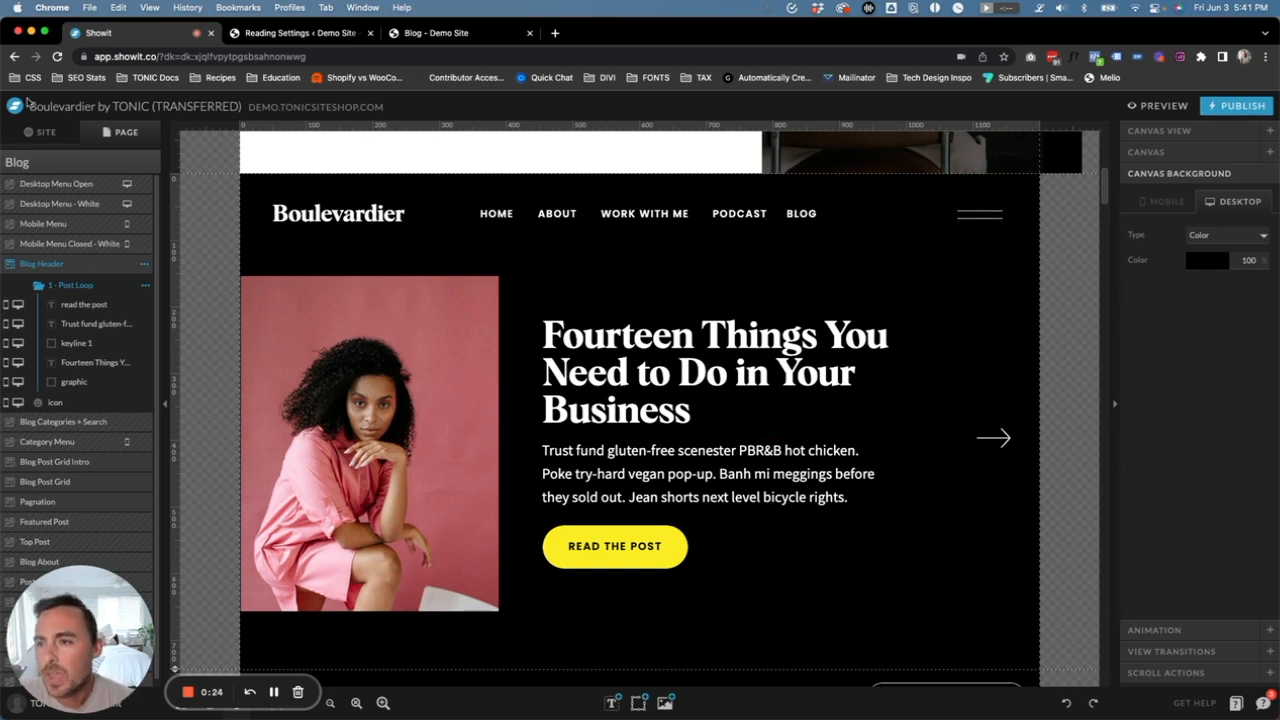
Open the Single Post blog template from the site's template list and review its title and post content sections
left_click(46, 132)
scroll(104, 267, "down", 10)
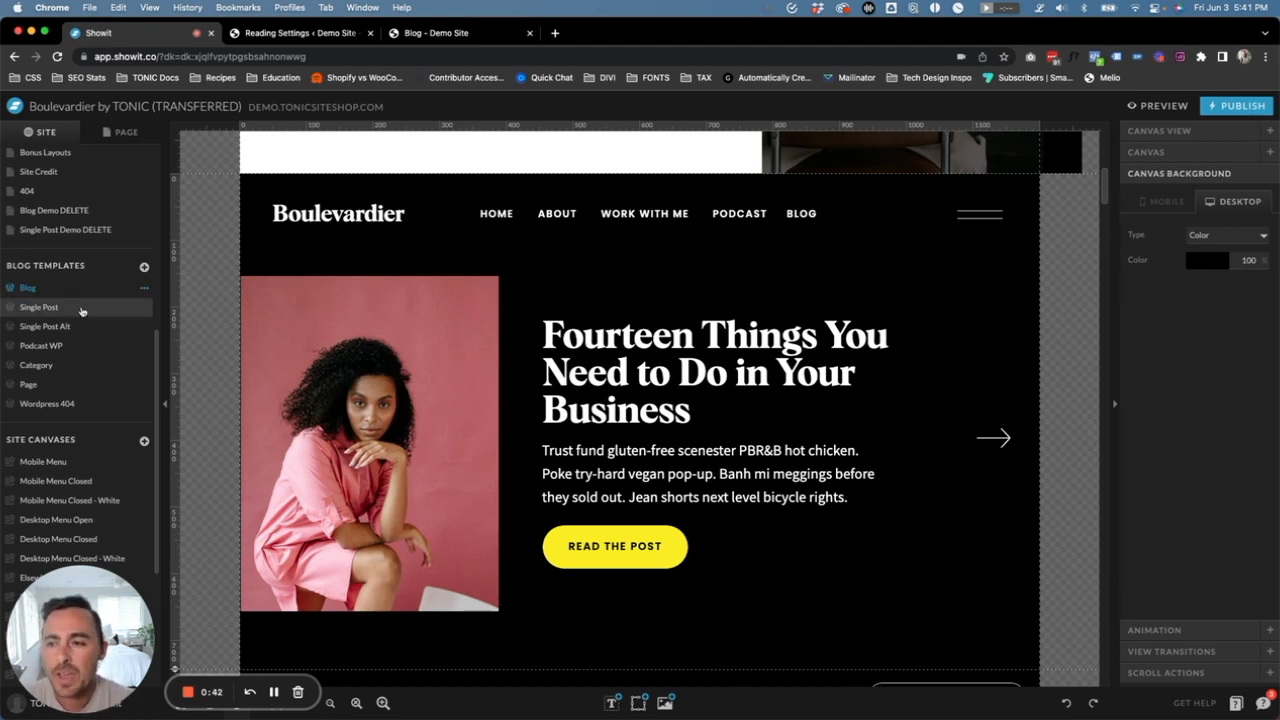
left_click(73, 309)
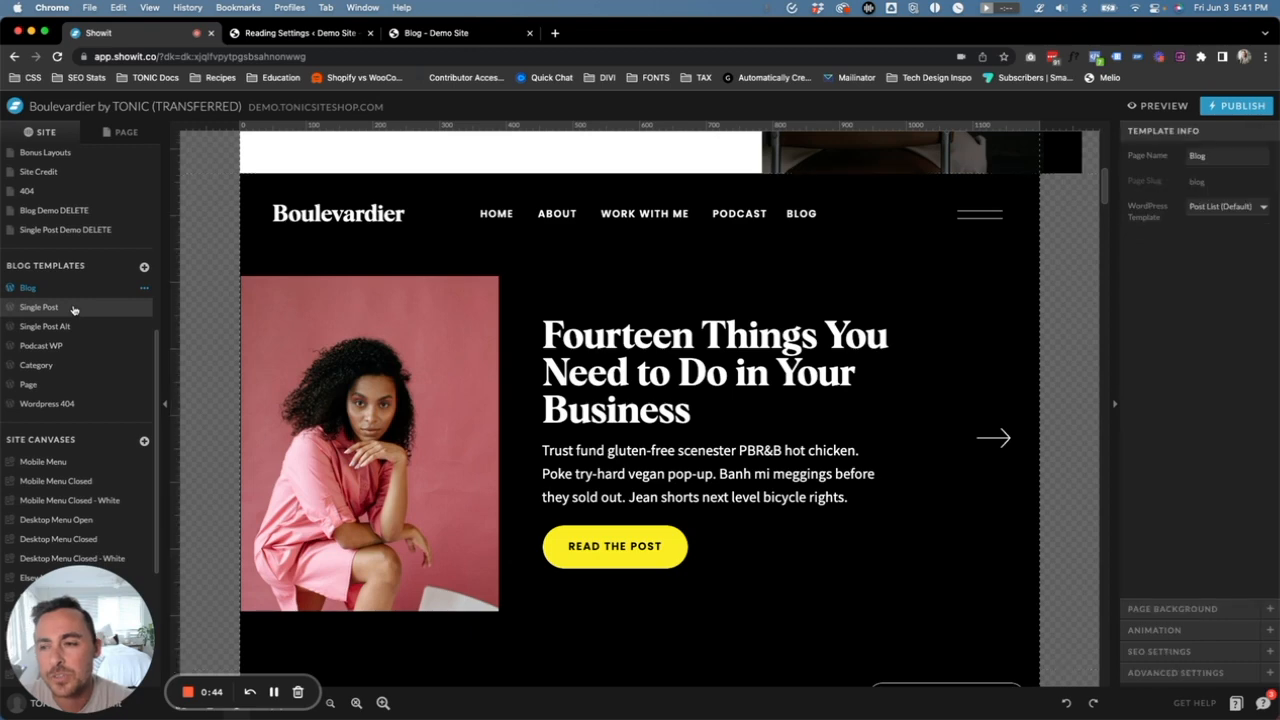
scroll(658, 337, "down", 1)
scroll(658, 337, "down", 2)
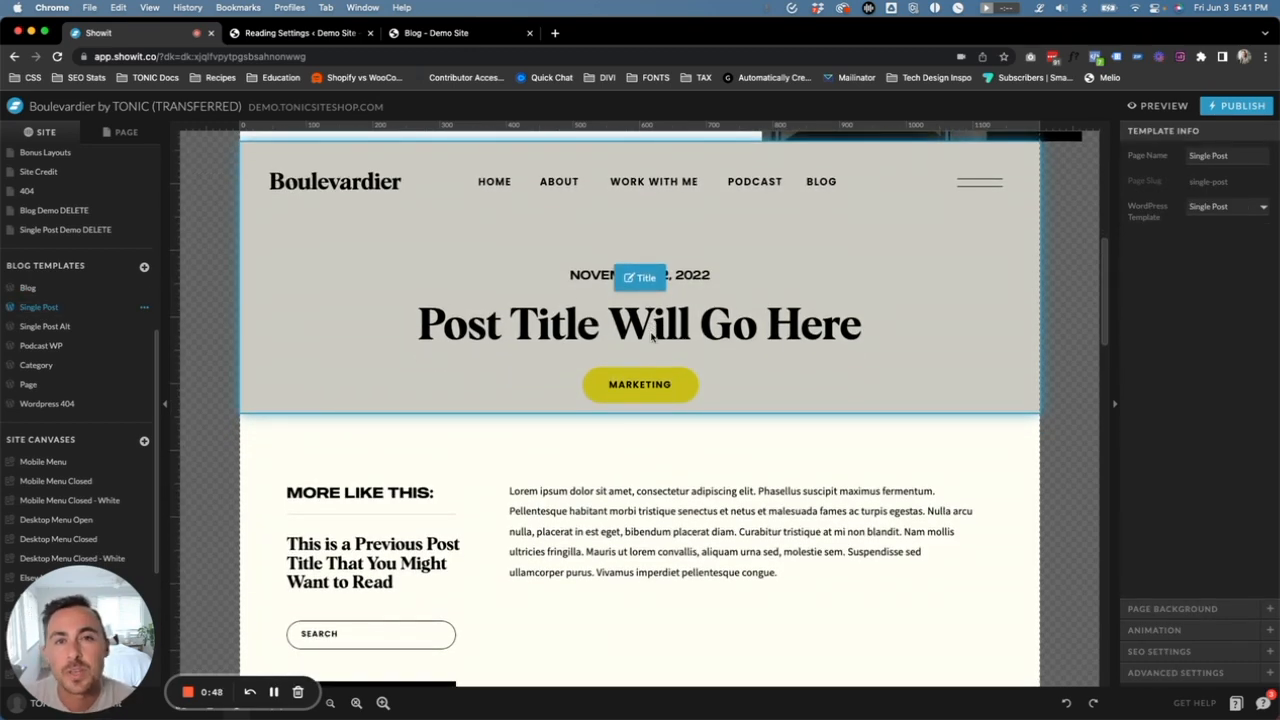
scroll(651, 337, "down", 1)
scroll(651, 337, "down", 8)
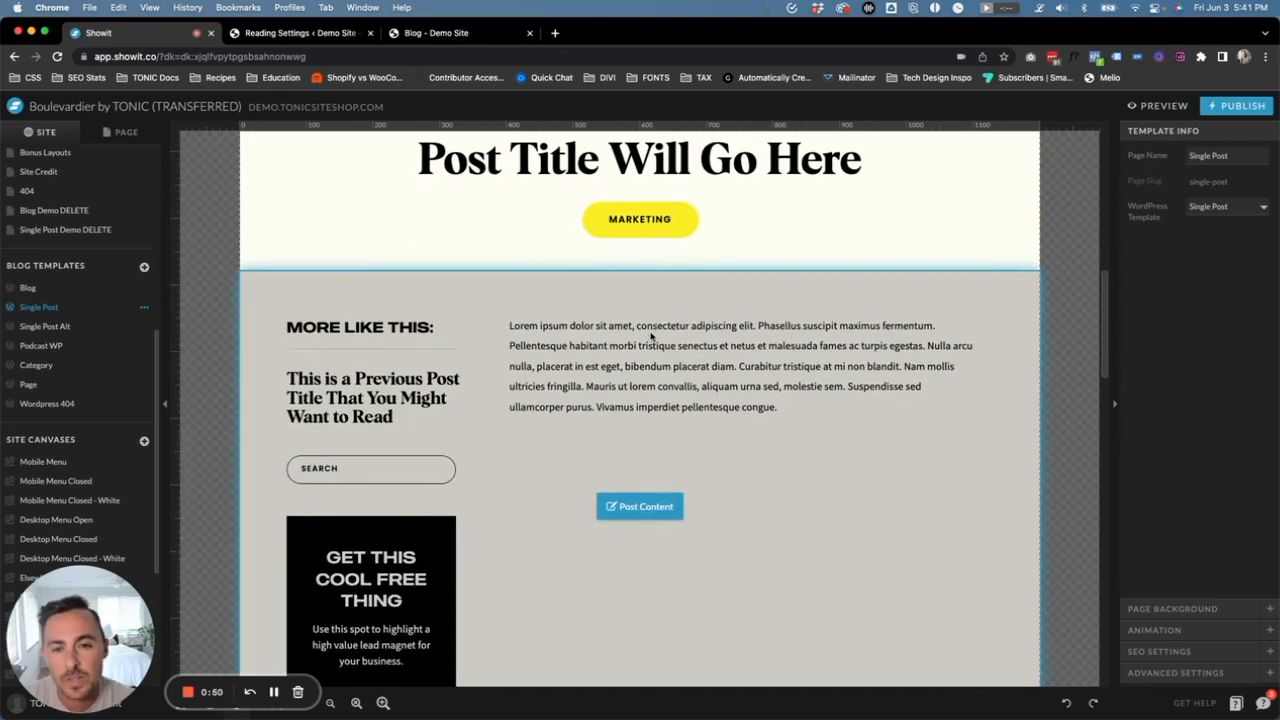
scroll(655, 350, "up", 12)
Compare the Single Post Alt template with Single Post, examining the alternate's title and post content canvases
left_click(85, 333)
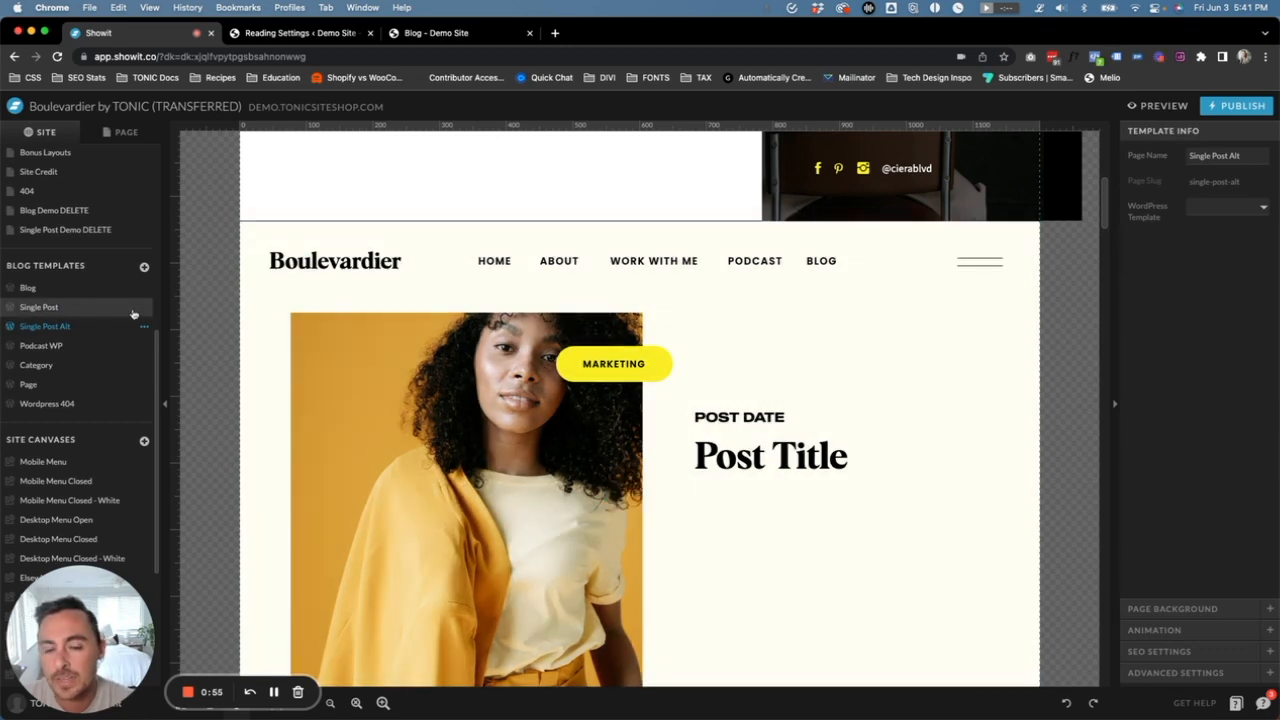
left_click(133, 312)
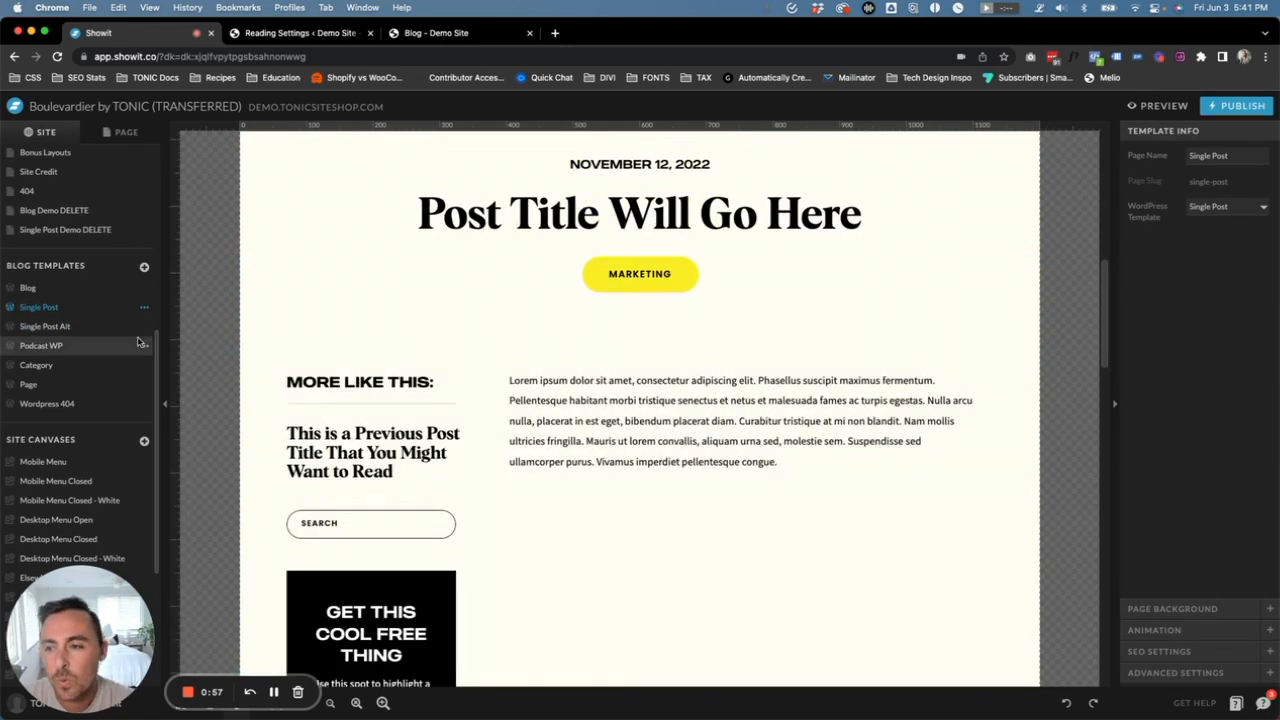
left_click(64, 328)
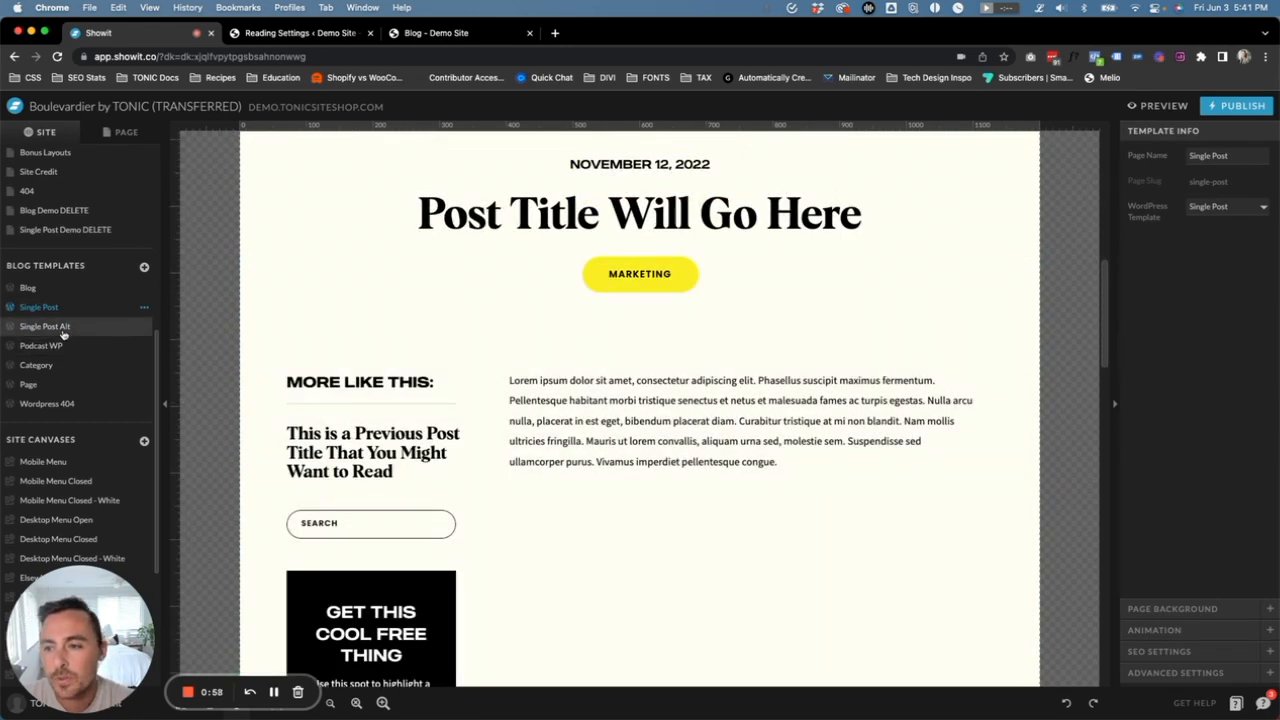
scroll(415, 478, "down", 2)
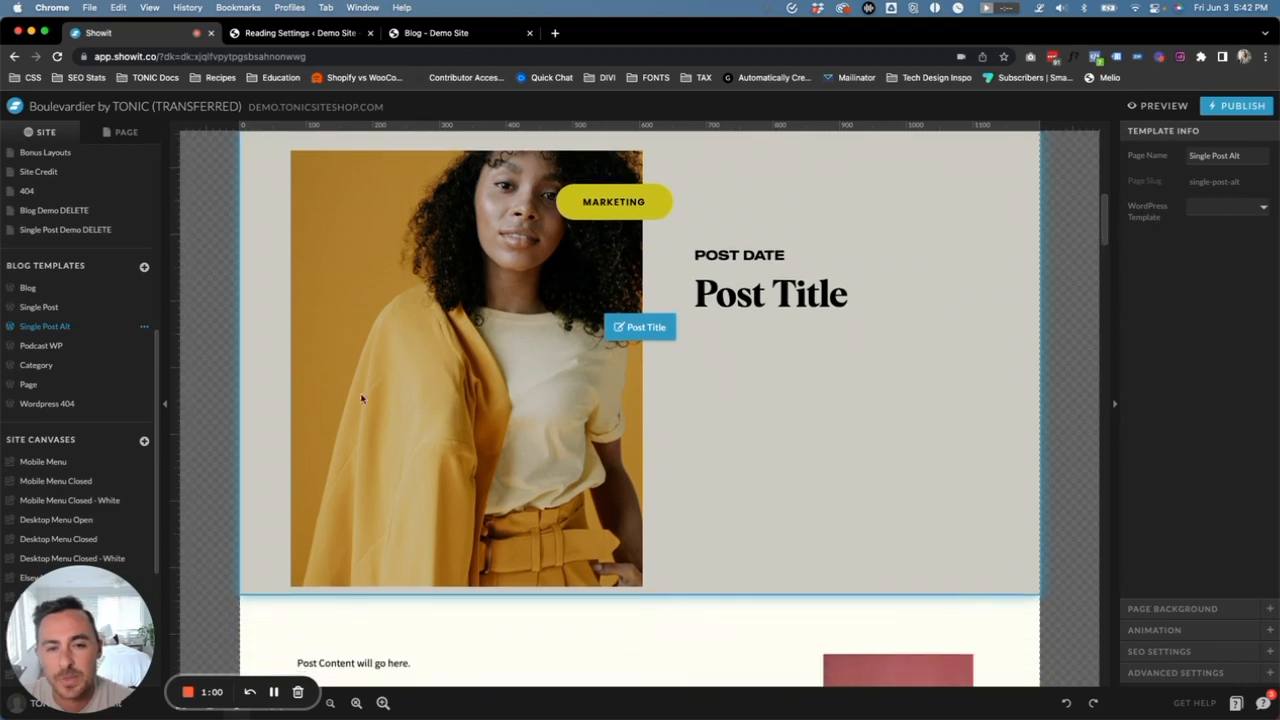
left_click(819, 447)
scroll(803, 443, "down", 5)
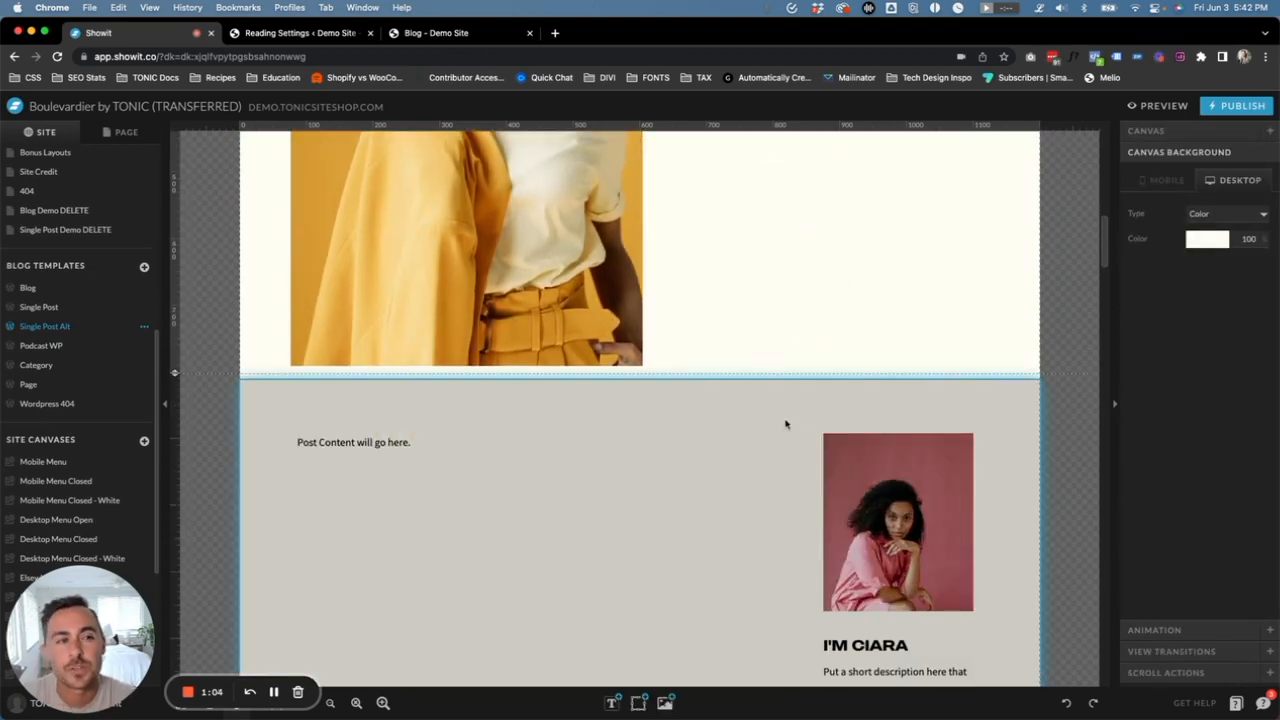
Open the Podcast WP template and examine its episode heading, episode index and load-more section
left_click(48, 345)
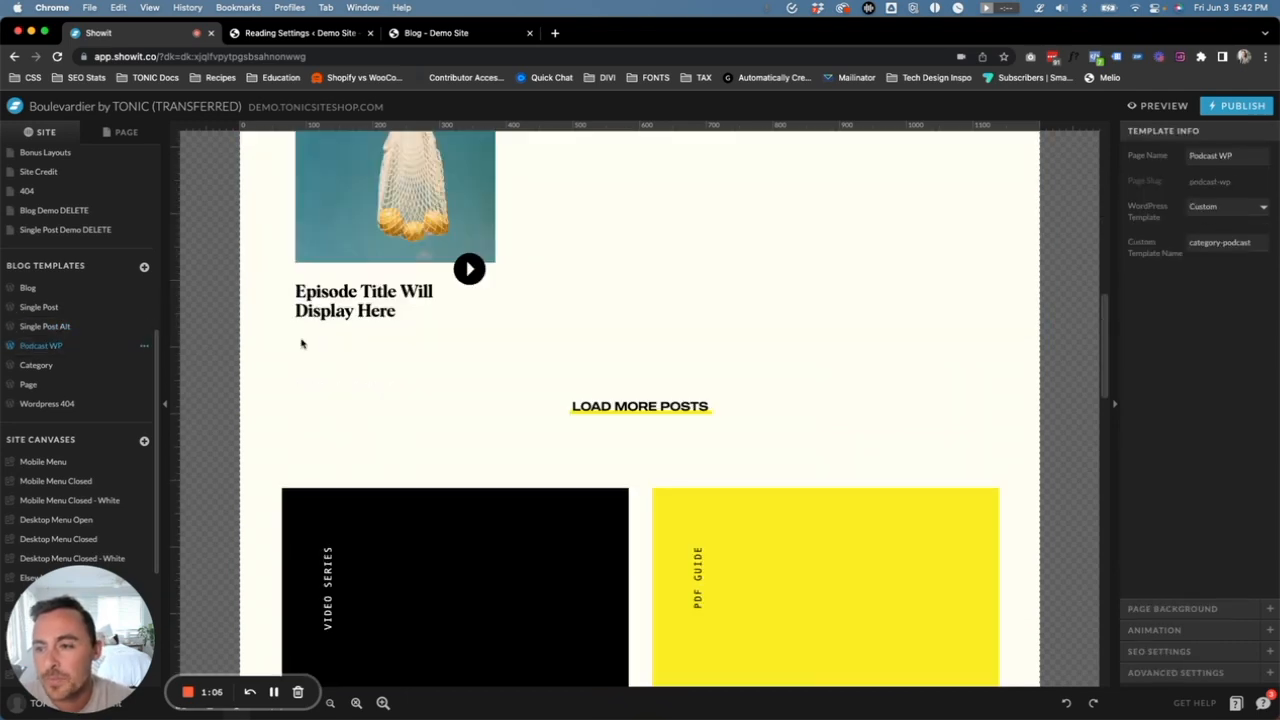
scroll(586, 323, "up", 10)
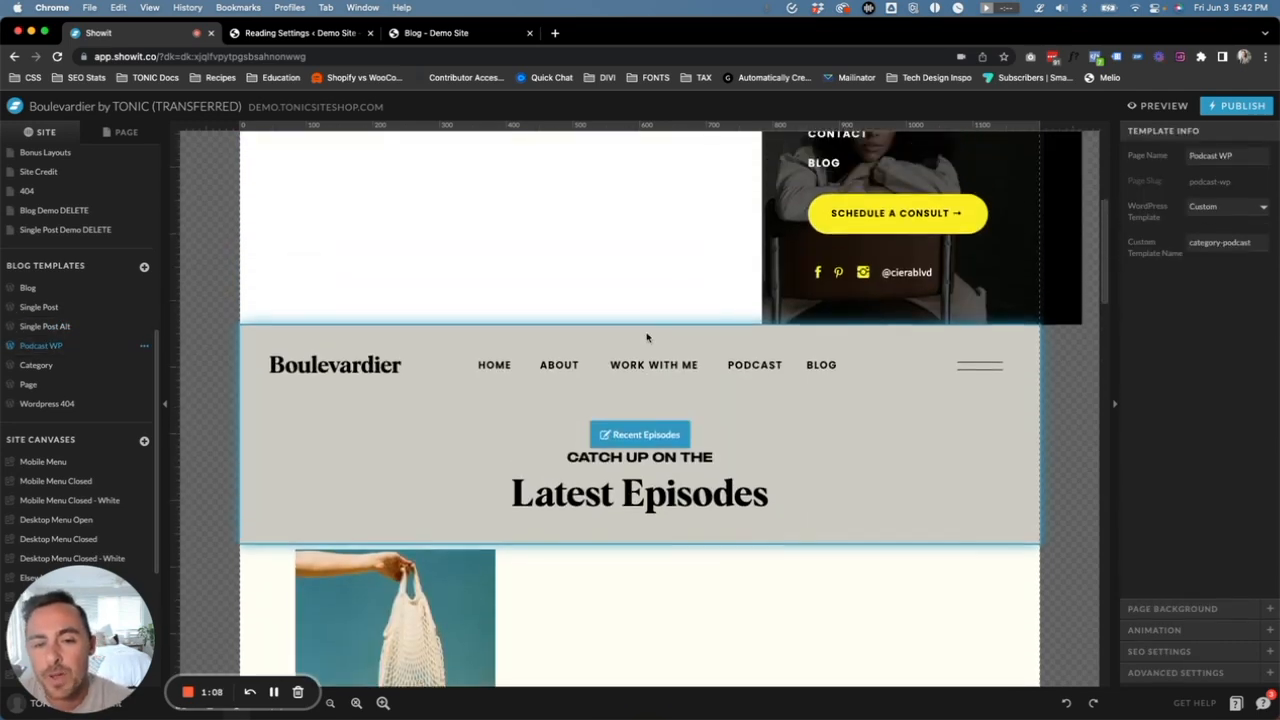
scroll(646, 338, "down", 4)
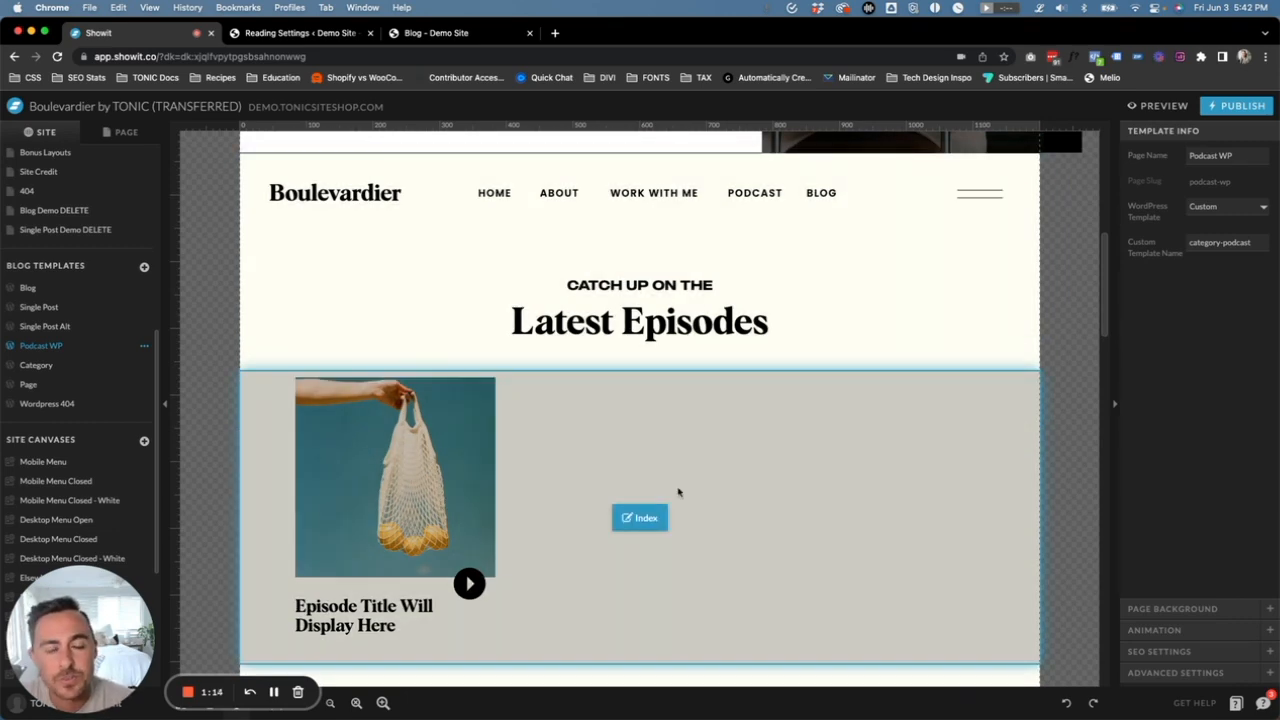
scroll(559, 403, "down", 4)
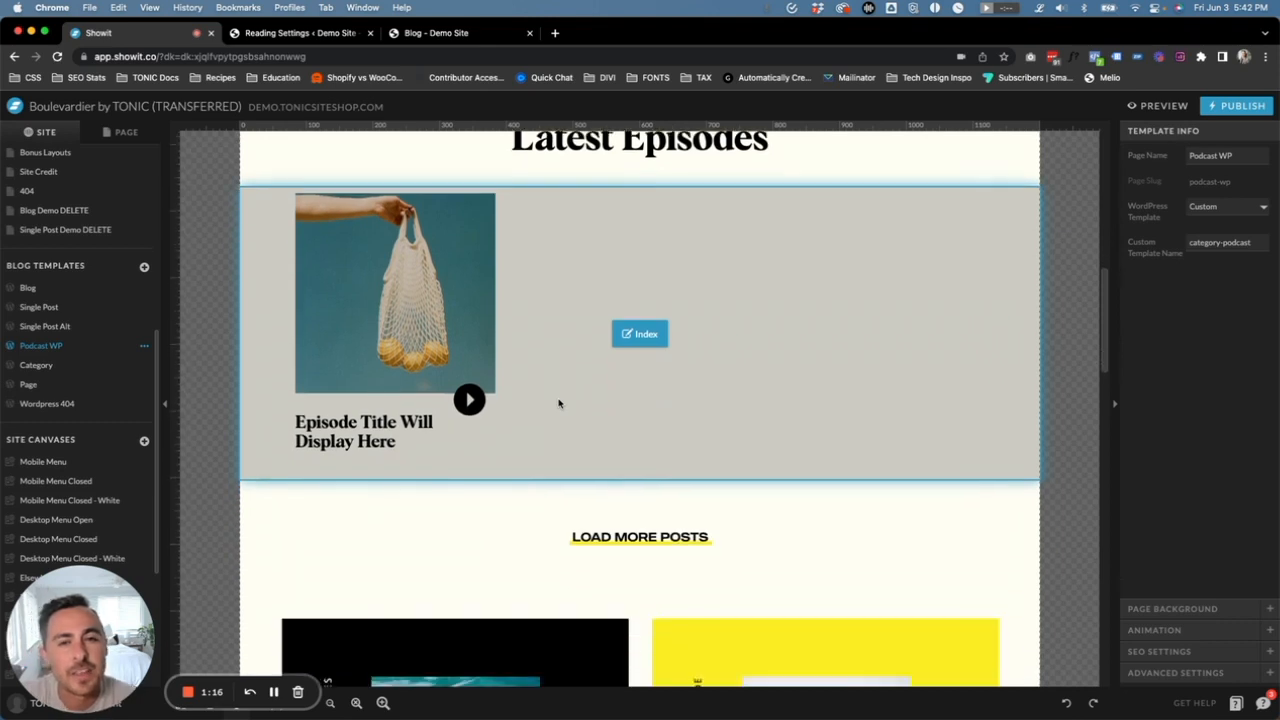
scroll(559, 403, "down", 2)
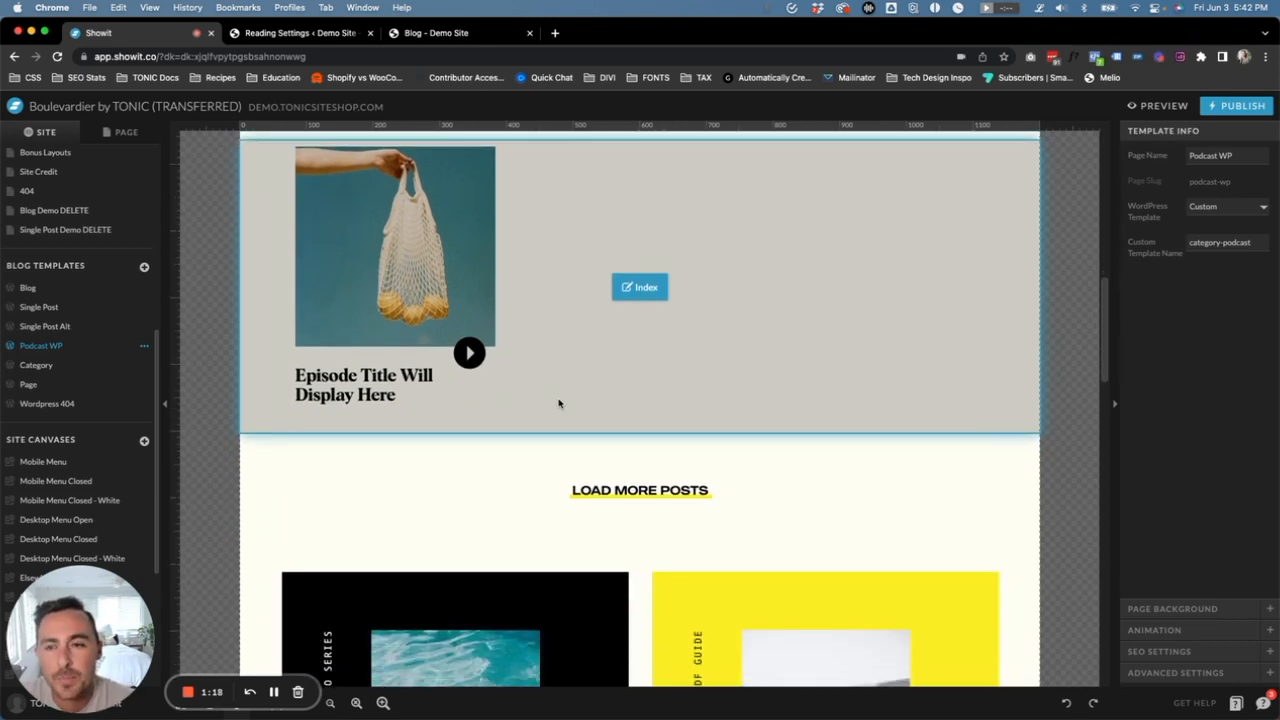
Review the Category template's header, then view the Page template's layout
left_click(70, 366)
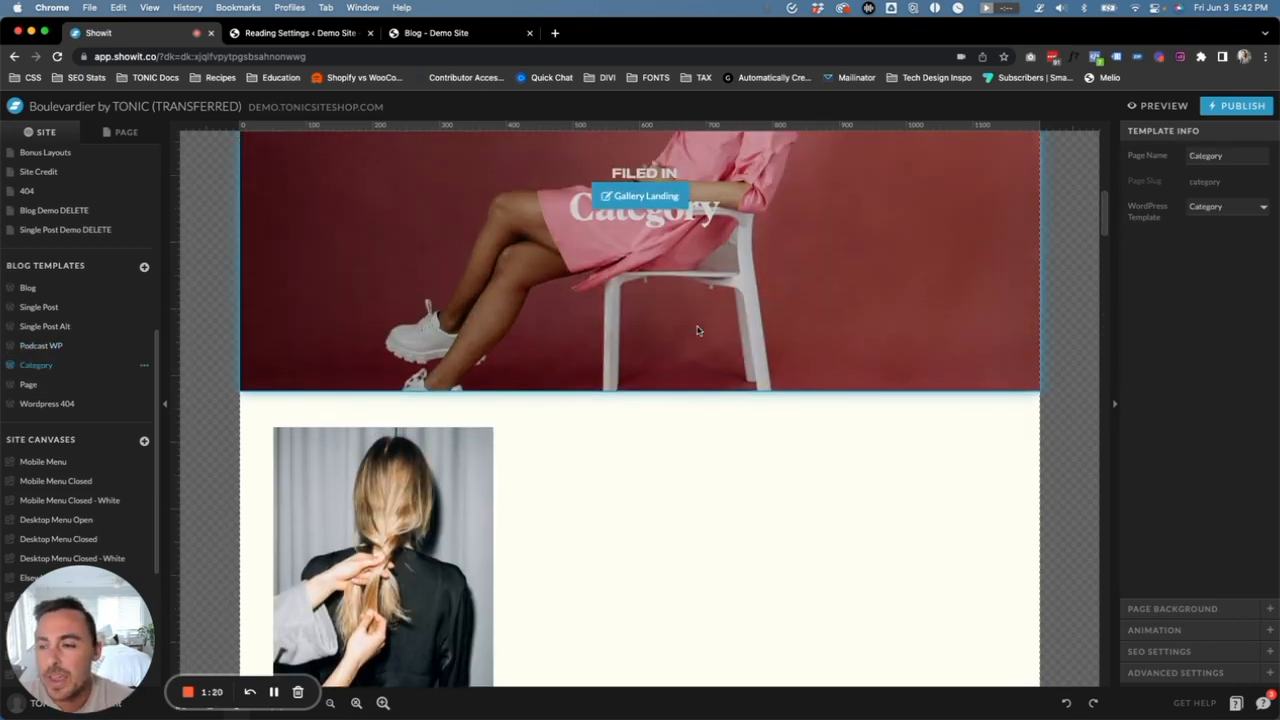
scroll(501, 352, "up", 5)
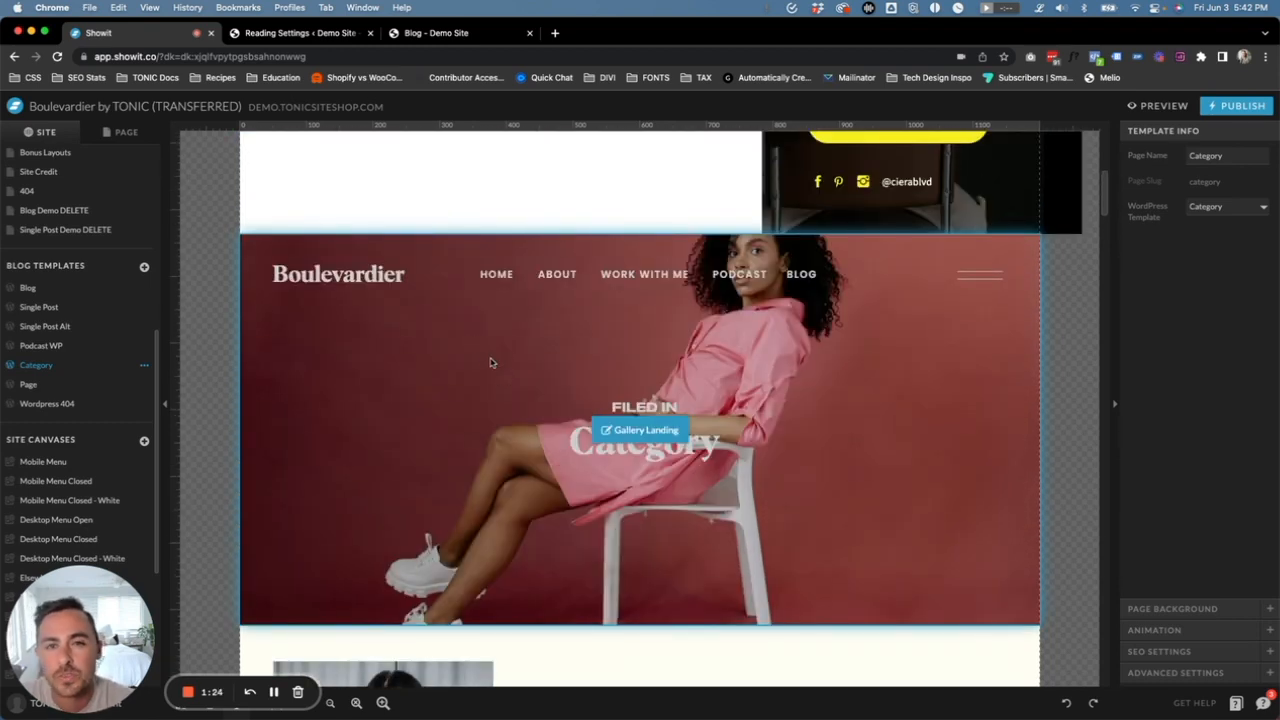
left_click(40, 386)
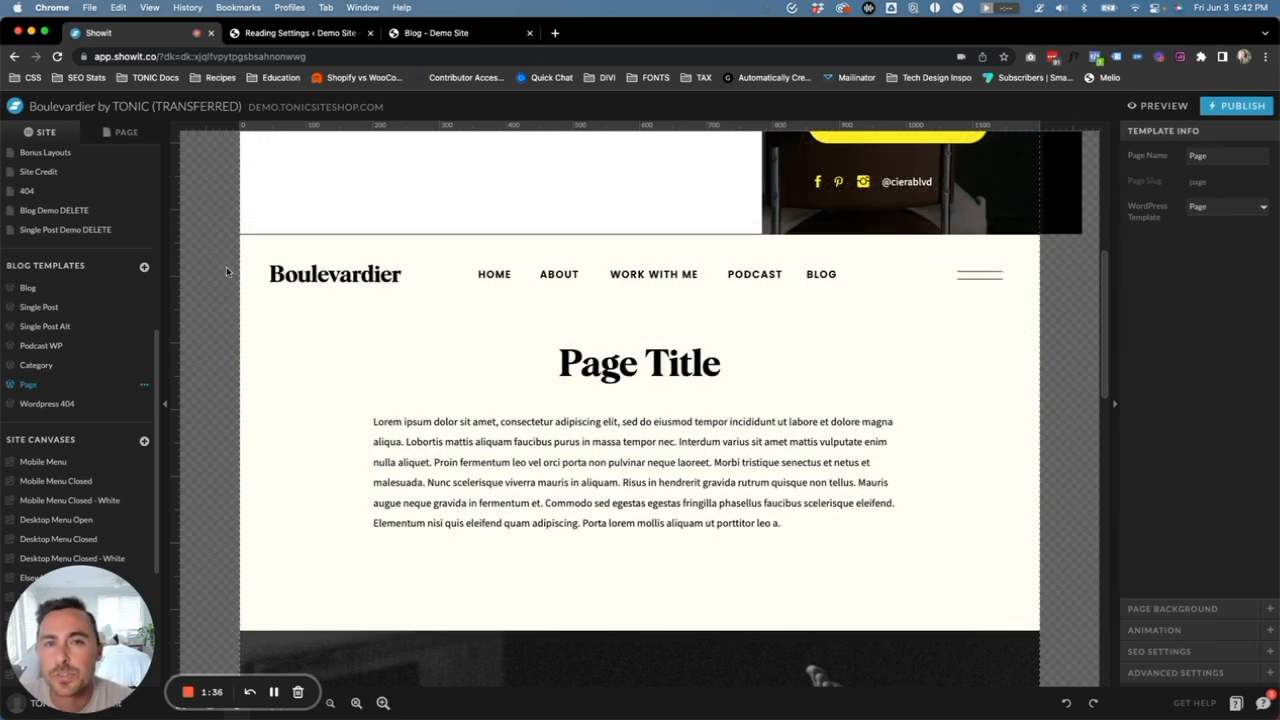
Open the Wordpress 404 template and examine its error message, Elsewhere canvas and footer
scroll(108, 294, "up", 5)
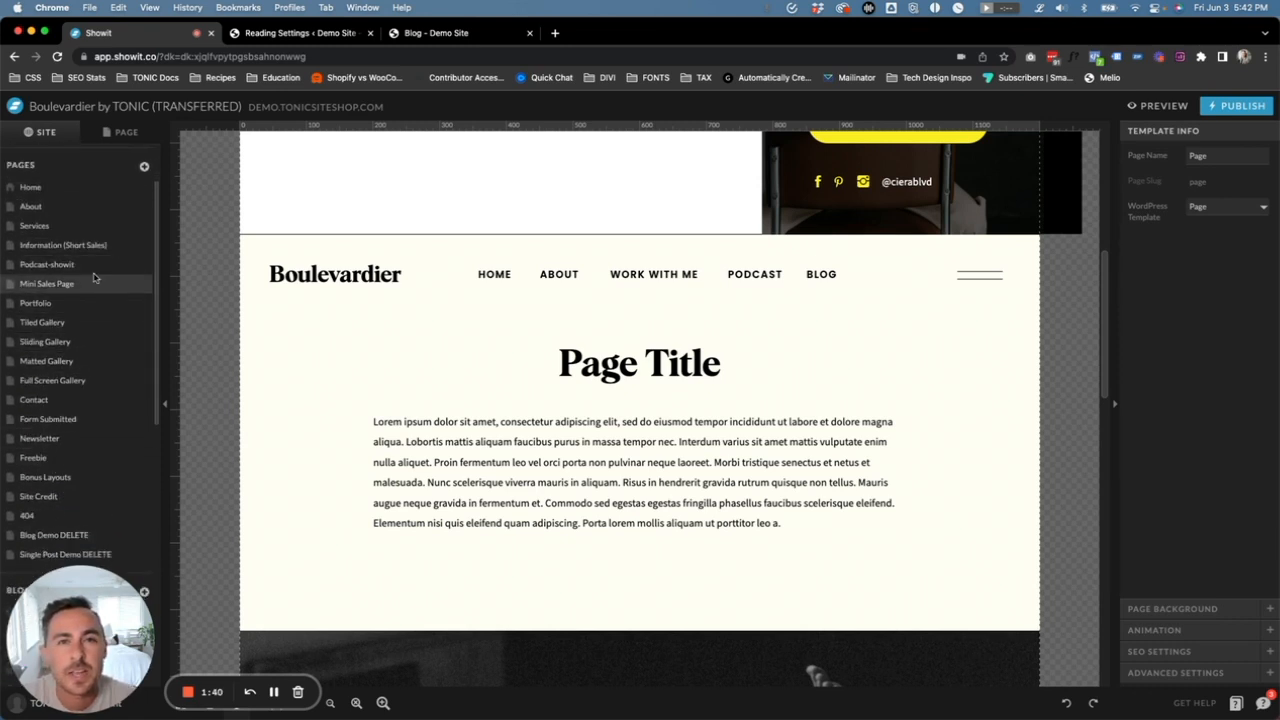
scroll(74, 400, "down", 7)
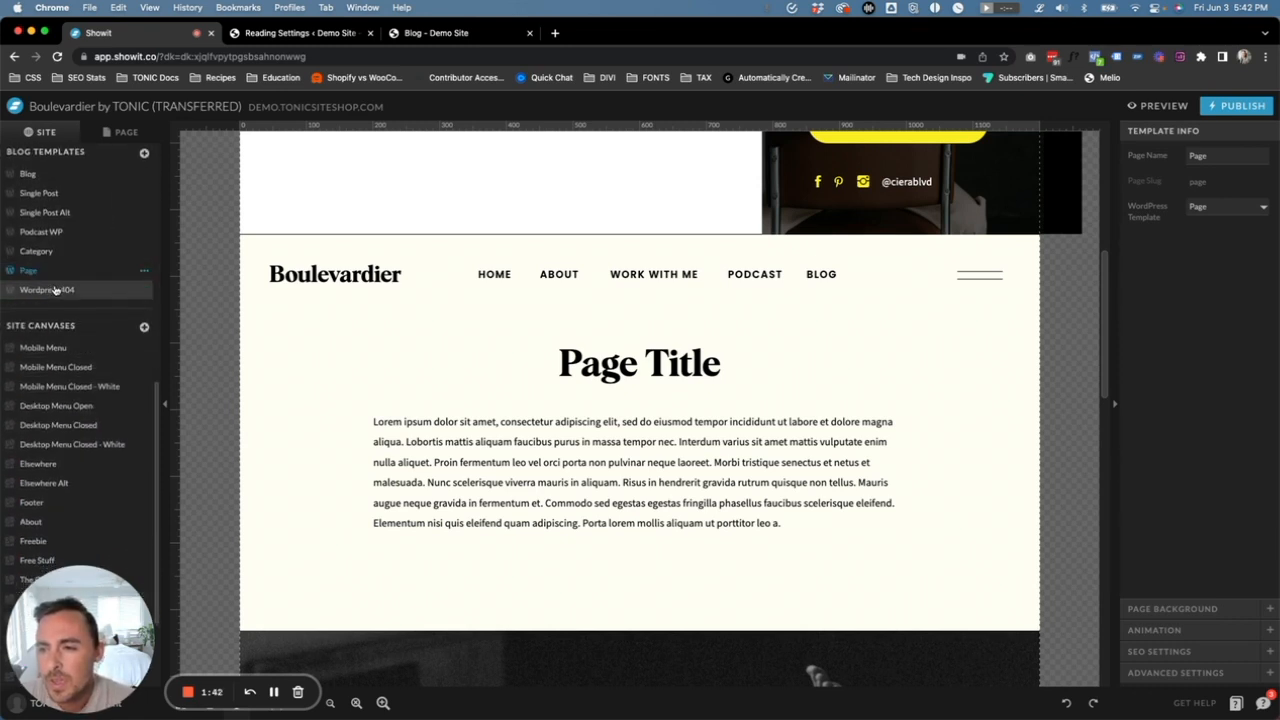
left_click(59, 290)
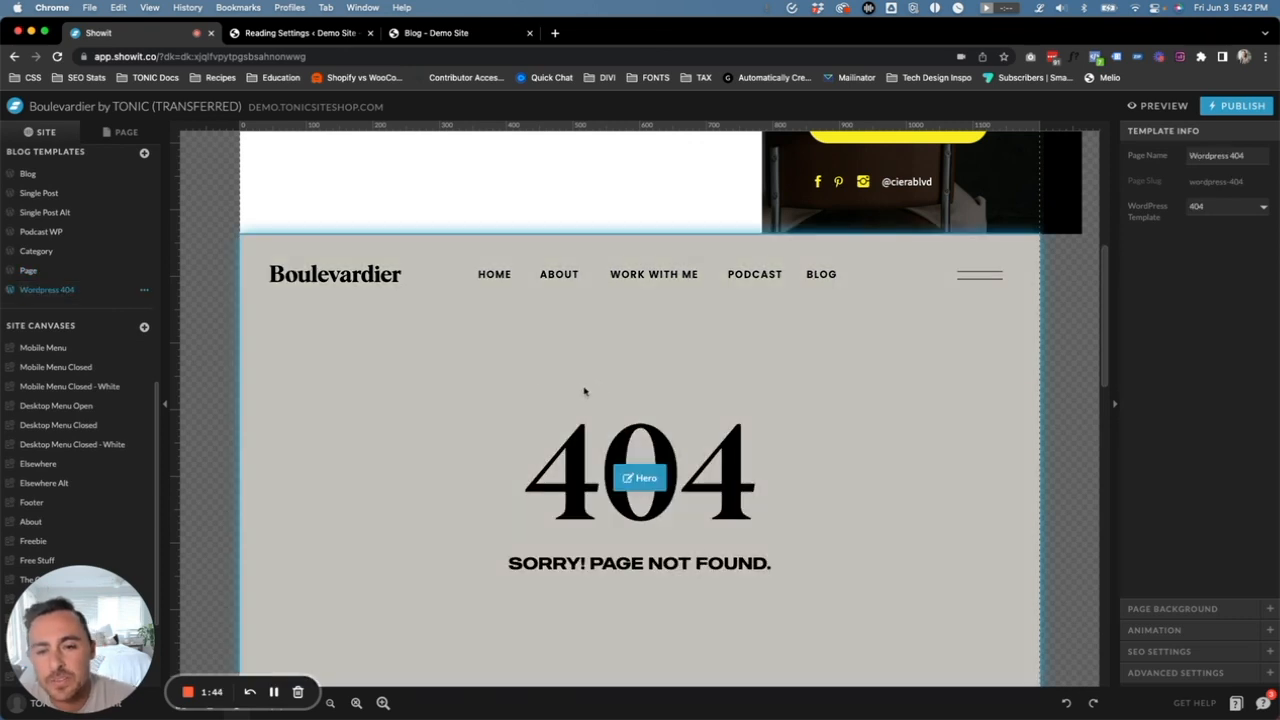
scroll(534, 384, "down", 2)
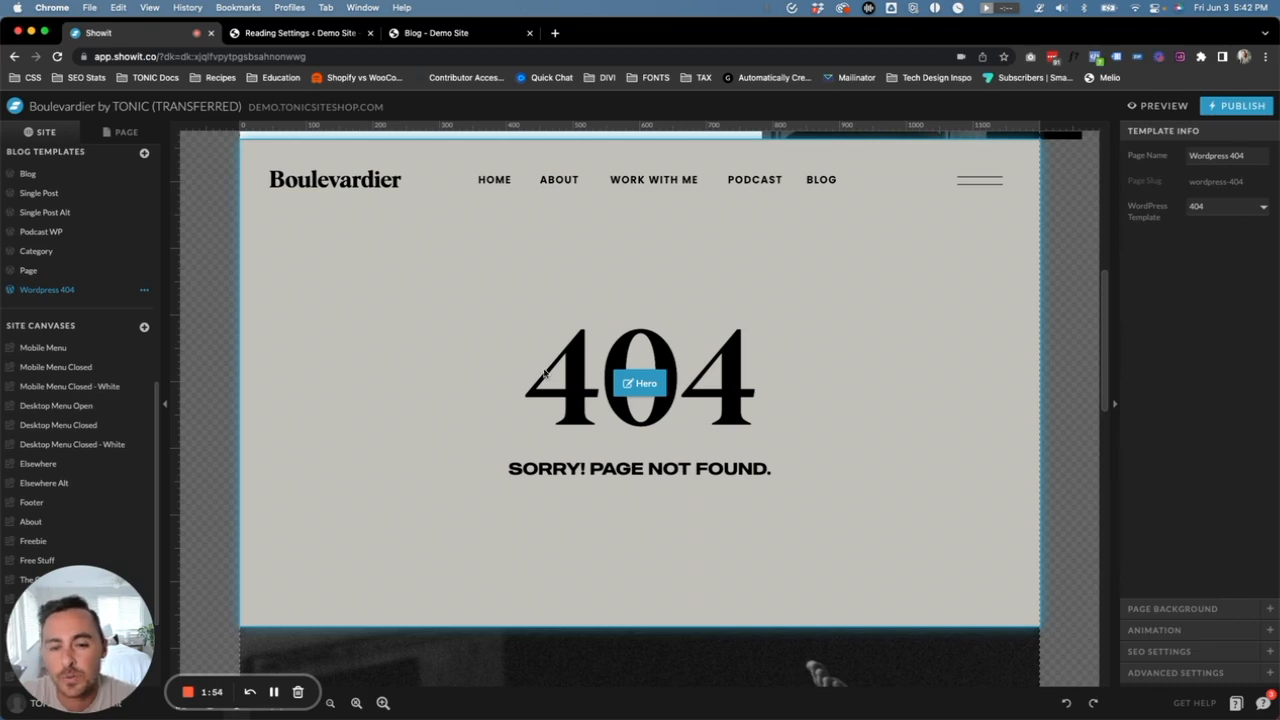
left_click(831, 286)
scroll(637, 337, "down", 8)
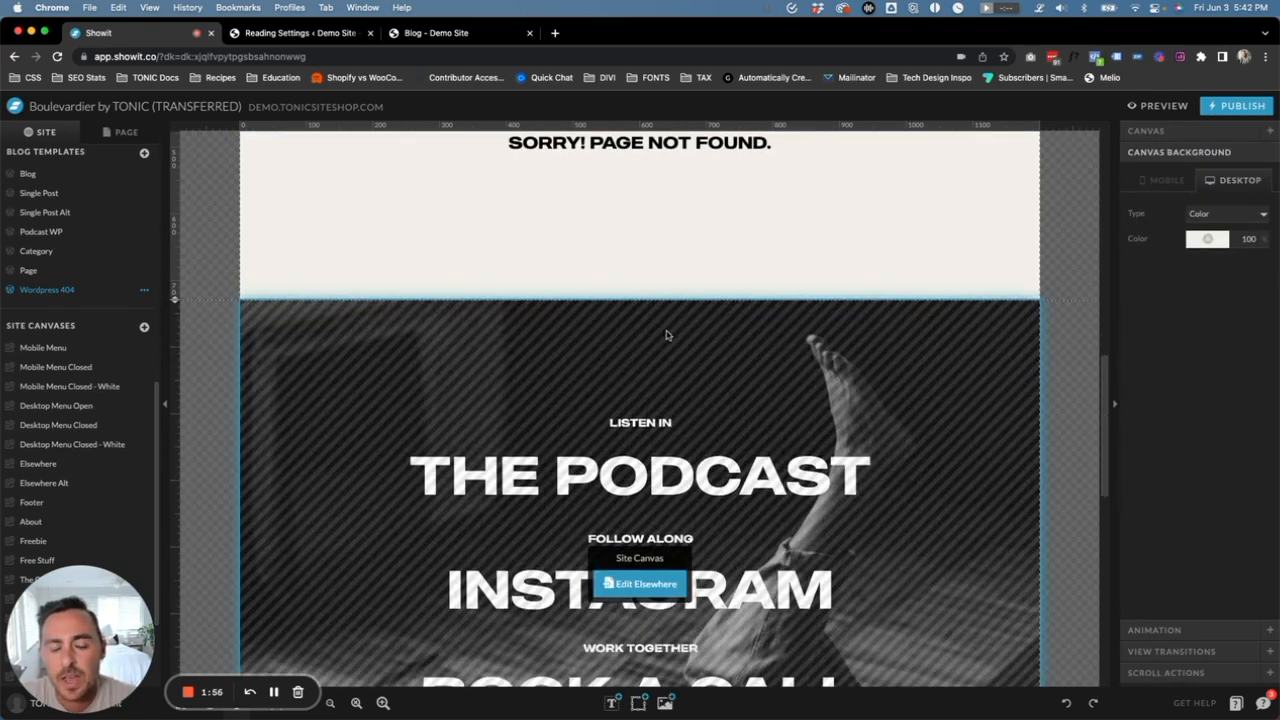
scroll(718, 284, "down", 2)
scroll(716, 284, "up", 5)
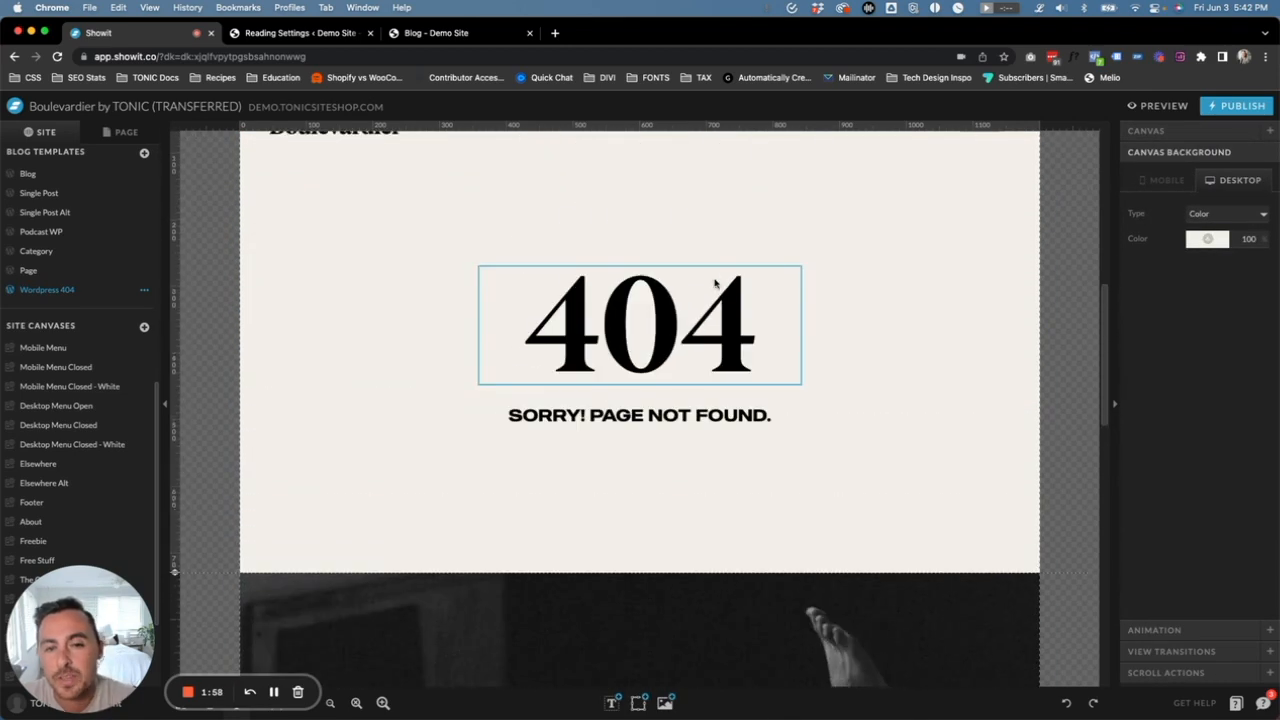
scroll(391, 343, "up", 2)
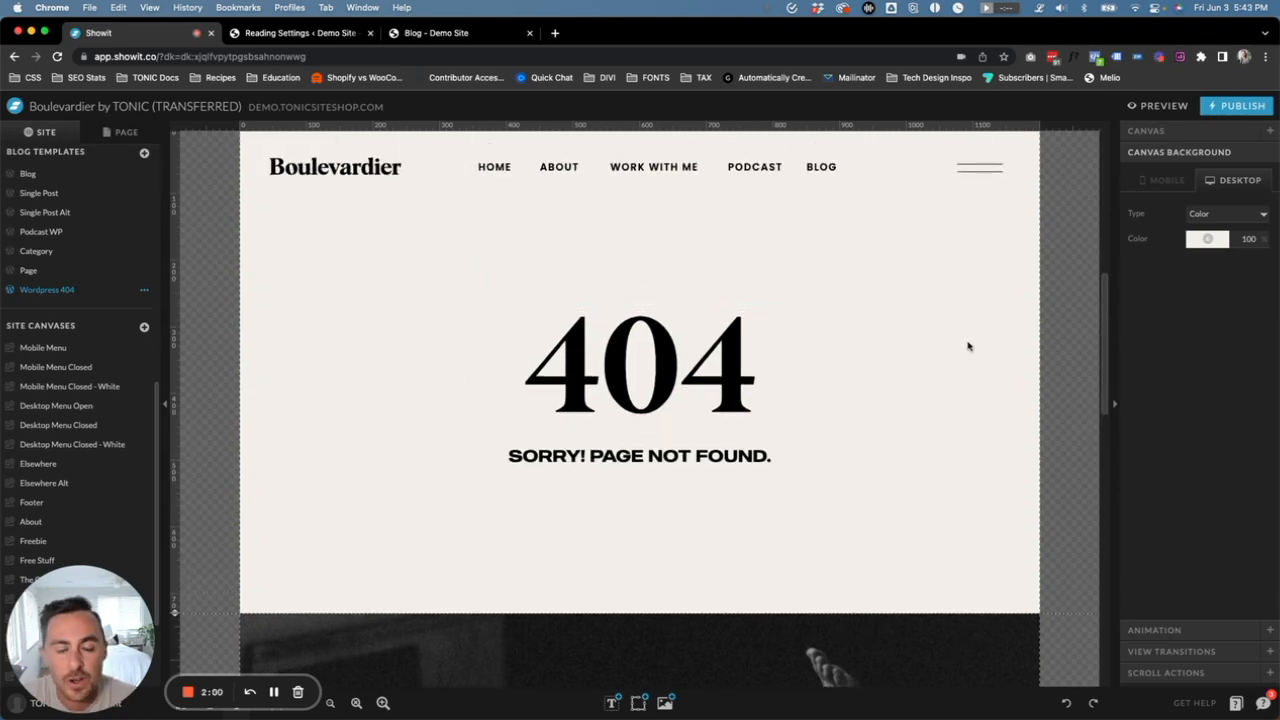
scroll(965, 343, "down", 8)
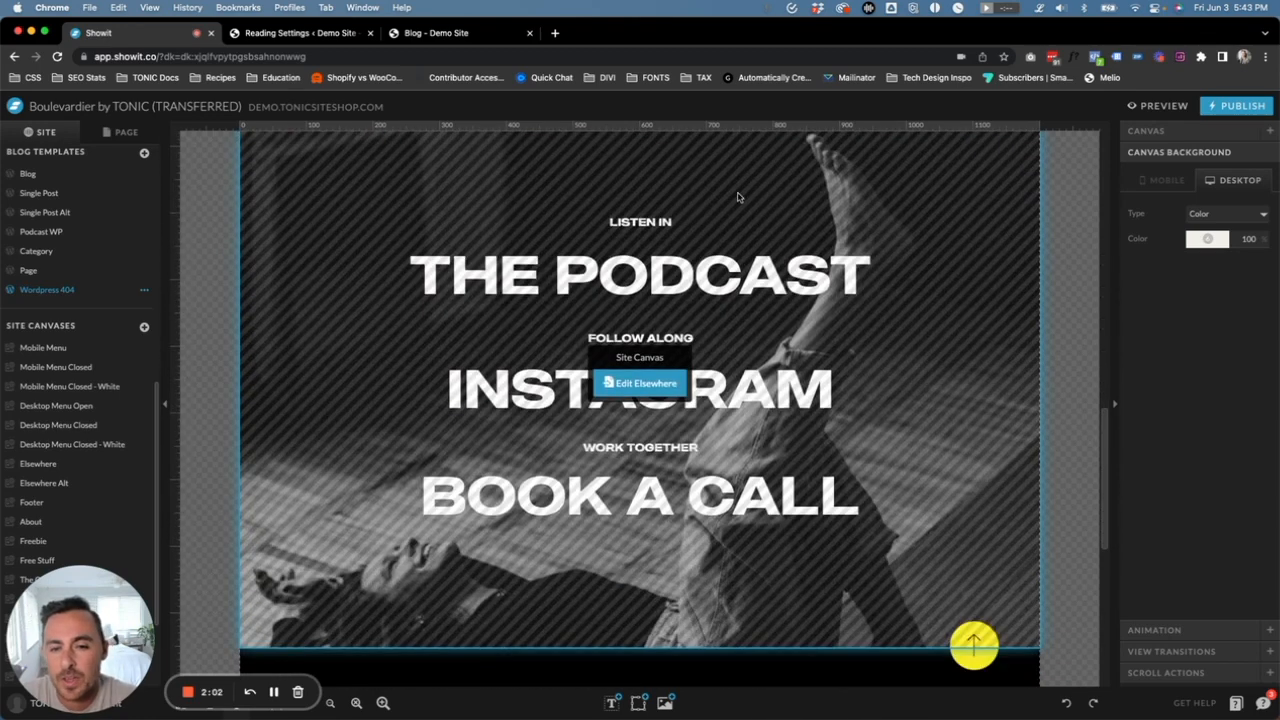
scroll(590, 285, "down", 4)
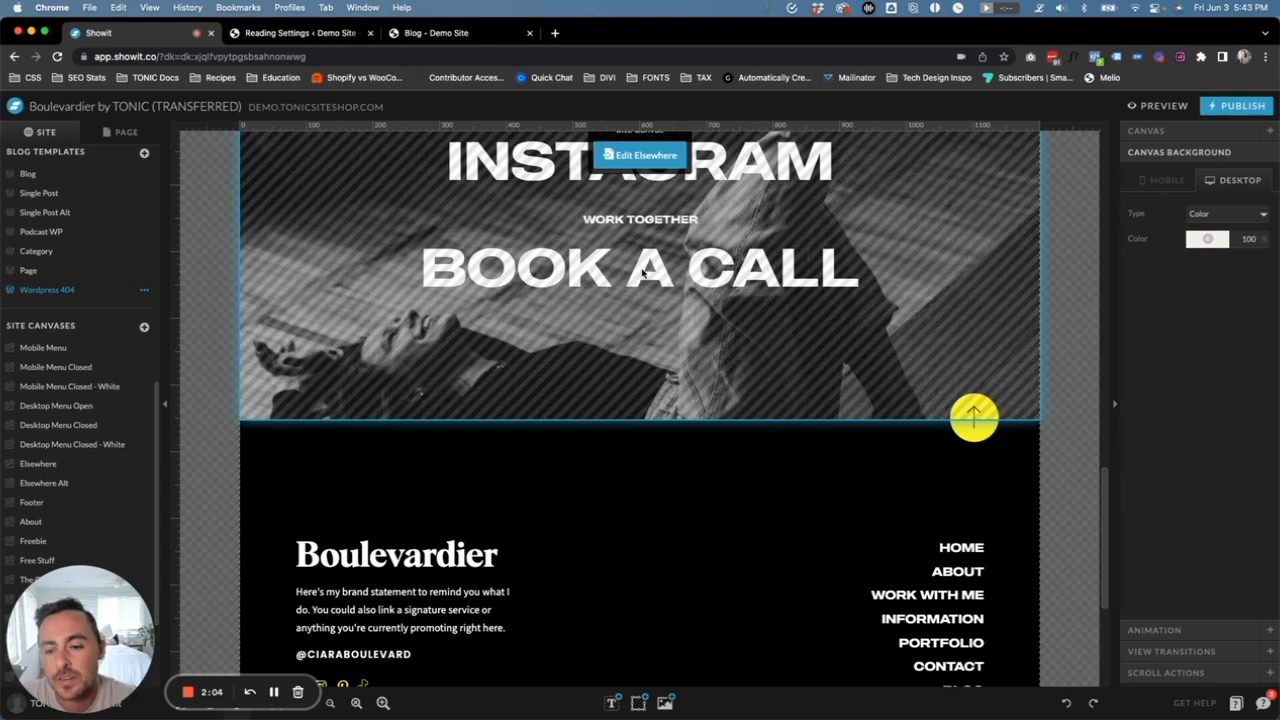
scroll(643, 273, "up", 5)
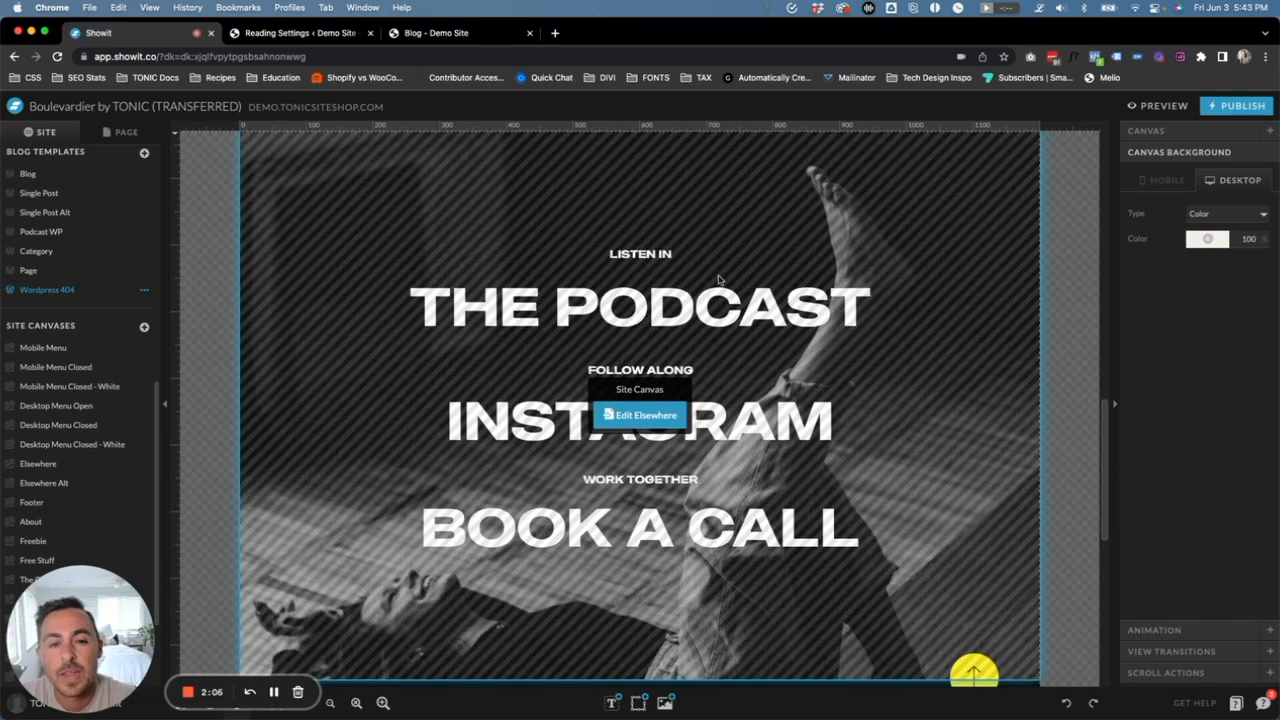
scroll(637, 377, "up", 12)
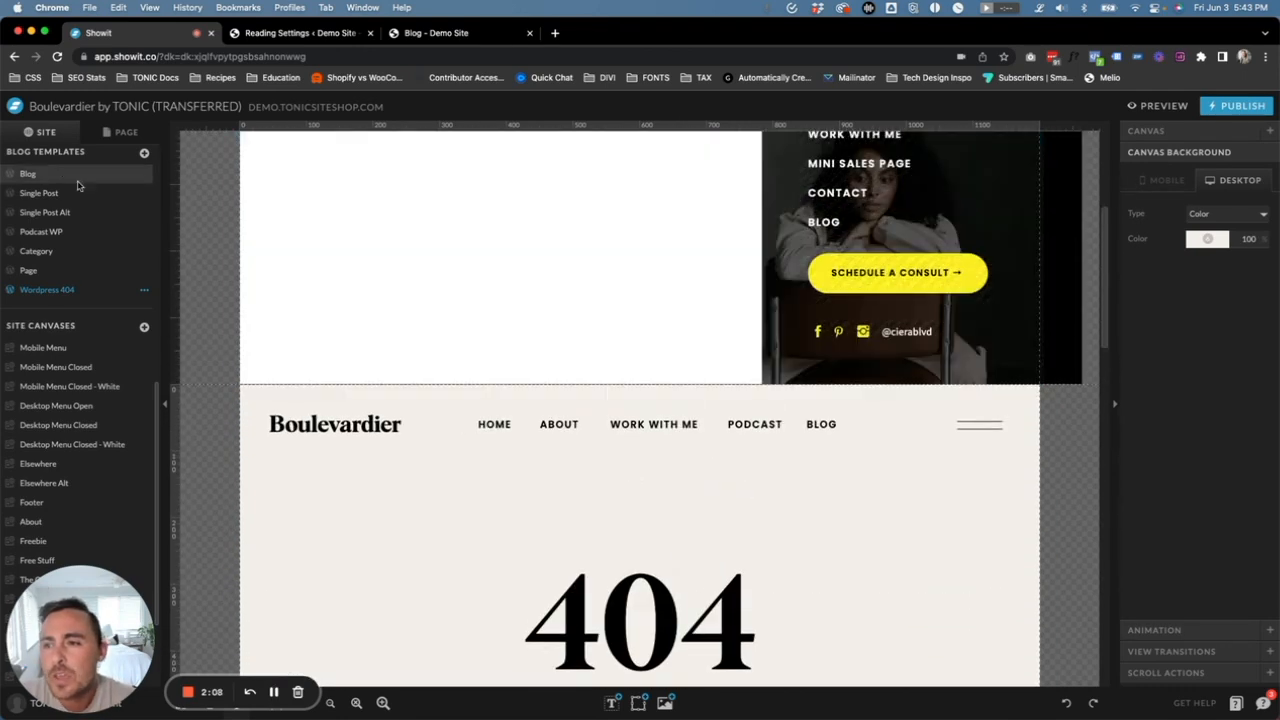
Open the Blog template, view the live demo blog page with its tab moved beside the editor's, and return to Showit
left_click(78, 183)
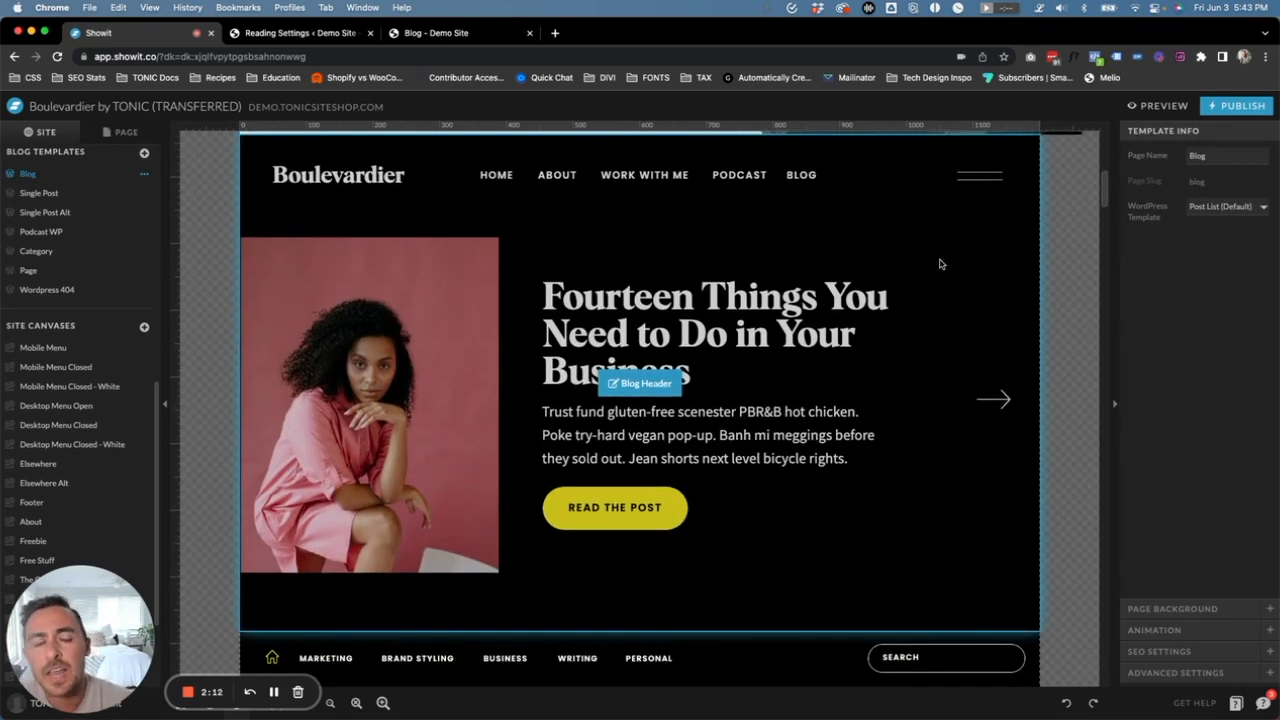
left_click_drag(480, 33, 325, 45)
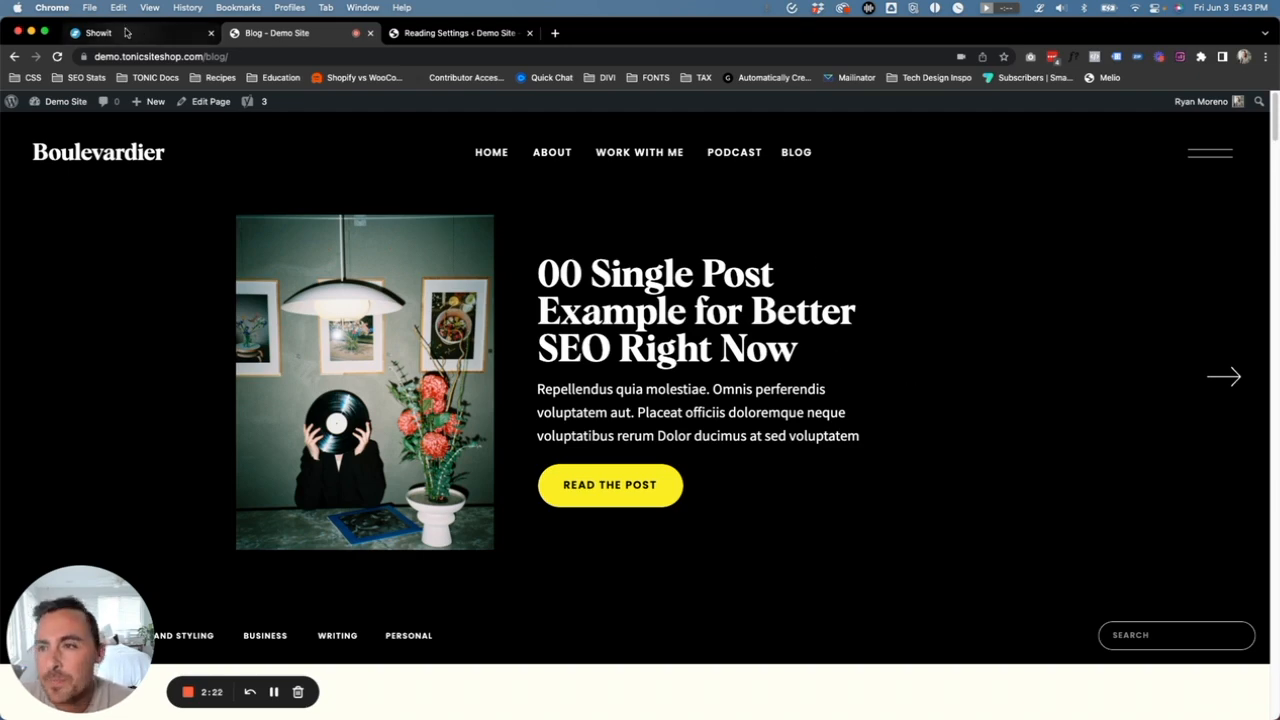
left_click(128, 33)
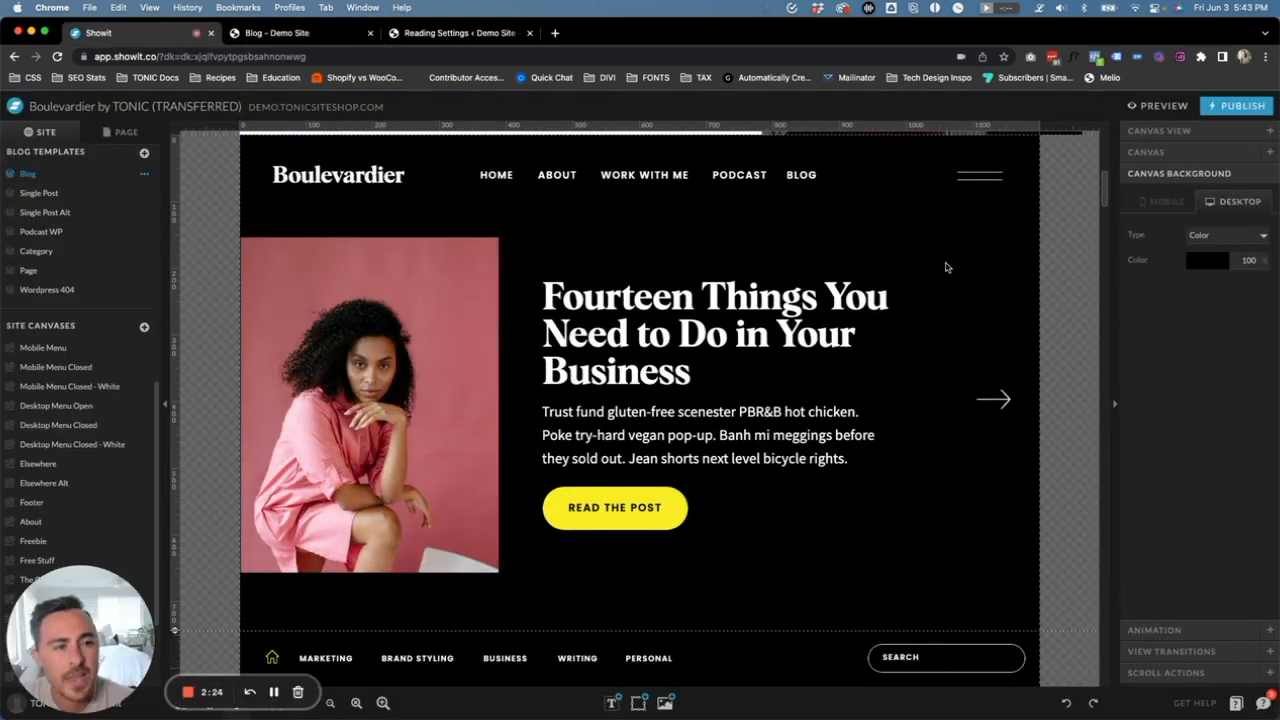
Set the Blog Header canvas's blog post lookup category slug to "featured"
left_click(1146, 153)
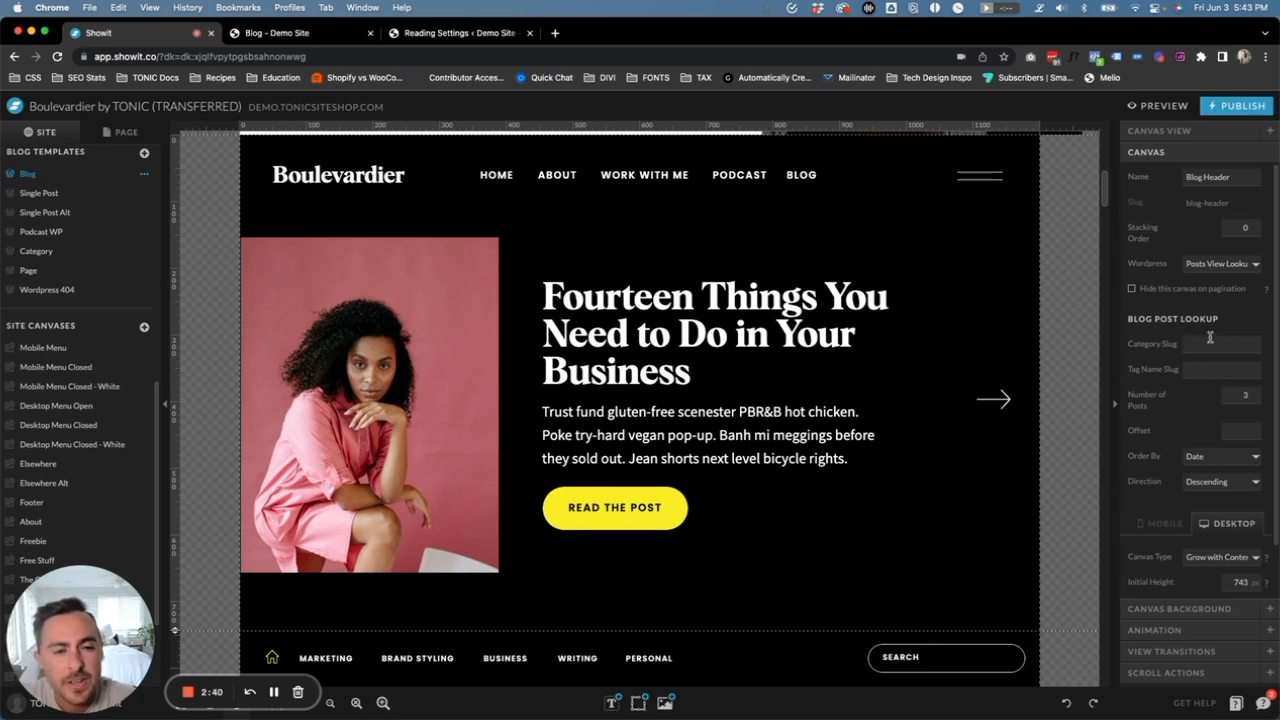
scroll(1240, 392, "down", 2)
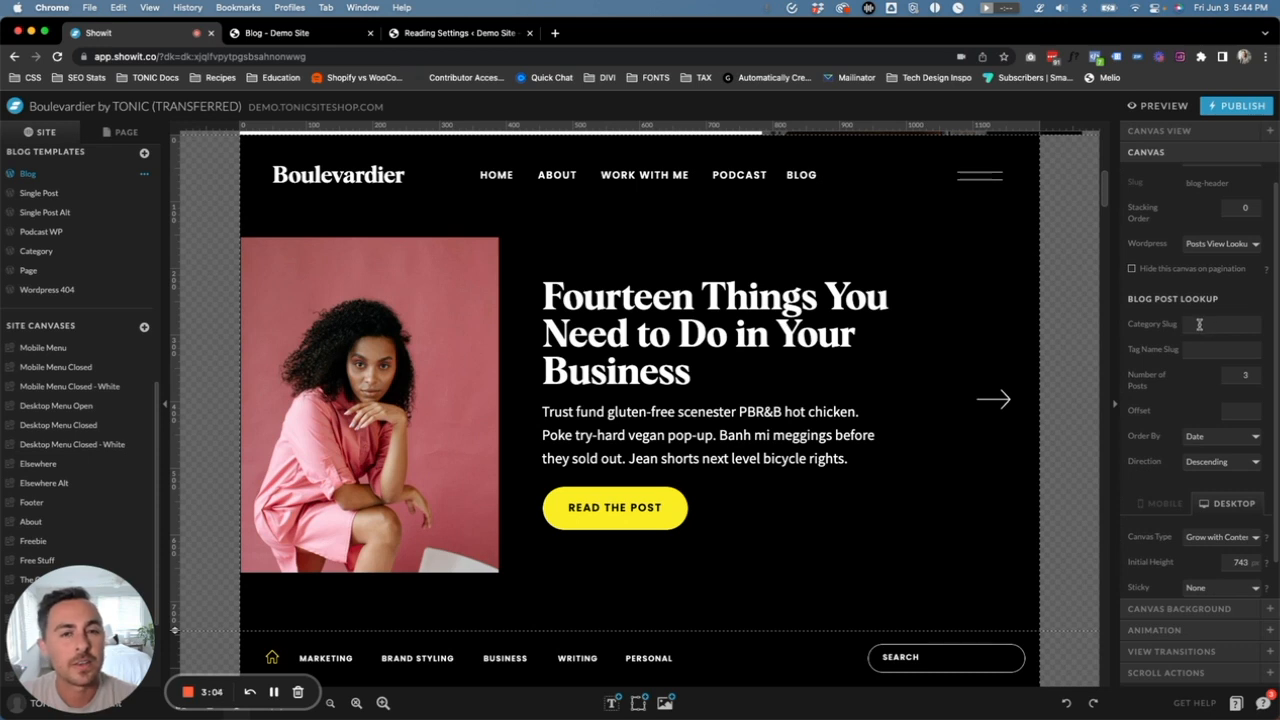
left_click(1199, 324)
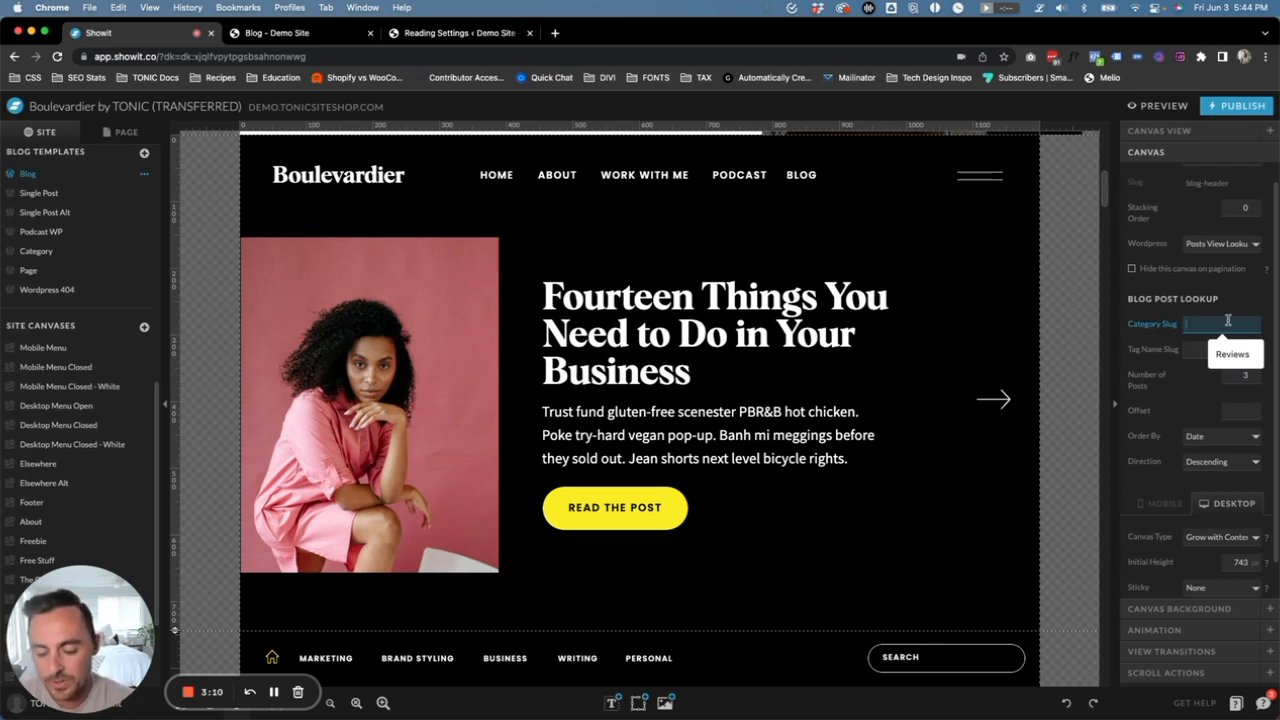
type("fa")
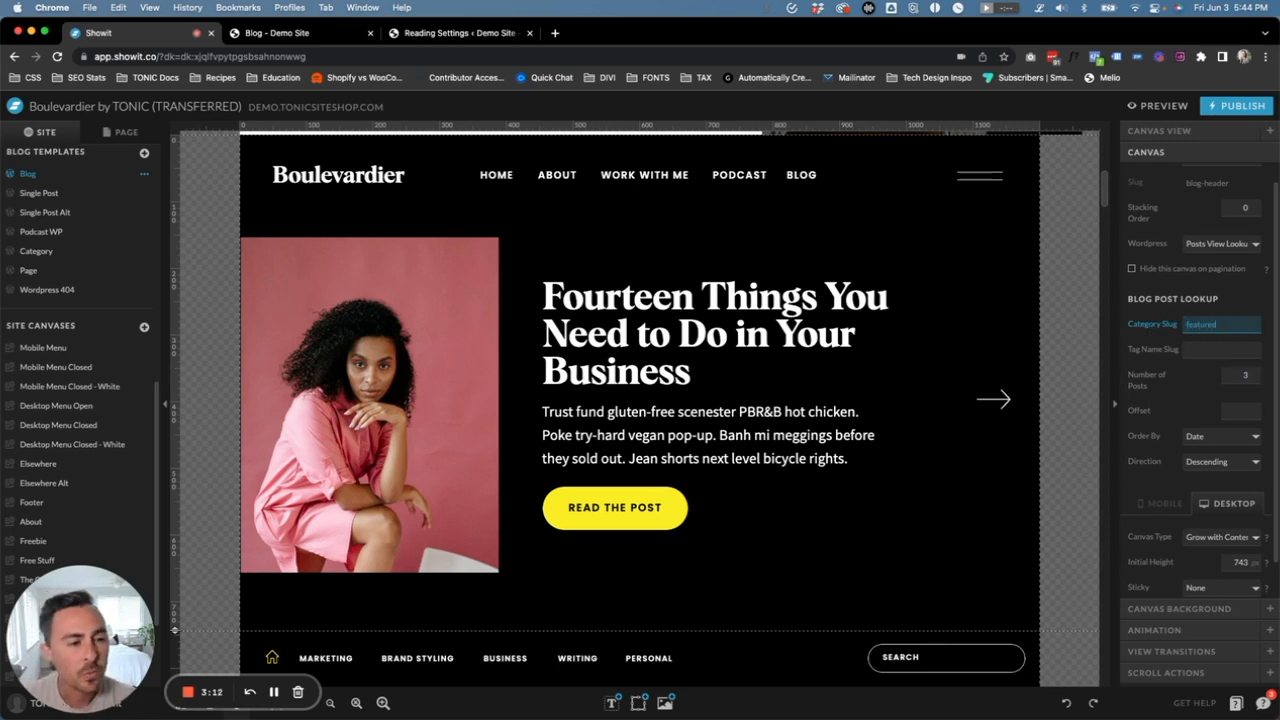
Publish the site together with its blog to demo.tonicsiteshop.com
left_click(1242, 300)
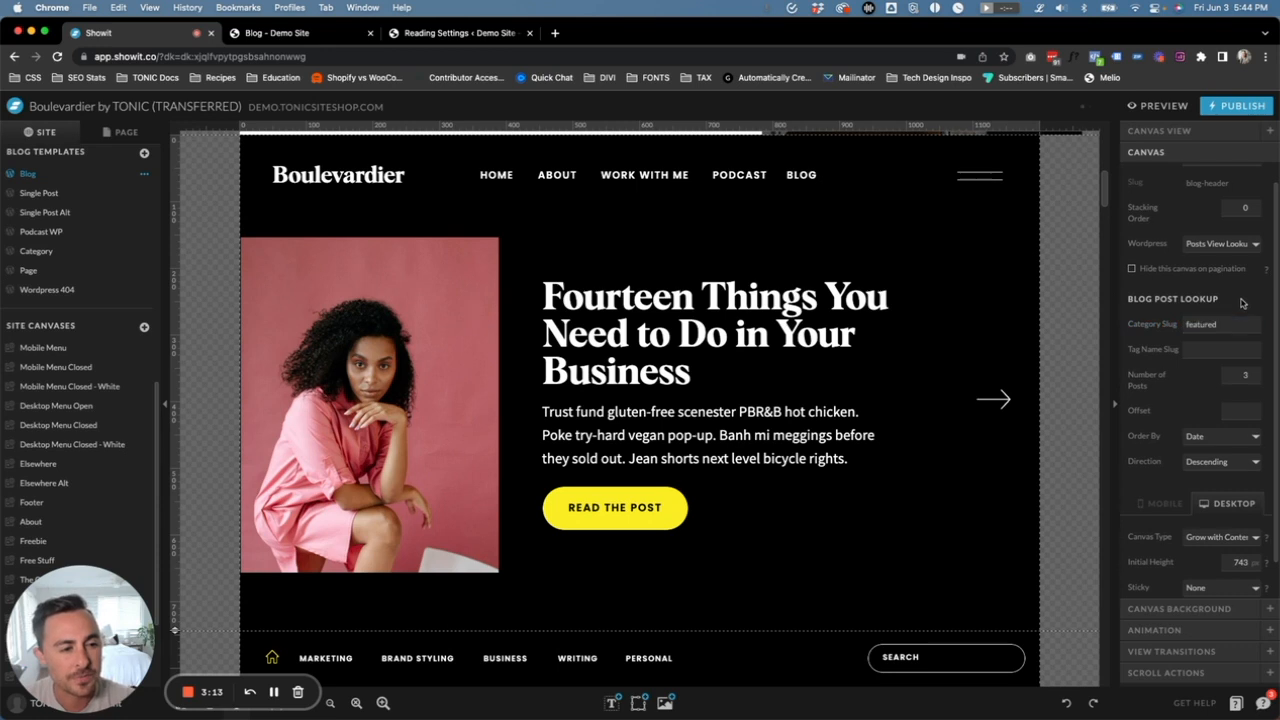
left_click(1233, 373)
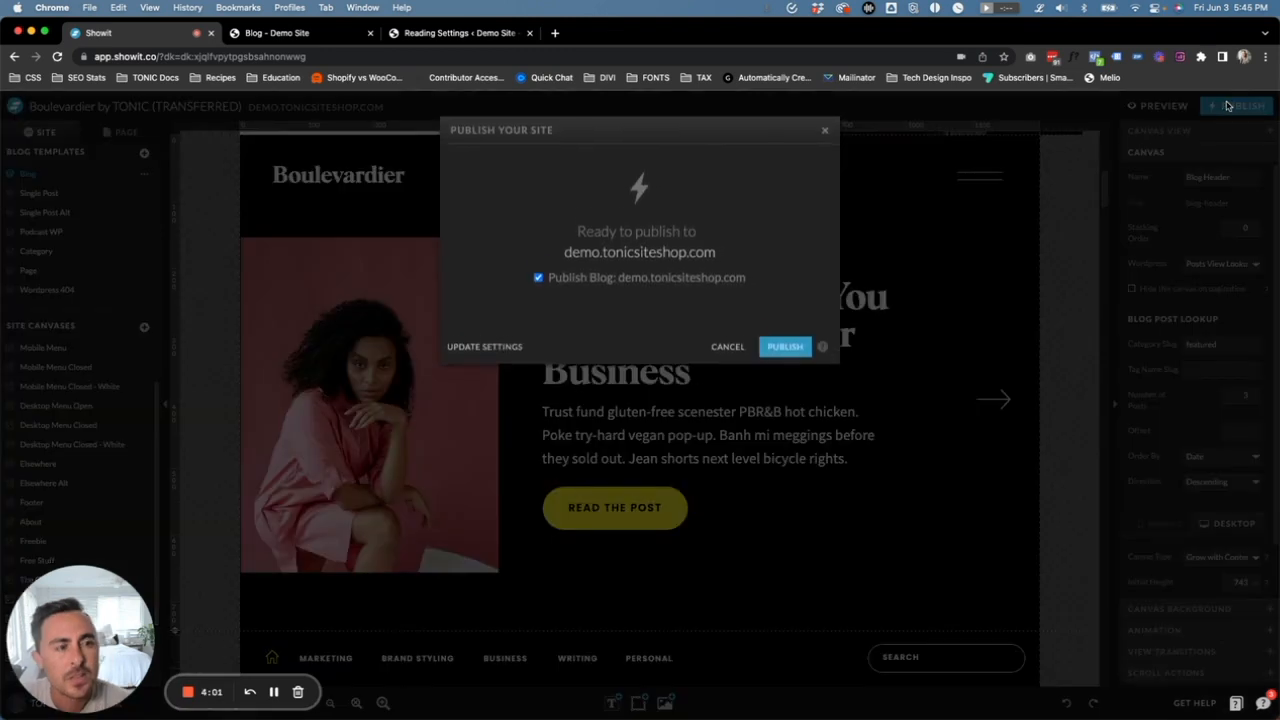
left_click(785, 349)
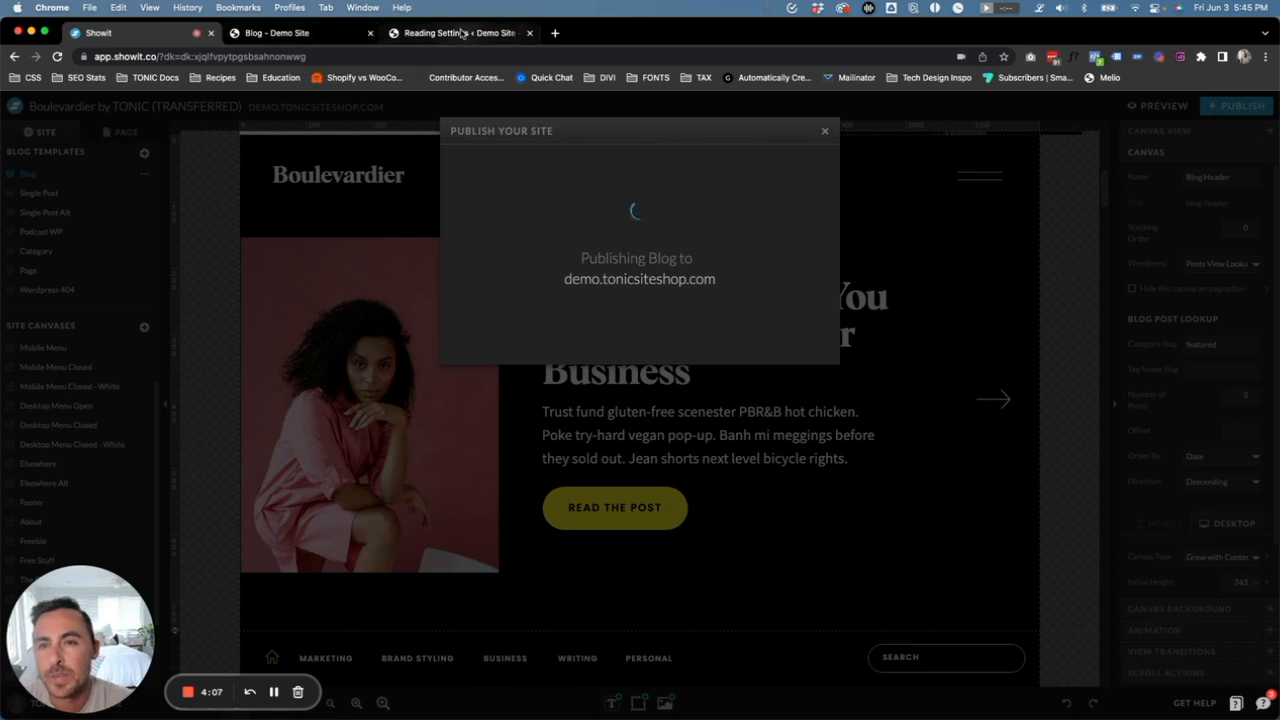
Switch to the WordPress admin and open the post Categories page from the dashboard
left_click(464, 33)
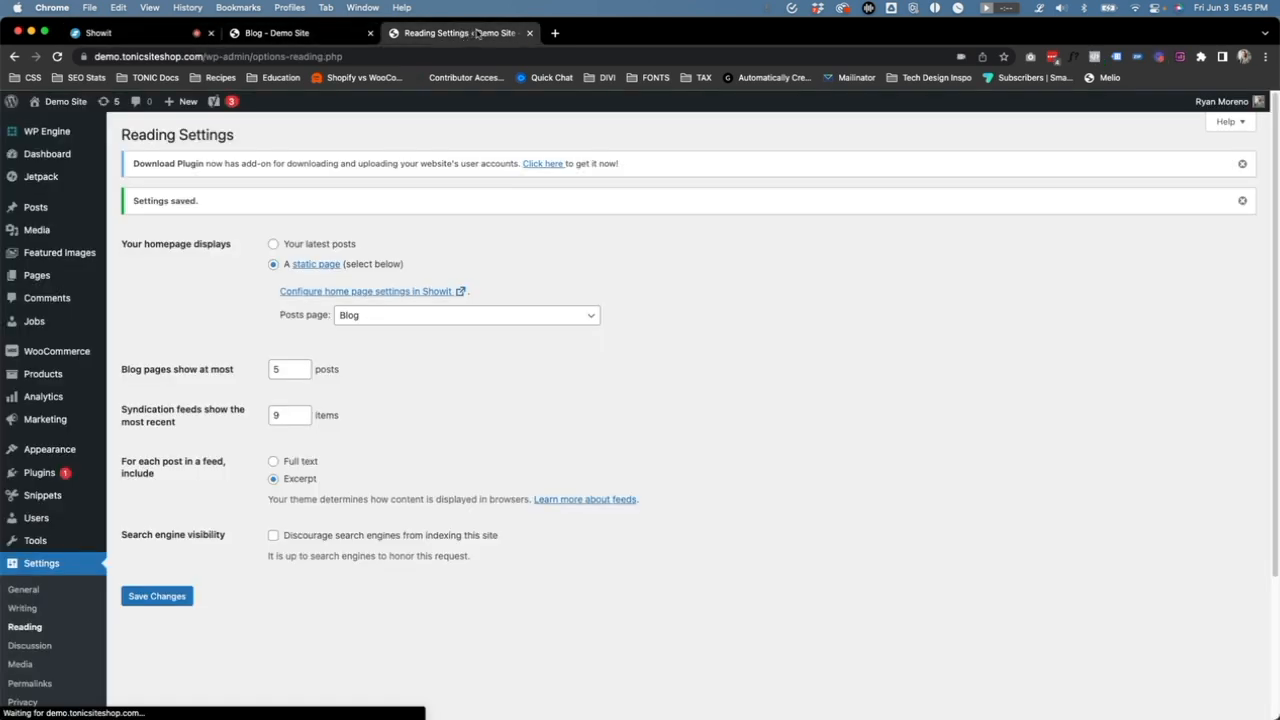
left_click(43, 153)
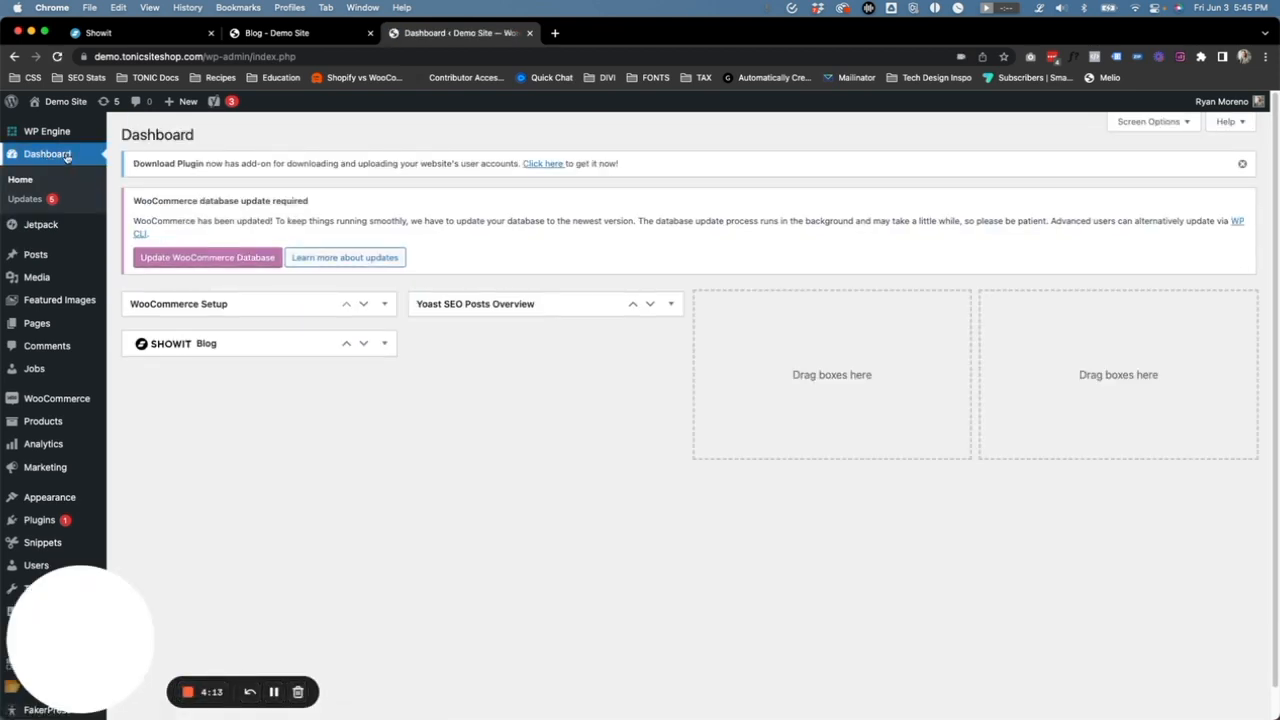
mouse_move(44, 264)
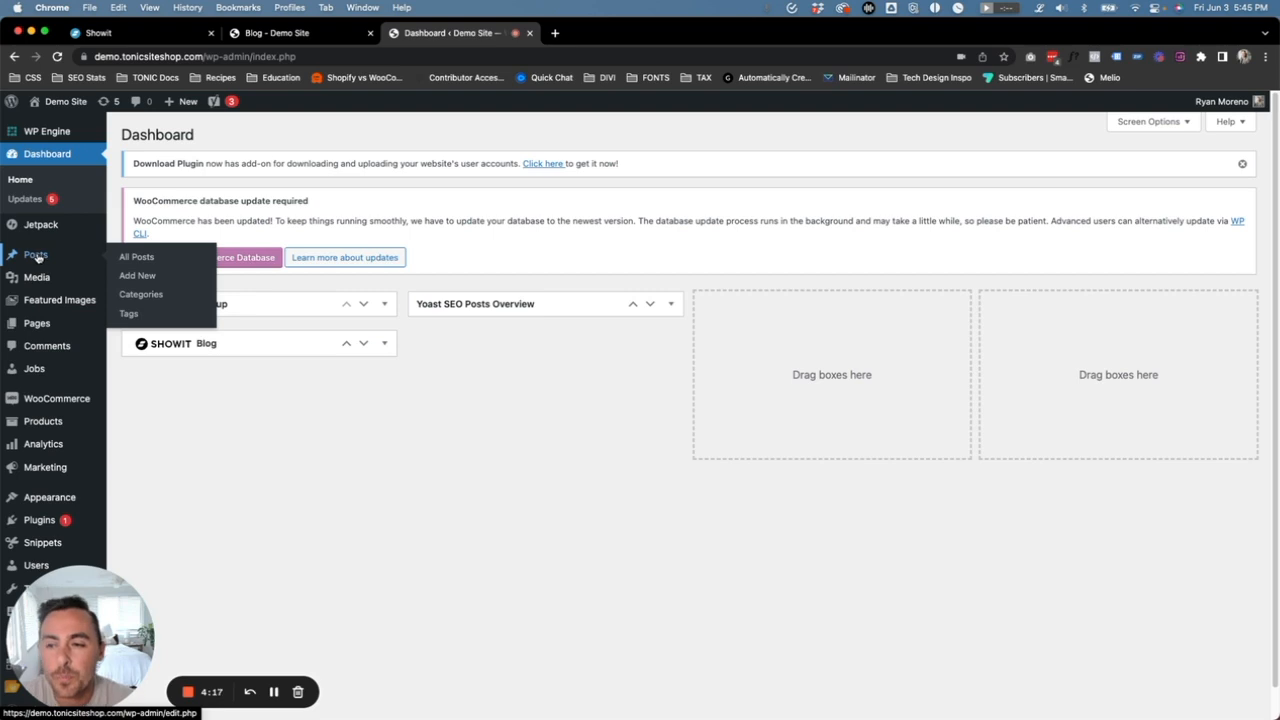
left_click(148, 295)
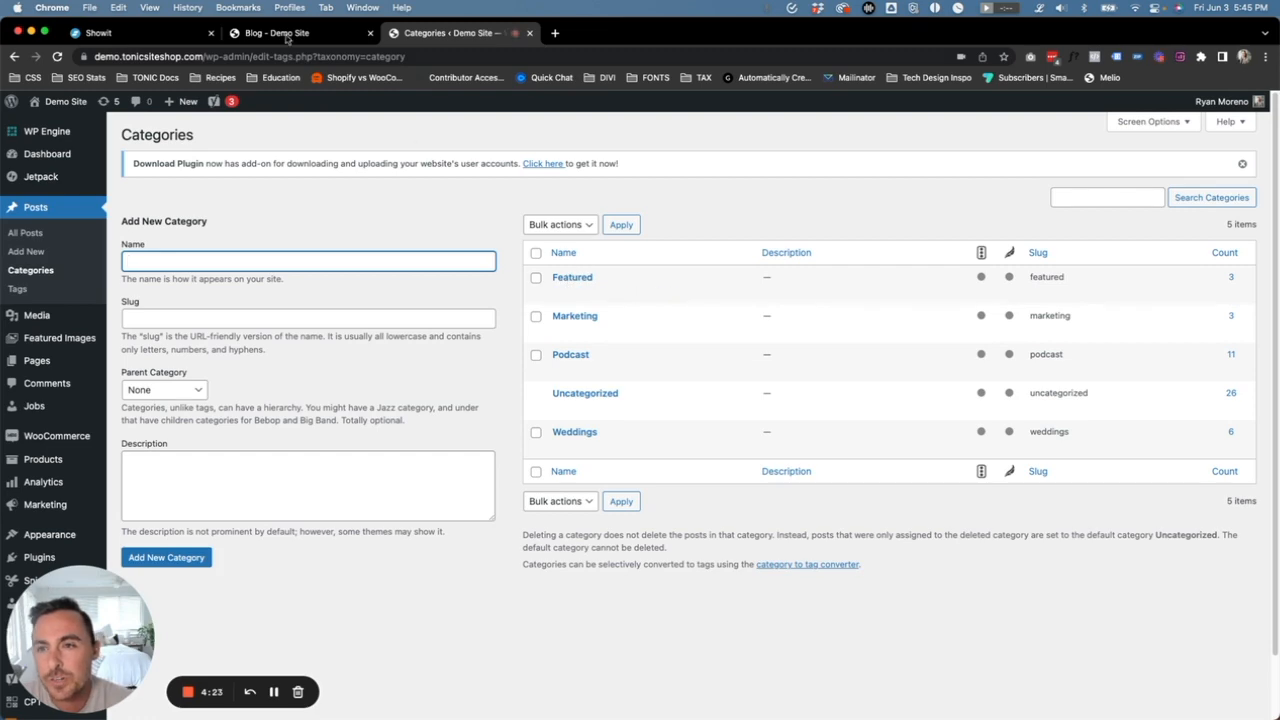
Return to Showit, dismiss the publish message and highlight the Blog Header canvas's category slug
left_click(135, 33)
left_click(640, 338)
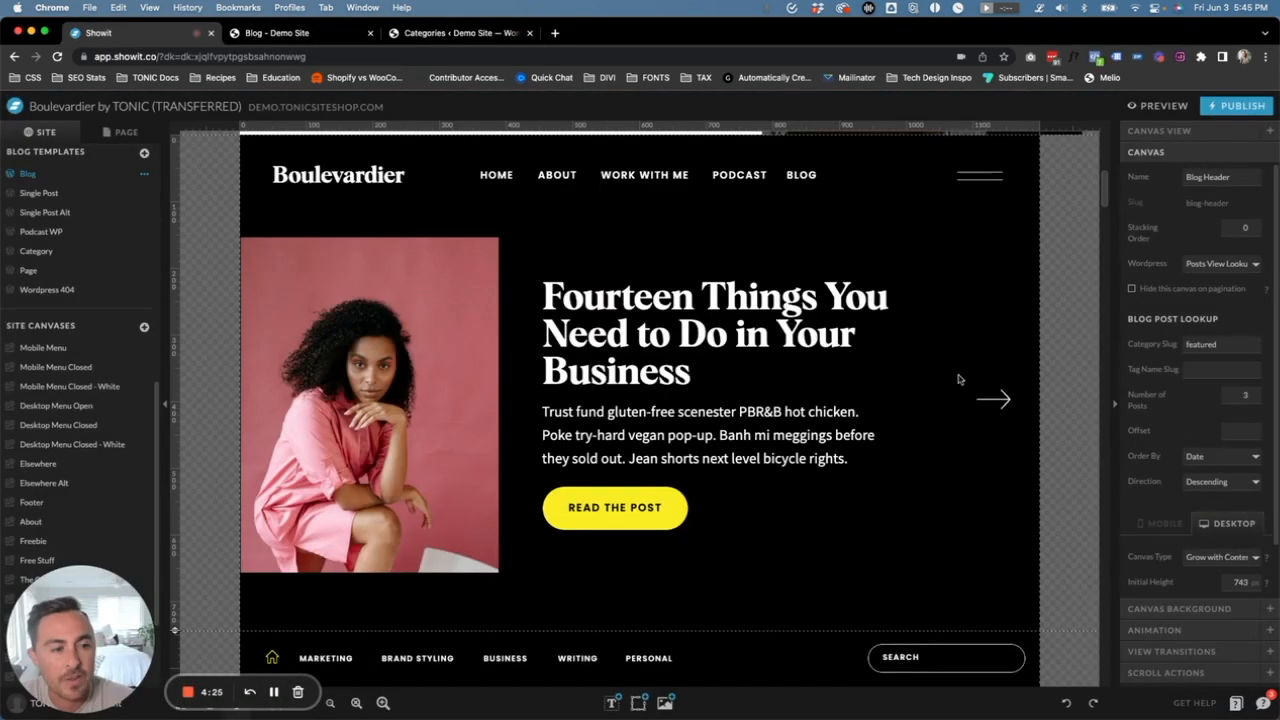
double_click(1217, 343)
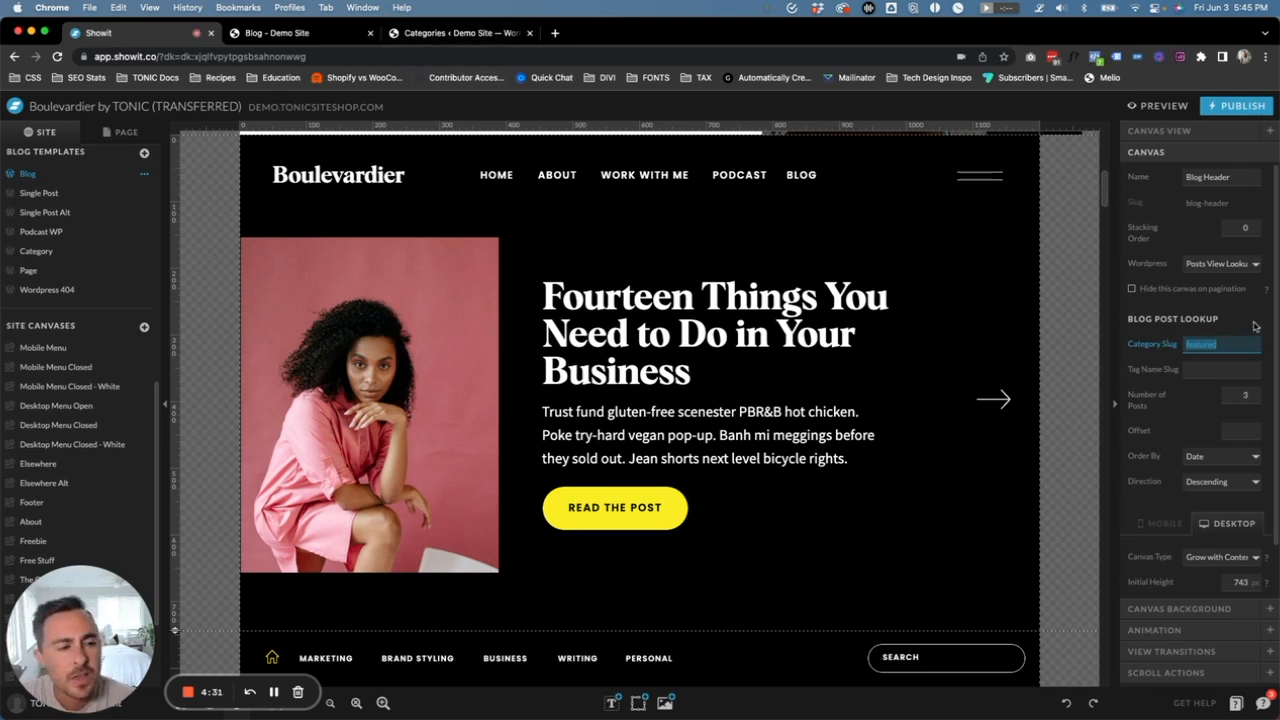
left_click(447, 39)
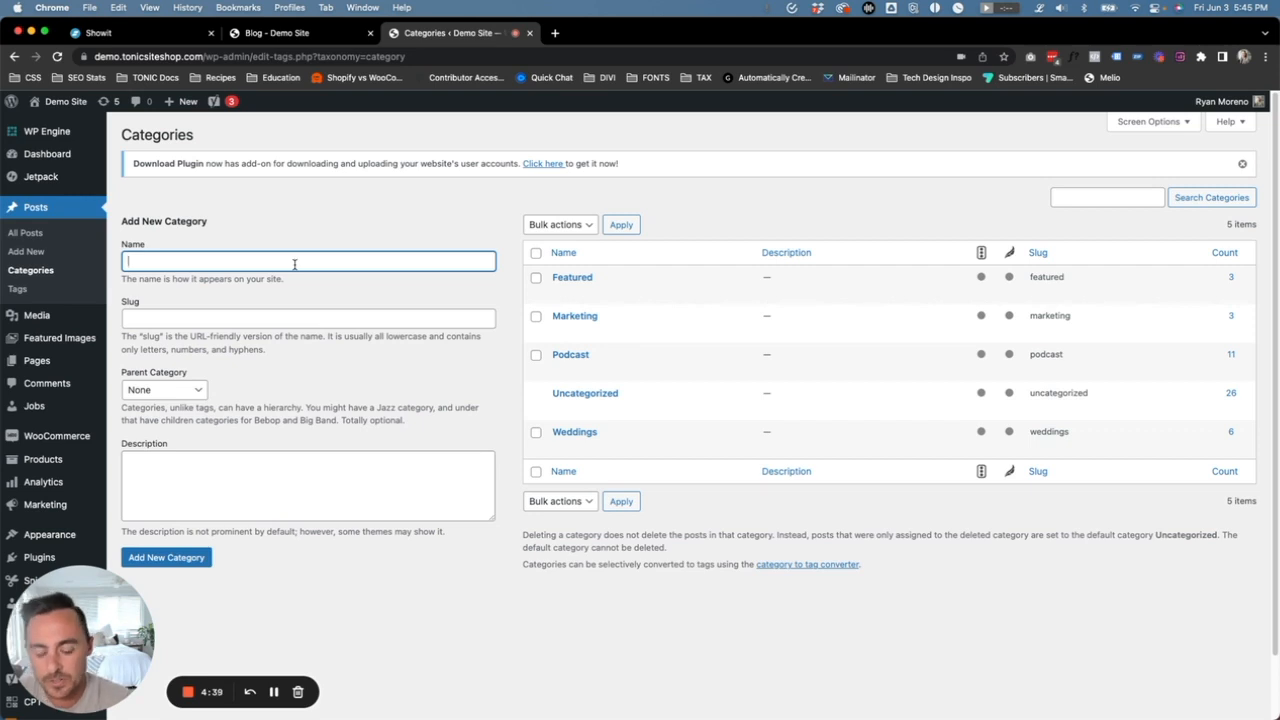
type("atured")
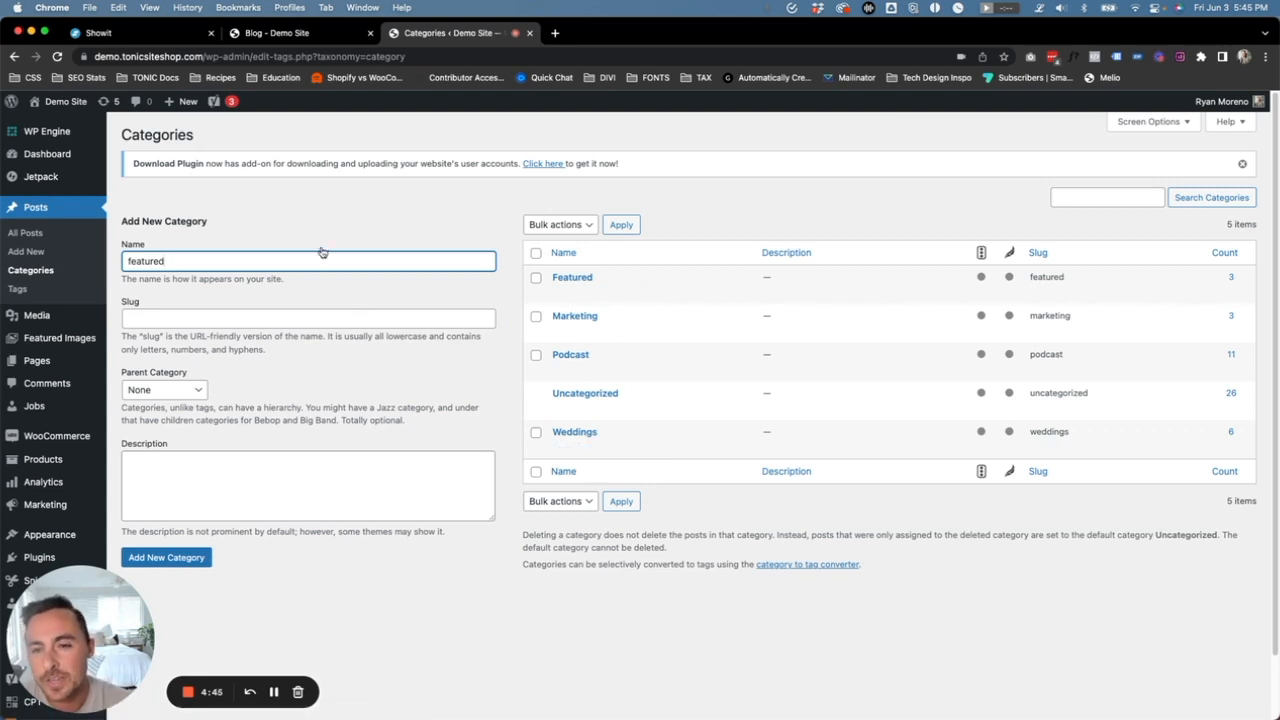
double_click(269, 254)
key("BackSpace")
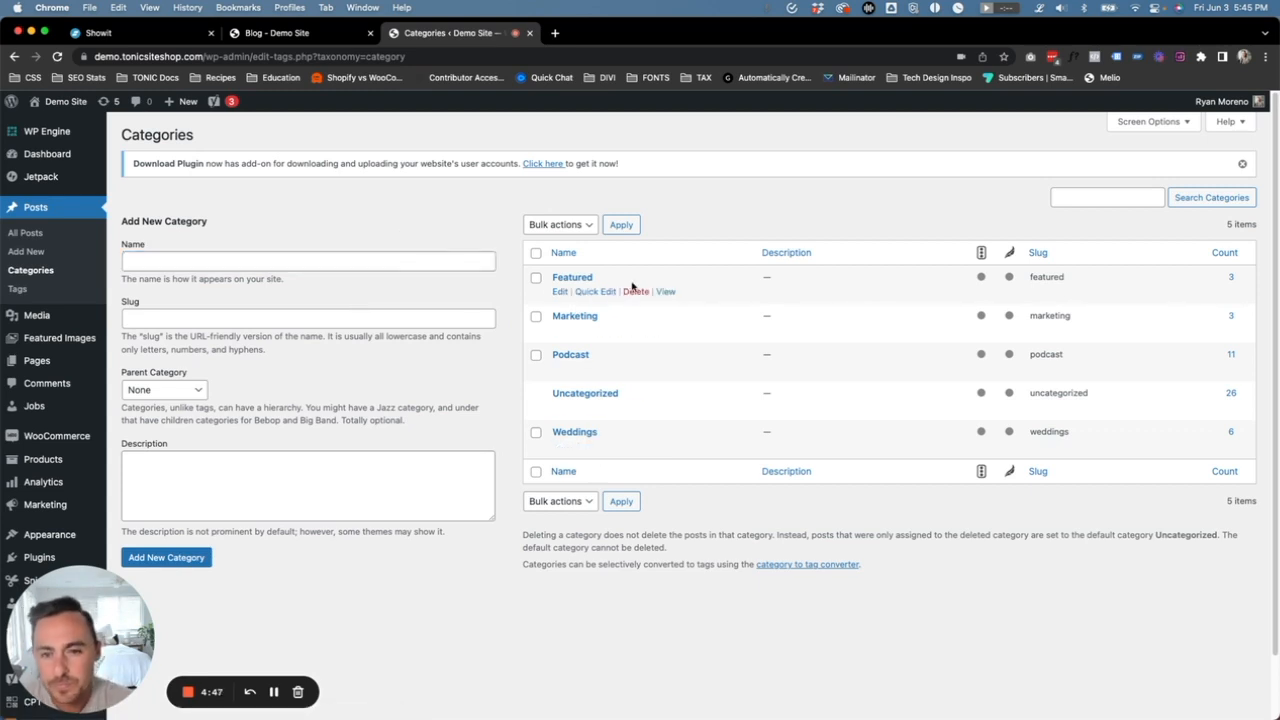
Compare the Featured category's slug in WordPress quick edit with the Blog Header's category slug in Showit, leaving quick edit without changes
left_click(592, 292)
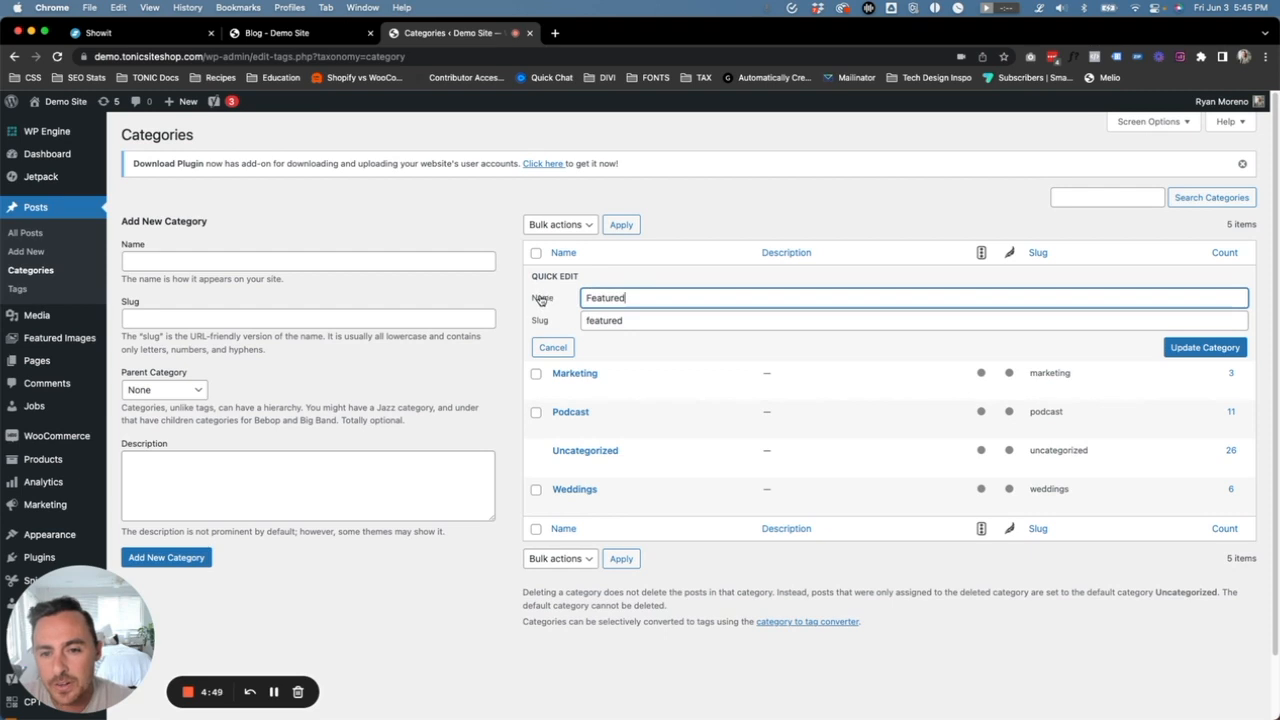
left_click_drag(624, 297, 586, 321)
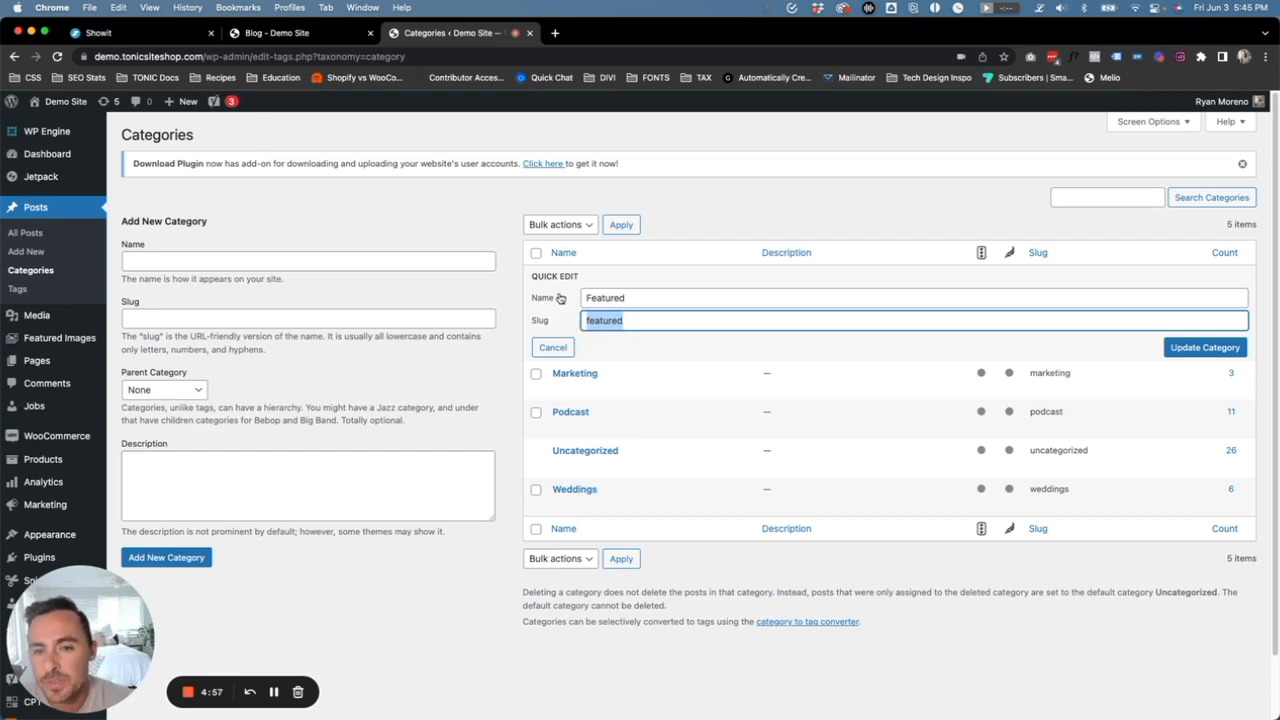
left_click(156, 38)
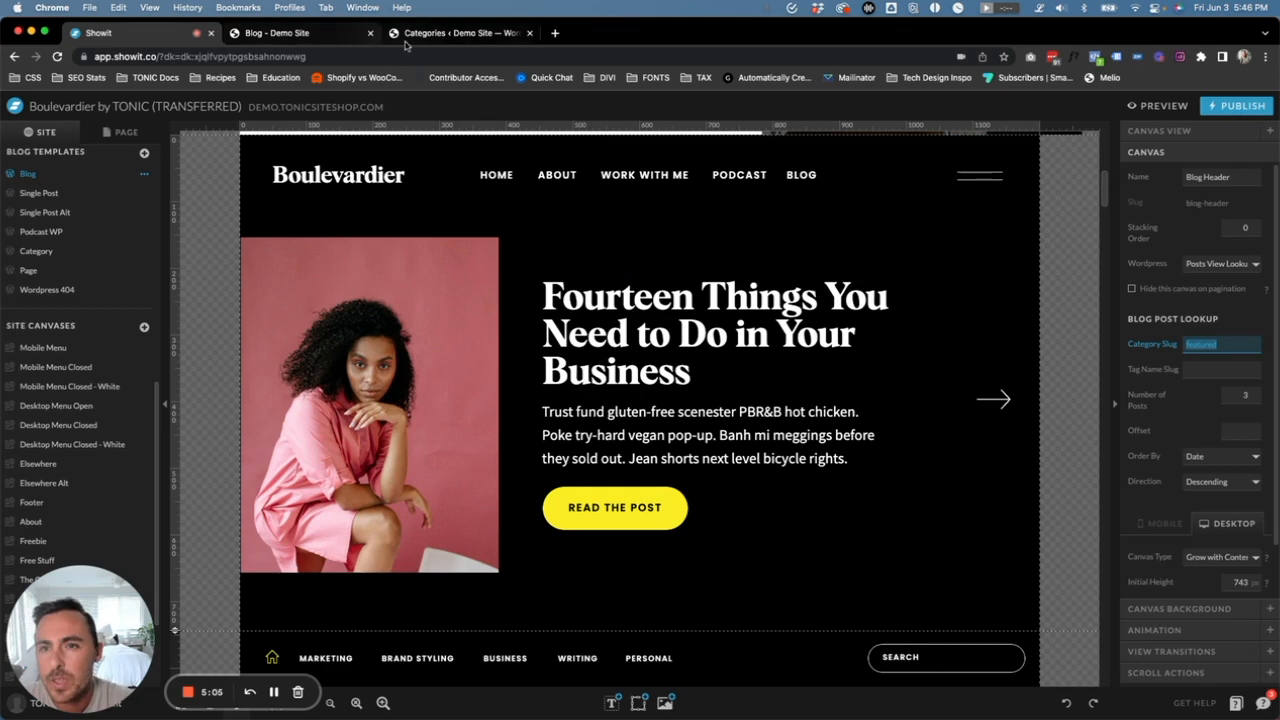
left_click(440, 36)
left_click(553, 347)
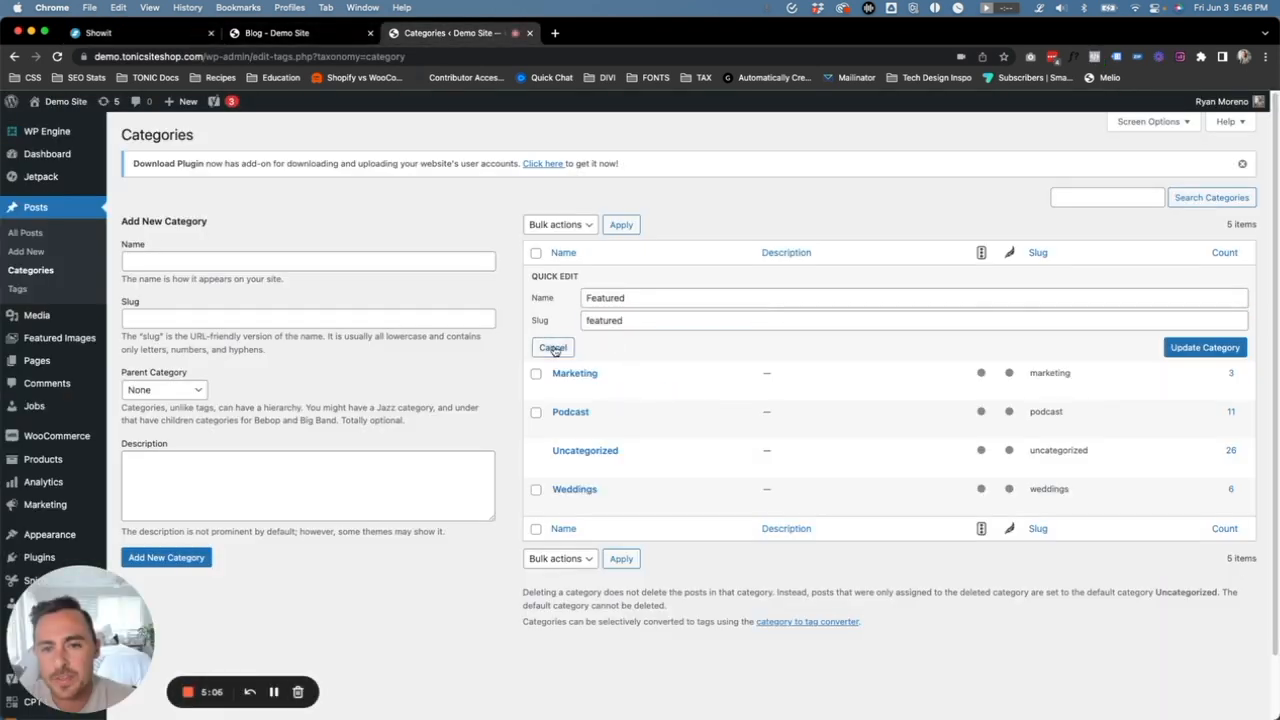
Open the list of all WordPress posts and examine which ones are assigned to the Featured category
left_click(28, 232)
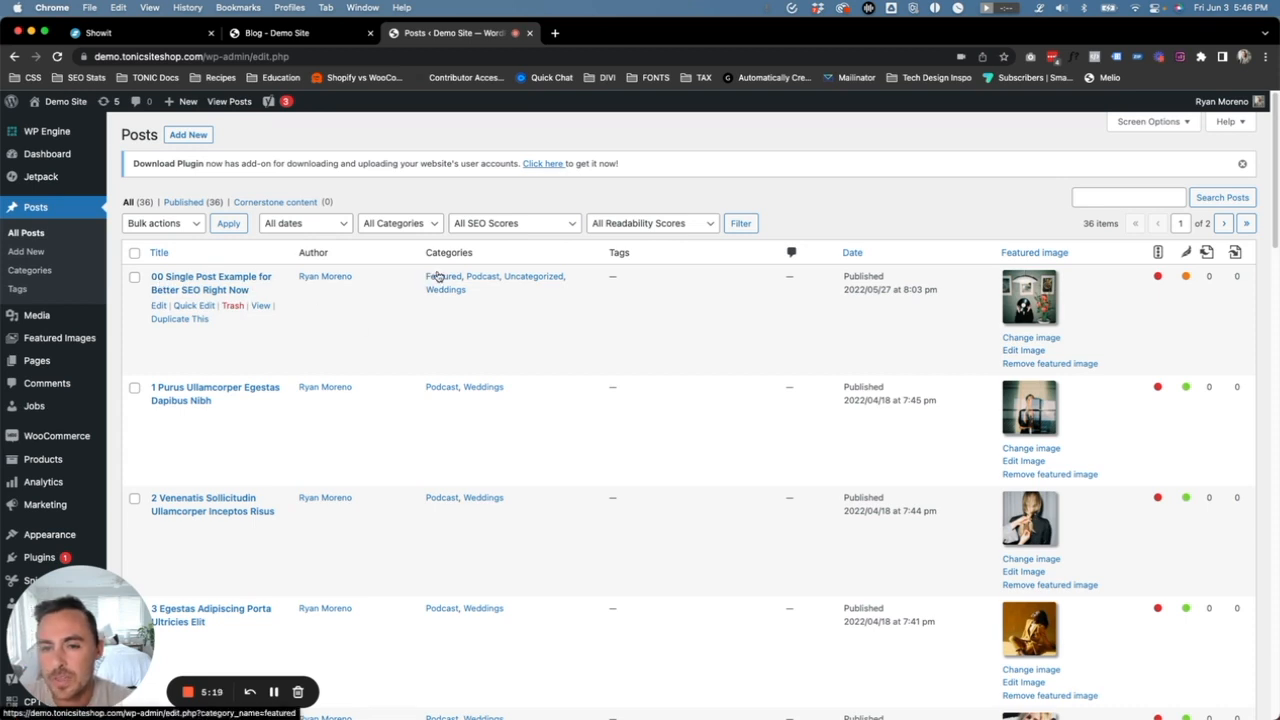
scroll(438, 385, "down", 5)
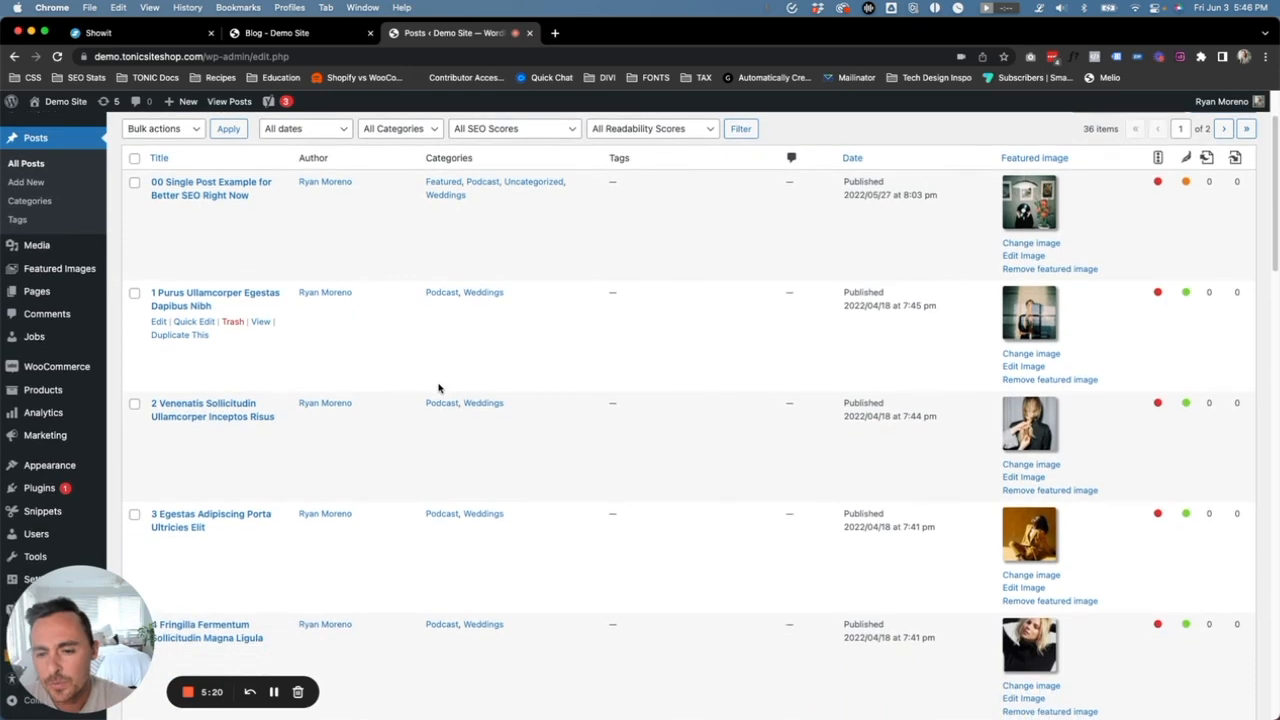
scroll(438, 390, "down", 6)
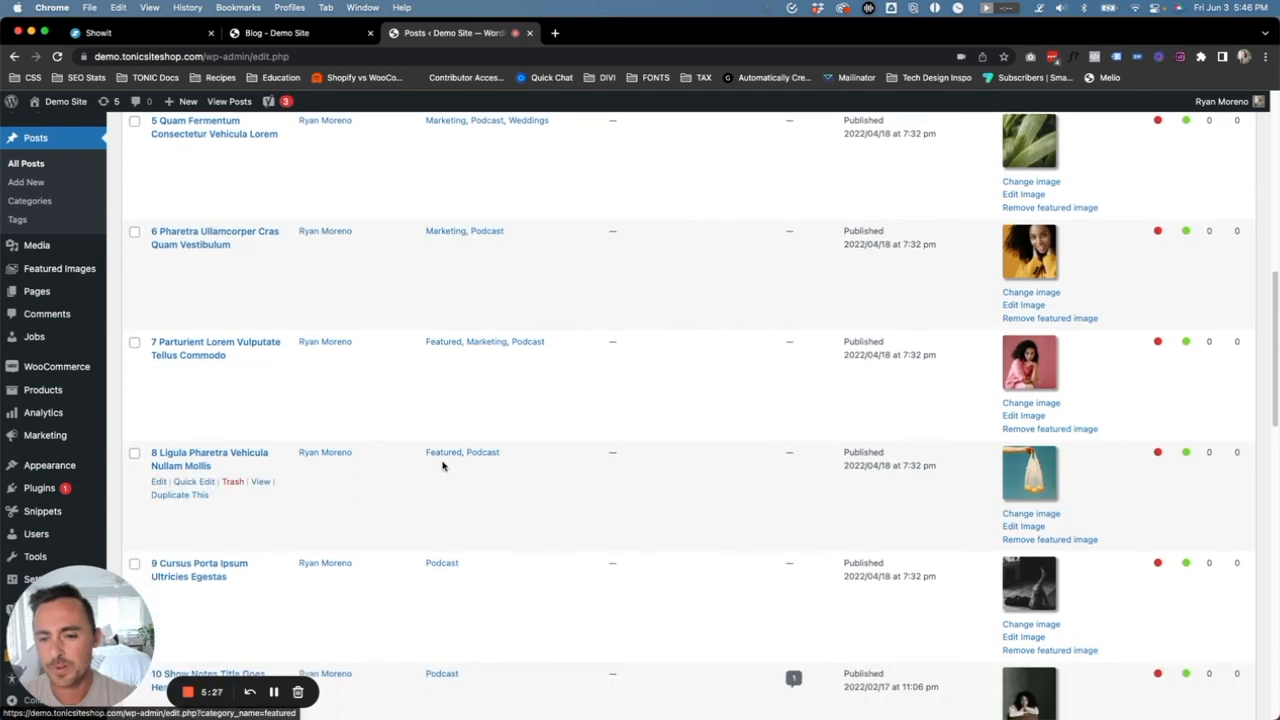
scroll(300, 470, "up", 1)
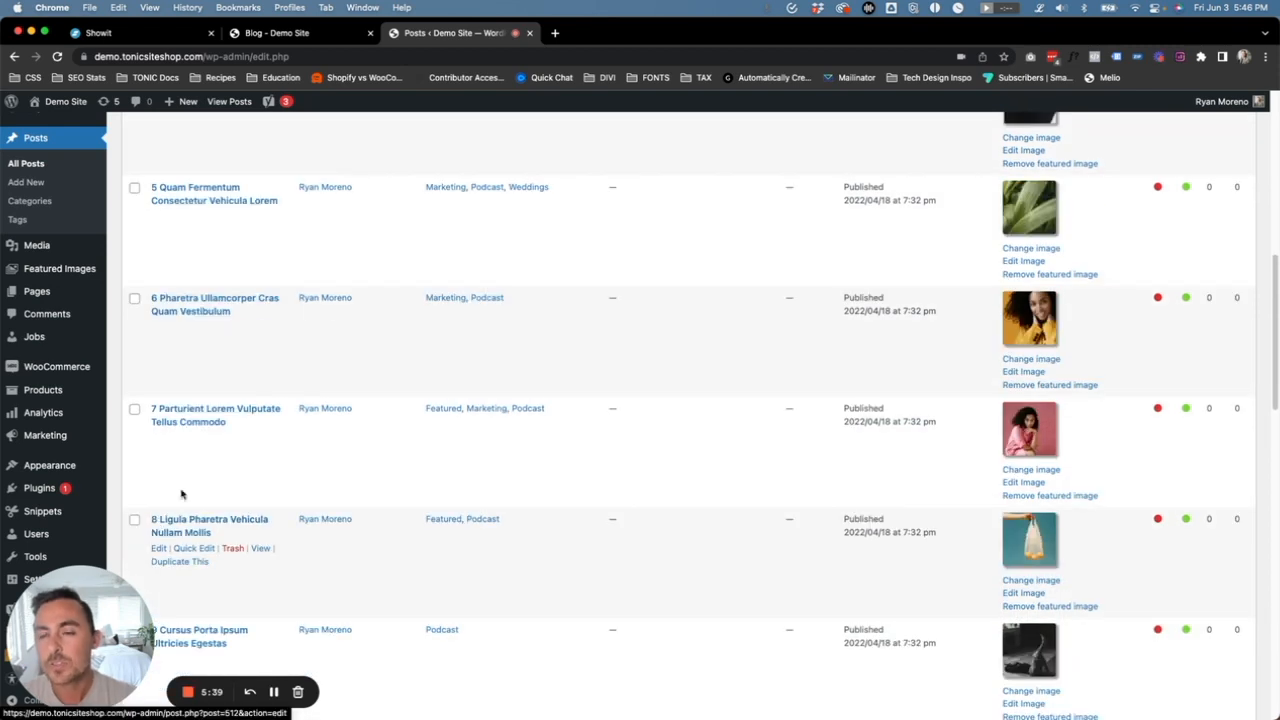
Reload the live demo blog page and cycle through the featured posts in its header slider
left_click(288, 36)
key("super+r")
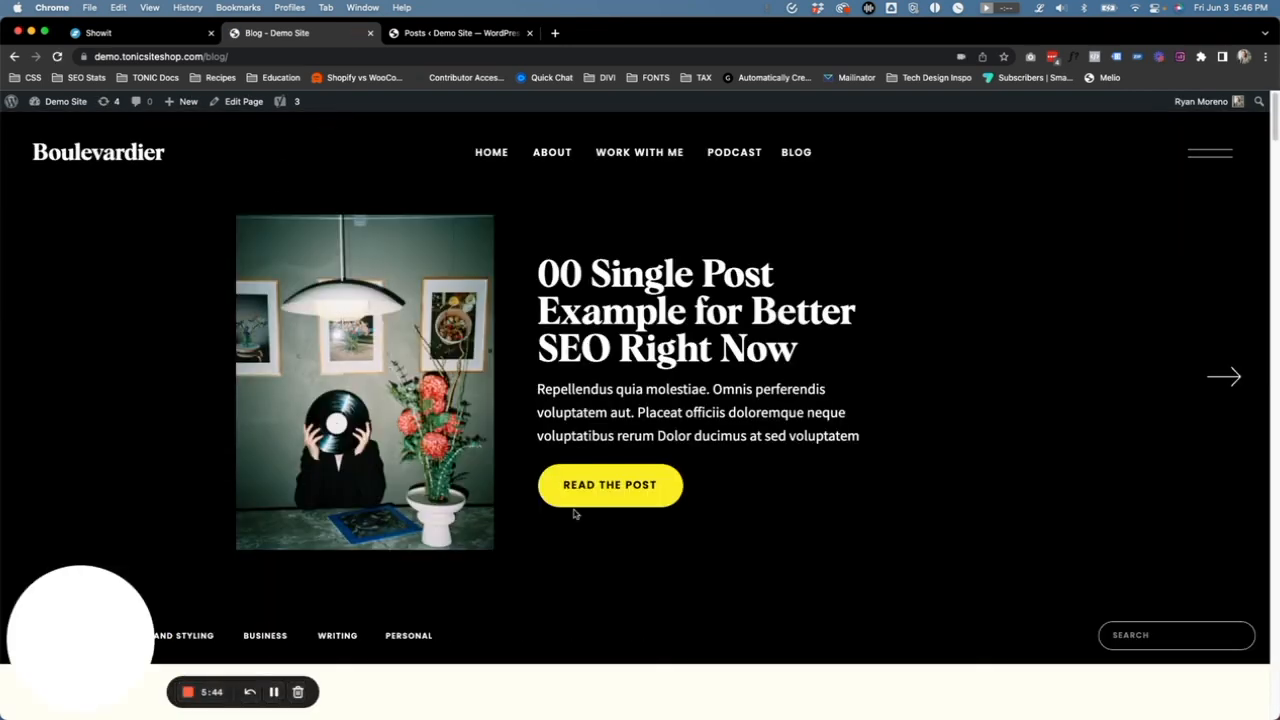
left_click(1230, 378)
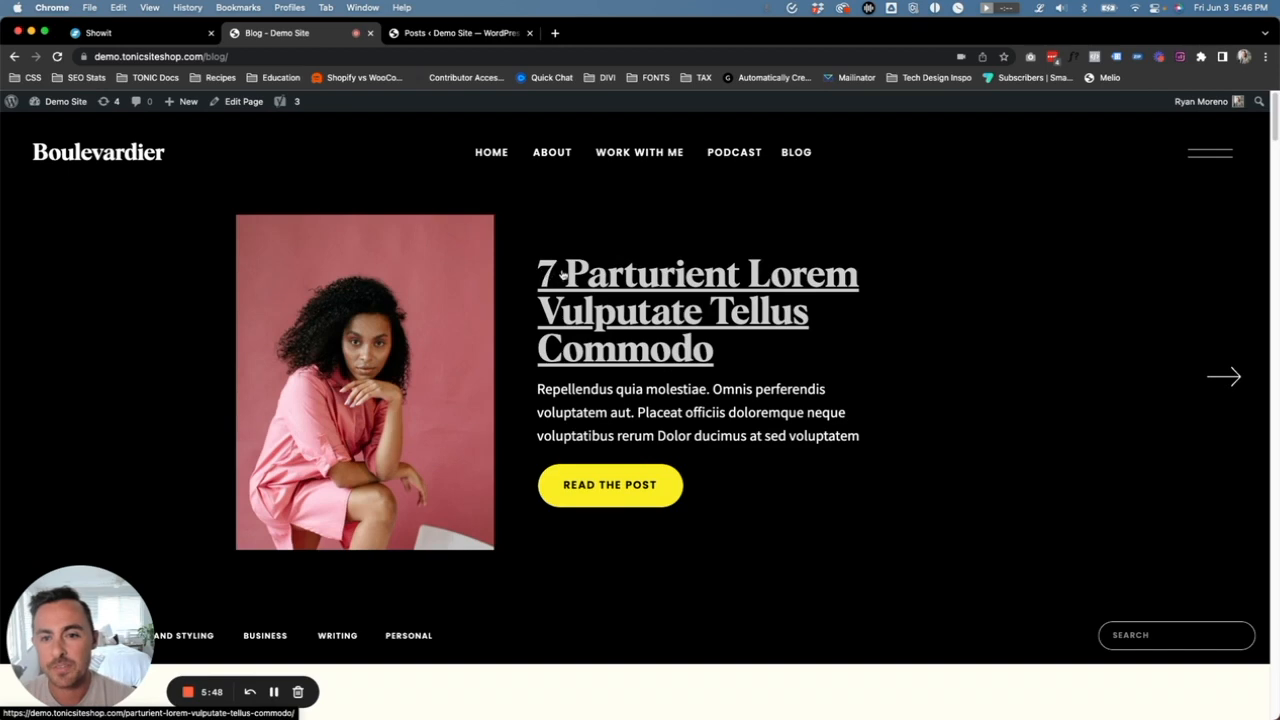
left_click(1231, 376)
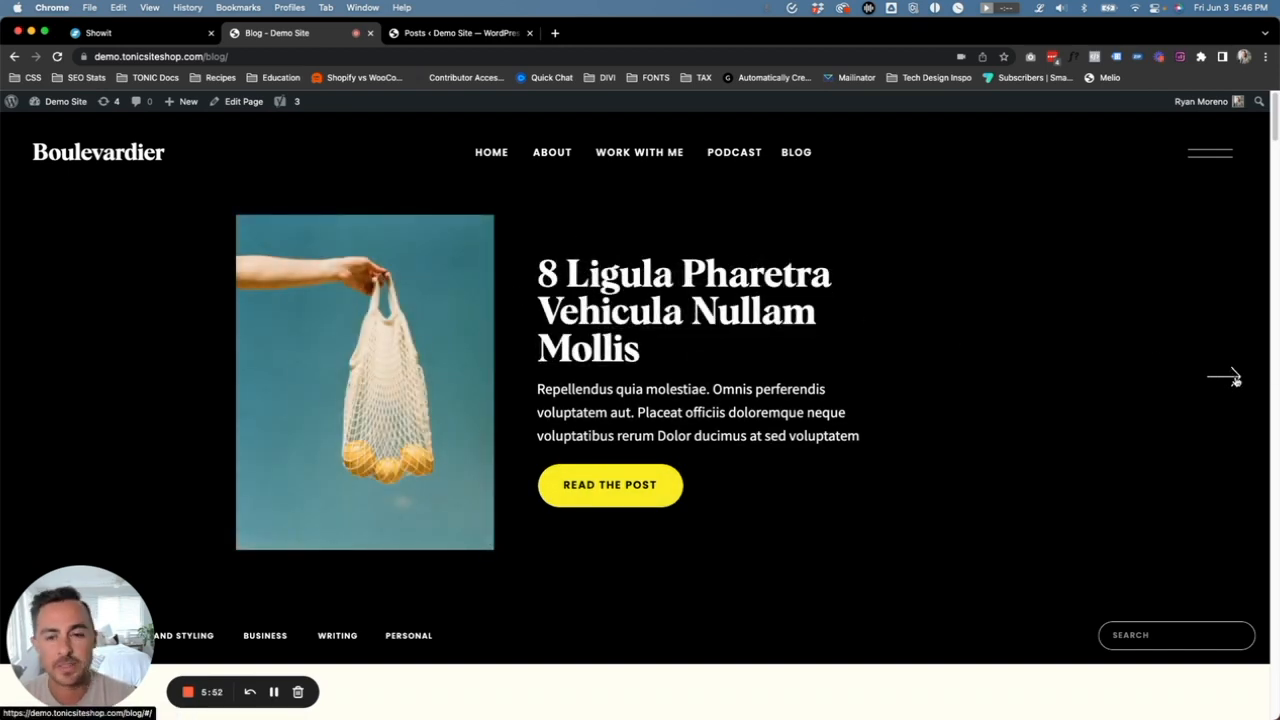
left_click(1233, 377)
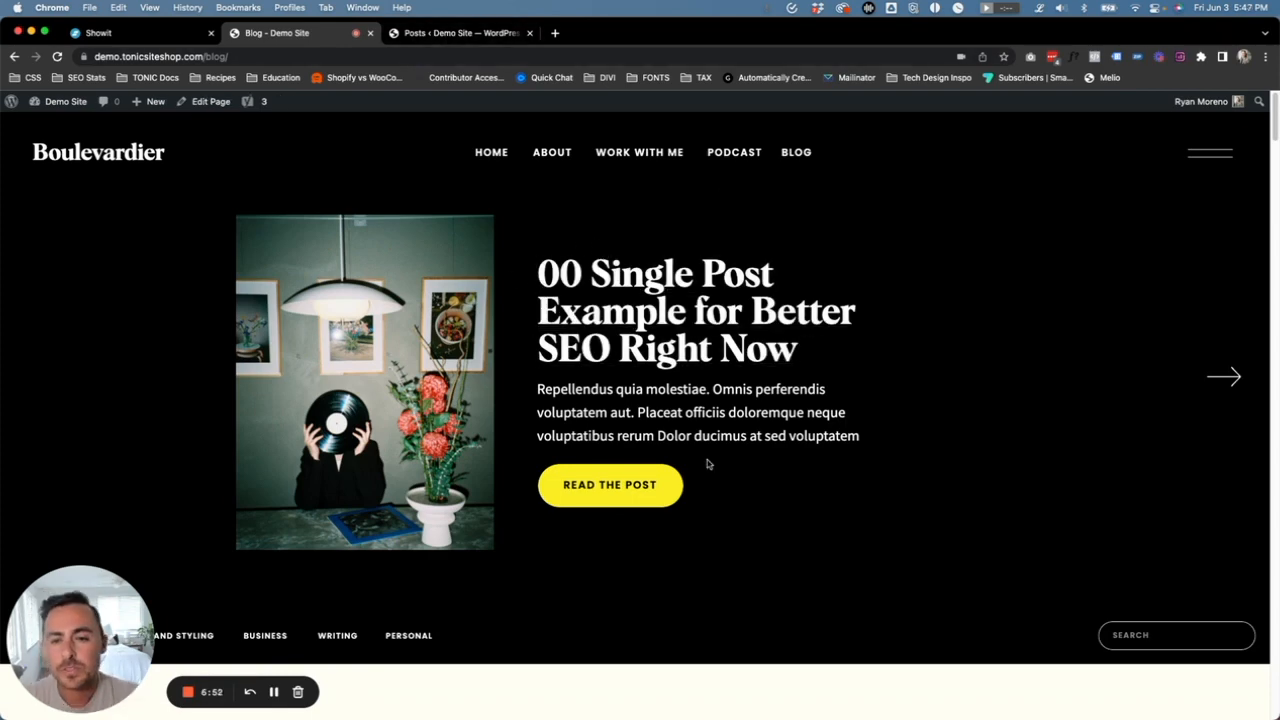
Return to Showit, dismiss the publish message and open the Blog Categories + Search site canvas for editing
left_click(126, 32)
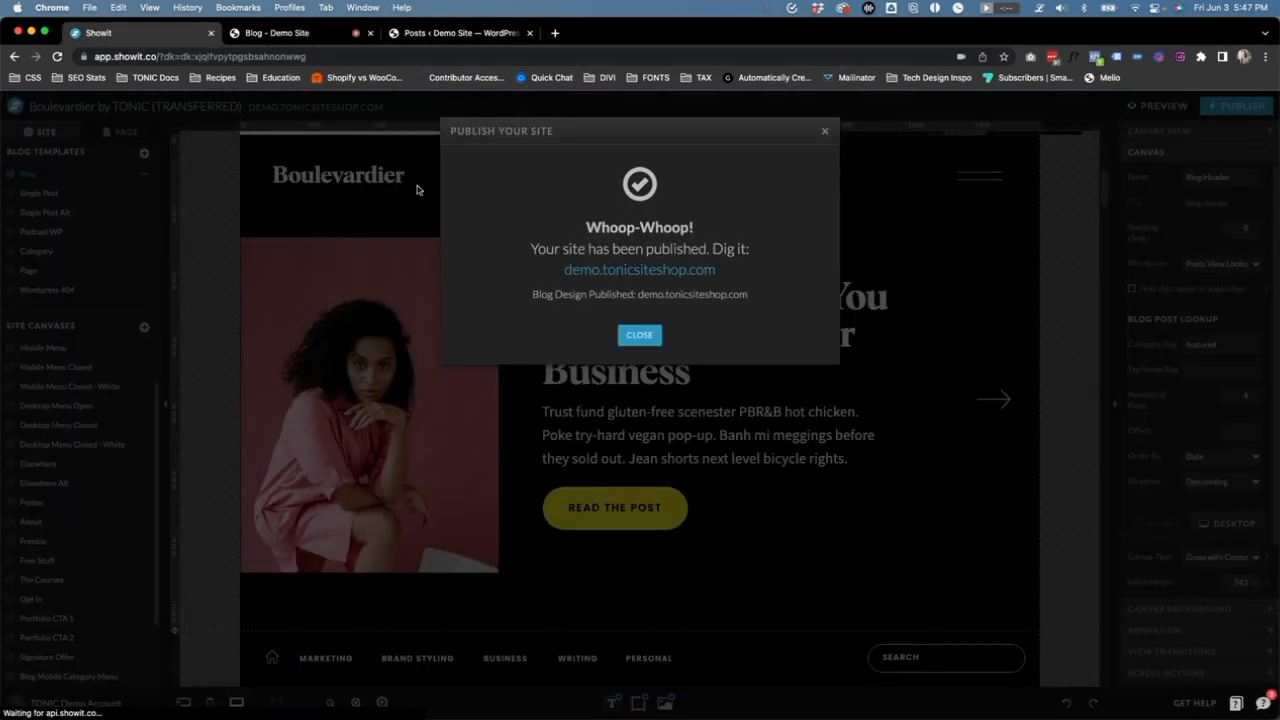
left_click(640, 332)
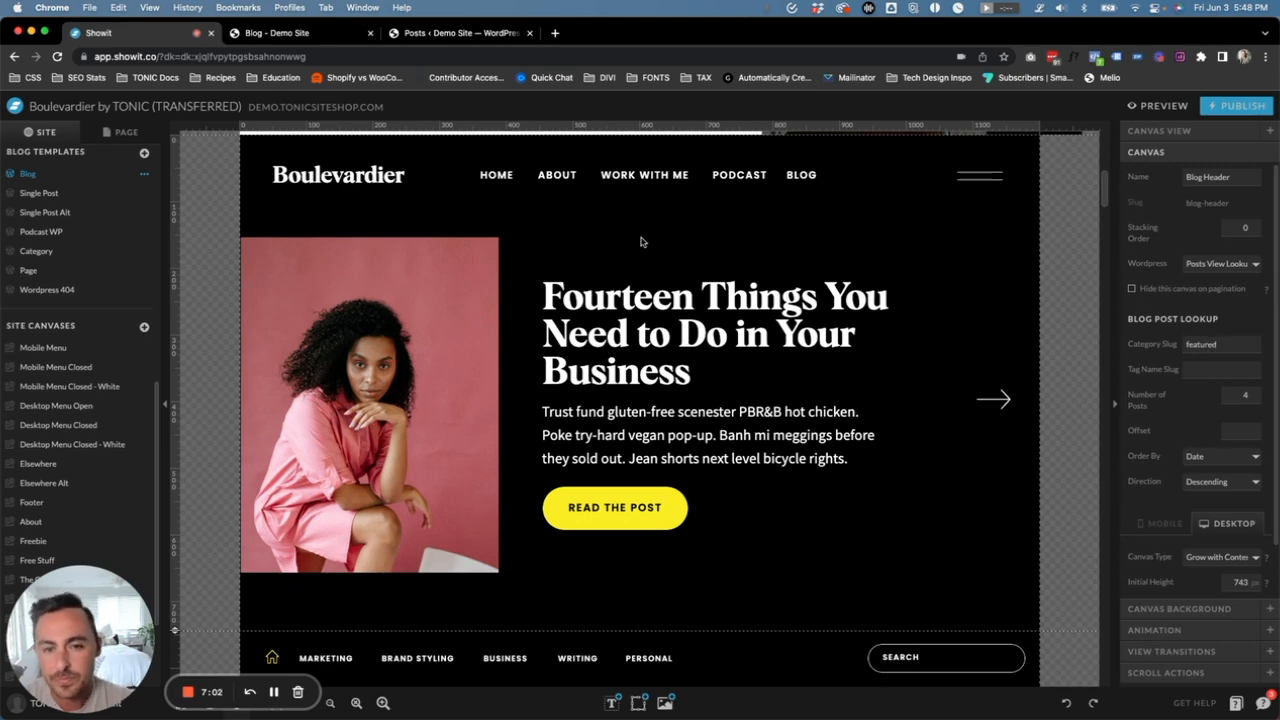
scroll(684, 254, "down", 5)
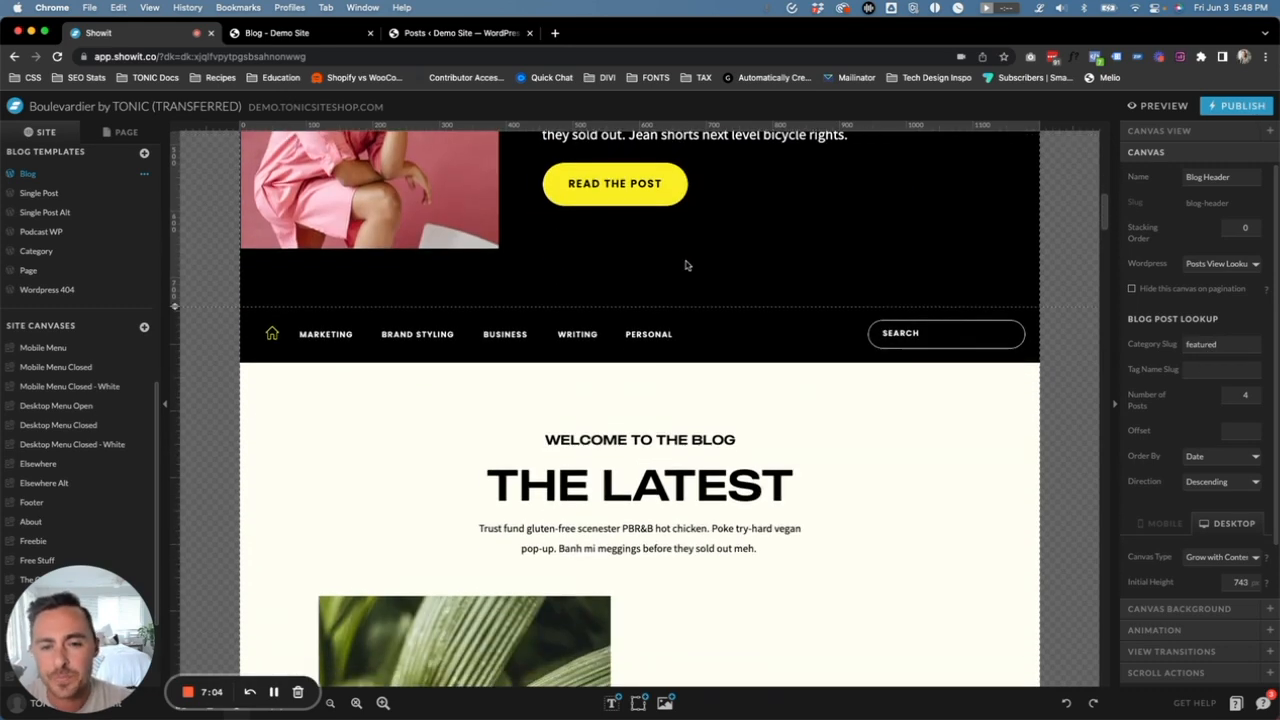
mouse_move(672, 332)
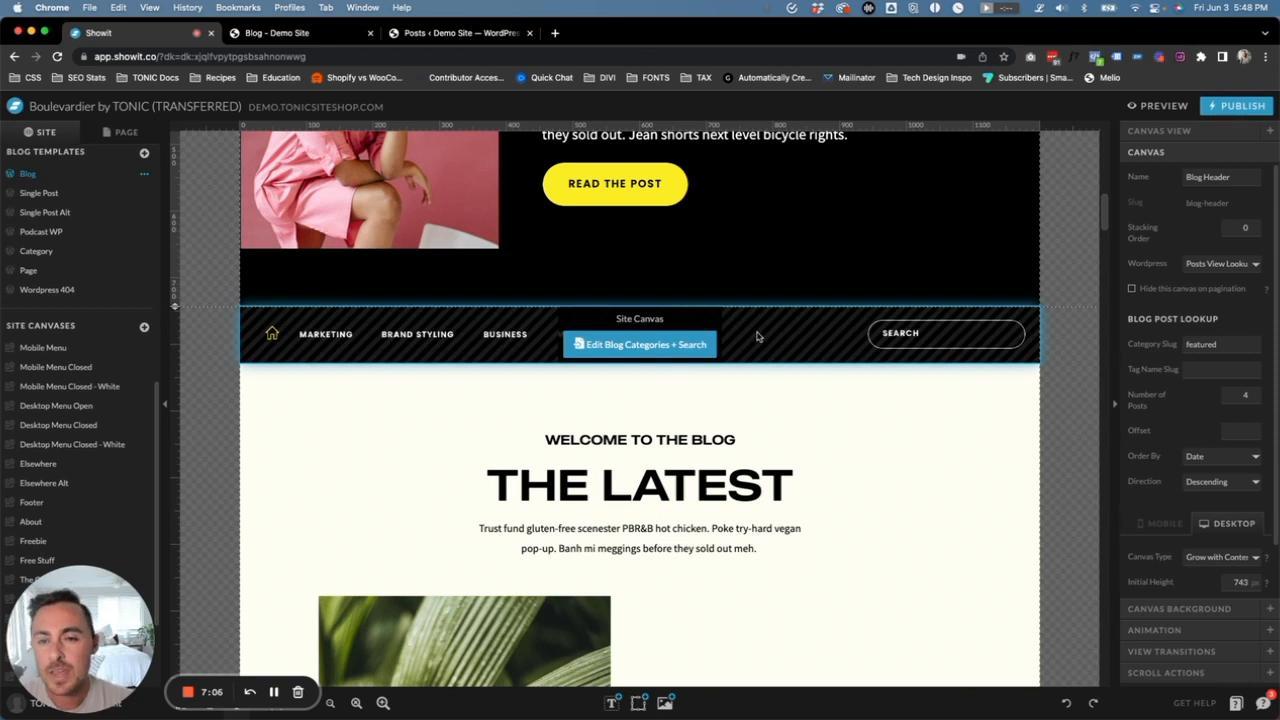
scroll(762, 337, "down", 1)
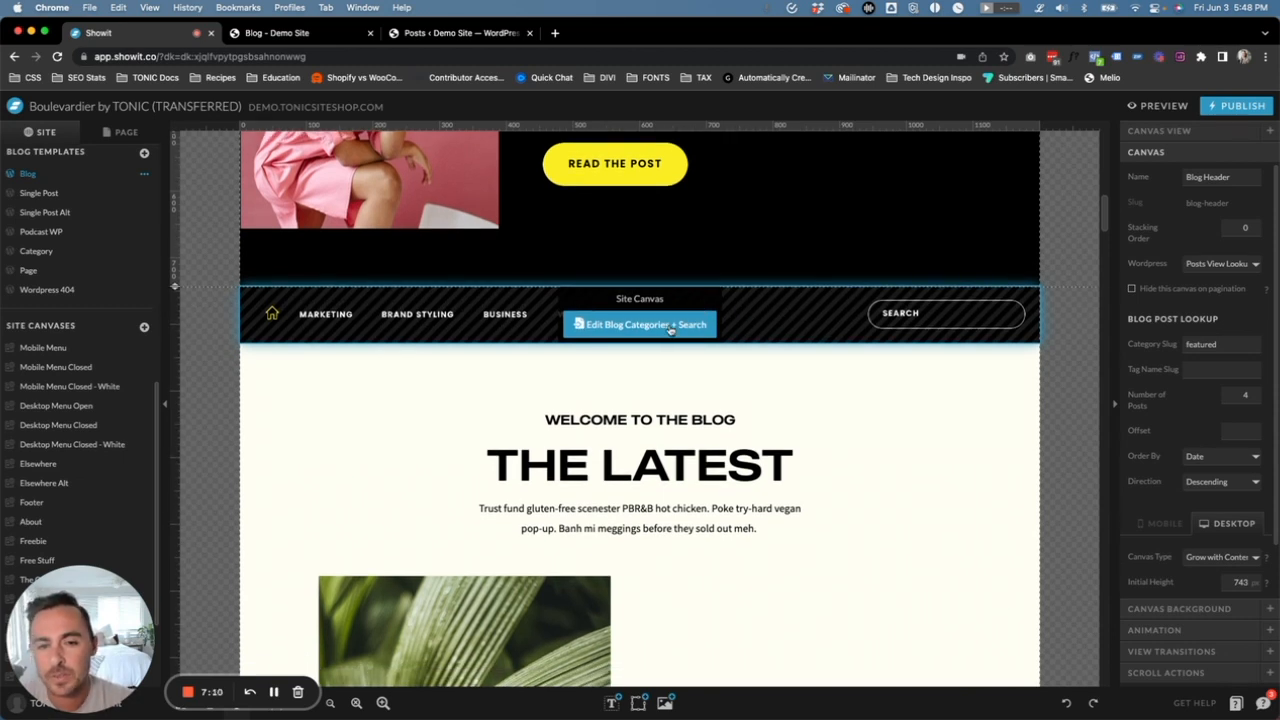
left_click(627, 326)
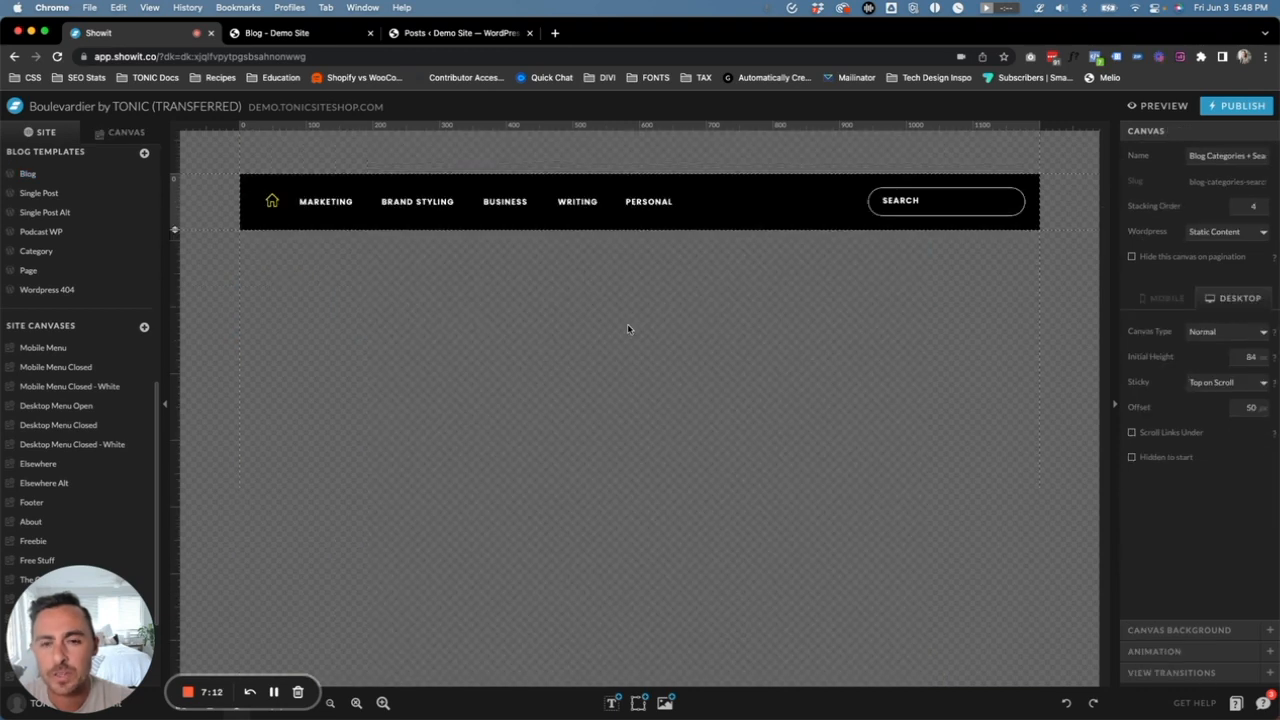
Set the home icon's click action to link to the Blog page
left_click(272, 197)
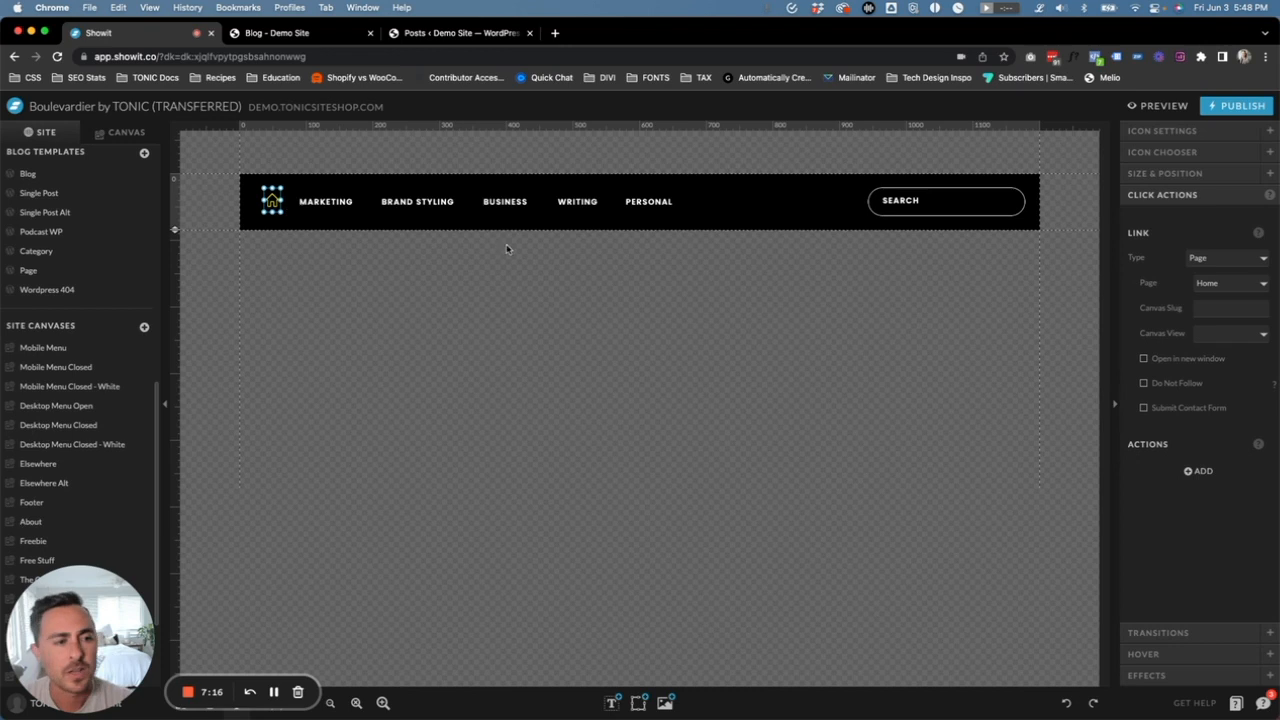
left_click(1214, 282)
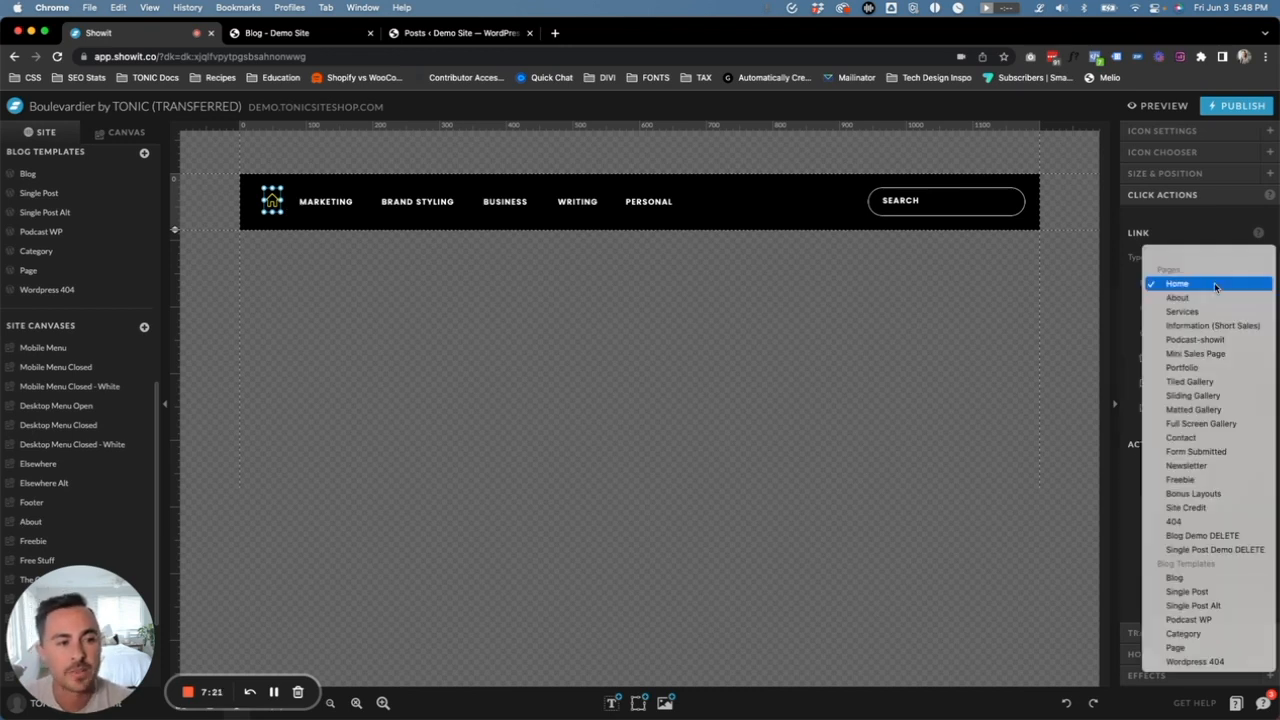
left_click(1187, 580)
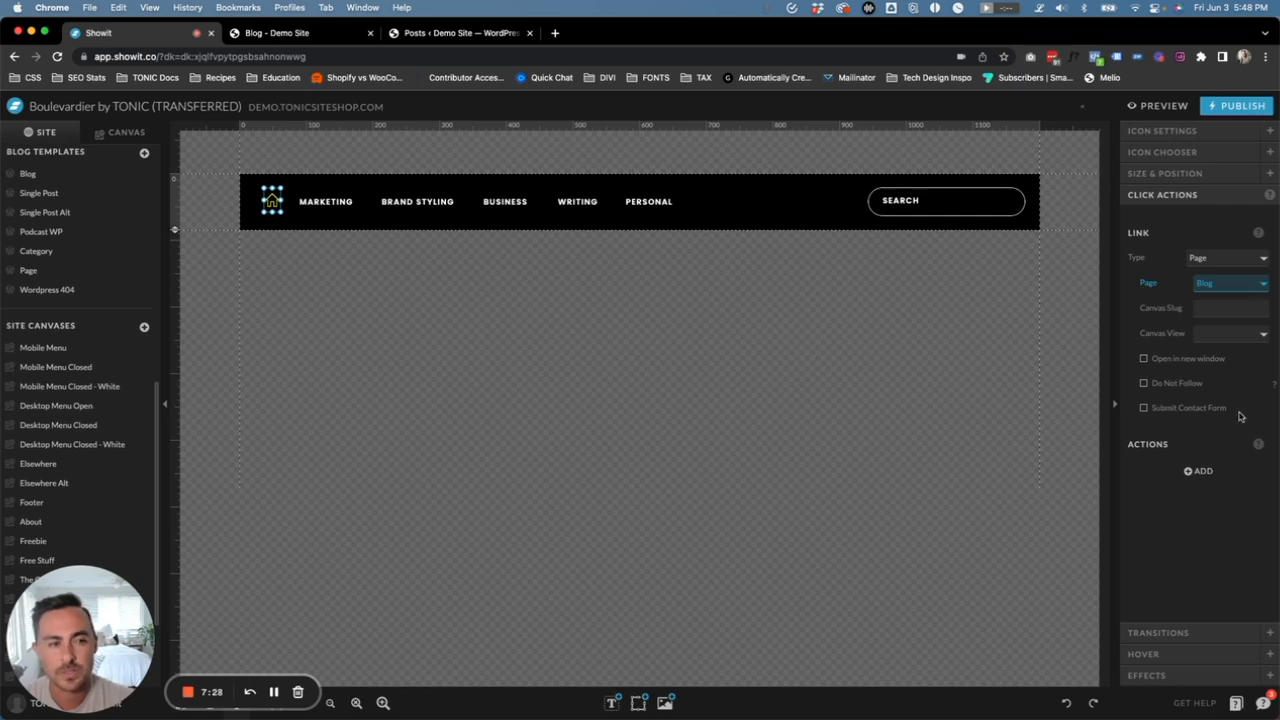
left_click(1224, 283)
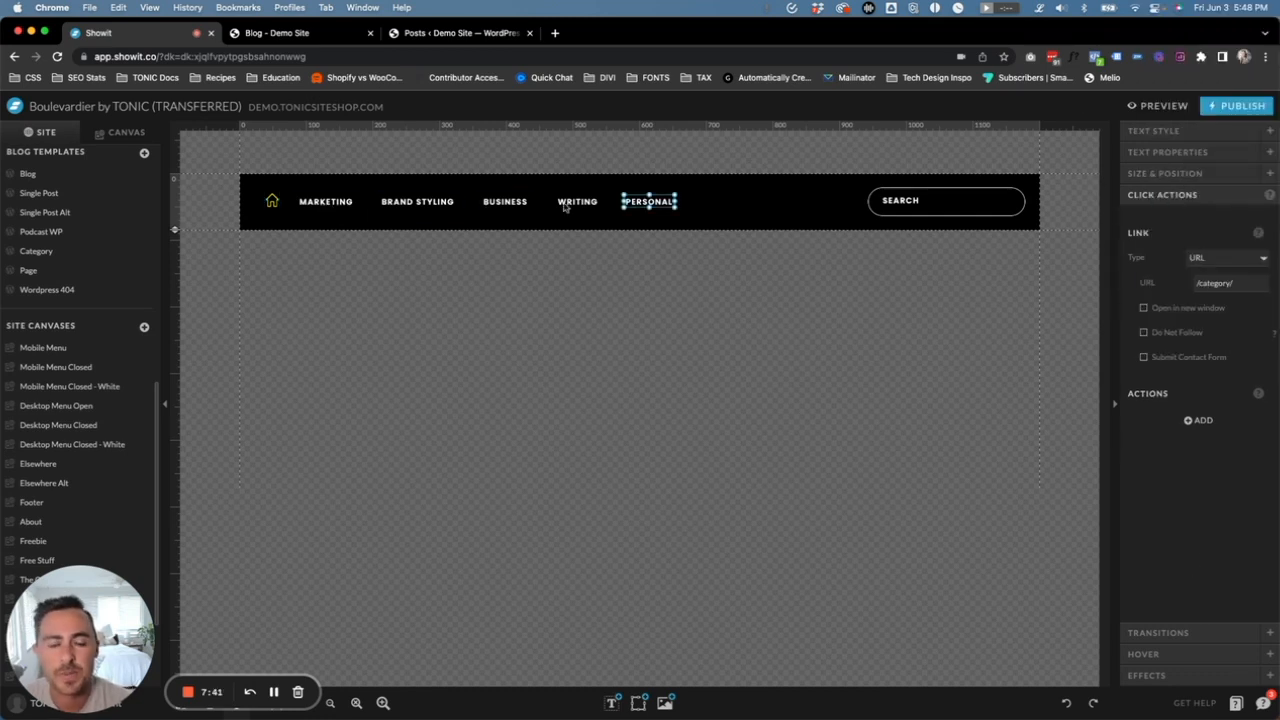
left_click(718, 197)
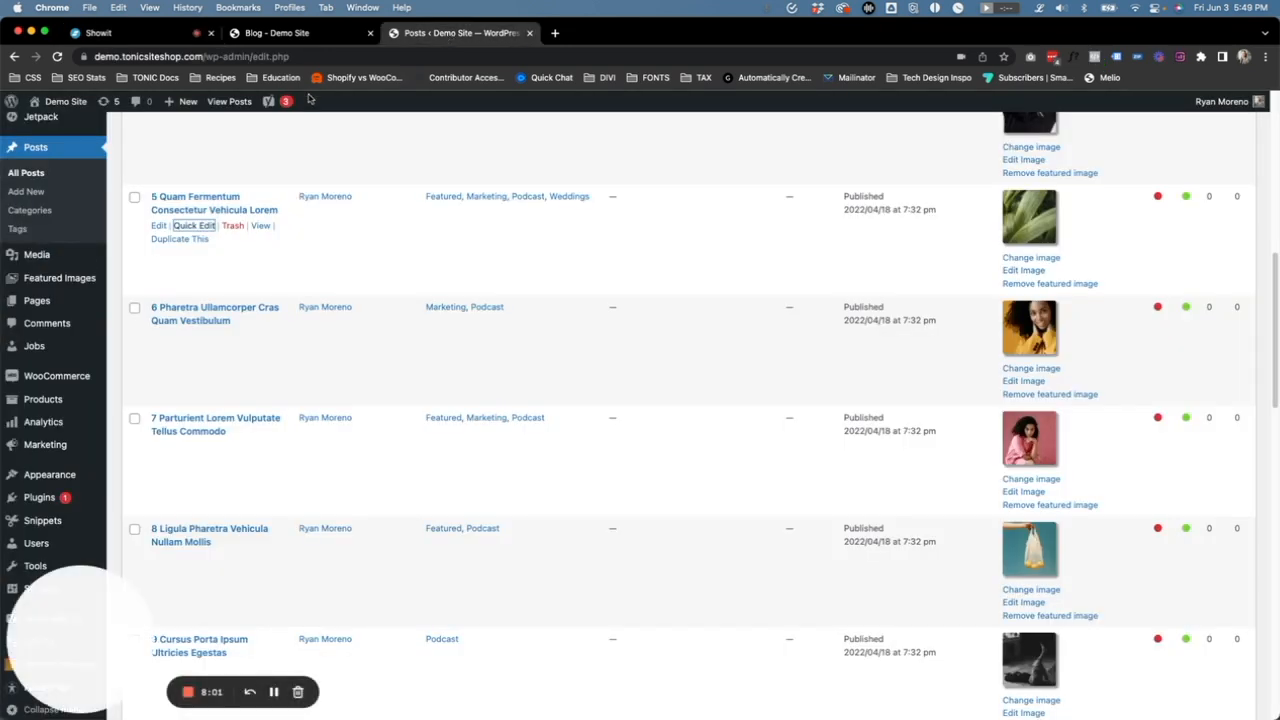
Open the WordPress post categories and clear the draft name Marketing from the new category form
left_click(33, 211)
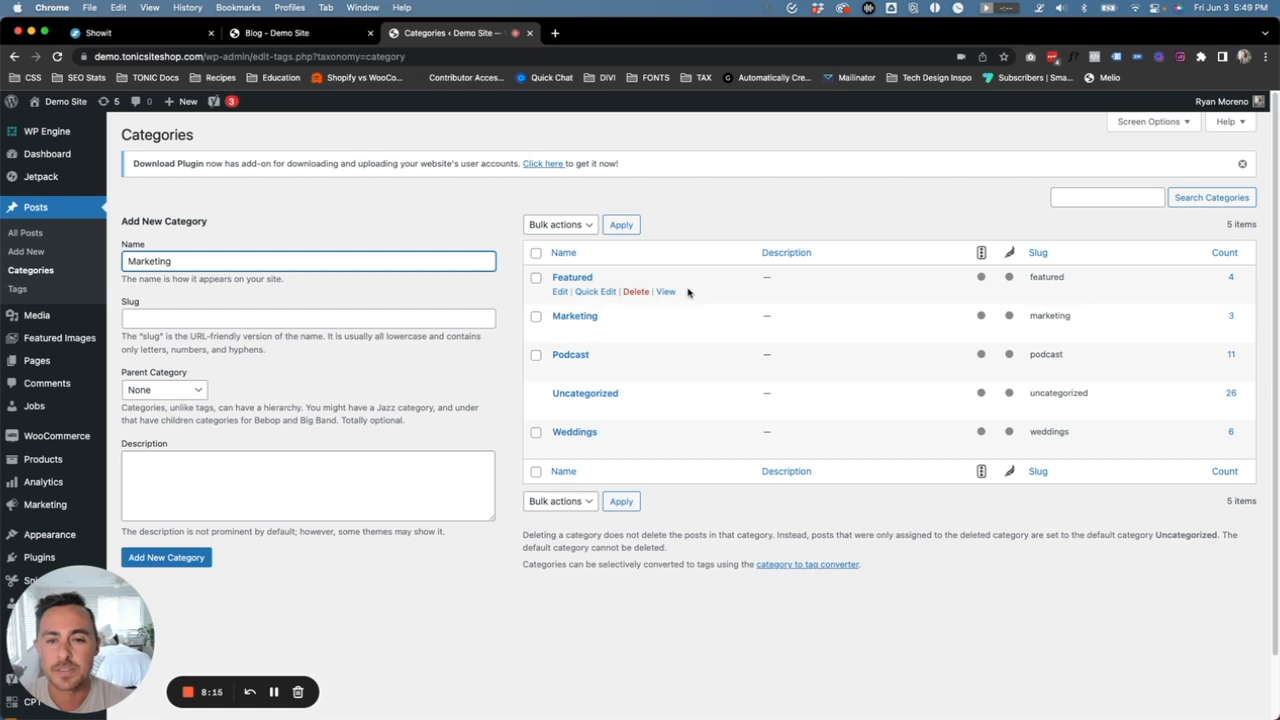
double_click(204, 265)
key("BackSpace")
left_click(508, 244)
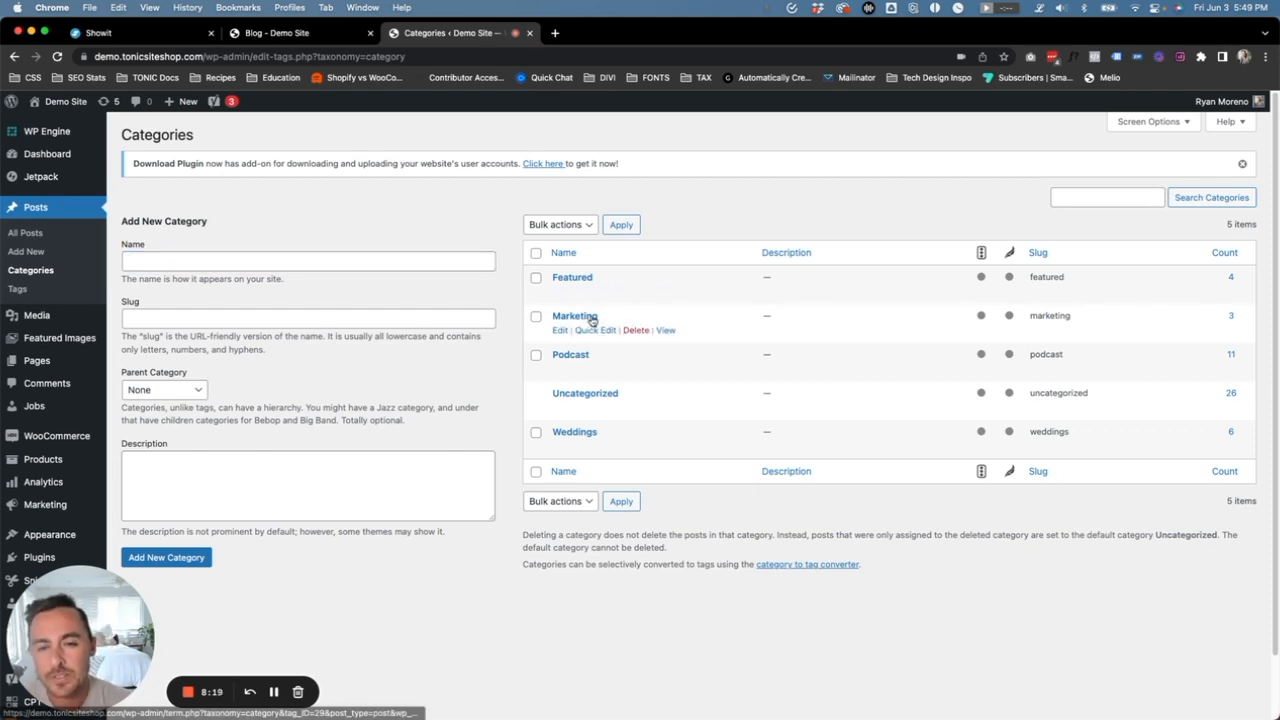
Open the Marketing category for quick editing and copy its slug
left_click(606, 331)
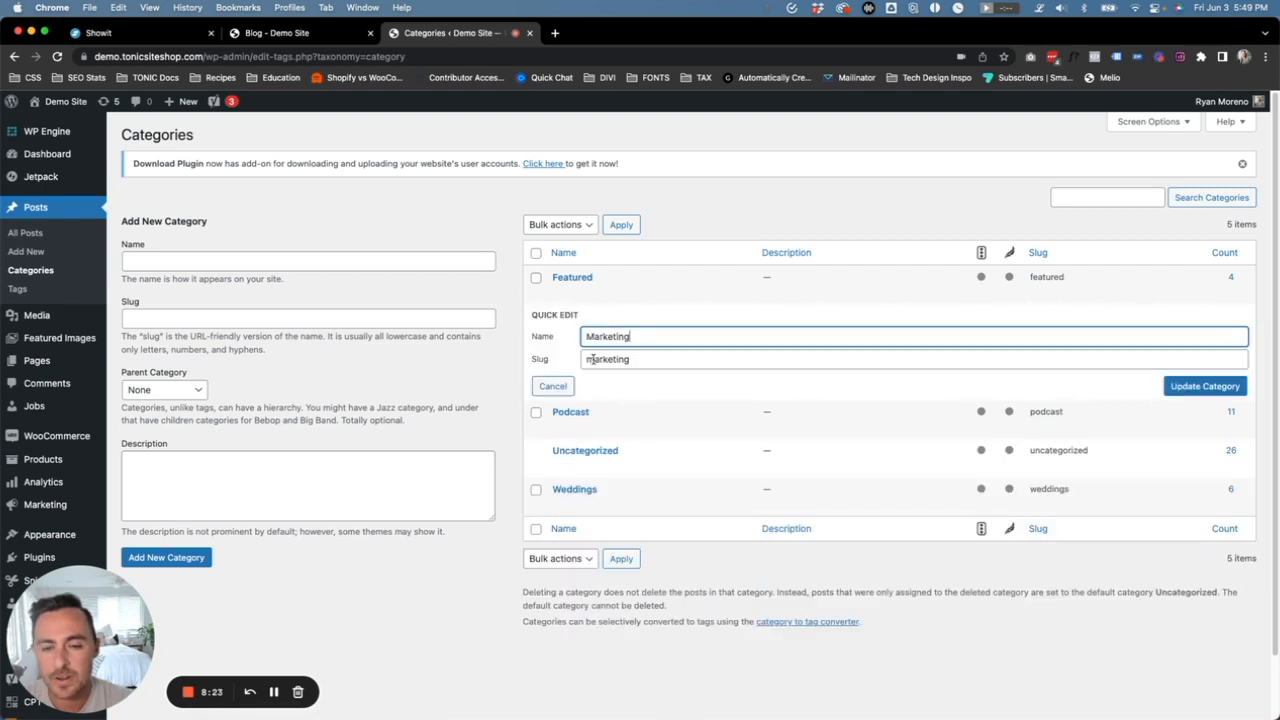
double_click(595, 359)
key("super+c")
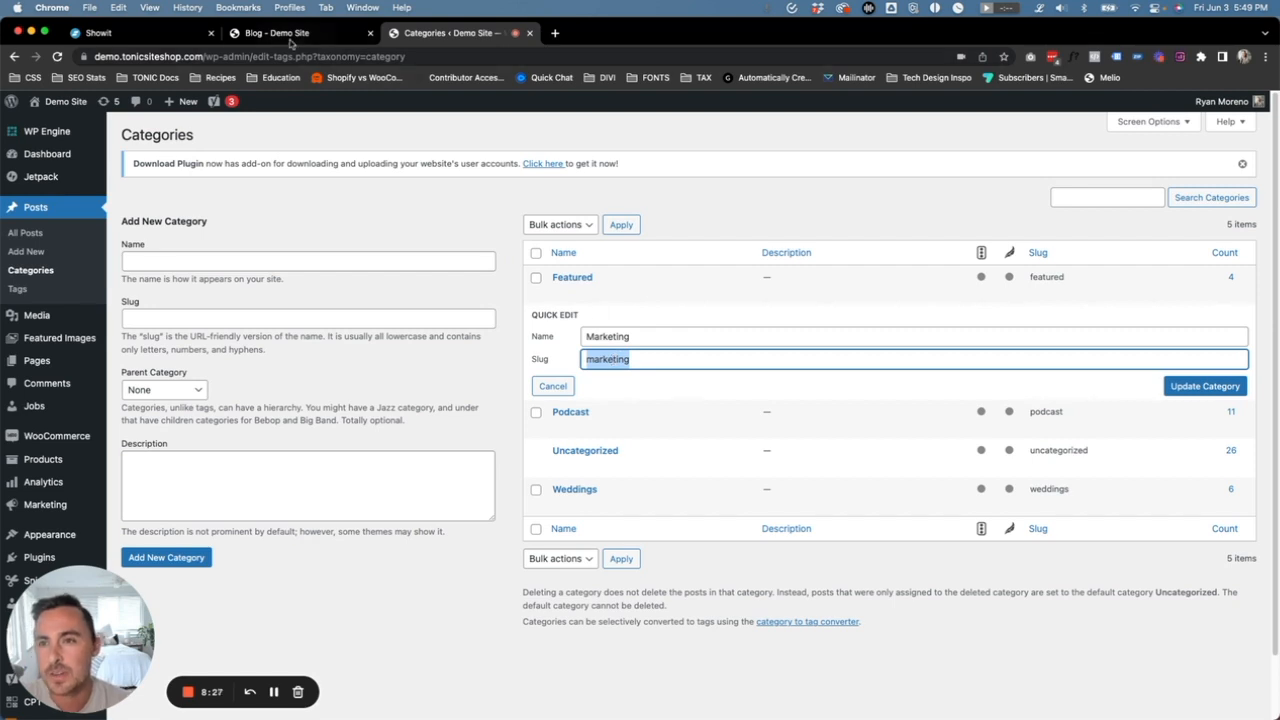
Switch to Showit, complete the MARKETING link's URL as /category/marketing with the copied slug, and publish the blog changes
left_click(118, 30)
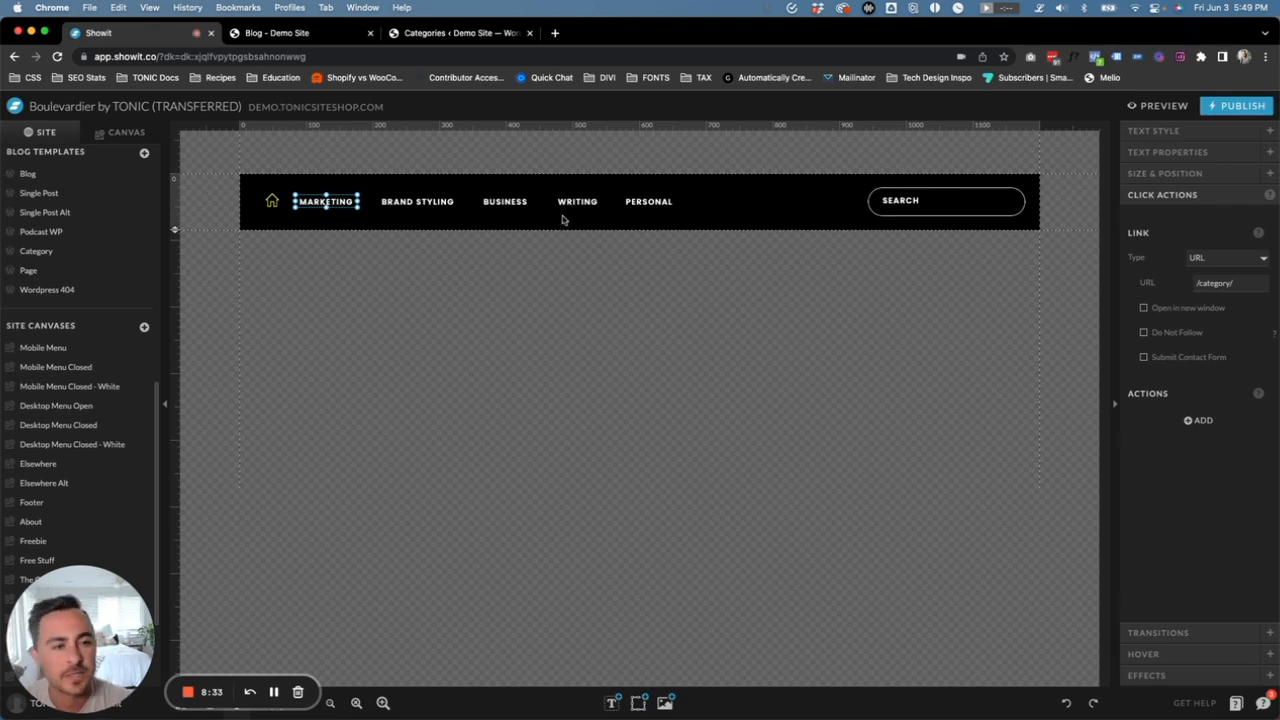
triple_click(1230, 286)
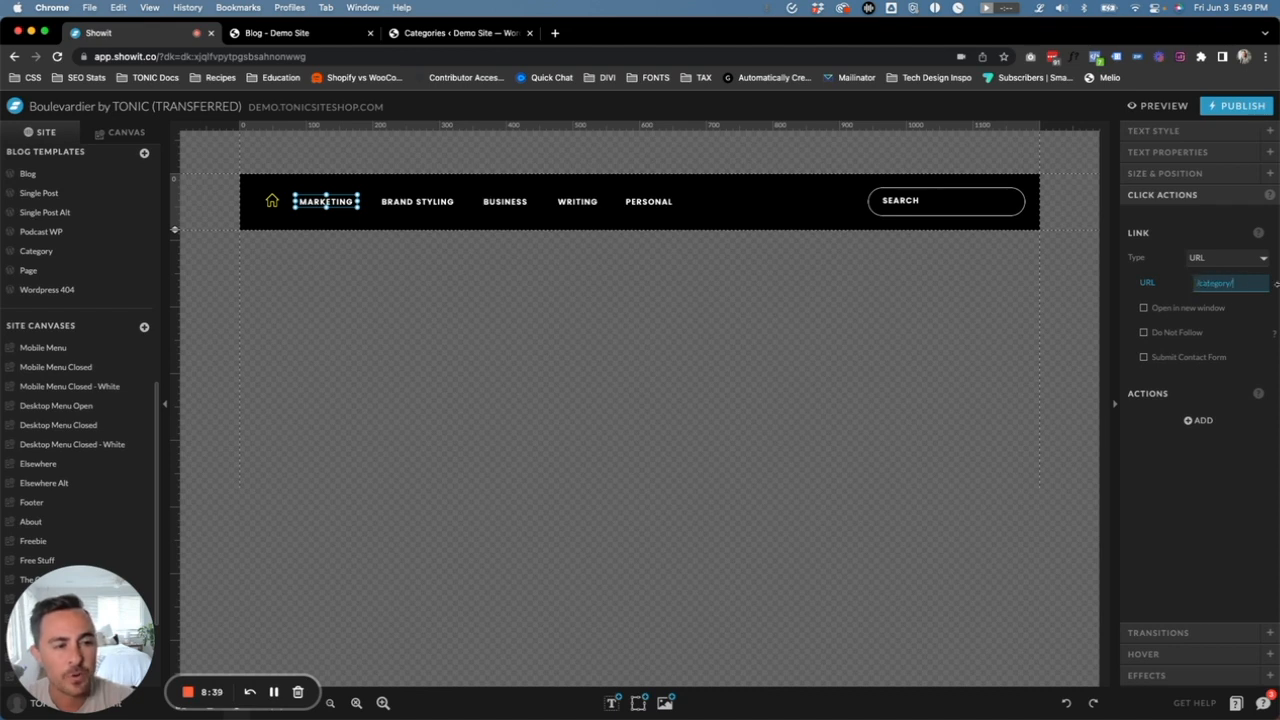
key("super+v")
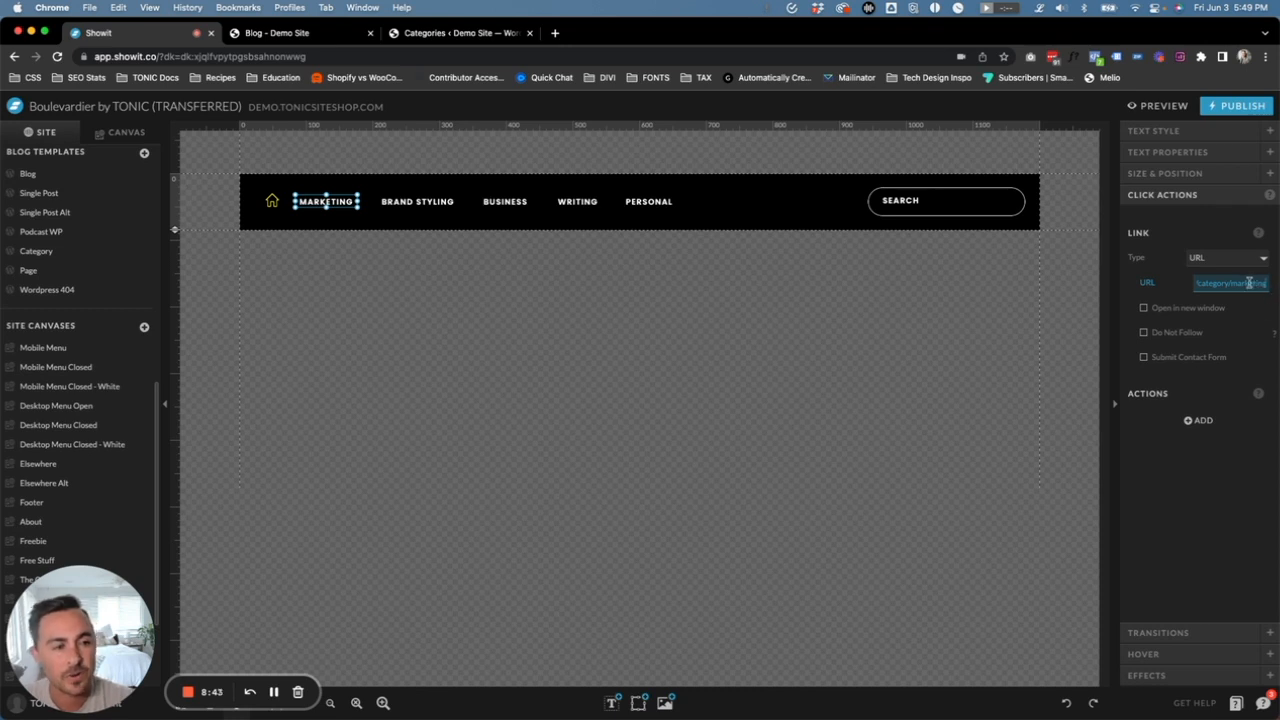
left_click(1204, 520)
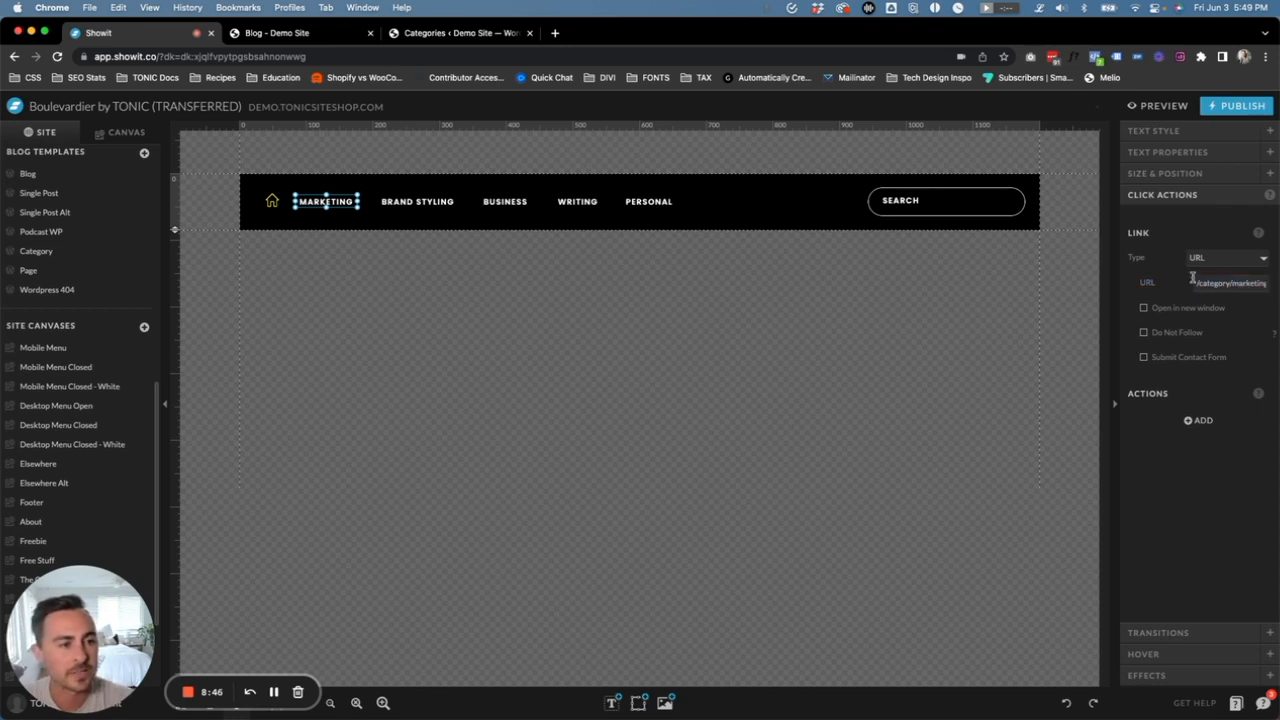
left_click(1237, 105)
left_click(790, 347)
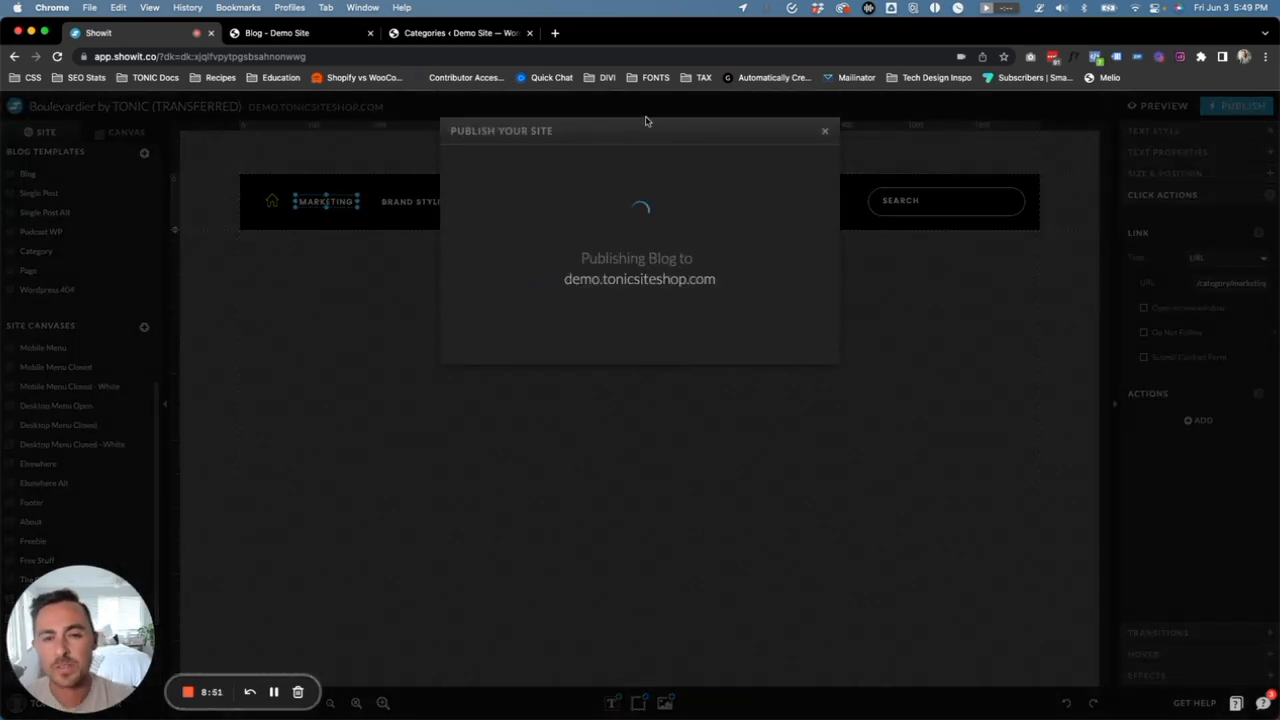
Reload the live demo blog page and follow its Marketing category link
left_click(303, 33)
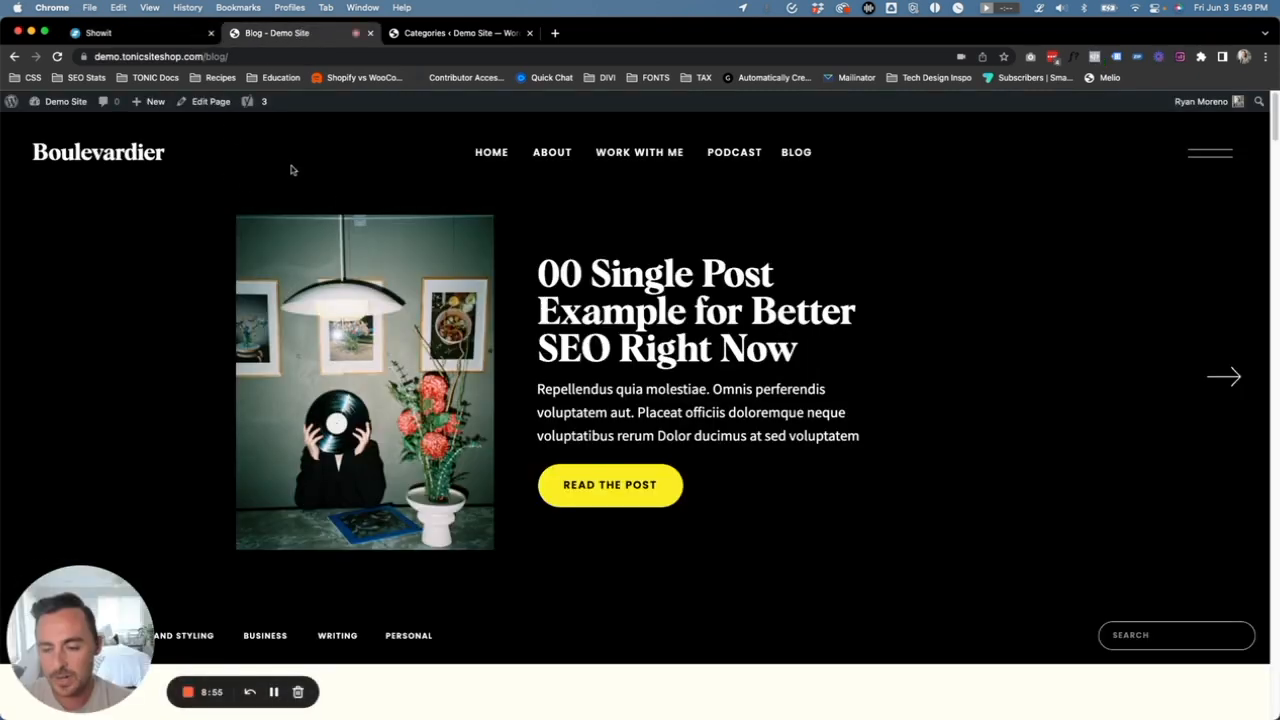
scroll(343, 203, "down", 5)
key("super+r")
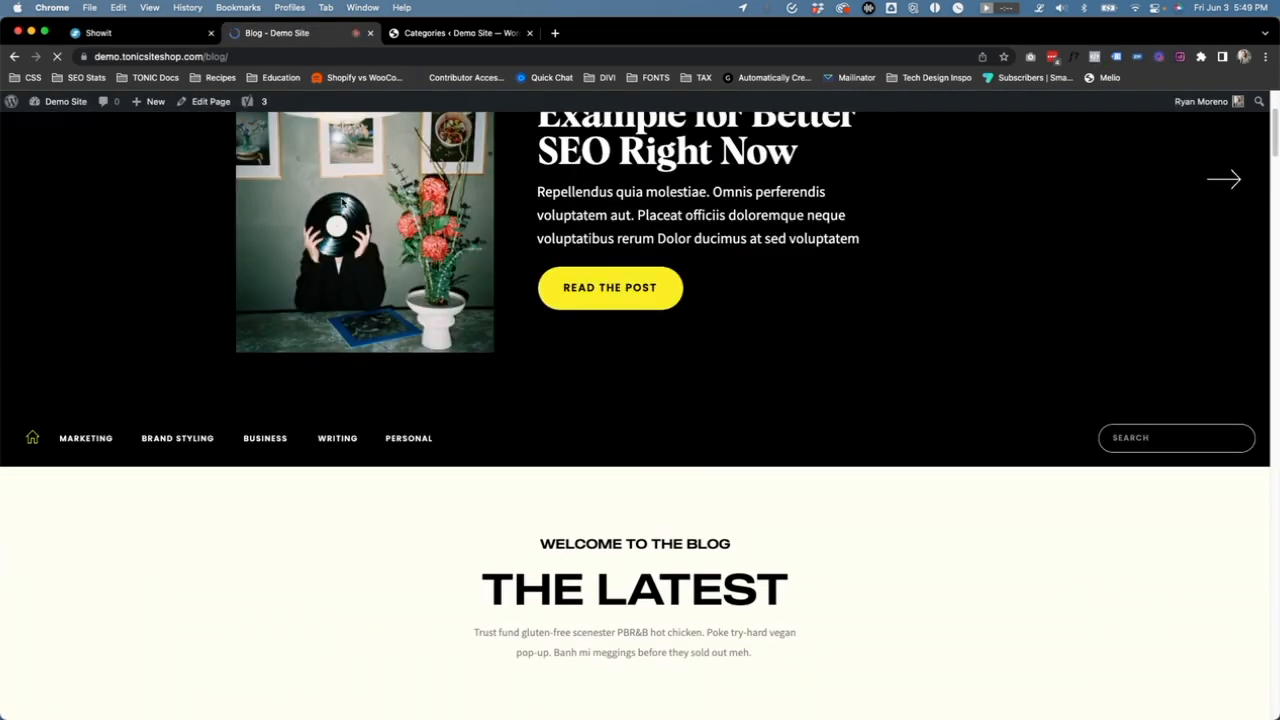
left_click(82, 440)
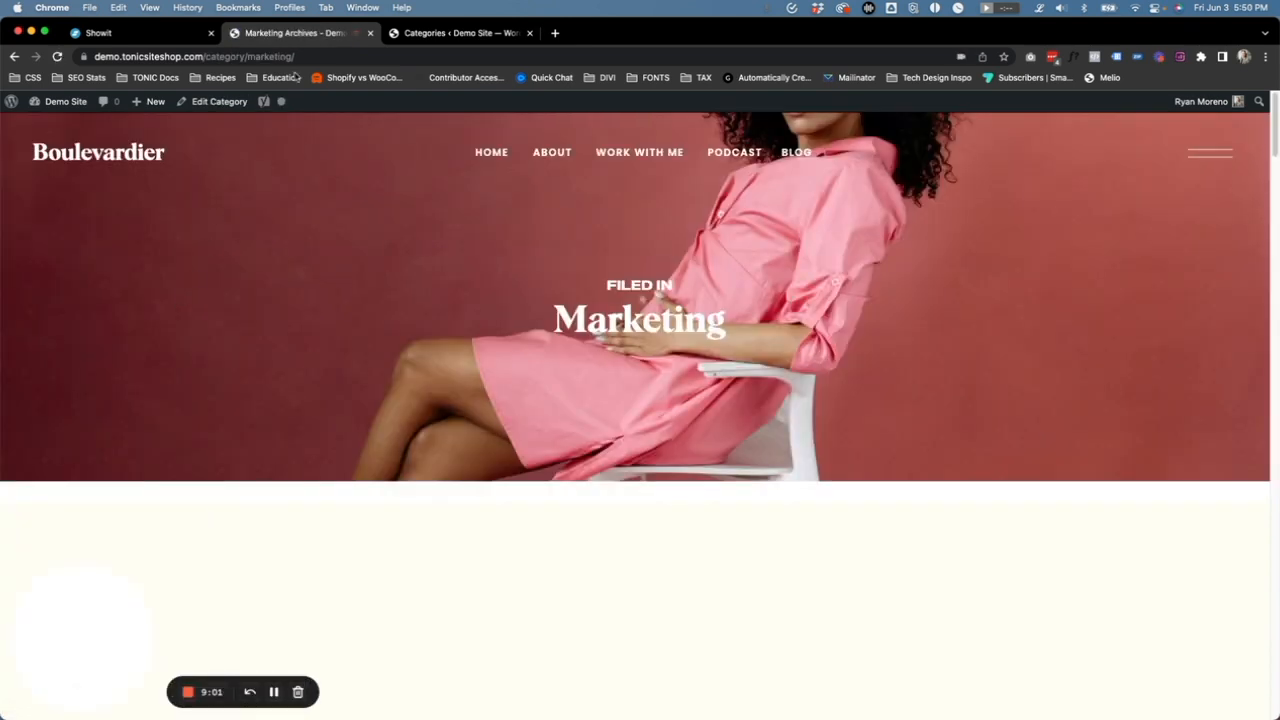
Examine the Marketing archive page's category URL, its heading and the posts filed under it
left_click_drag(305, 56, 268, 56)
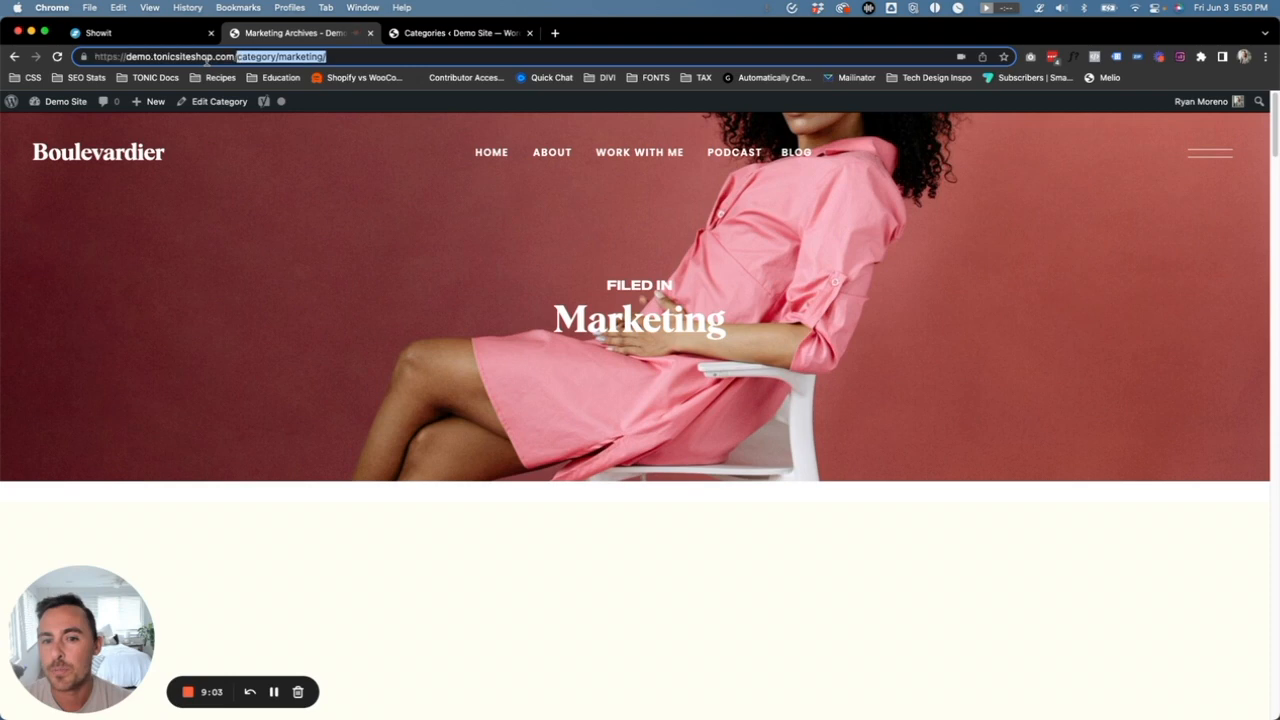
left_click_drag(768, 320, 562, 318)
scroll(565, 320, "down", 5)
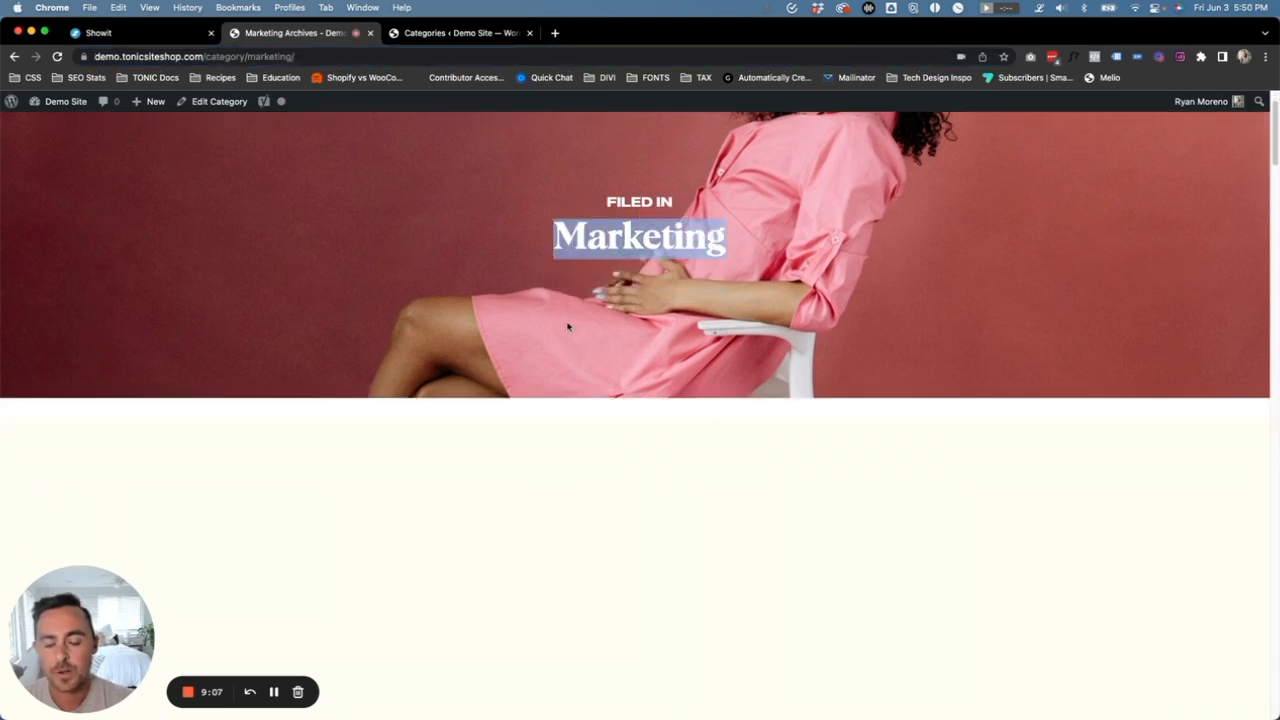
scroll(573, 327, "down", 3)
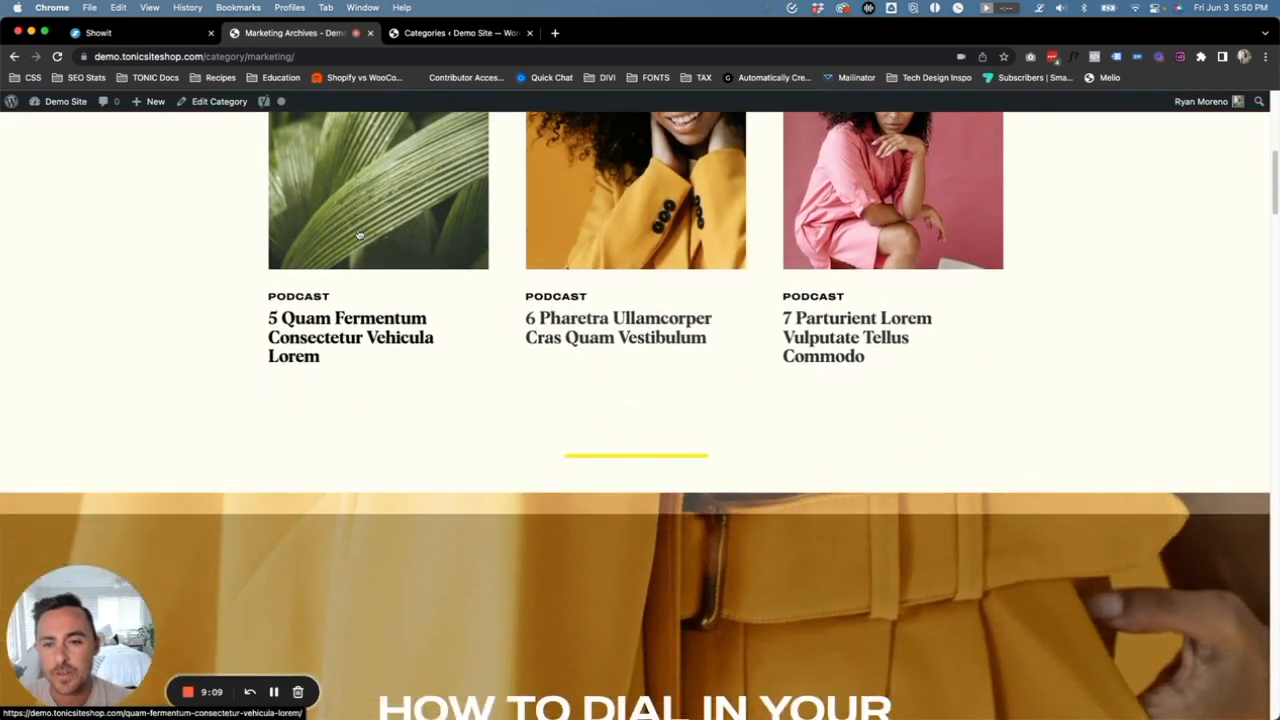
scroll(437, 222, "up", 2)
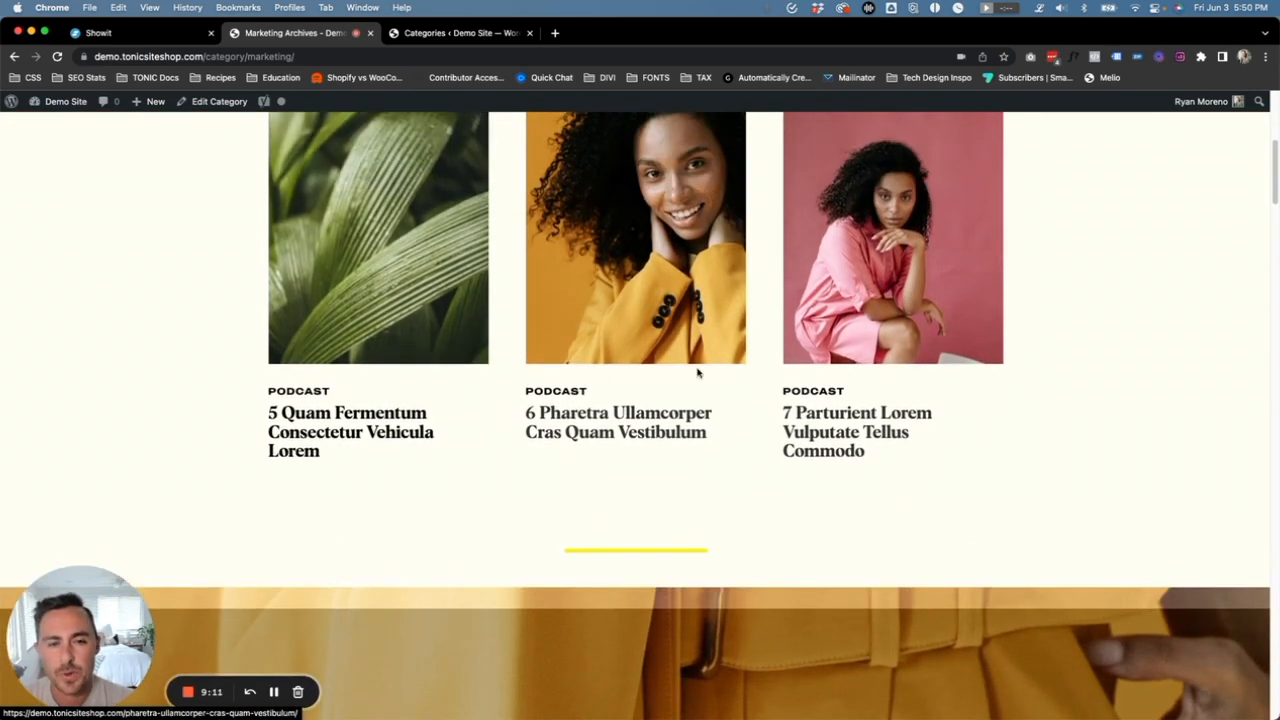
scroll(760, 194, "up", 1)
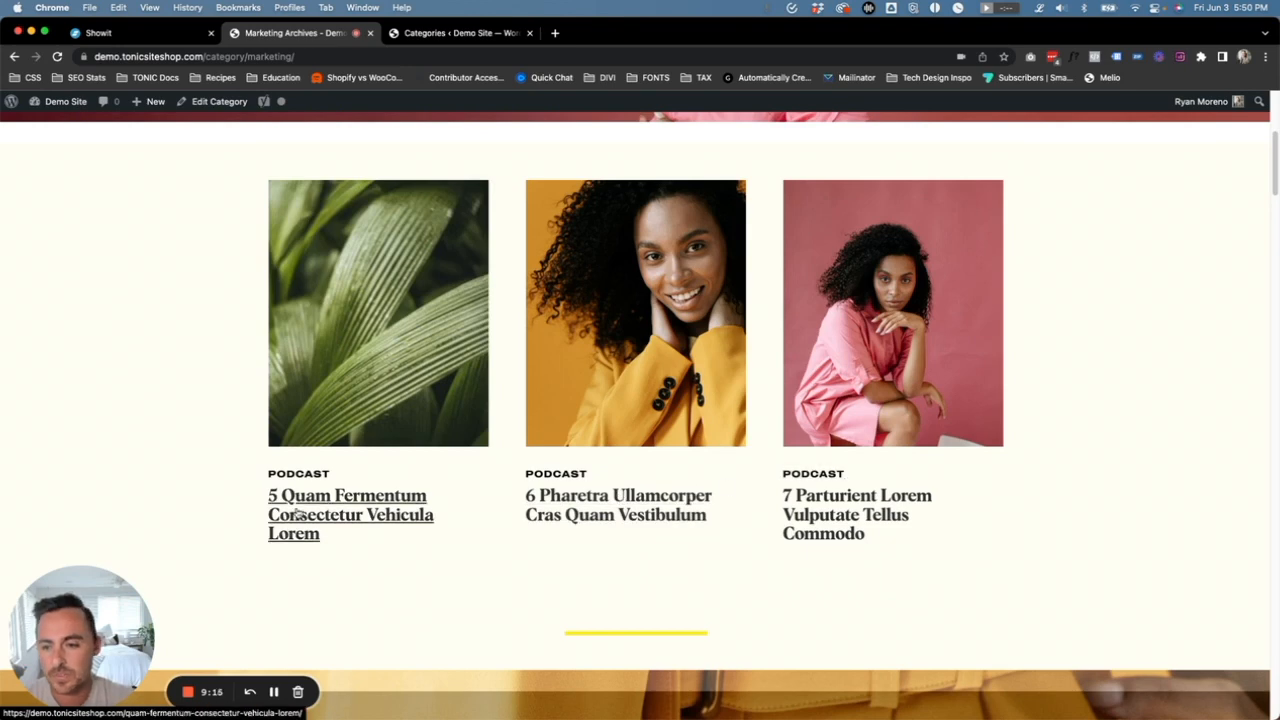
Return to WordPress, open the list of all posts and filter it by the Marketing category
left_click(430, 34)
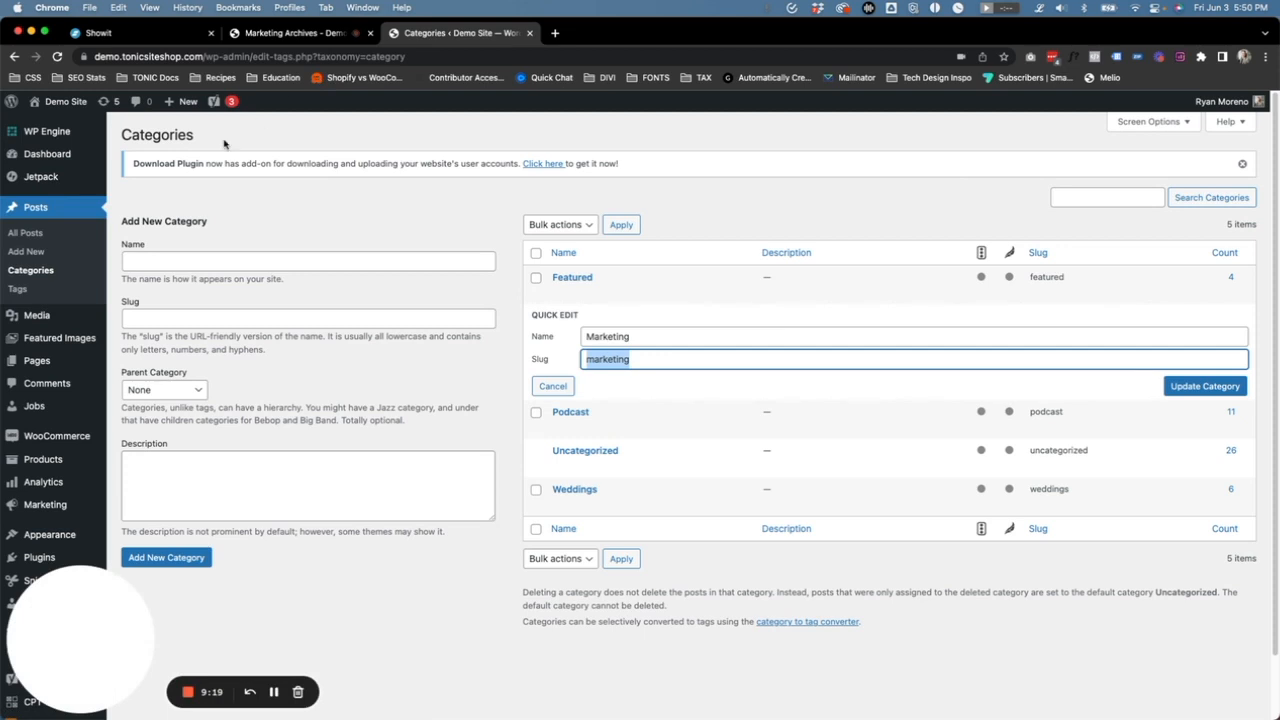
left_click(32, 236)
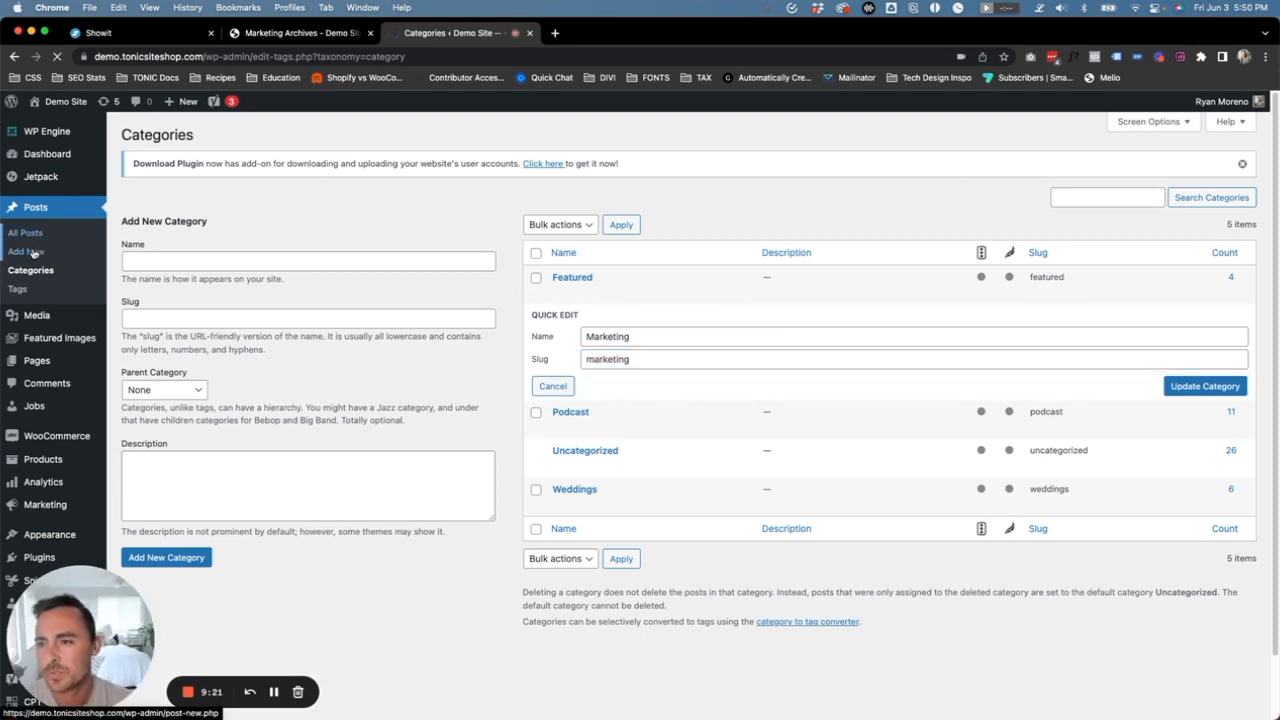
scroll(403, 197, "down", 1)
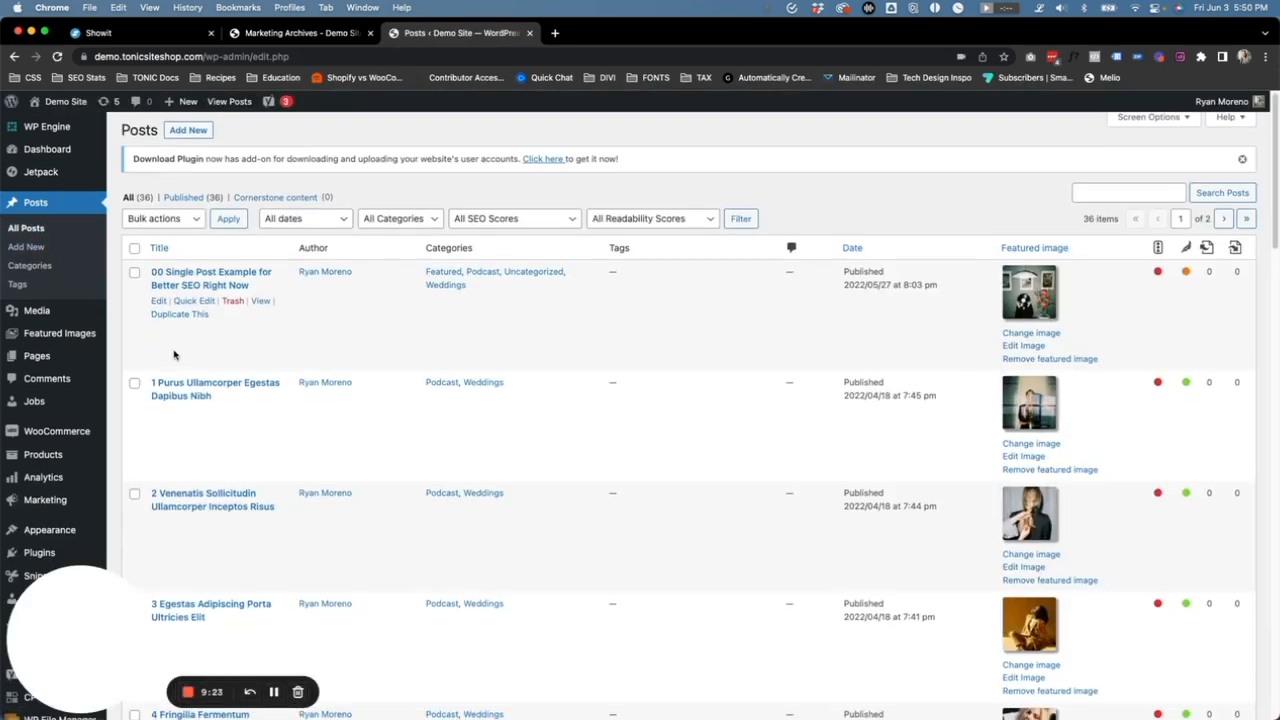
left_click(399, 208)
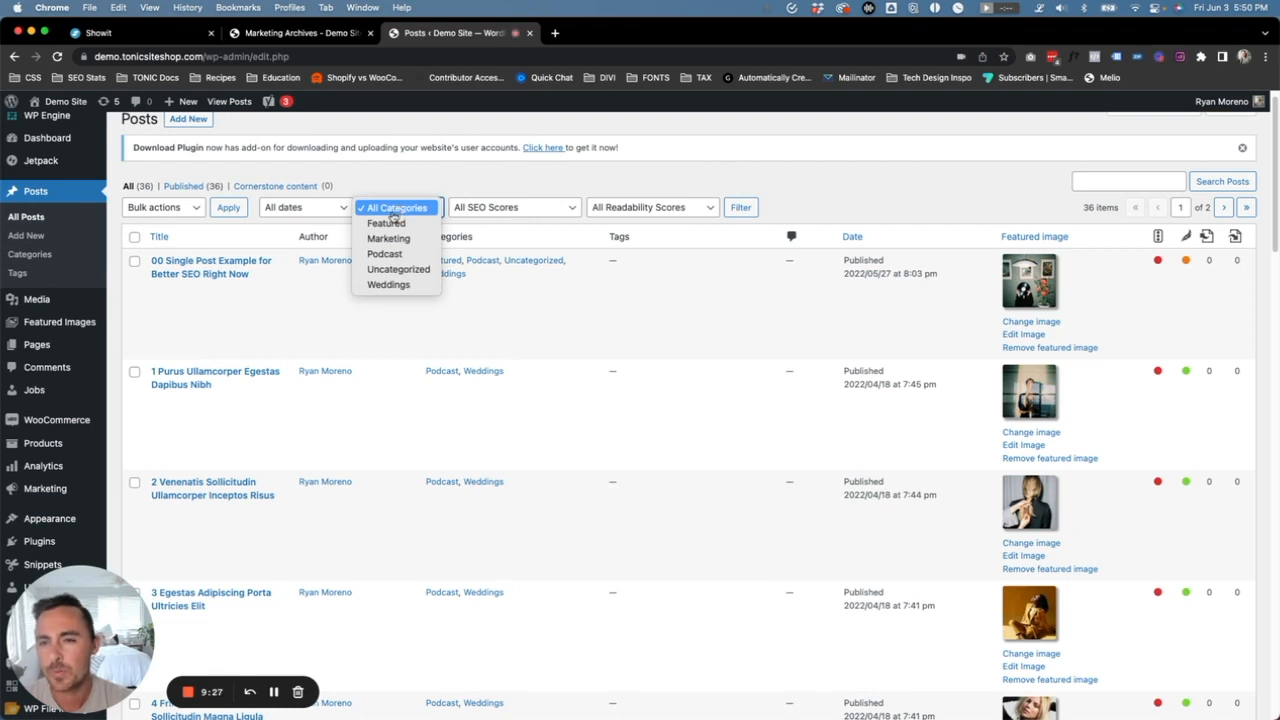
left_click(388, 238)
left_click(742, 208)
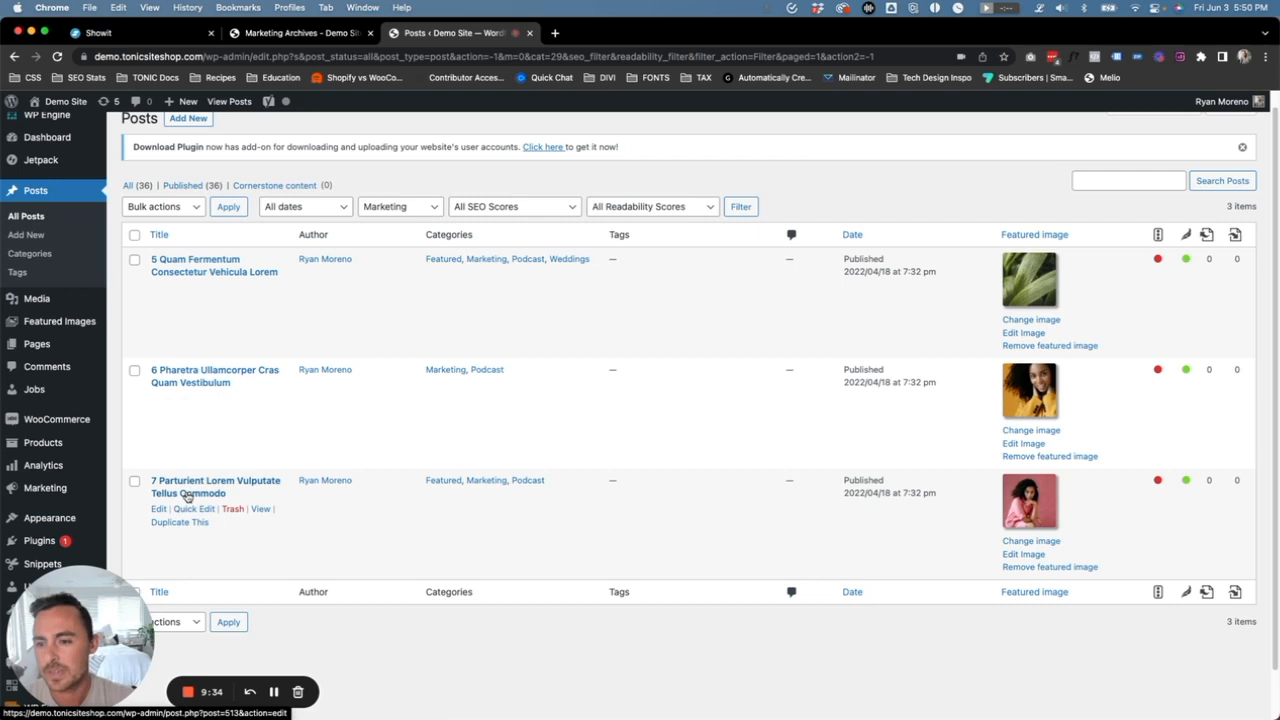
List all posts again and bulk edit the first three posts, 00, 1 and 2, to add the Marketing category
left_click(133, 186)
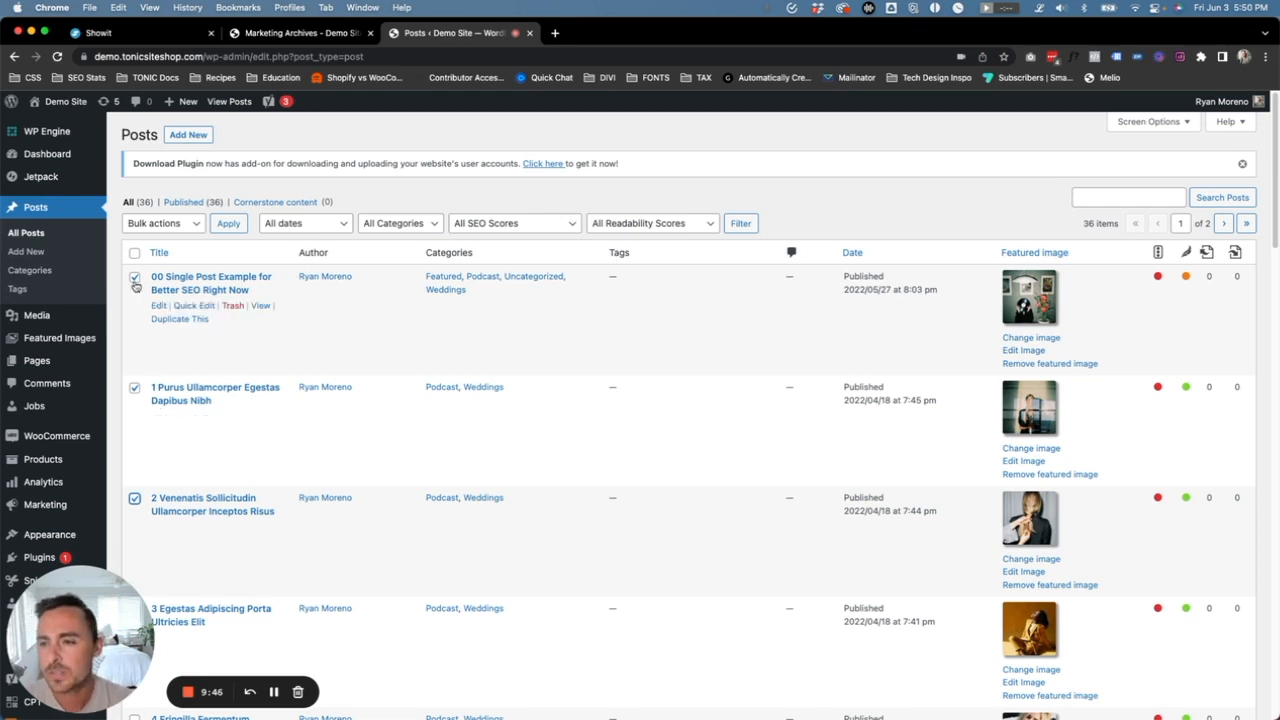
left_click(183, 224)
left_click(160, 242)
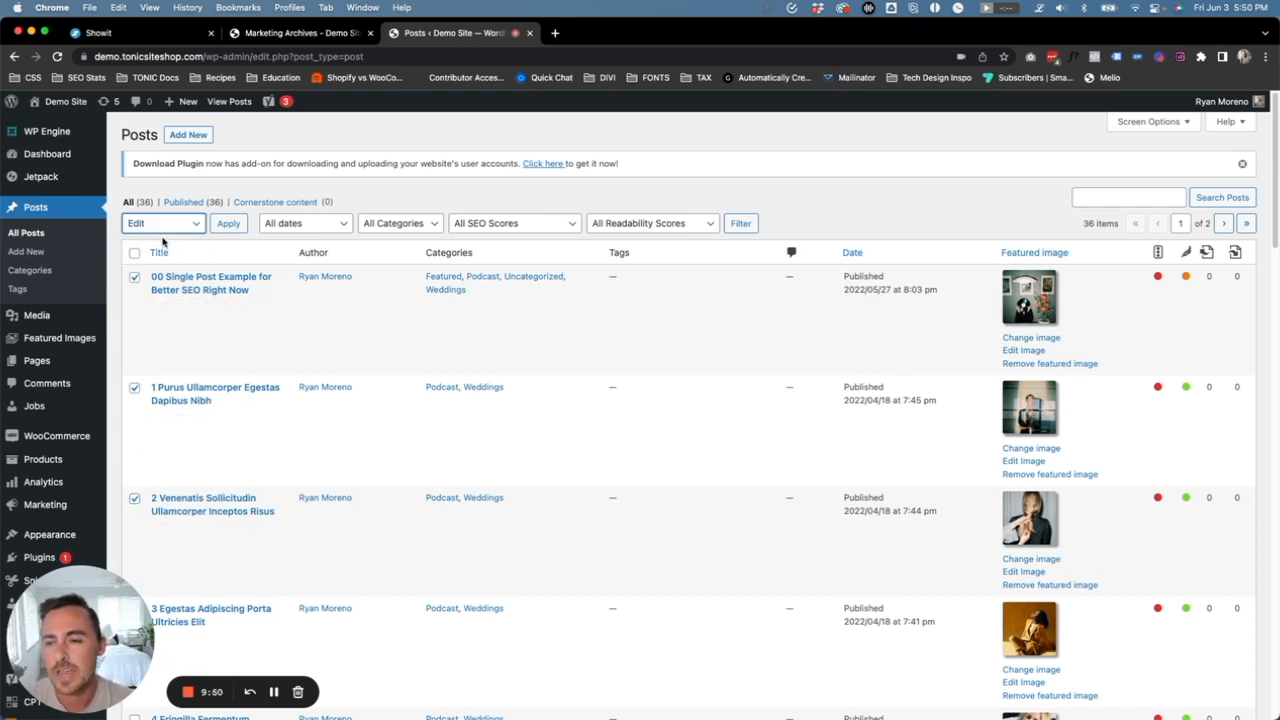
left_click(228, 224)
left_click(477, 320)
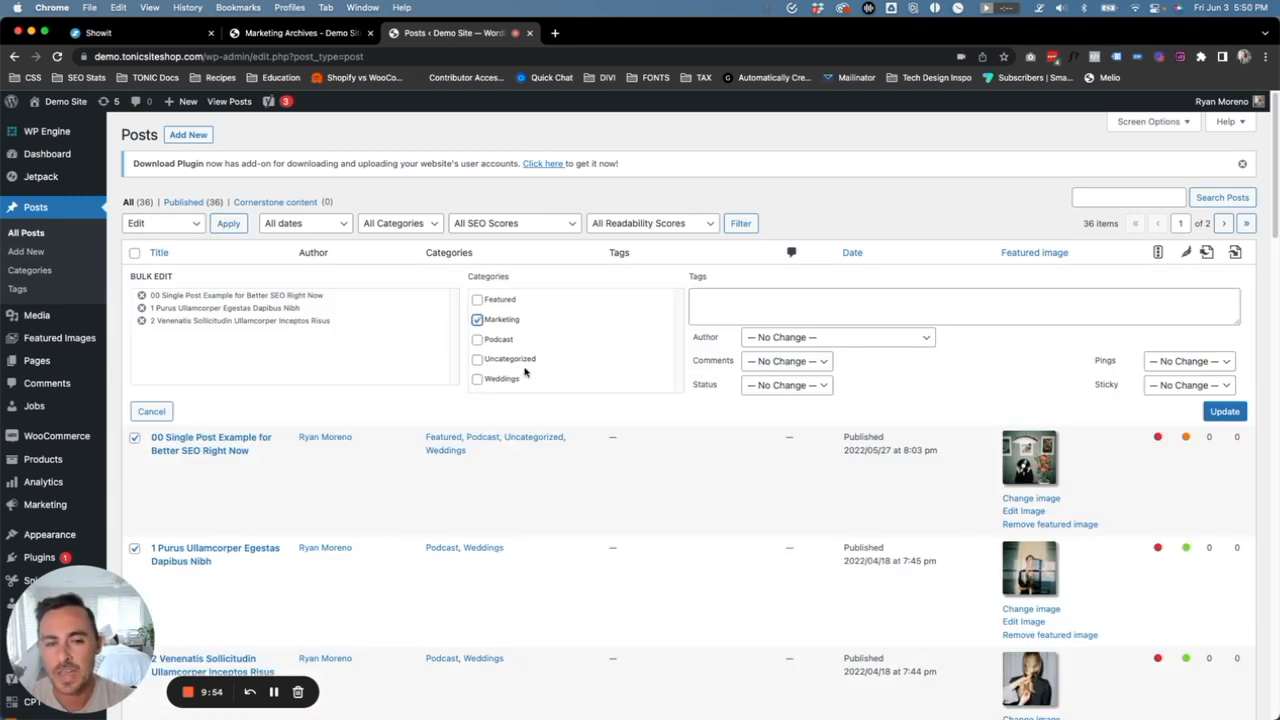
left_click(1233, 413)
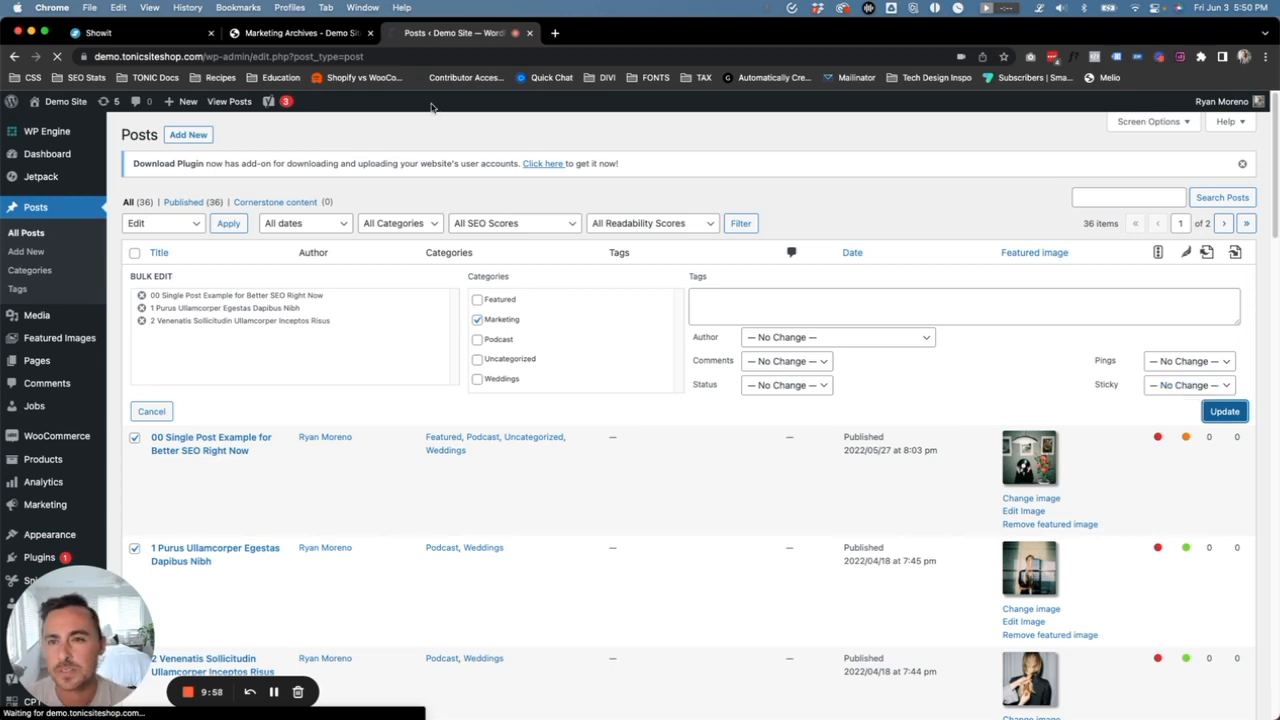
Reload the live Marketing archive page and examine the newly categorized posts in its grid
left_click(300, 35)
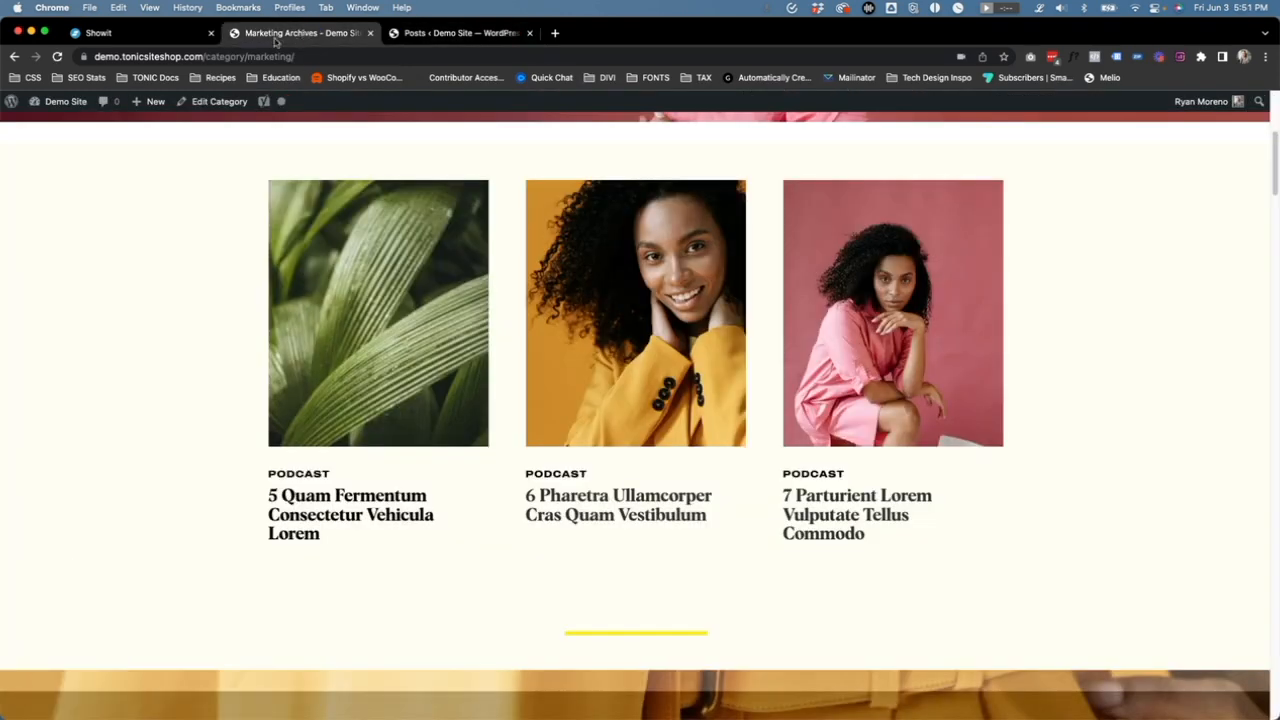
scroll(567, 334, "up", 3)
scroll(543, 245, "up", 2)
key("super+r")
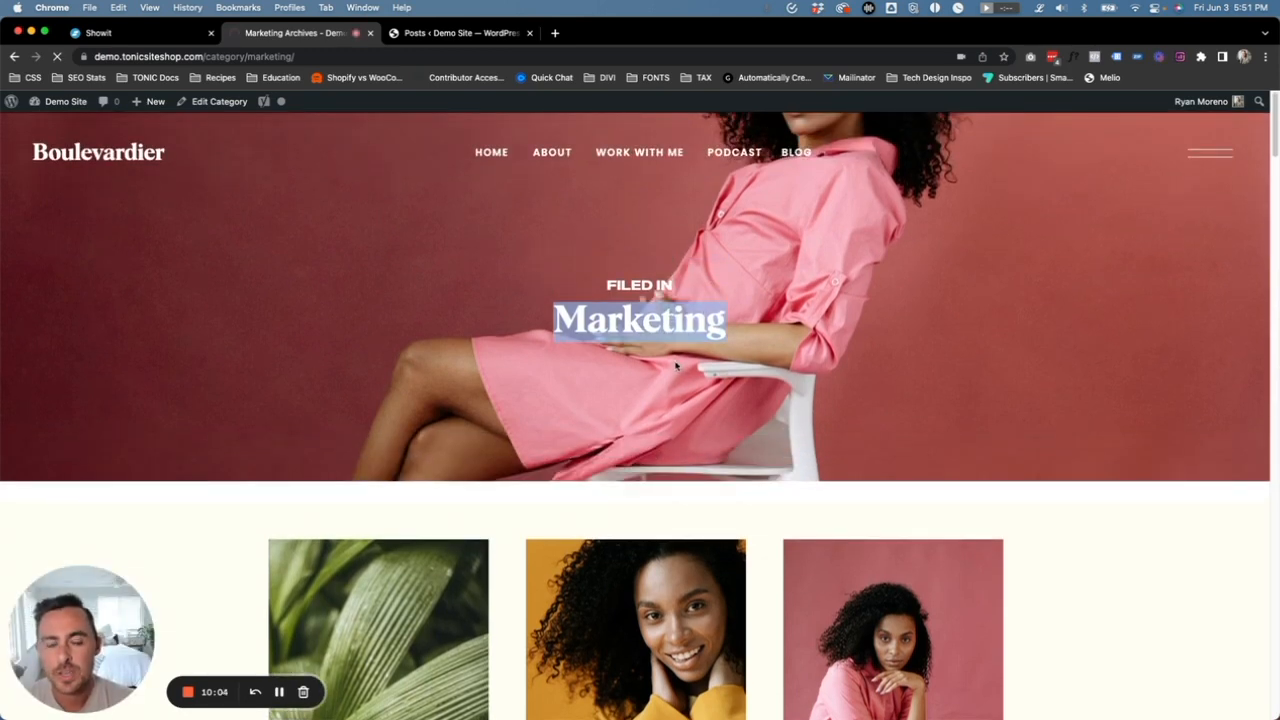
scroll(683, 354, "down", 5)
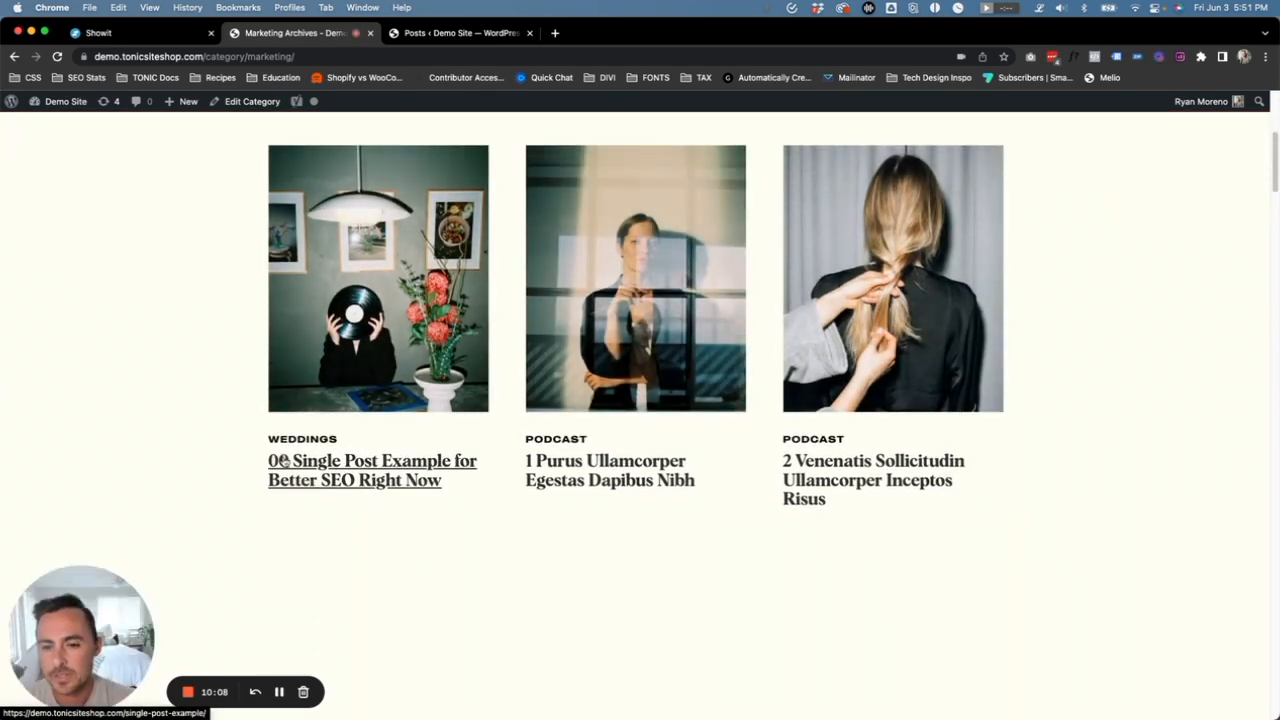
scroll(628, 376, "down", 3)
scroll(628, 376, "down", 1)
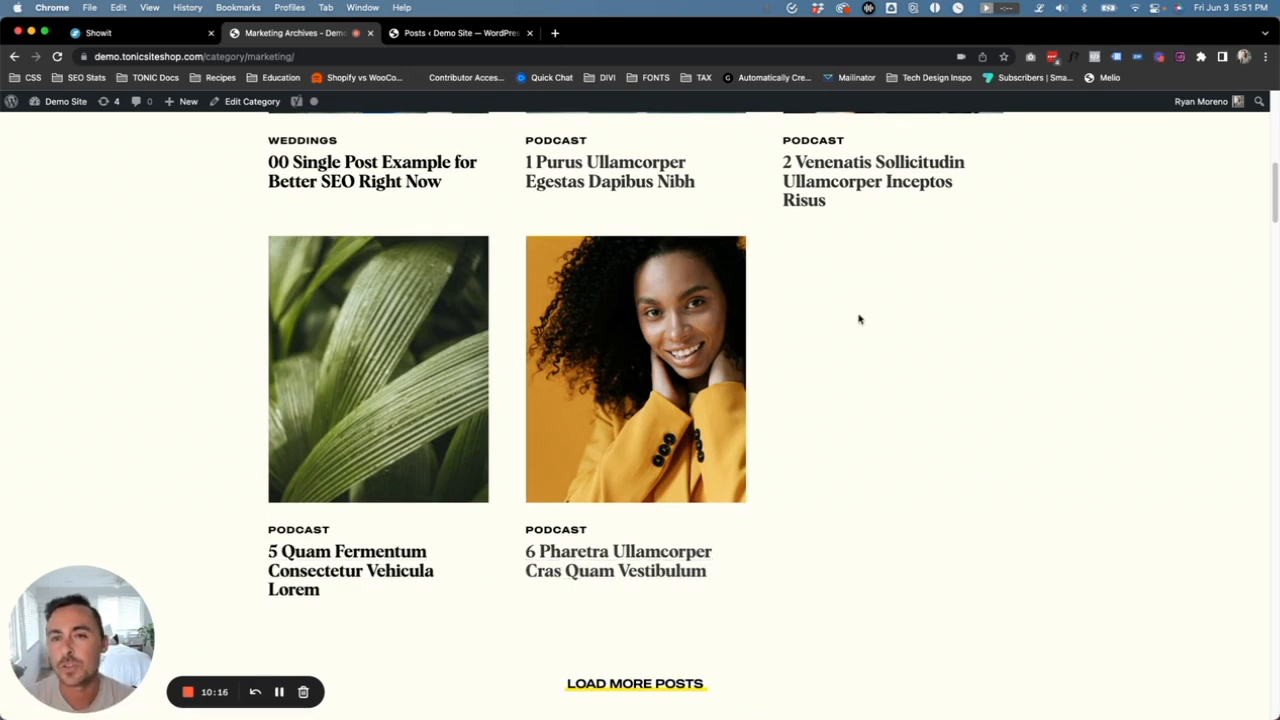
Return to the WordPress dashboard and open the Reading settings
left_click(455, 32)
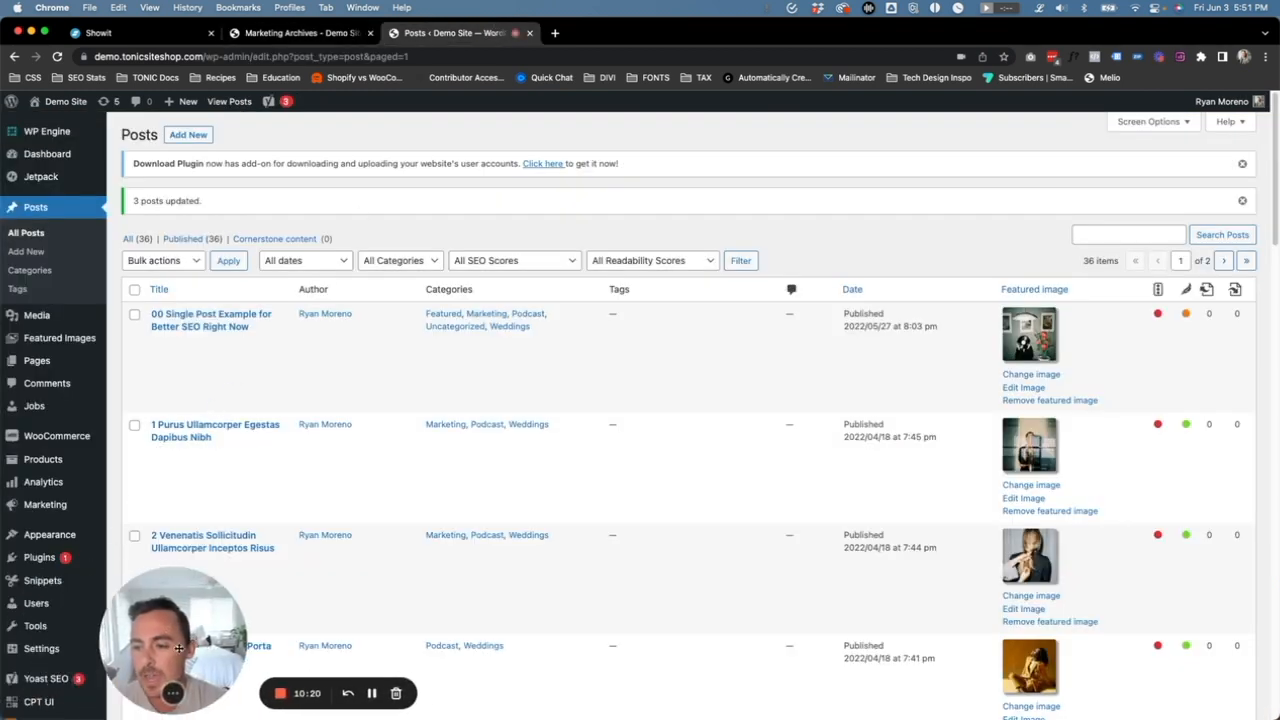
mouse_move(44, 537)
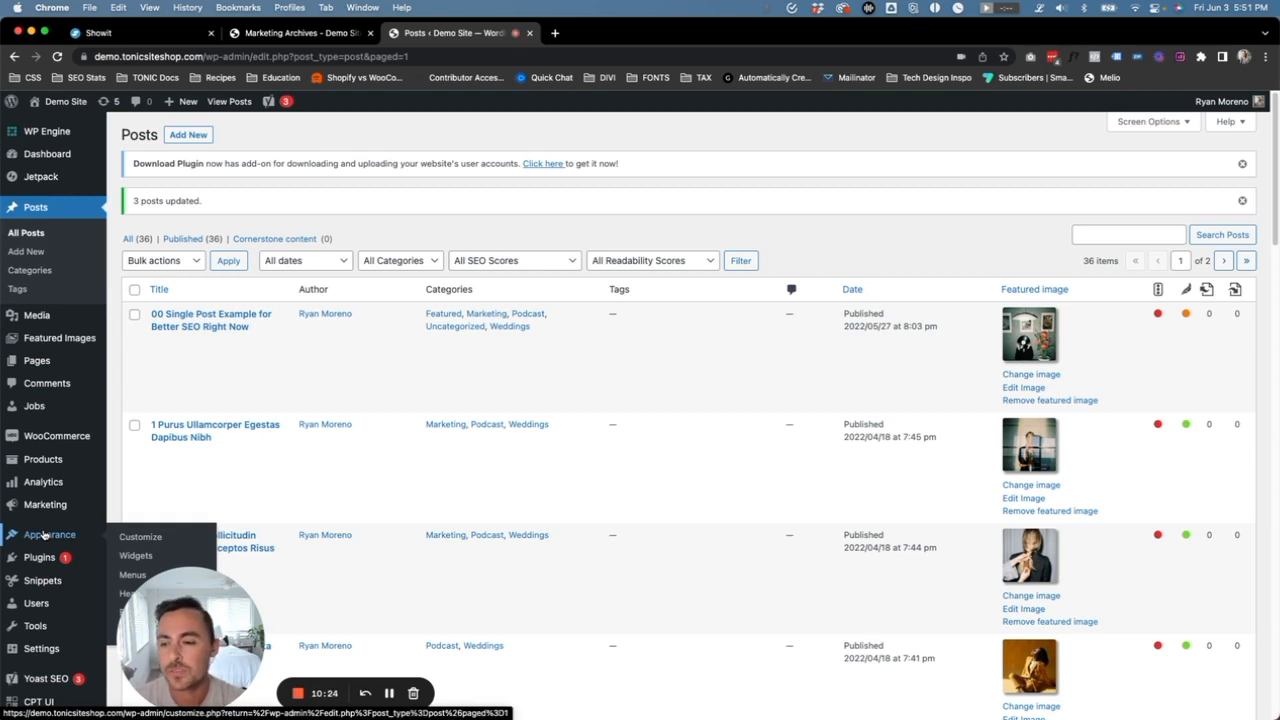
mouse_move(43, 507)
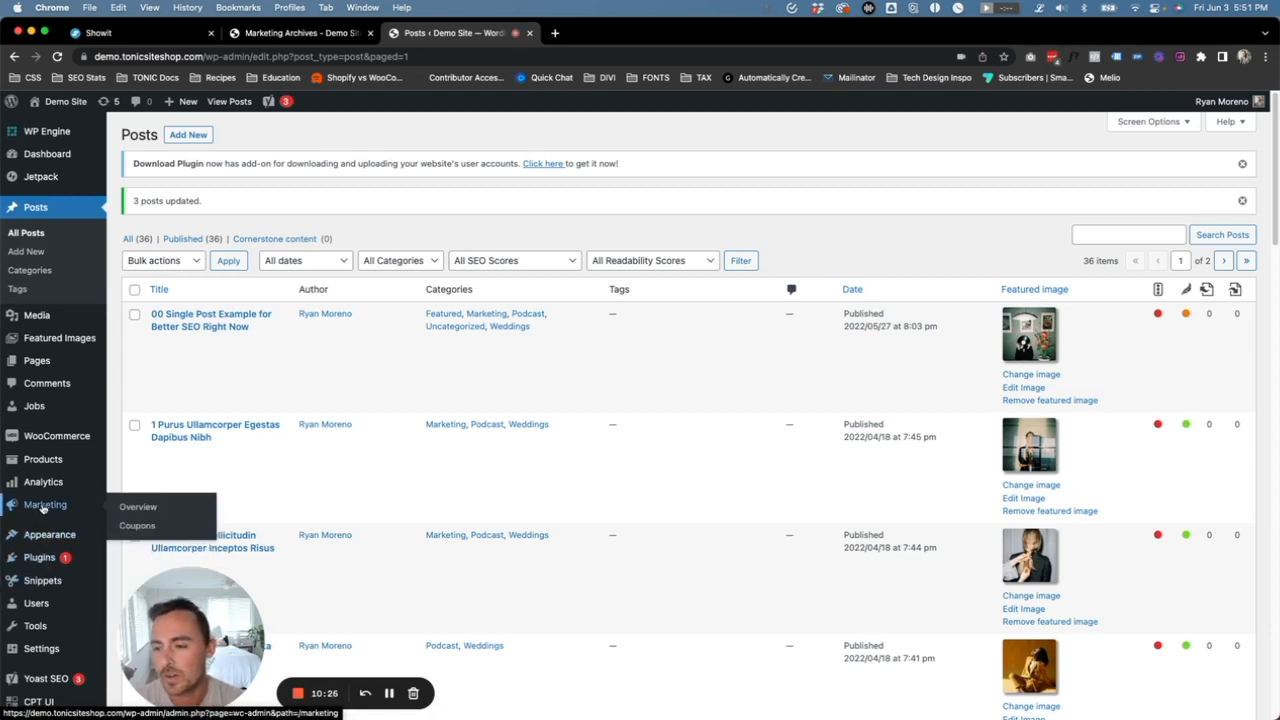
scroll(43, 580, "down", 1)
left_click(42, 624)
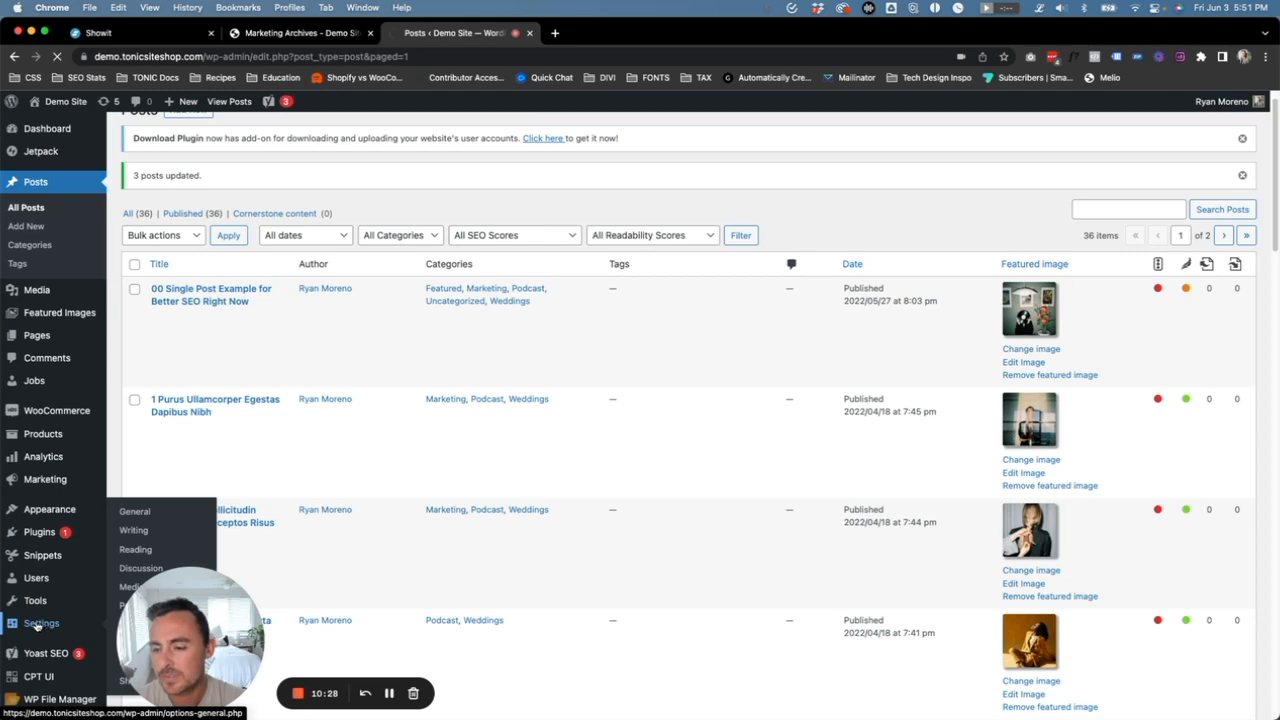
scroll(36, 620, "down", 3)
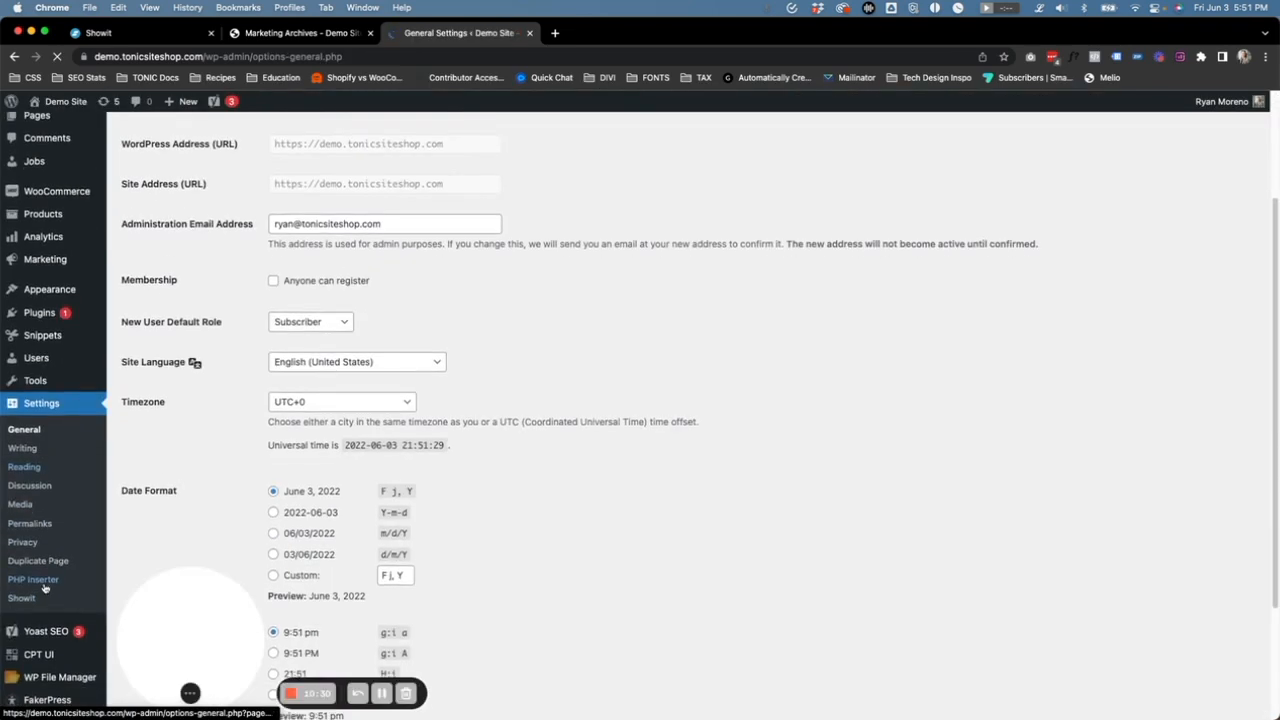
left_click(24, 467)
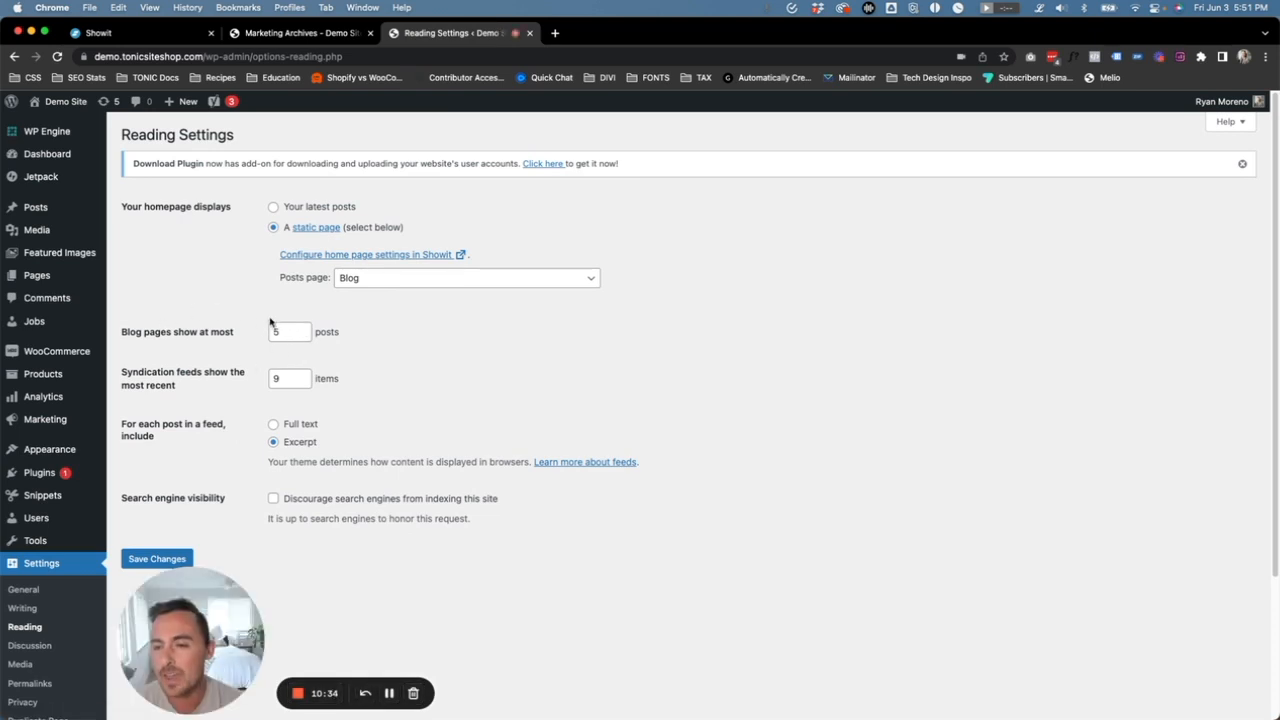
Check the Marketing archive's post grid, set blog pages to show at most 6 posts, and save the Reading settings
double_click(279, 333)
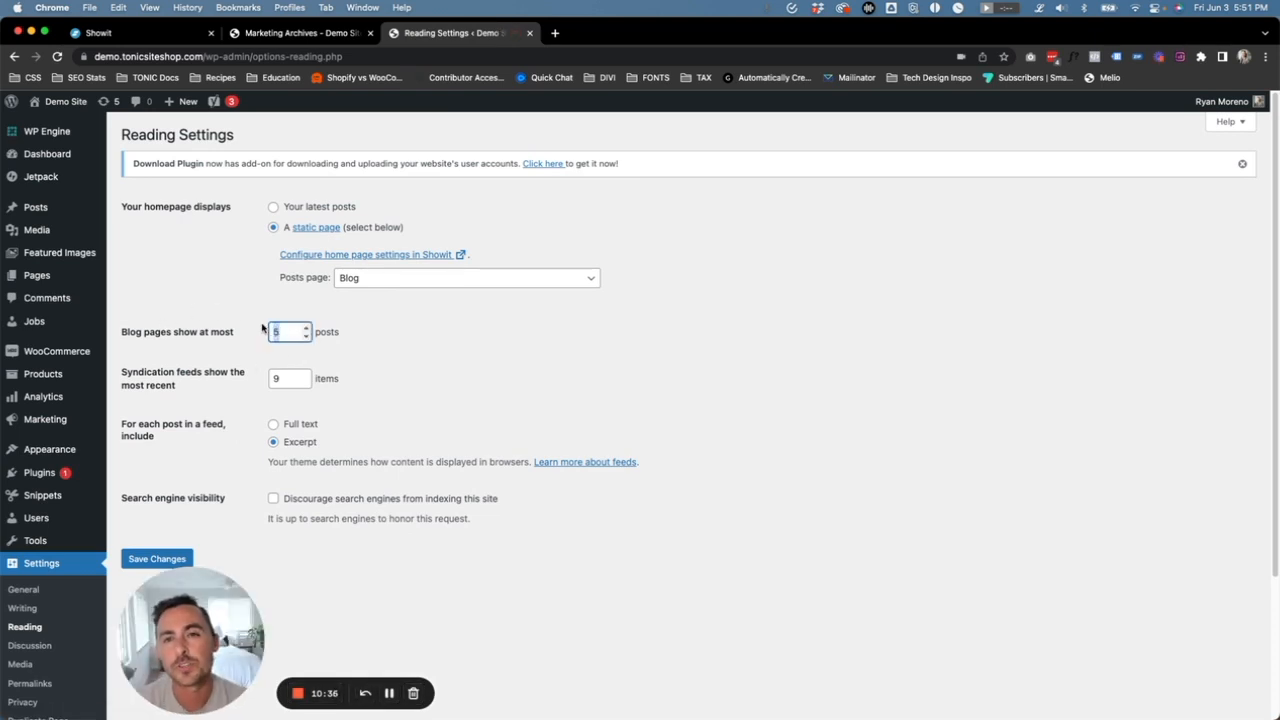
left_click(300, 32)
scroll(446, 301, "up", 3)
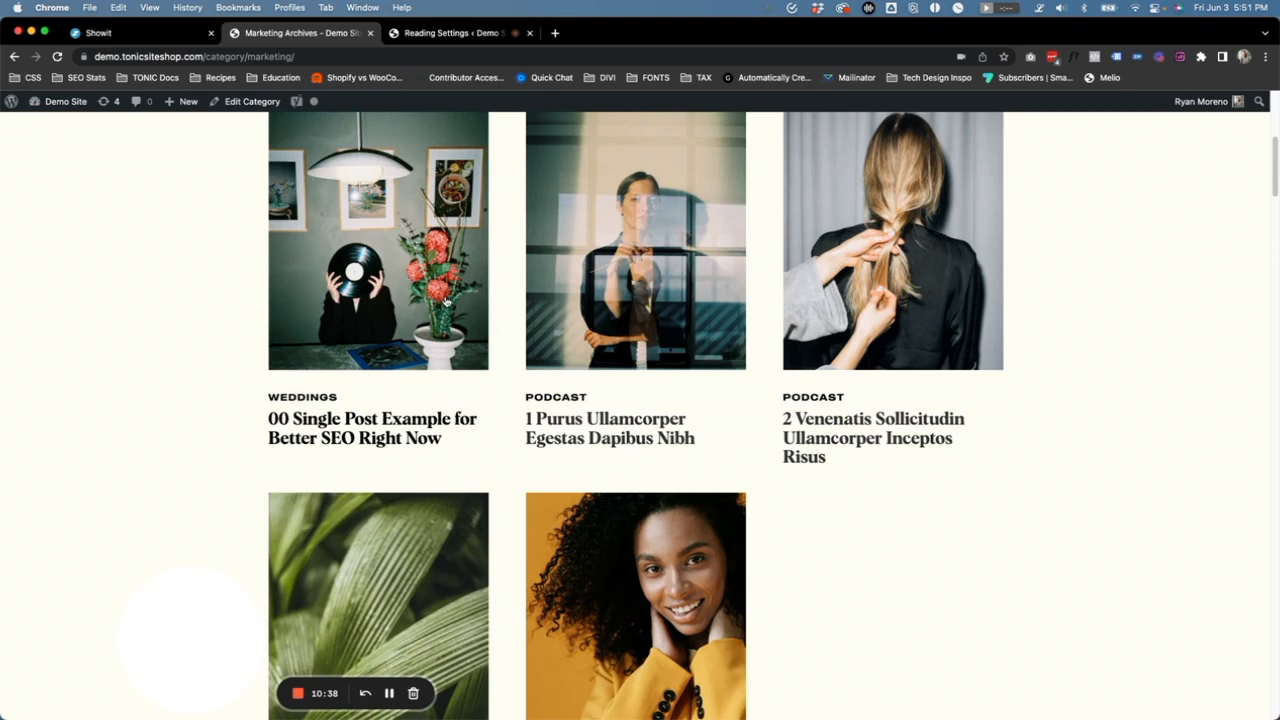
scroll(460, 380, "down", 3)
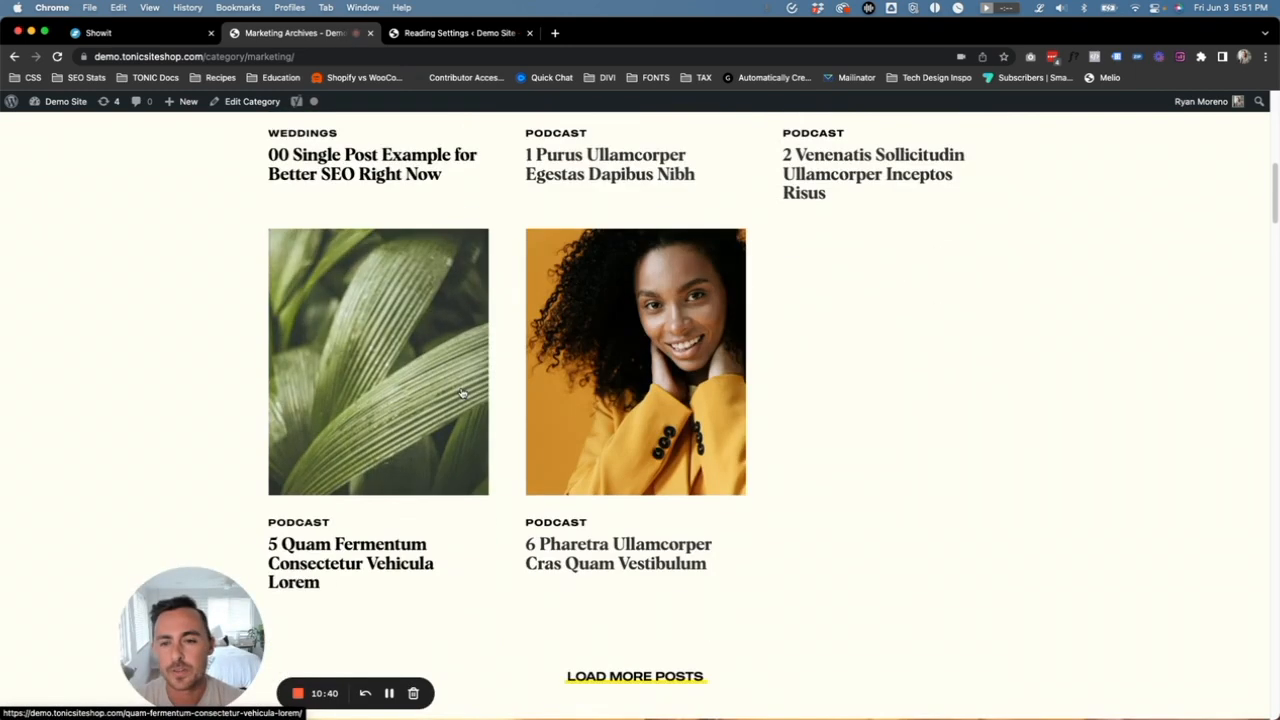
left_click(425, 33)
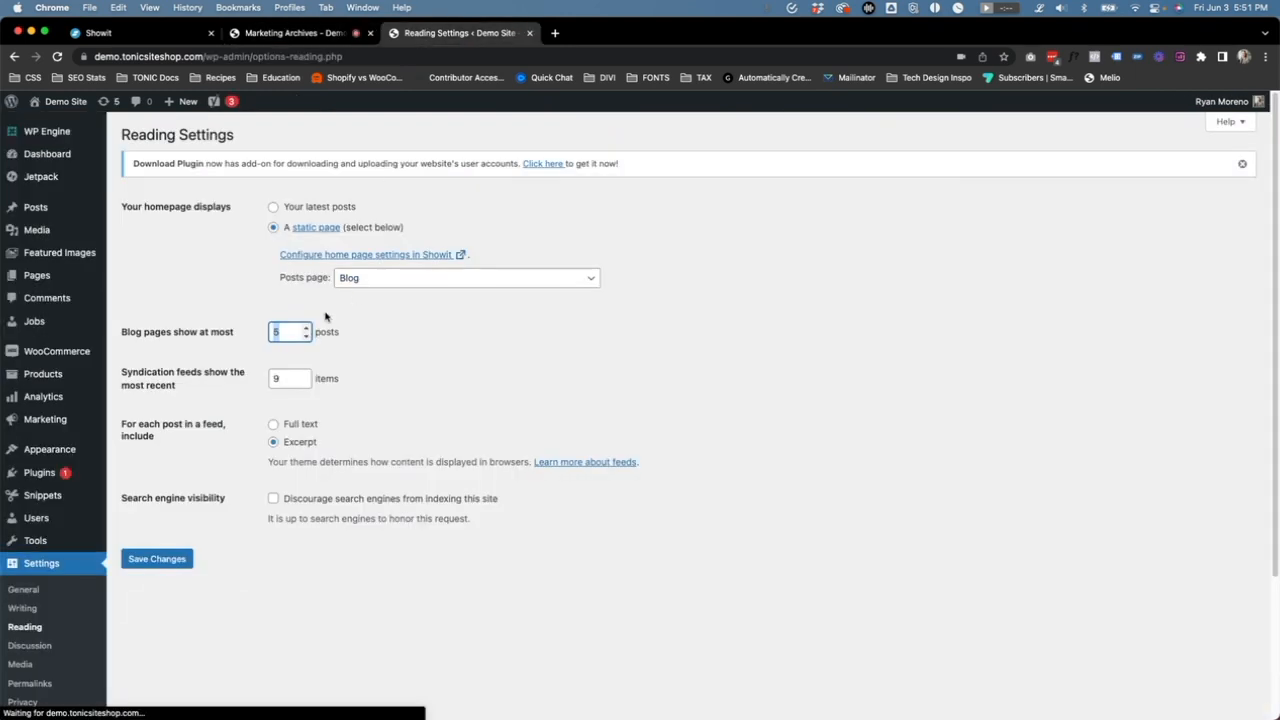
left_click(240, 292)
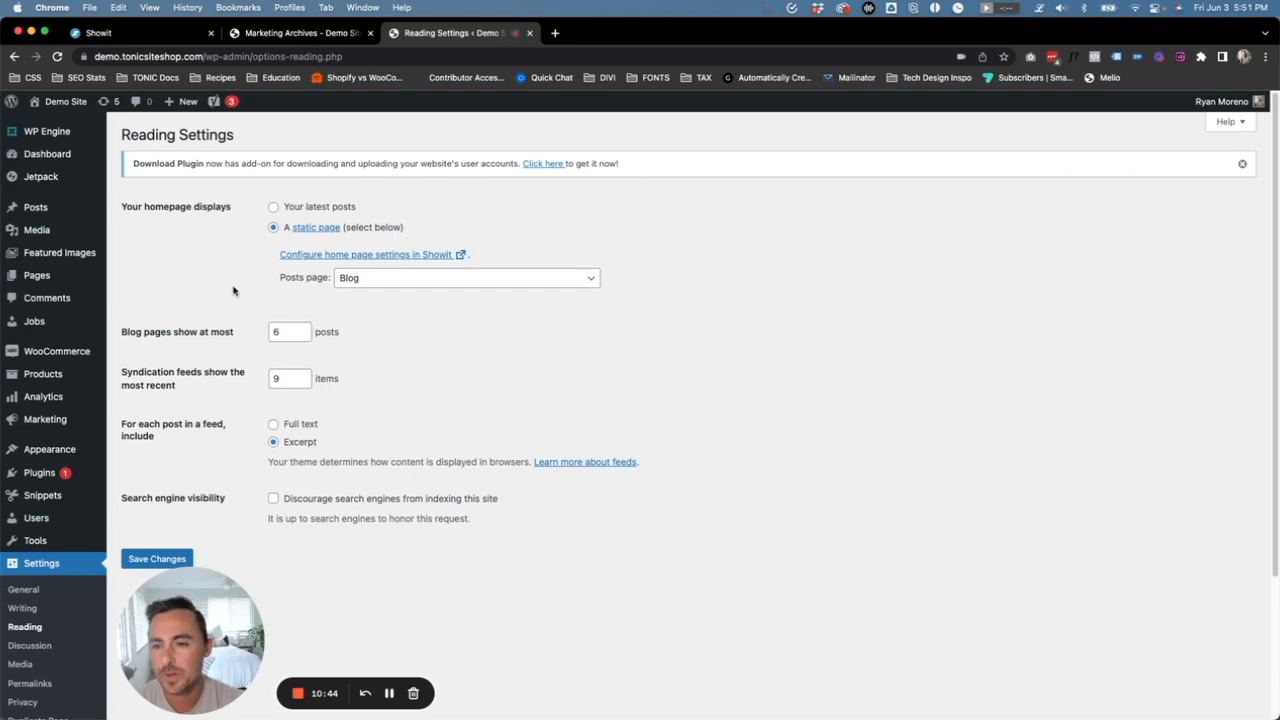
scroll(231, 290, "down", 3)
left_click(175, 380)
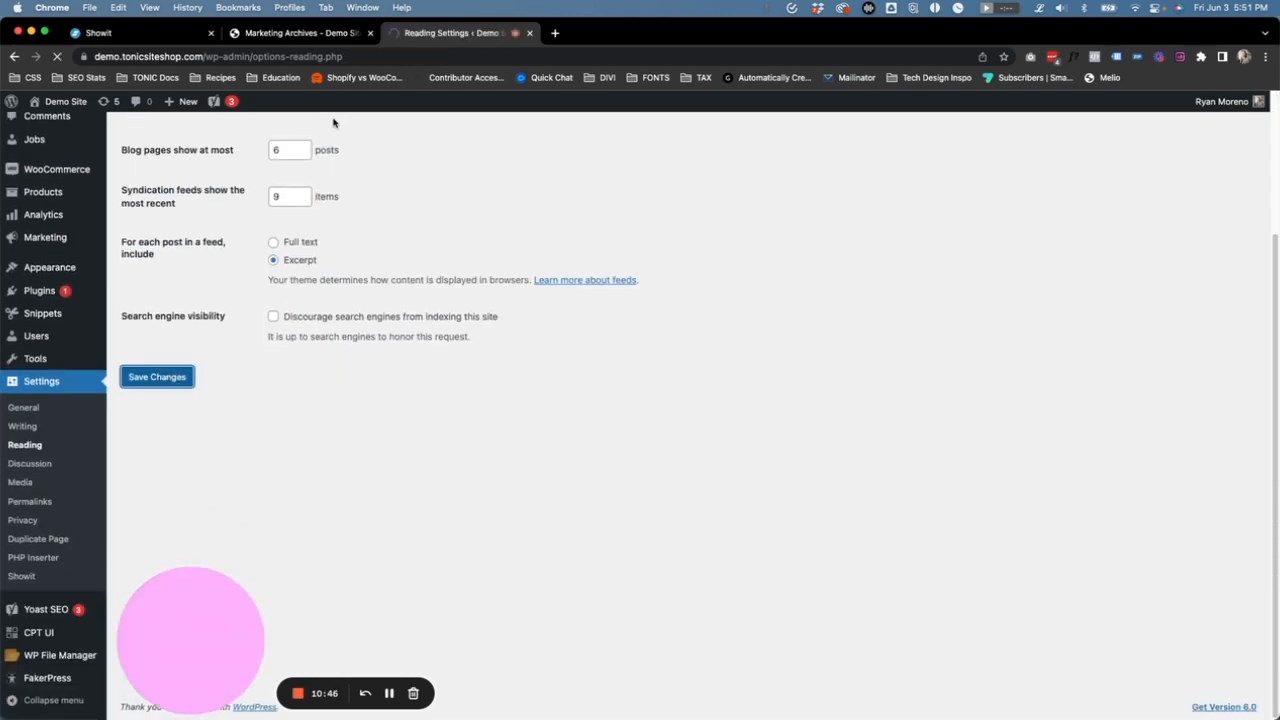
Reload the live Marketing archive page and examine how the posts fill the rows of its grid
left_click(318, 35)
key("super+r")
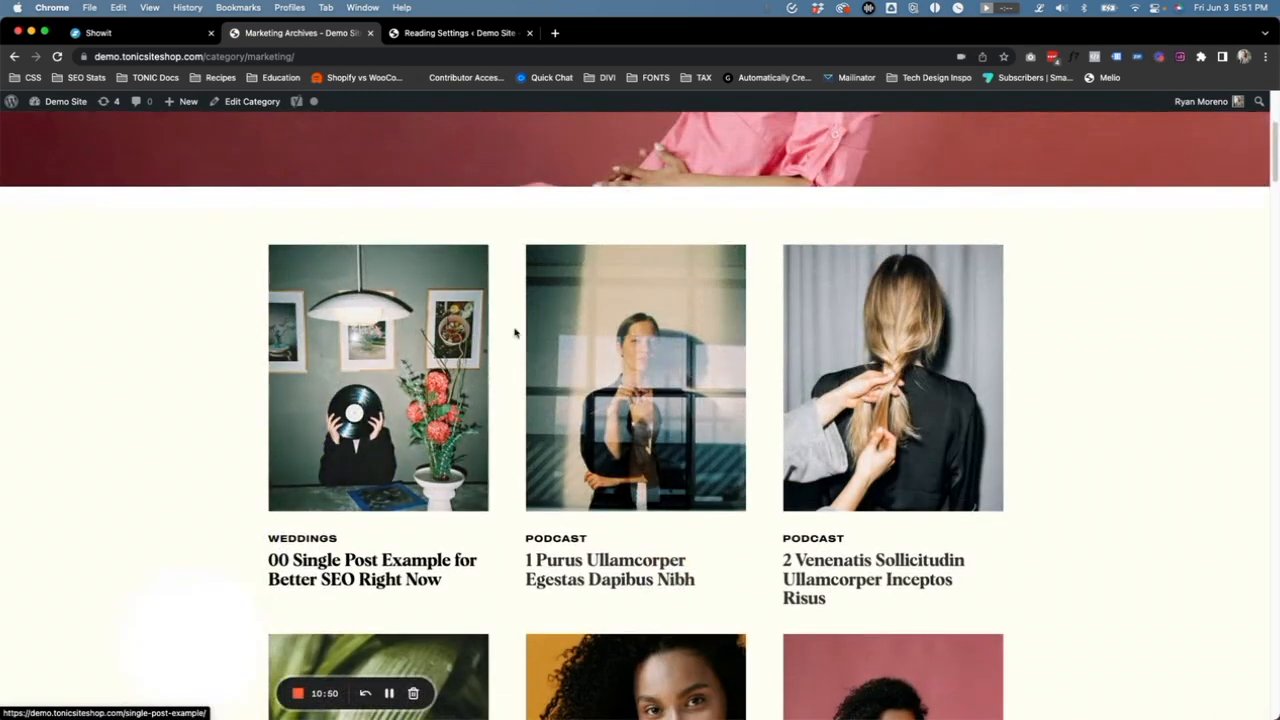
scroll(229, 431, "down", 4)
scroll(967, 432, "down", 2)
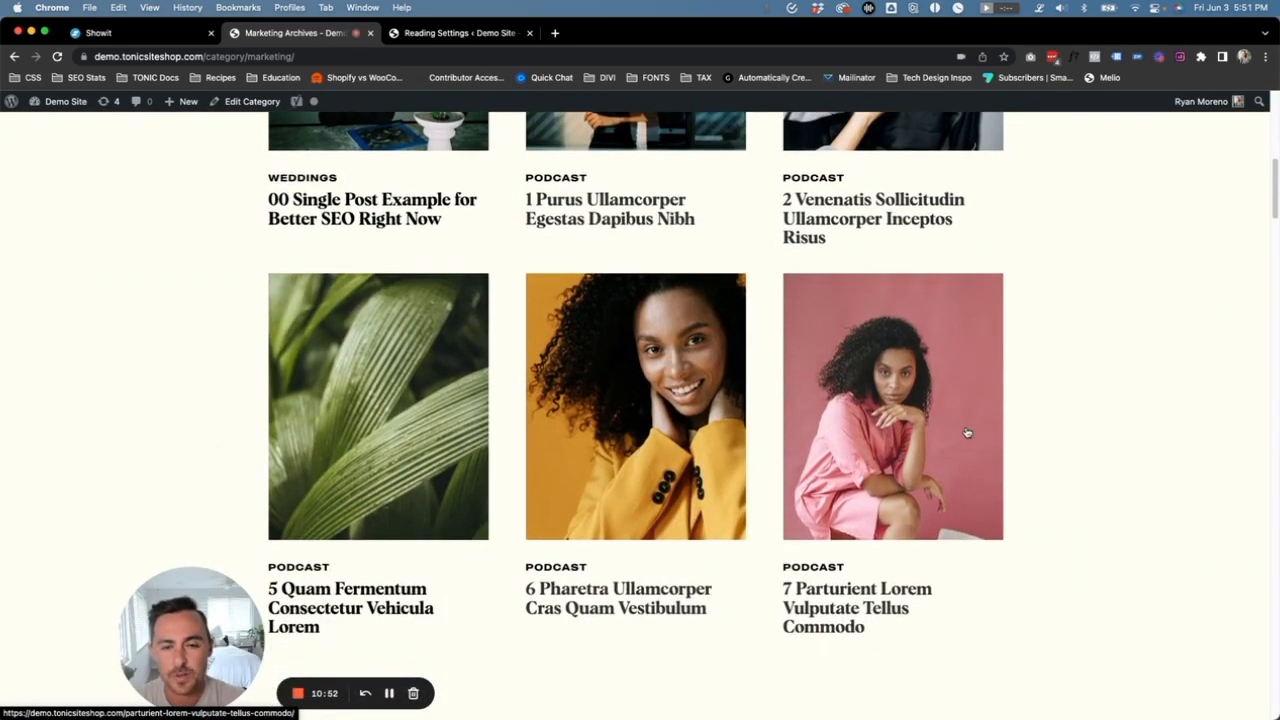
scroll(911, 416, "up", 7)
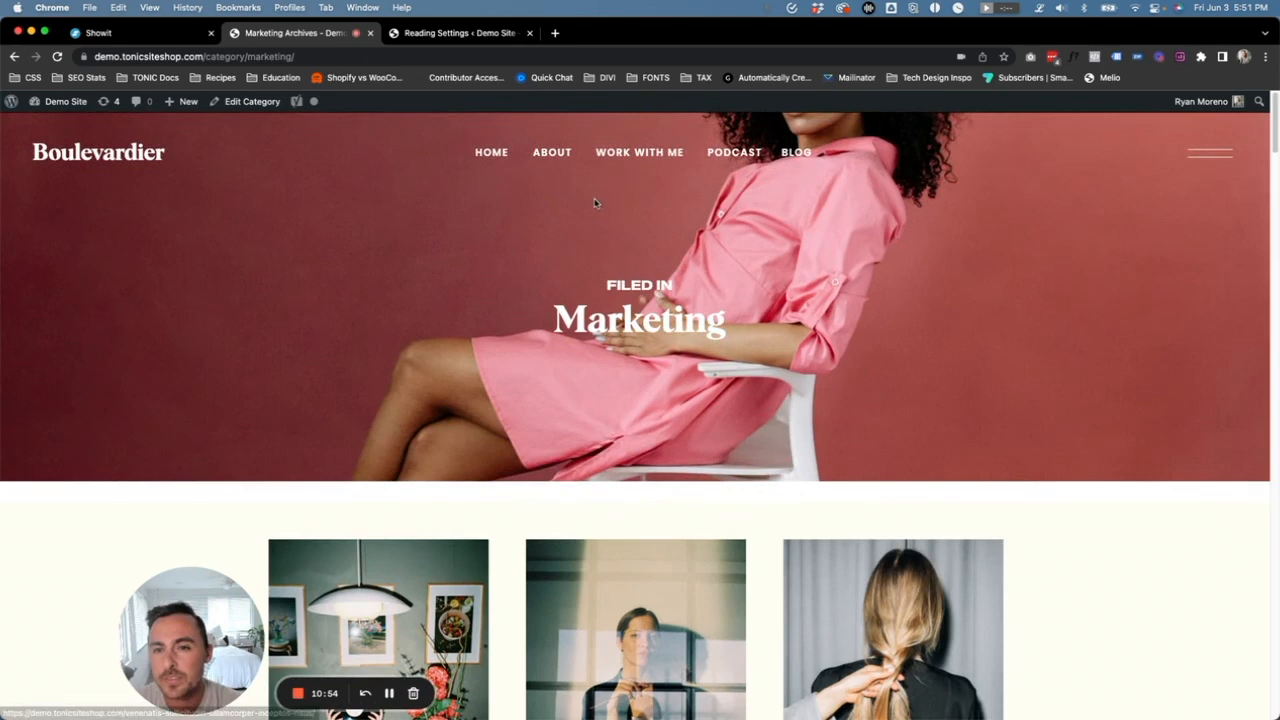
Load the live blog page and examine its post layout from The Latest heading down to the Load More Posts link
left_click_drag(295, 57, 206, 57)
type("bl")
key("Return")
scroll(720, 280, "down", 10)
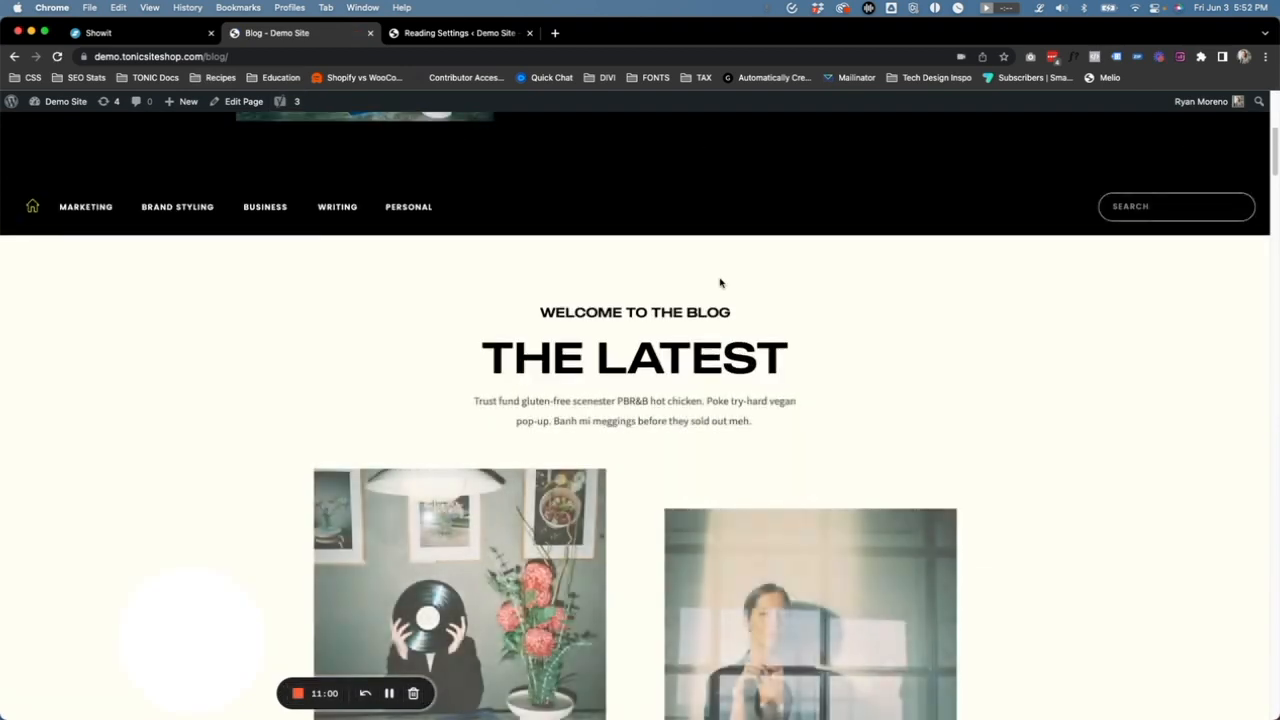
scroll(762, 272, "down", 4)
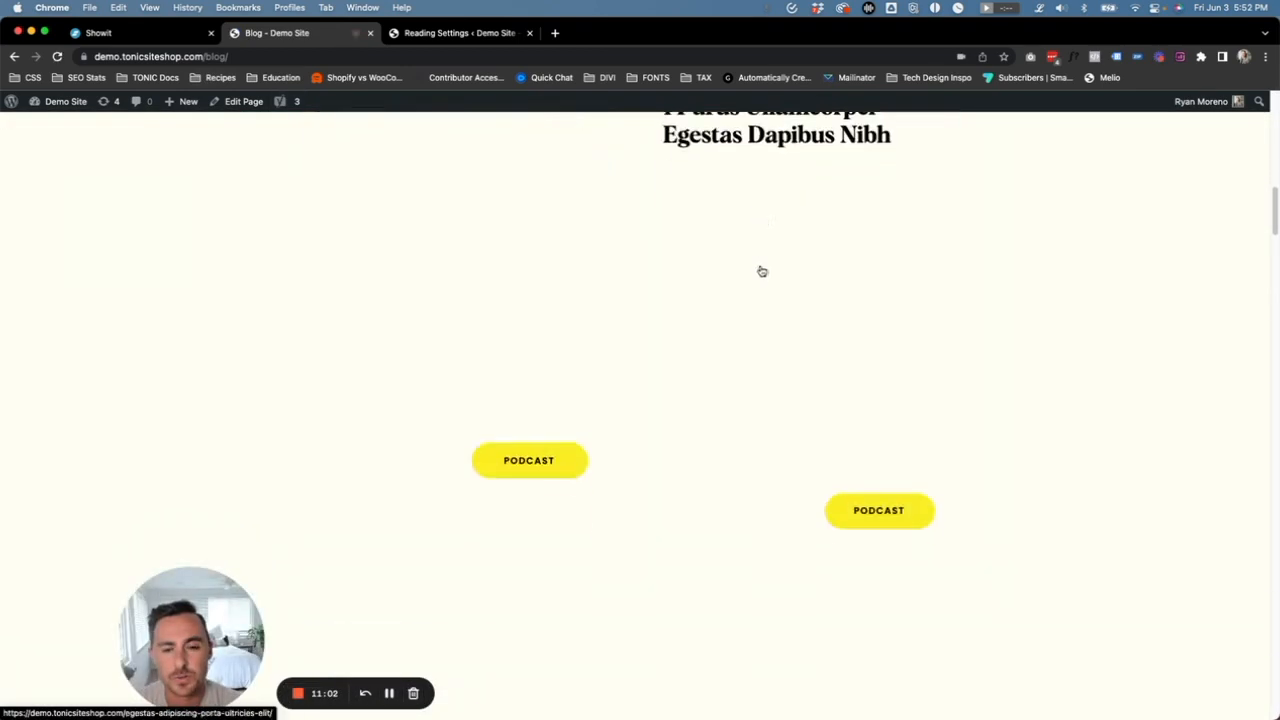
scroll(537, 340, "down", 4)
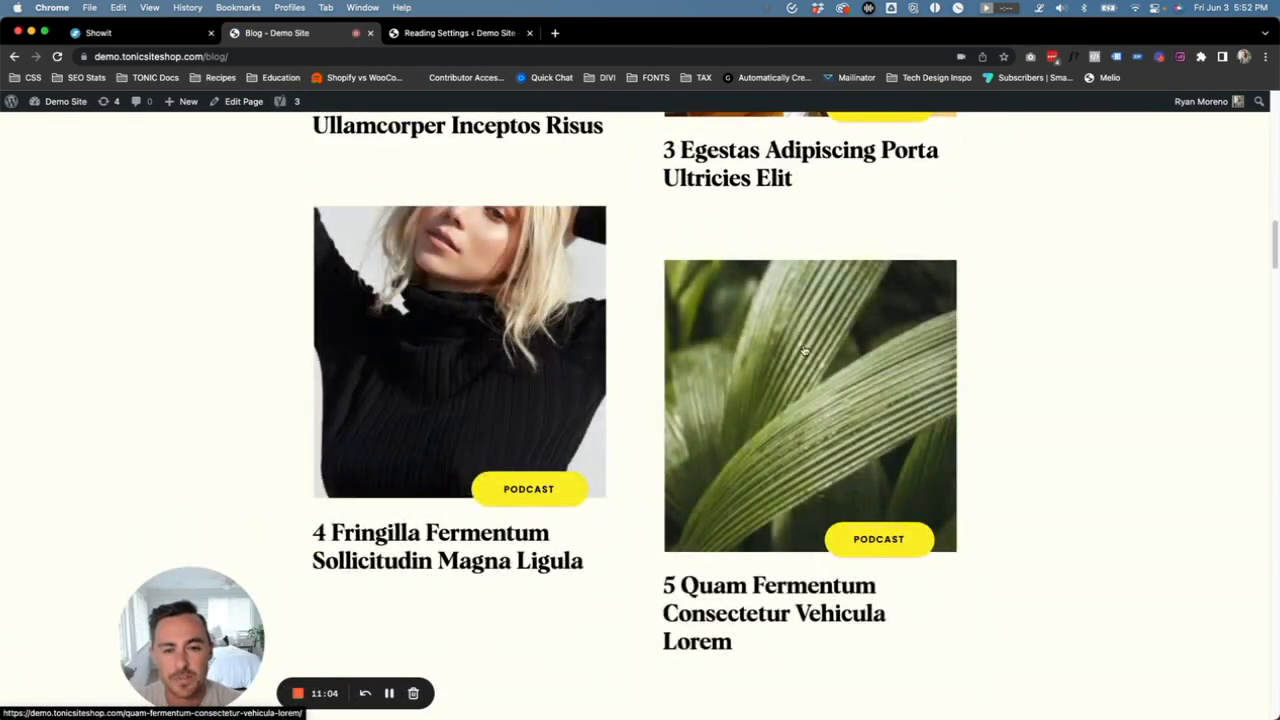
scroll(537, 340, "down", 5)
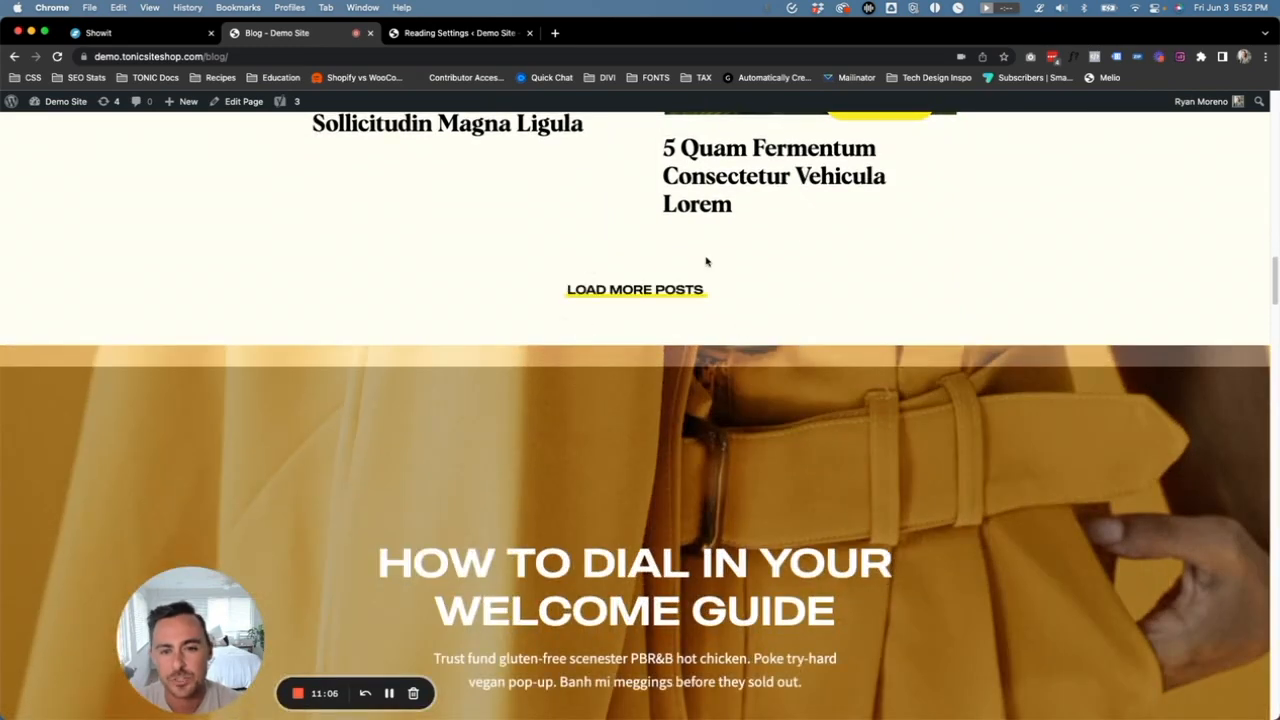
scroll(652, 264, "up", 20)
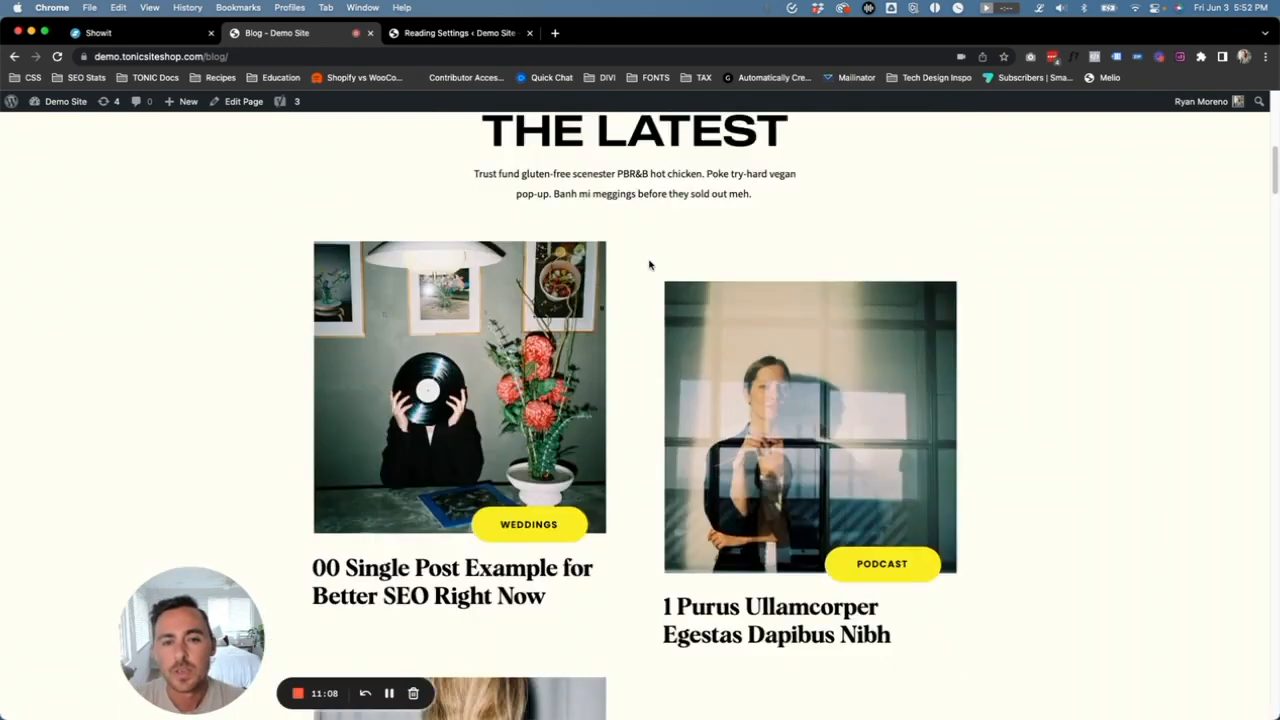
scroll(652, 264, "down", 10)
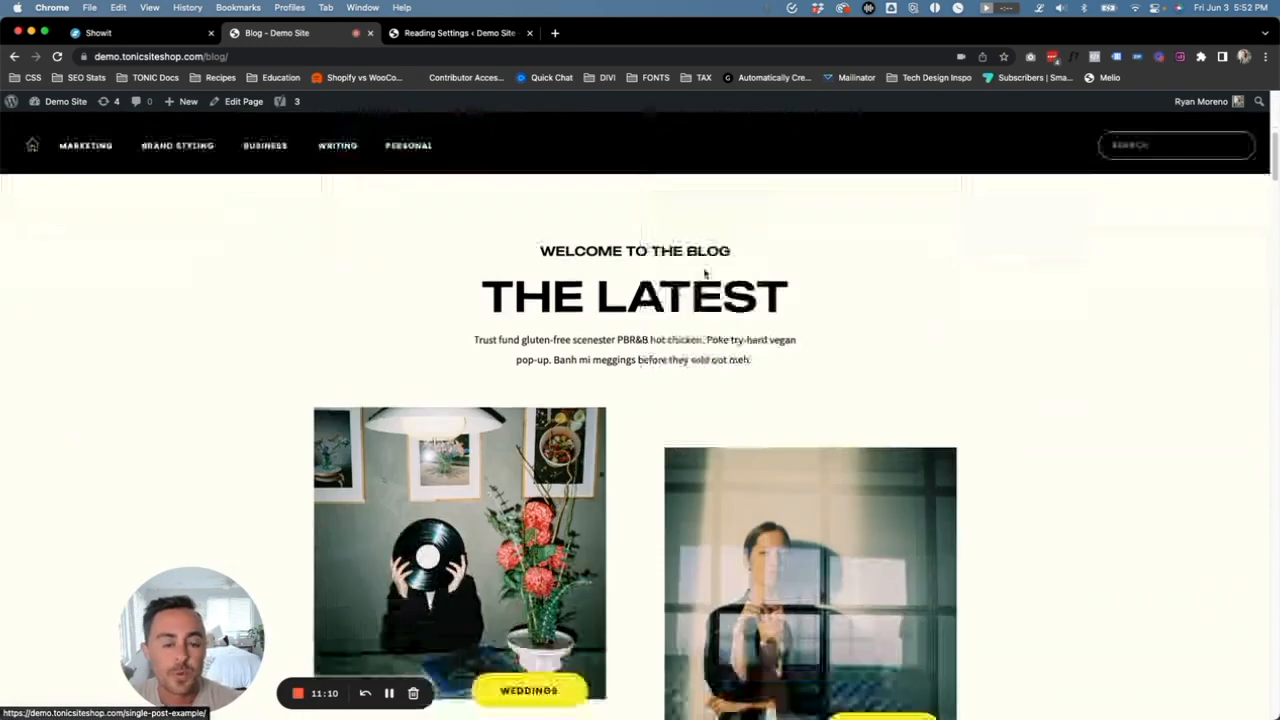
scroll(550, 290, "down", 3)
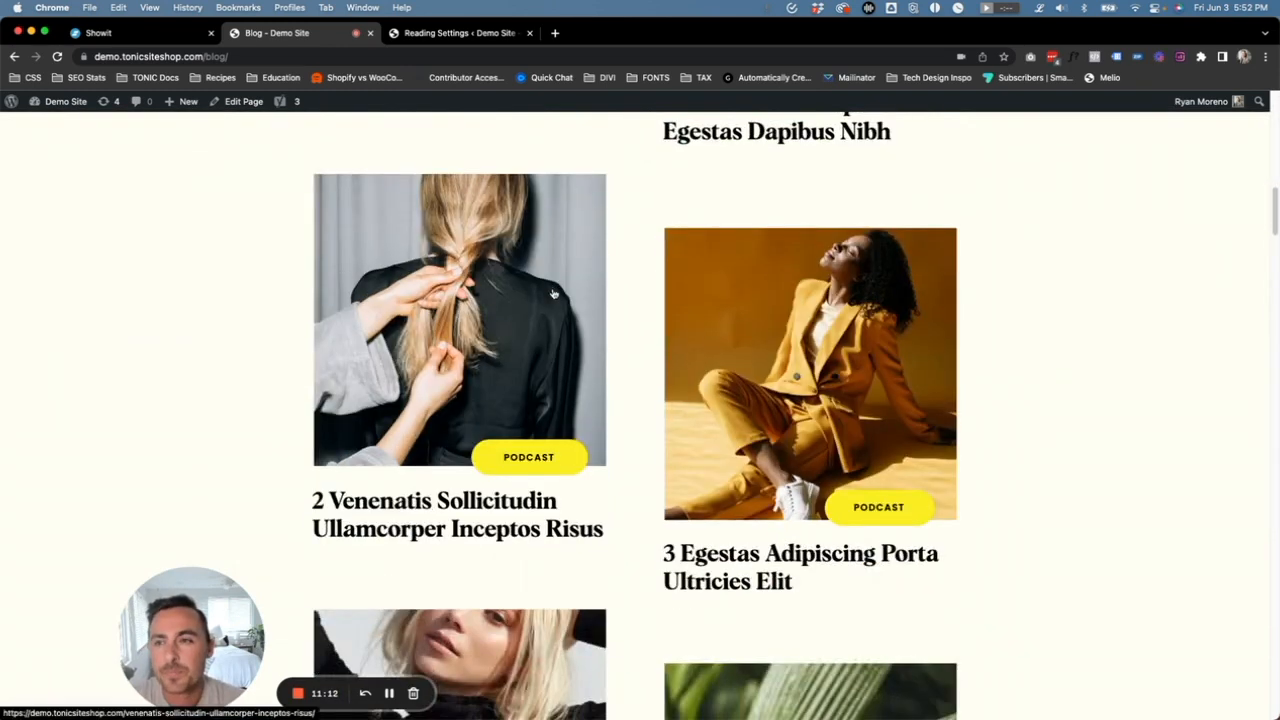
scroll(554, 293, "up", 5)
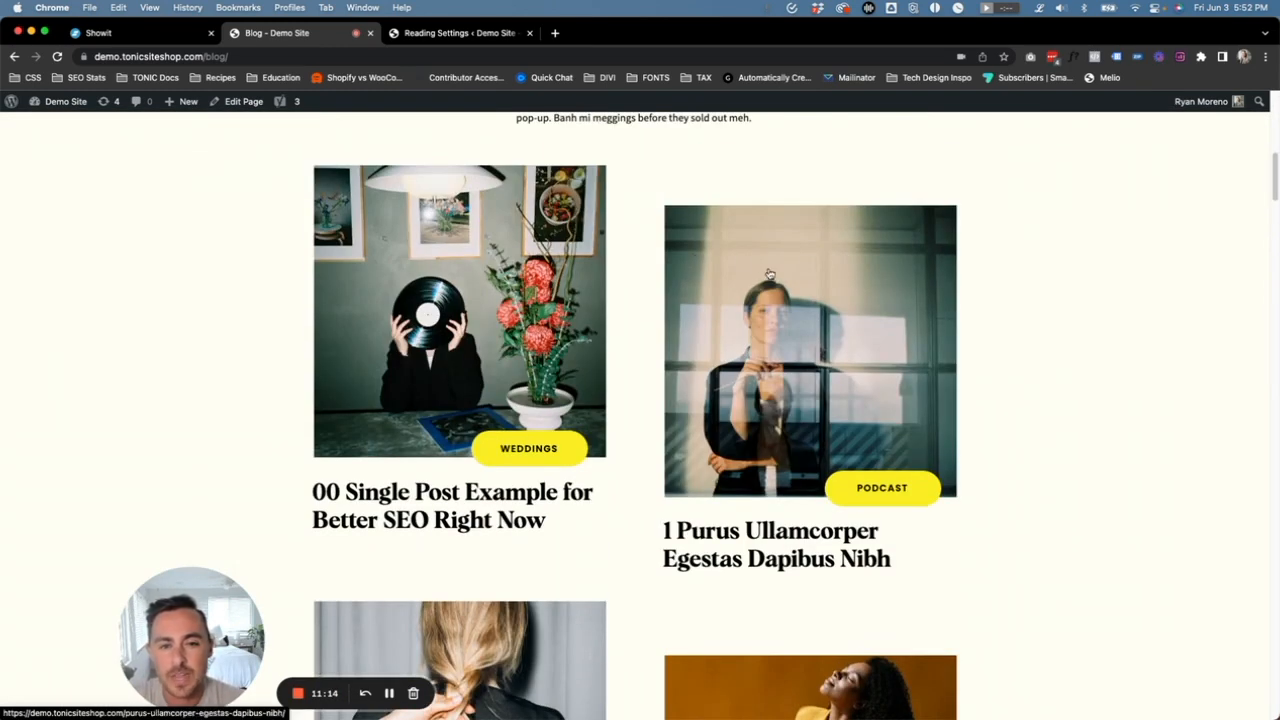
scroll(769, 274, "down", 5)
scroll(728, 272, "down", 5)
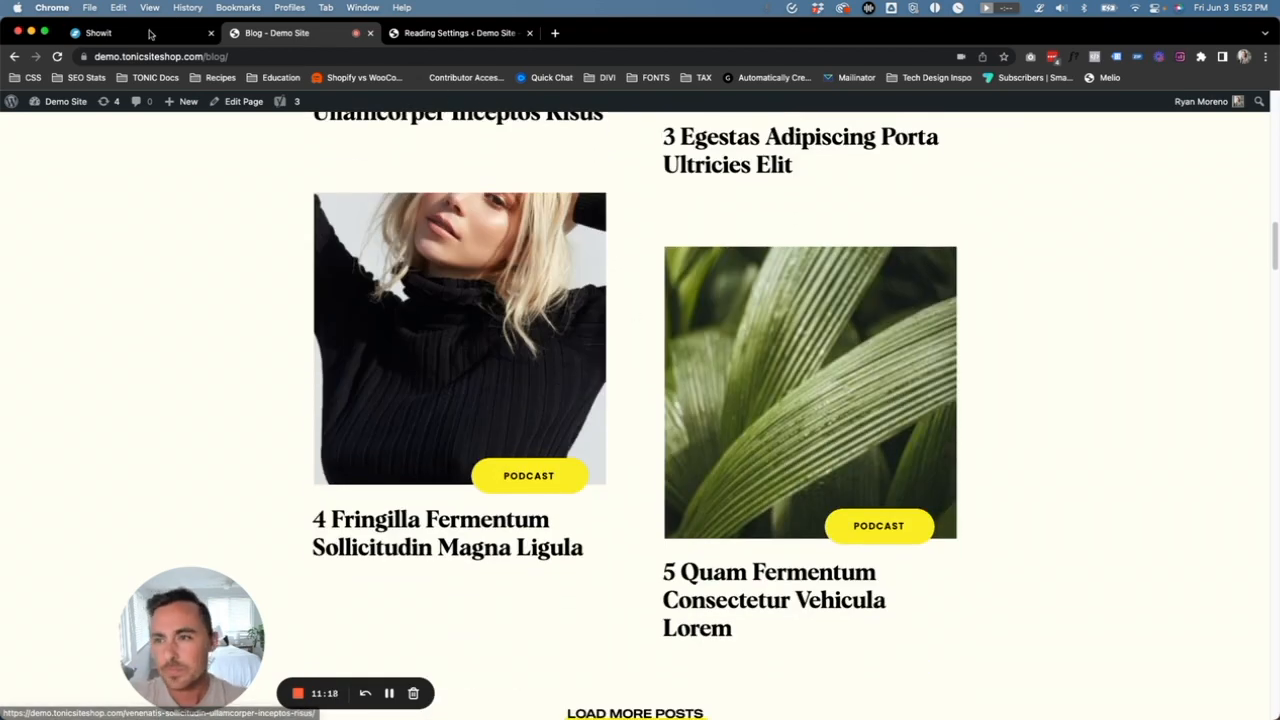
Switch to Showit, rename the Marketing item in the category navigation to LIFESTYLE and set its link URL to /category/lifestyle
left_click(160, 33)
left_click(640, 334)
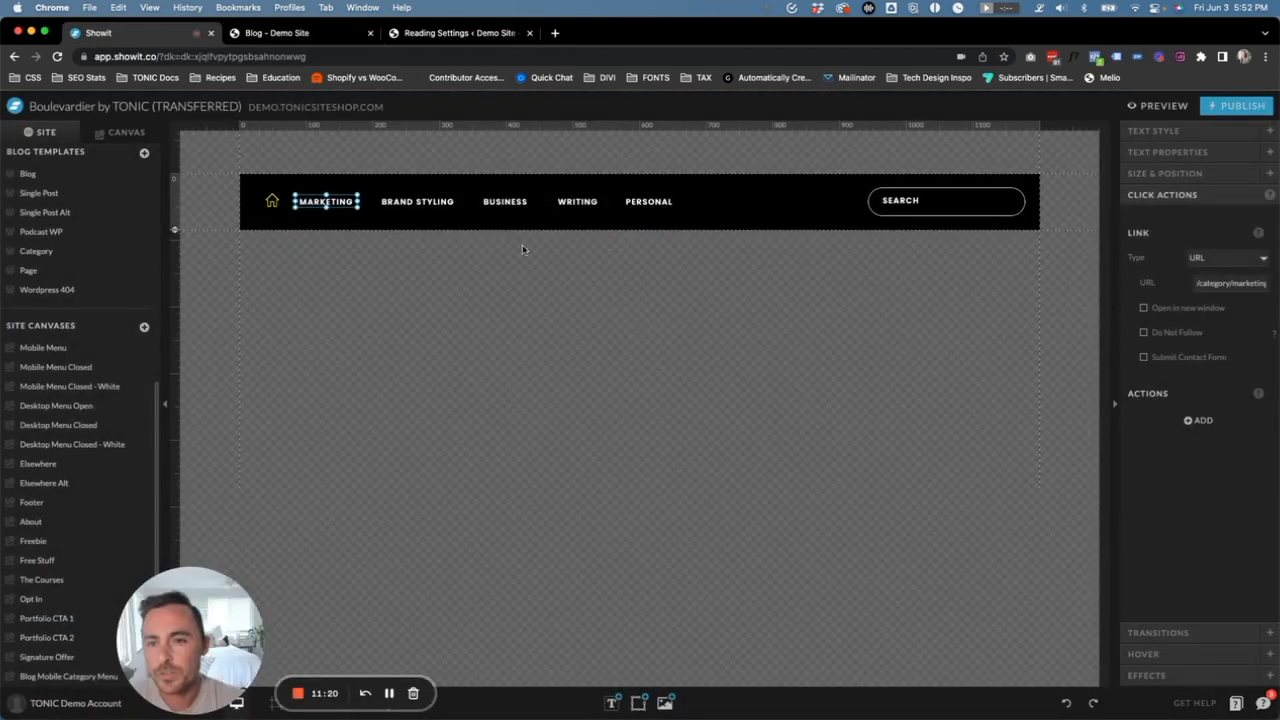
left_click(419, 198)
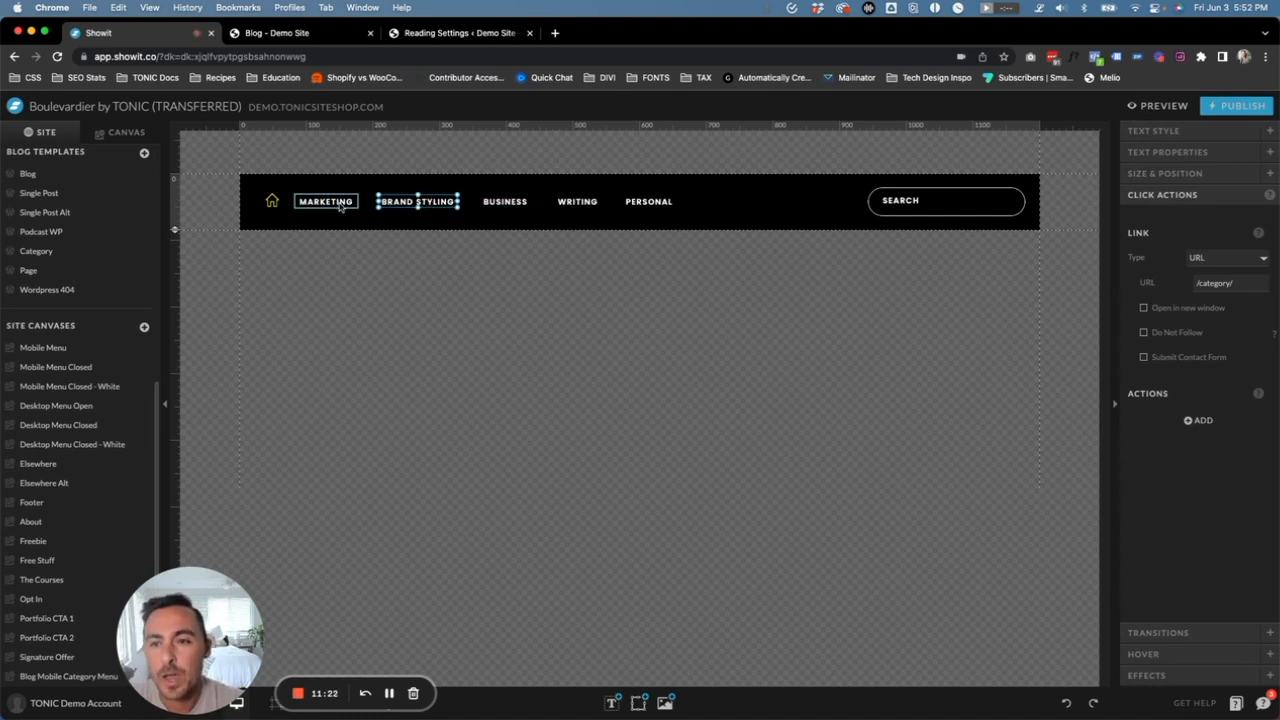
left_click(325, 202)
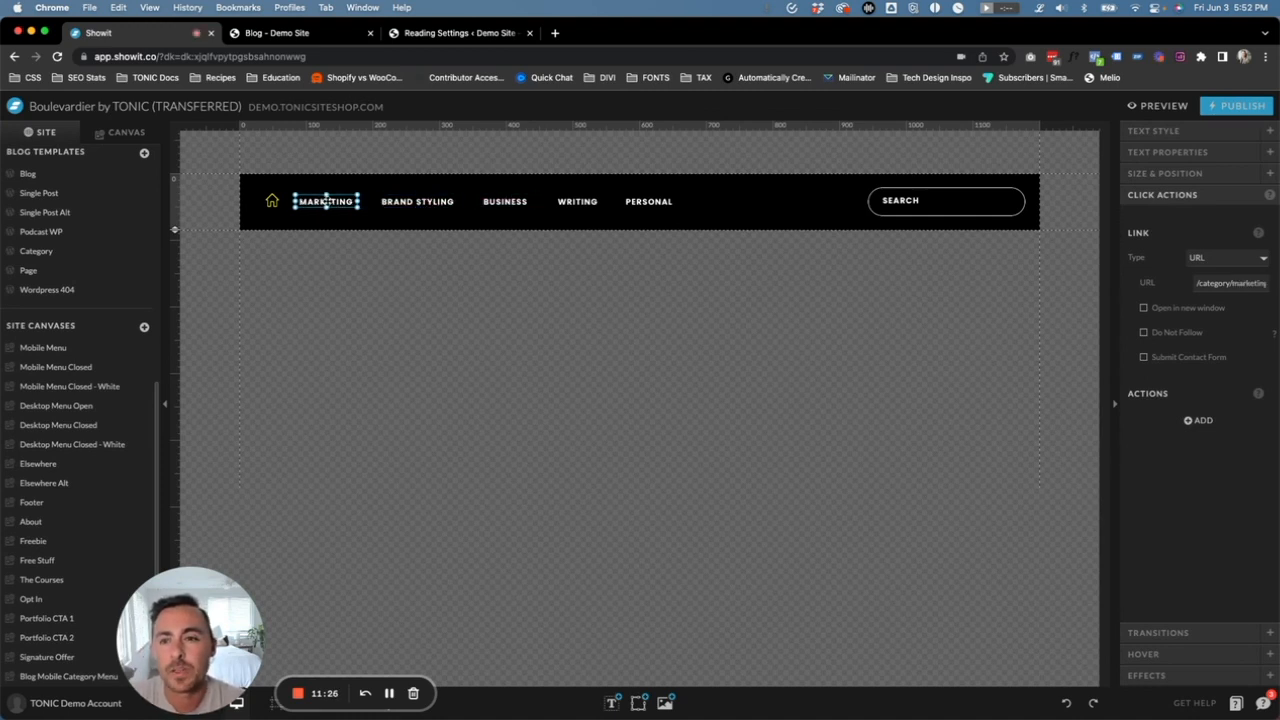
double_click(326, 201)
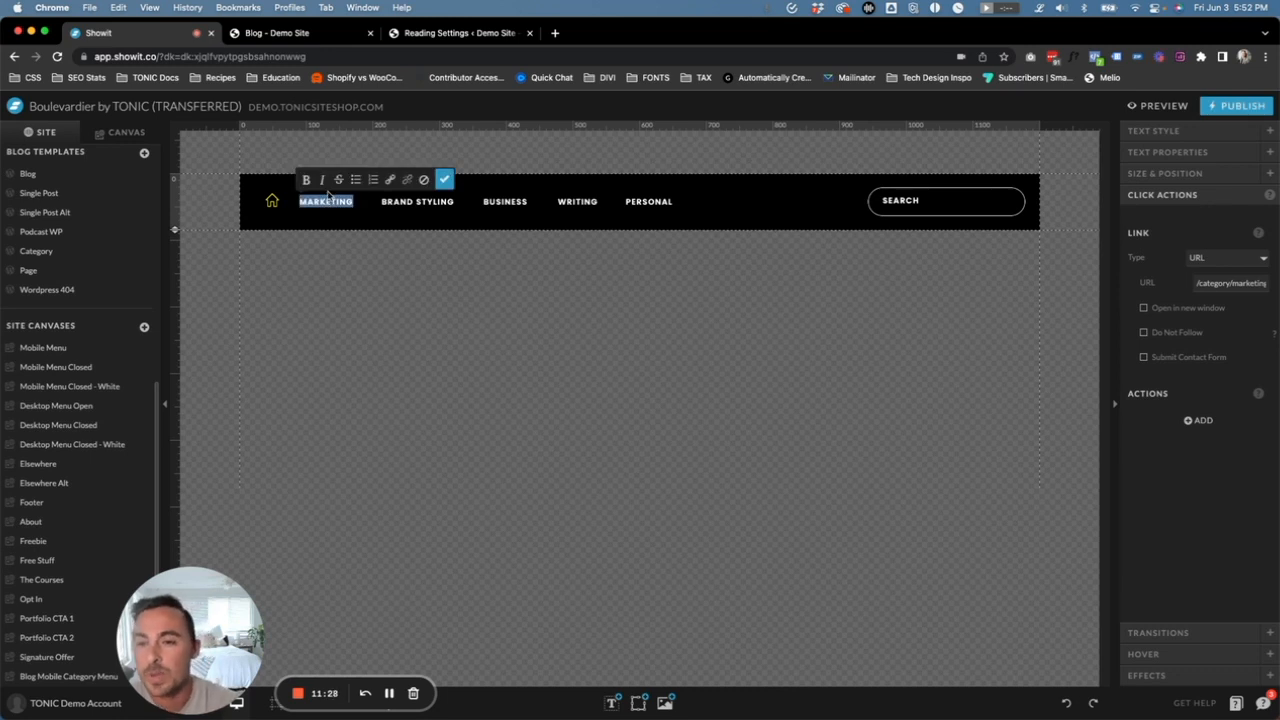
type("LIFESTYLE")
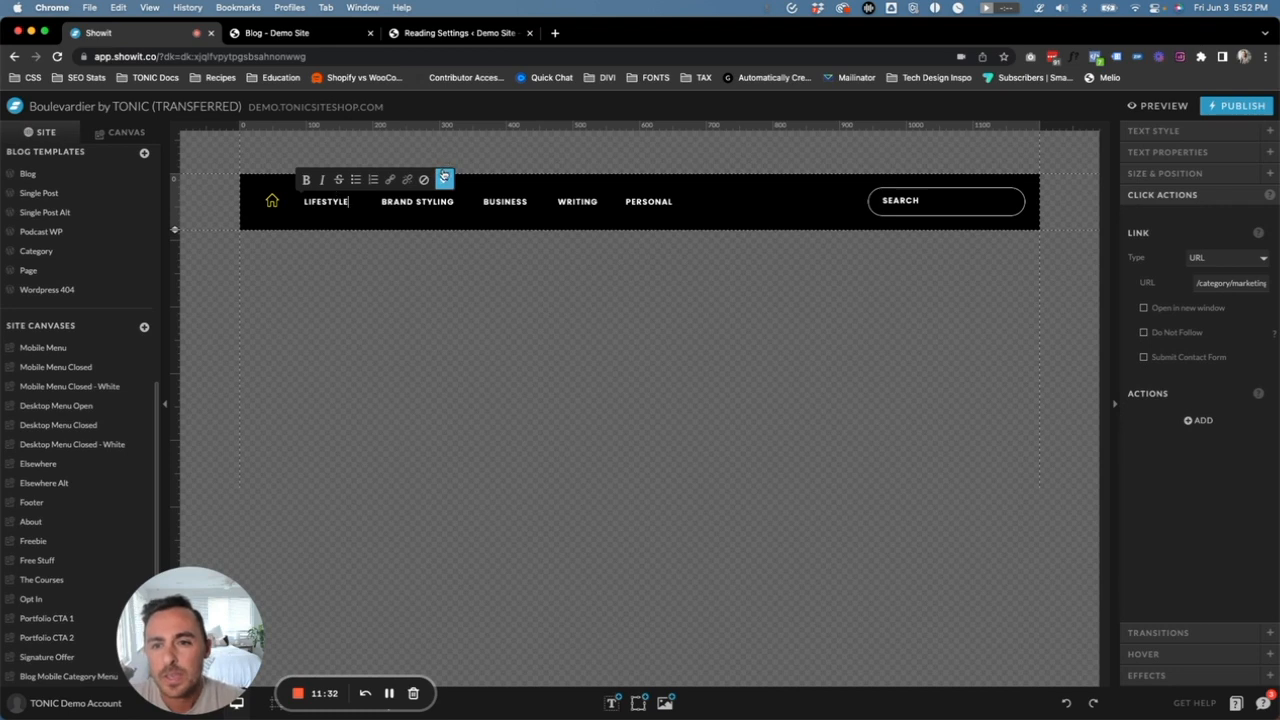
left_click(444, 177)
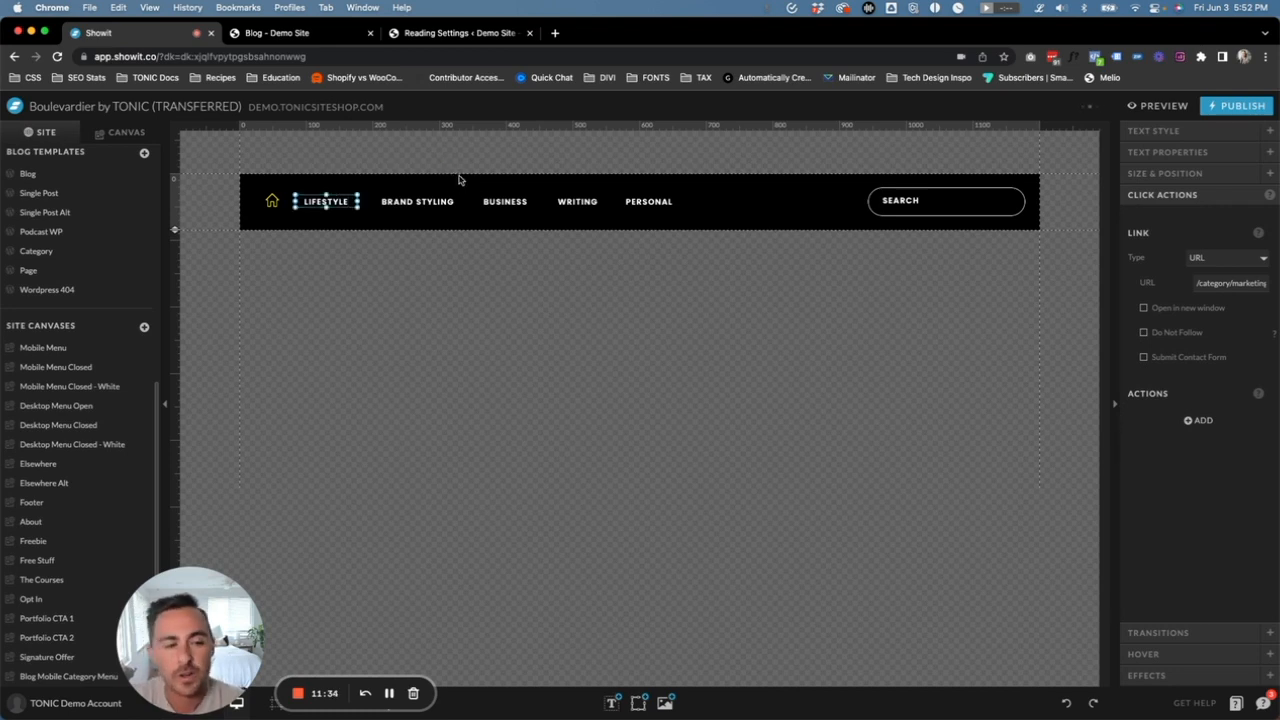
left_click(1242, 284)
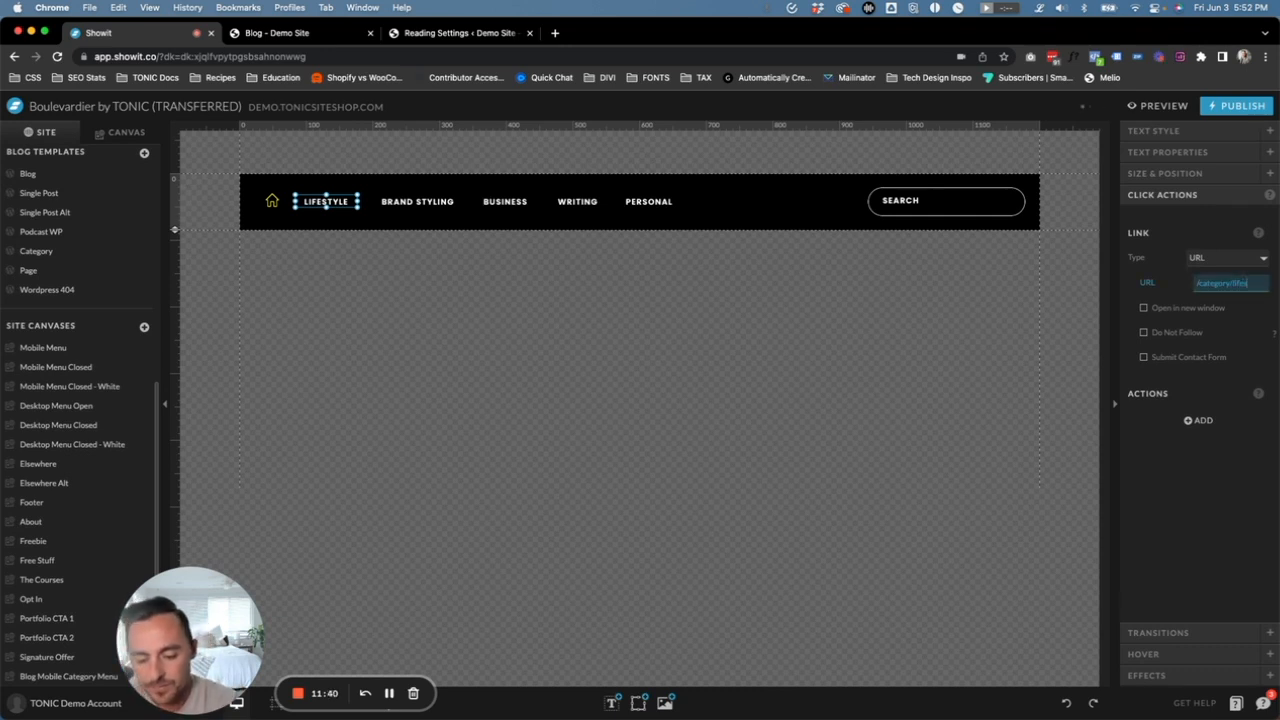
left_click(1227, 488)
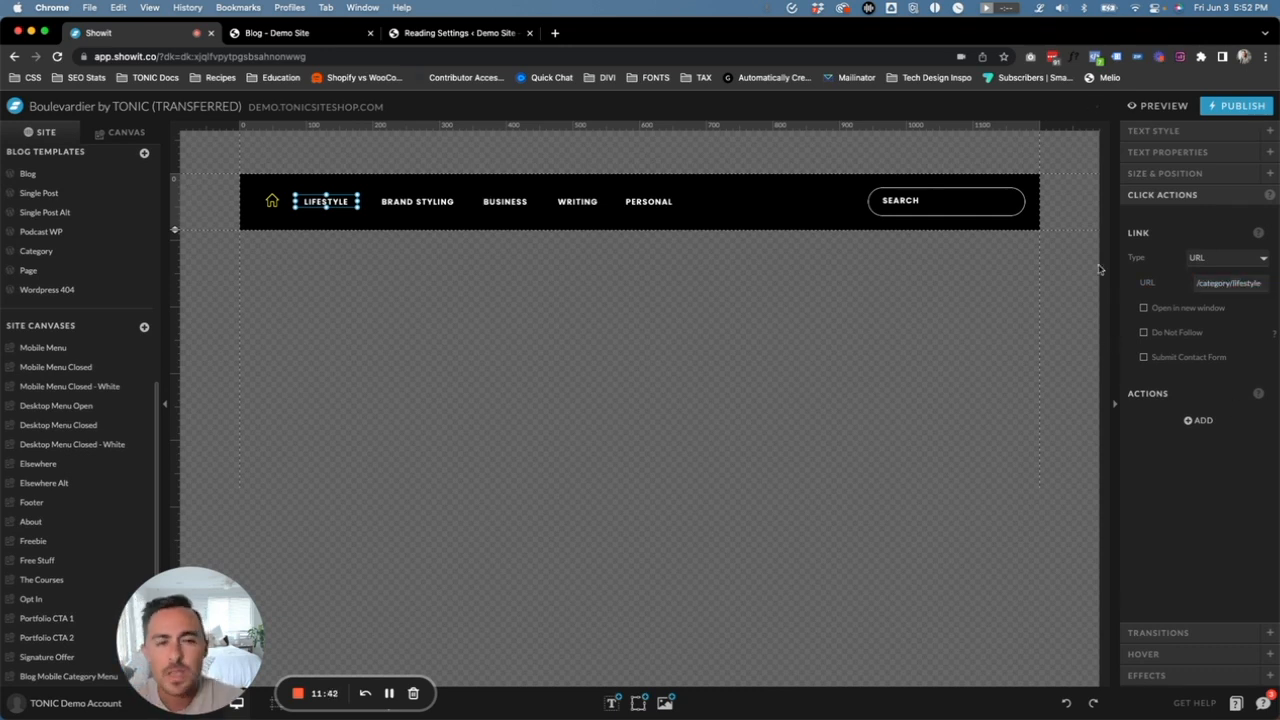
Switch to WordPress and open the Categories page for posts
left_click(463, 36)
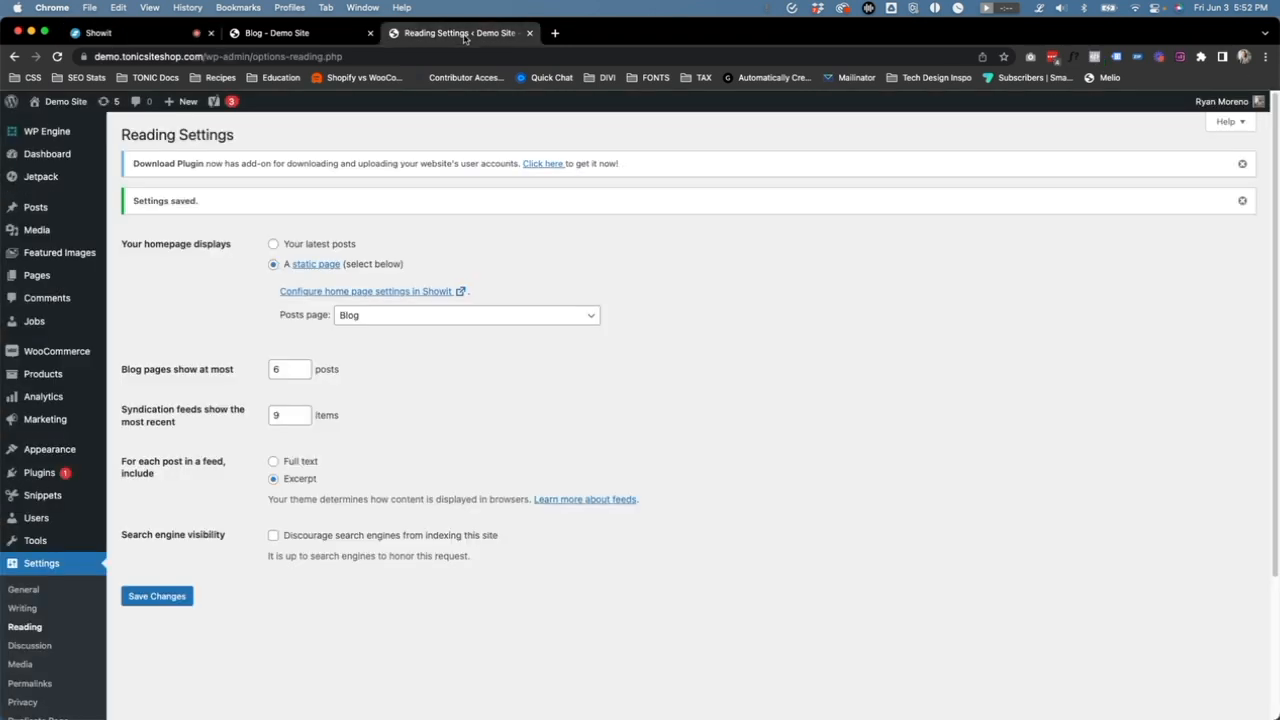
mouse_move(38, 216)
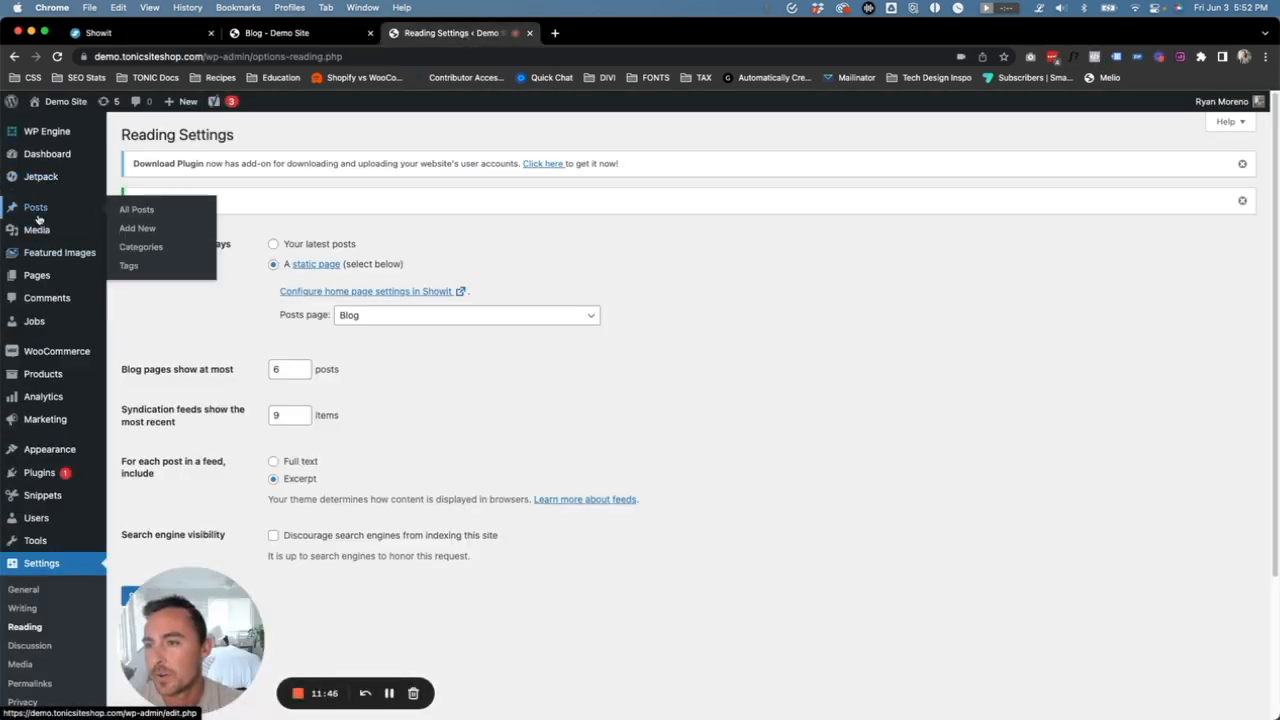
left_click(145, 247)
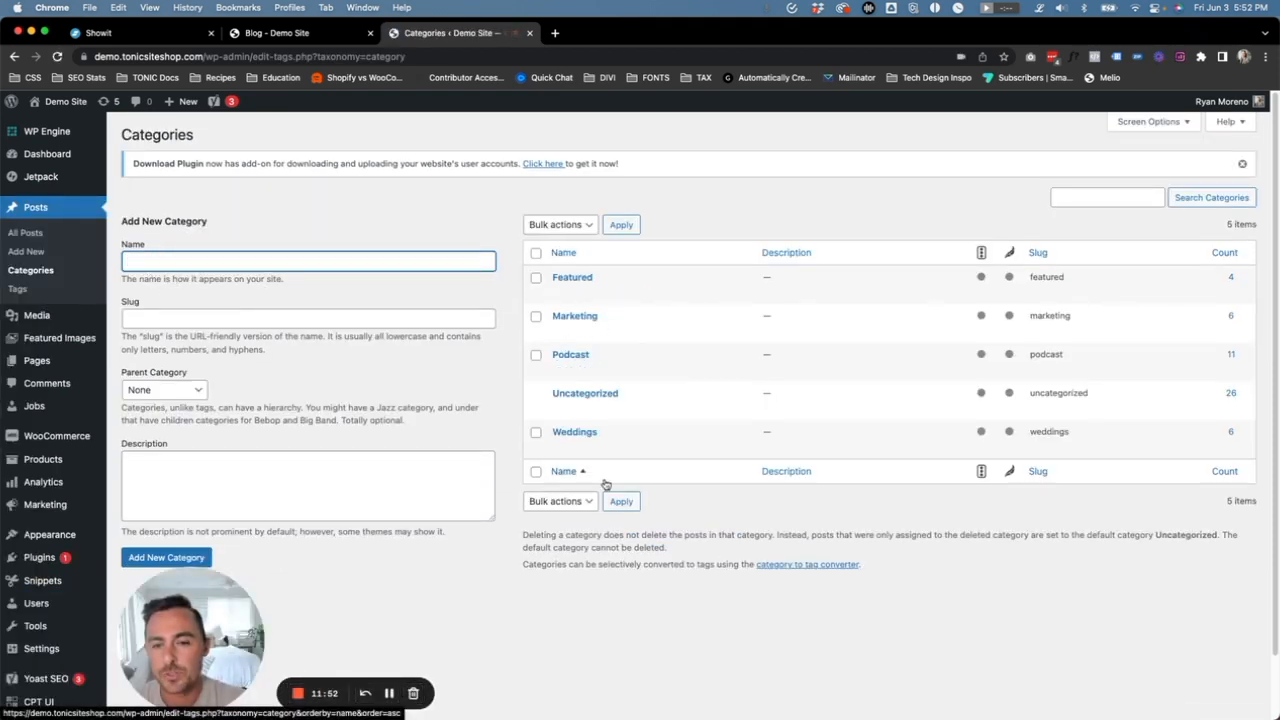
Switch to Showit, return to the Blog template and select the Blog Post Grid Intro canvas containing The Latest heading
left_click(393, 203)
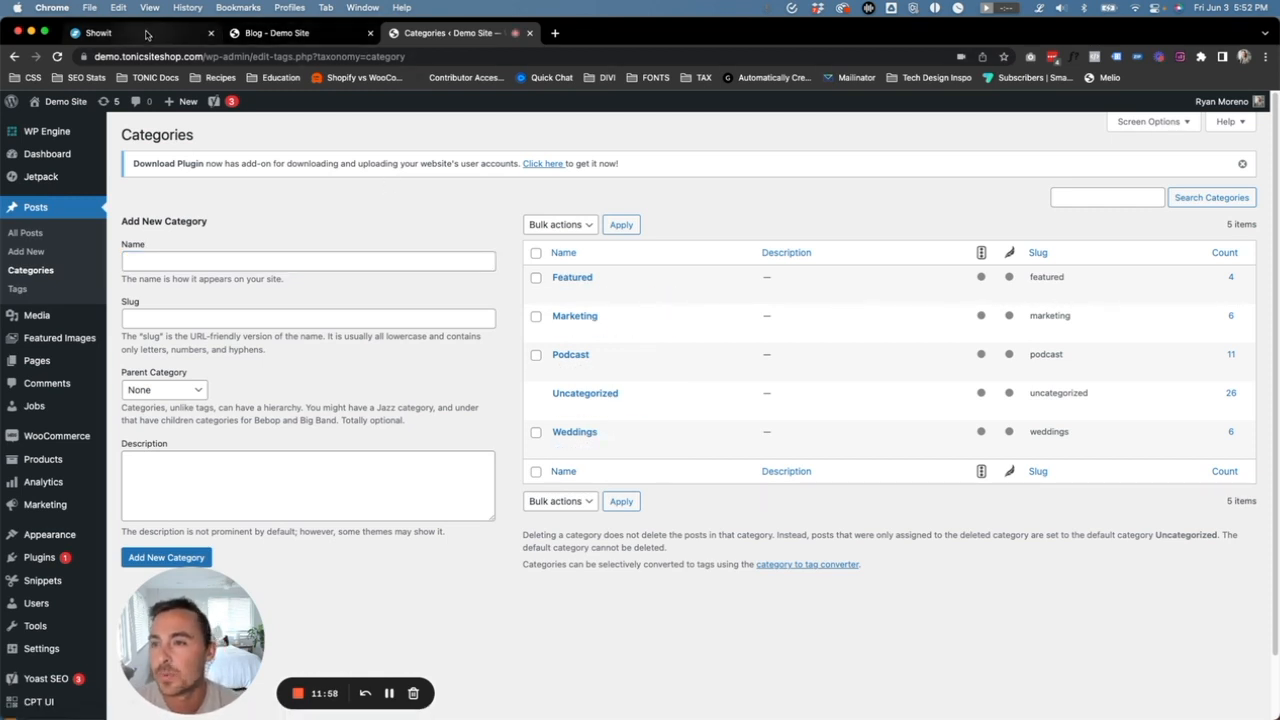
left_click(216, 40)
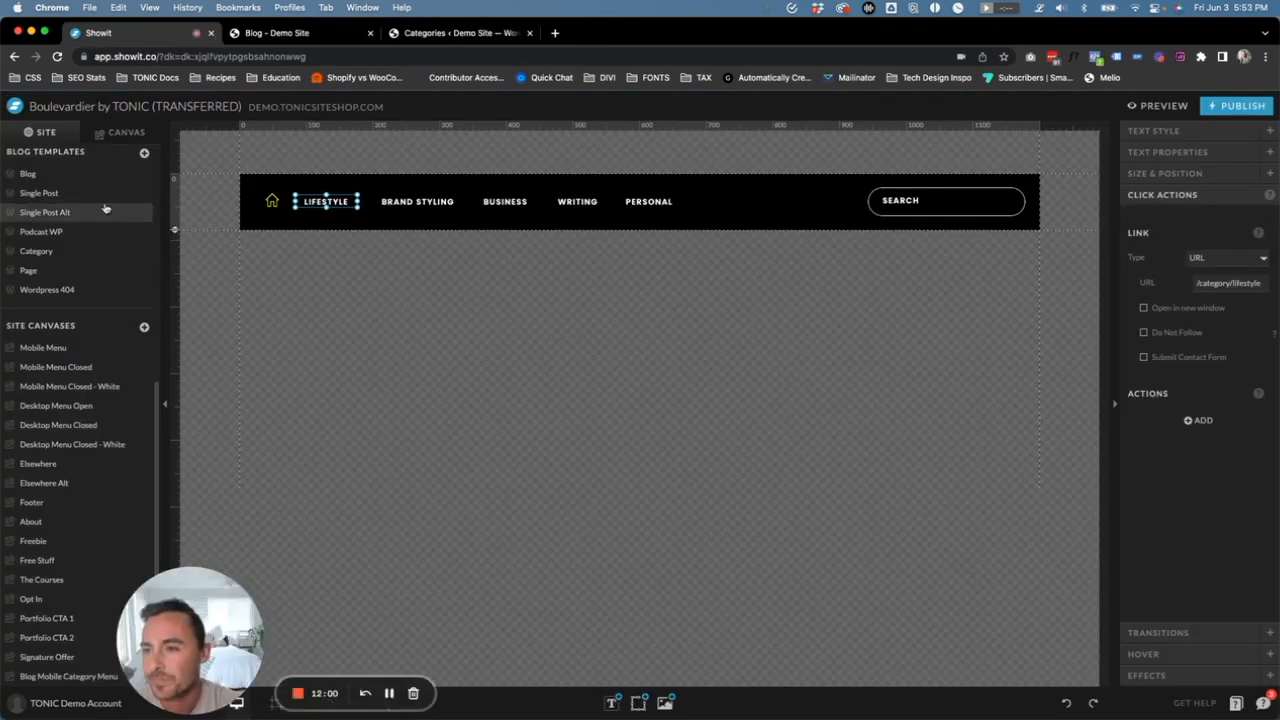
scroll(100, 205, "up", 2)
left_click(130, 132)
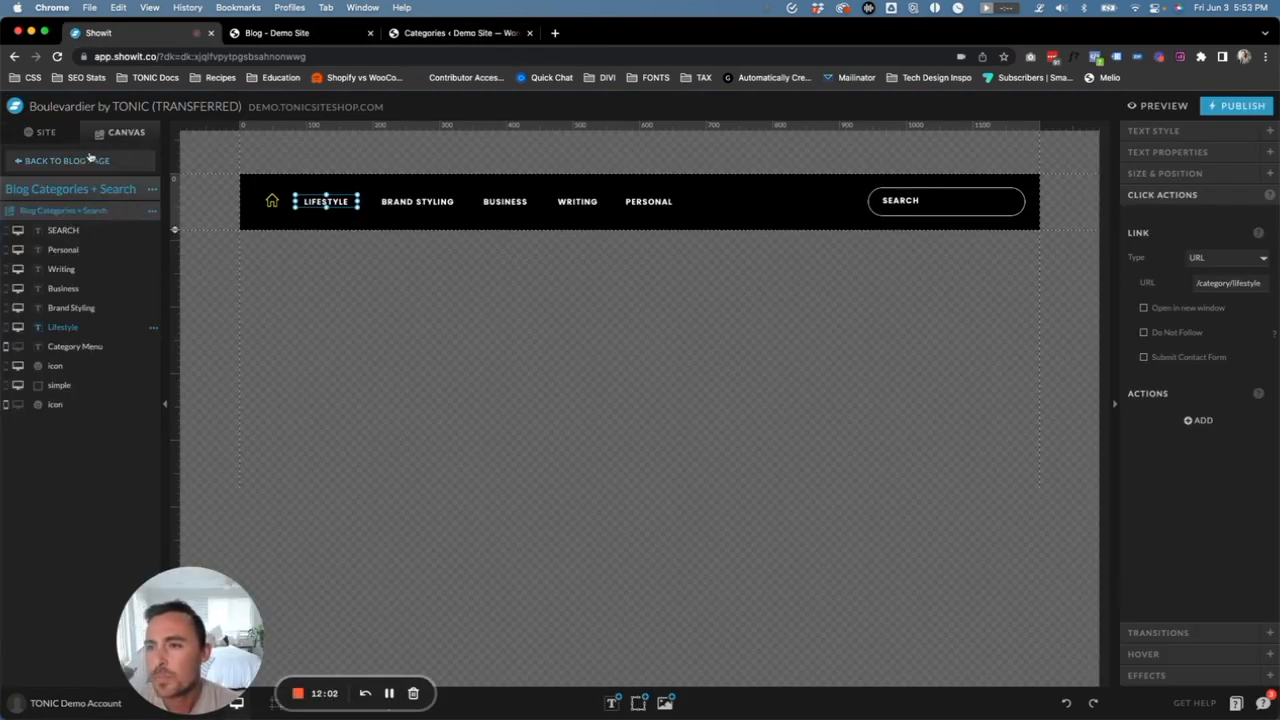
left_click(82, 161)
scroll(558, 308, "down", 5)
scroll(553, 311, "down", 5)
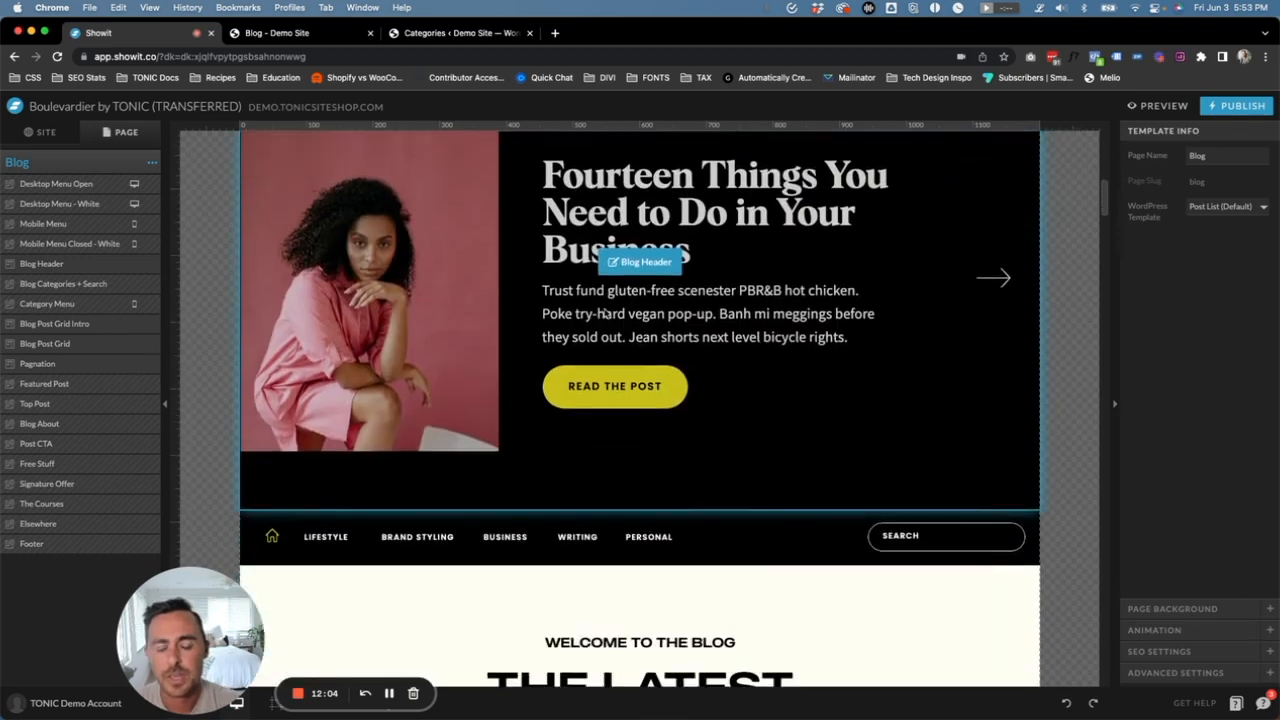
scroll(558, 272, "down", 2)
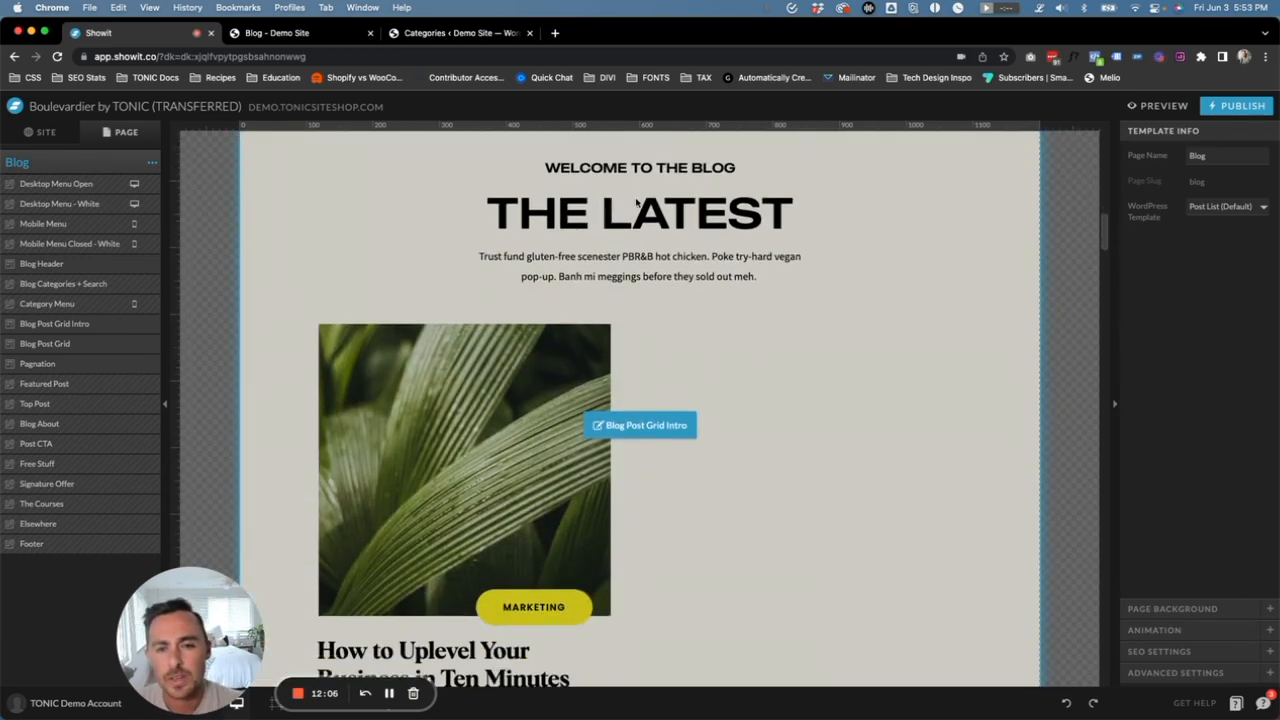
left_click(640, 215)
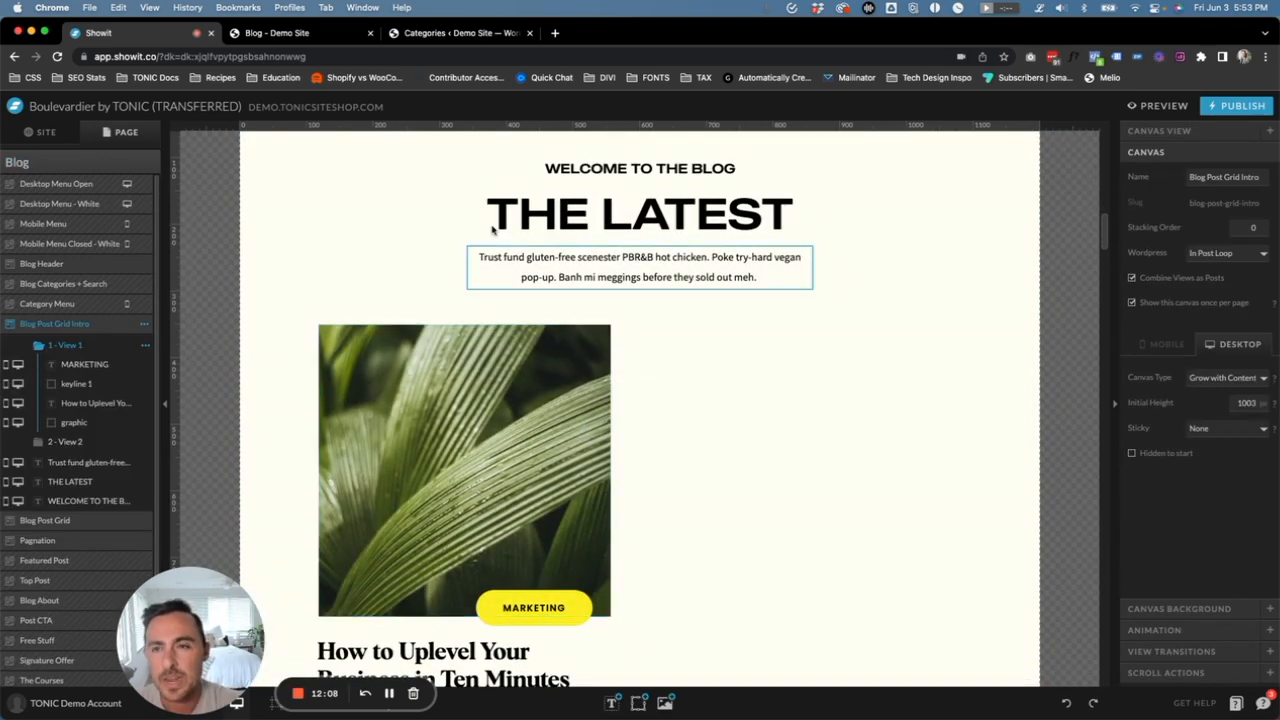
Switch to the live blog page and examine the two-column post grid below The Latest heading
left_click(276, 32)
scroll(532, 326, "up", 5)
scroll(532, 326, "up", 8)
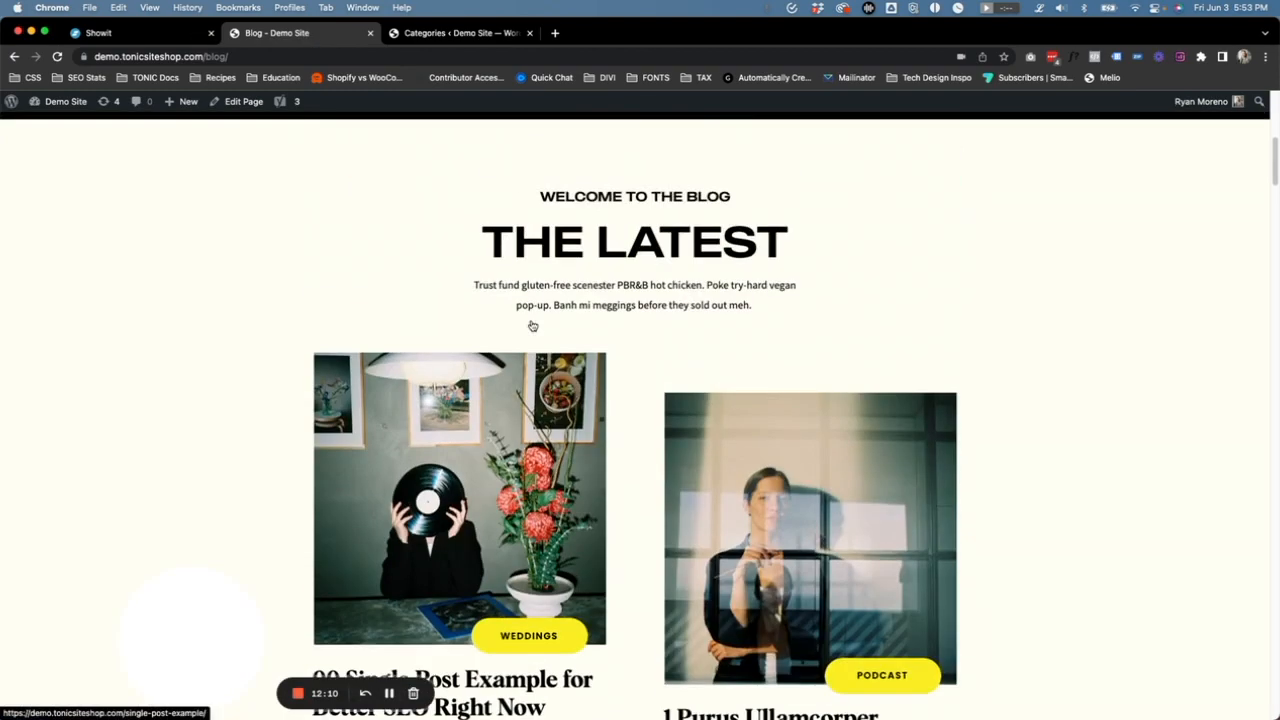
scroll(530, 323, "down", 5)
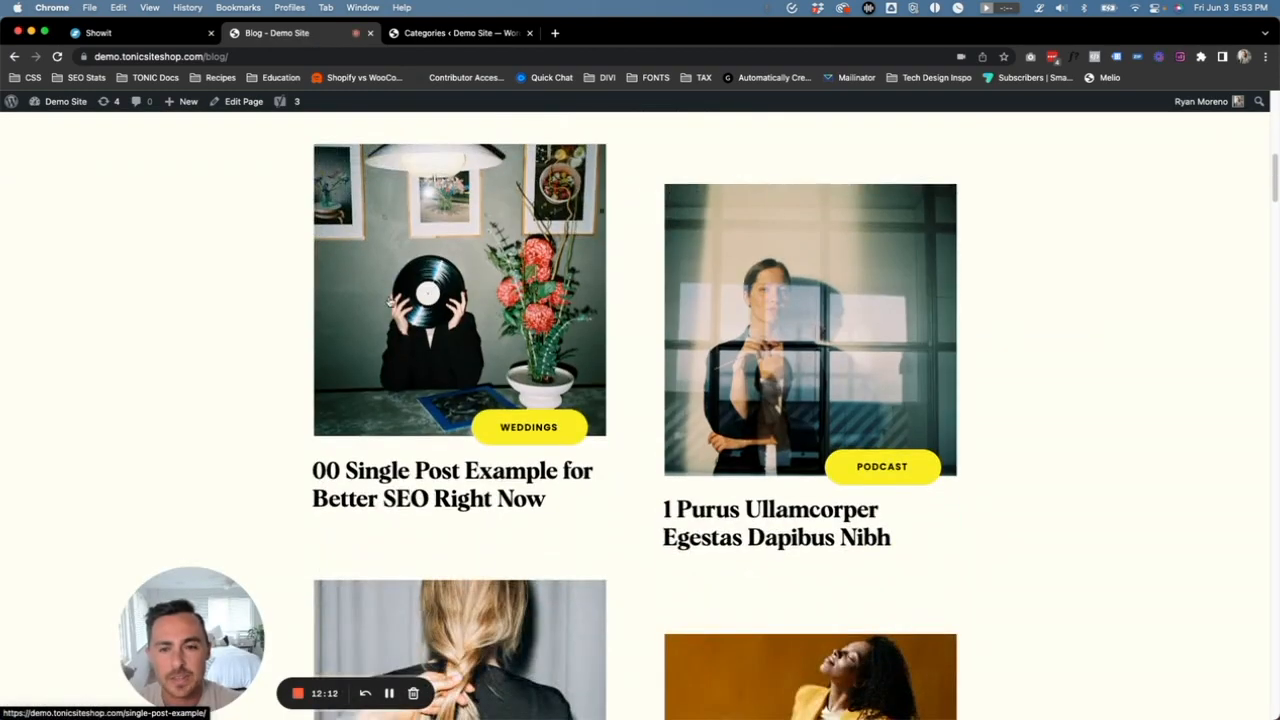
scroll(406, 303, "down", 5)
scroll(634, 443, "down", 7)
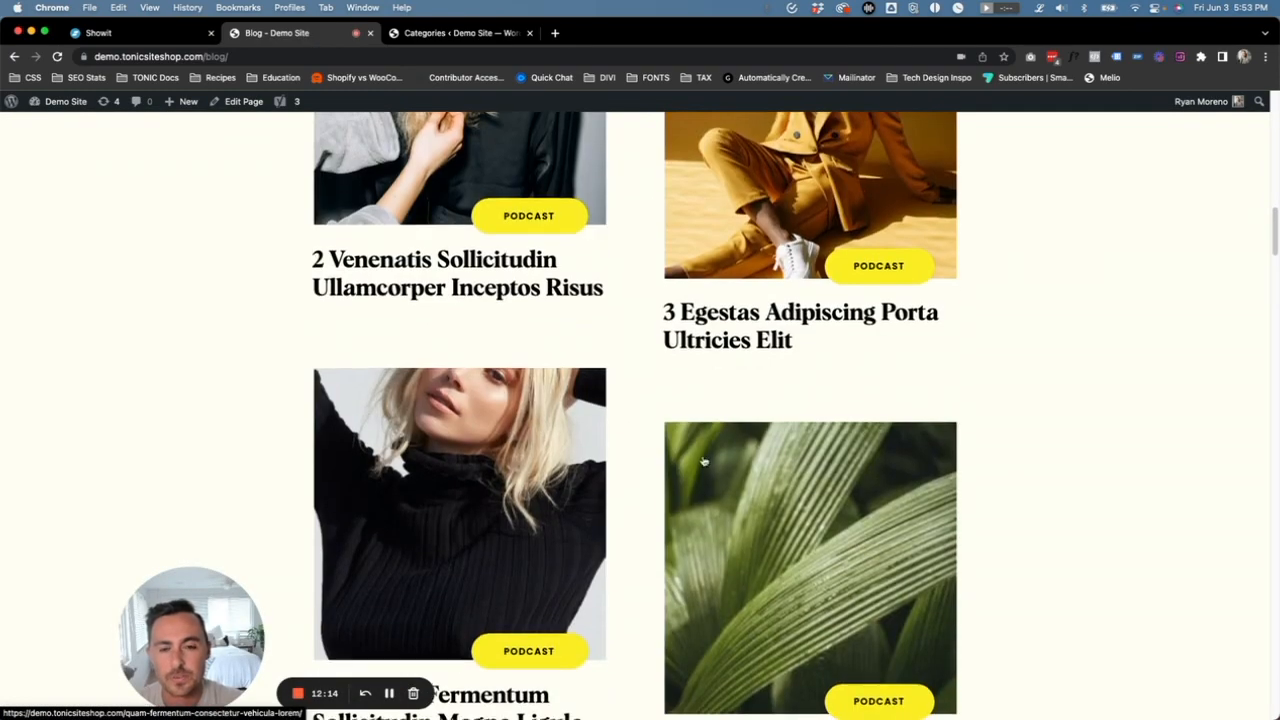
scroll(628, 434, "down", 3)
Switch to Showit and open the WELCOME TO THE BLOG line, THE LATEST heading and intro paragraph for editing in turn
left_click(137, 34)
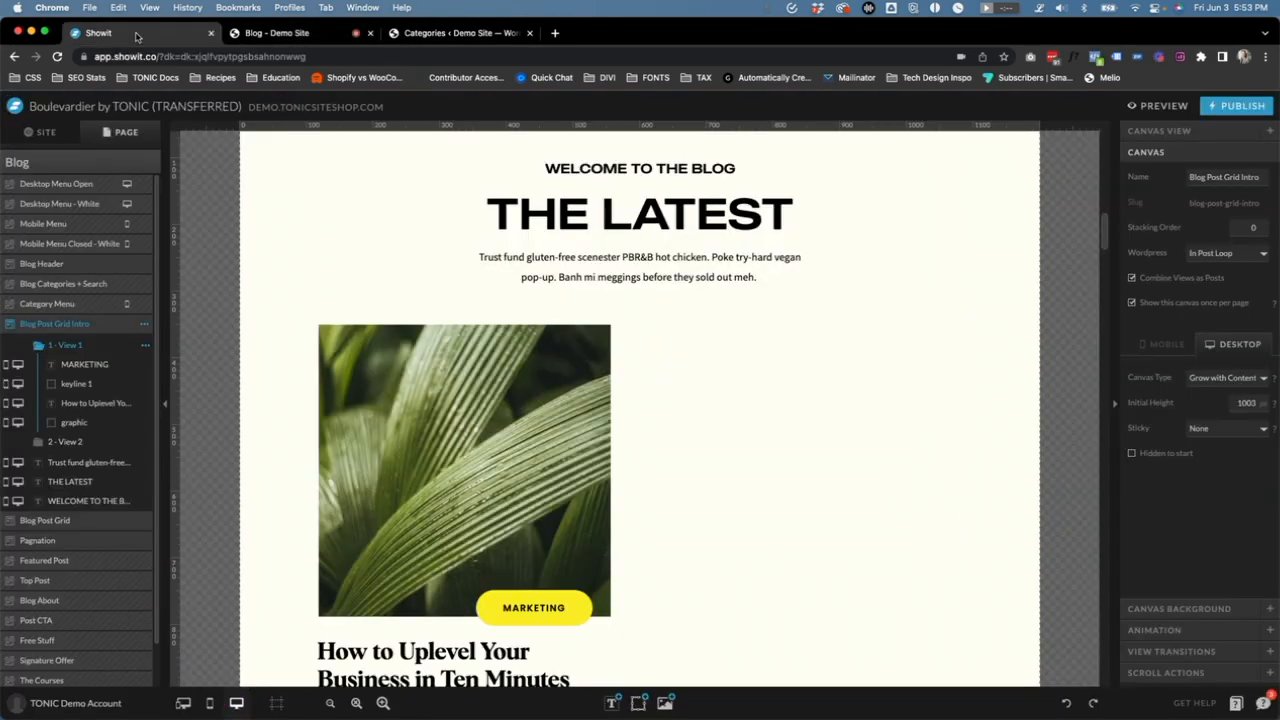
scroll(706, 334, "down", 3)
scroll(703, 326, "up", 5)
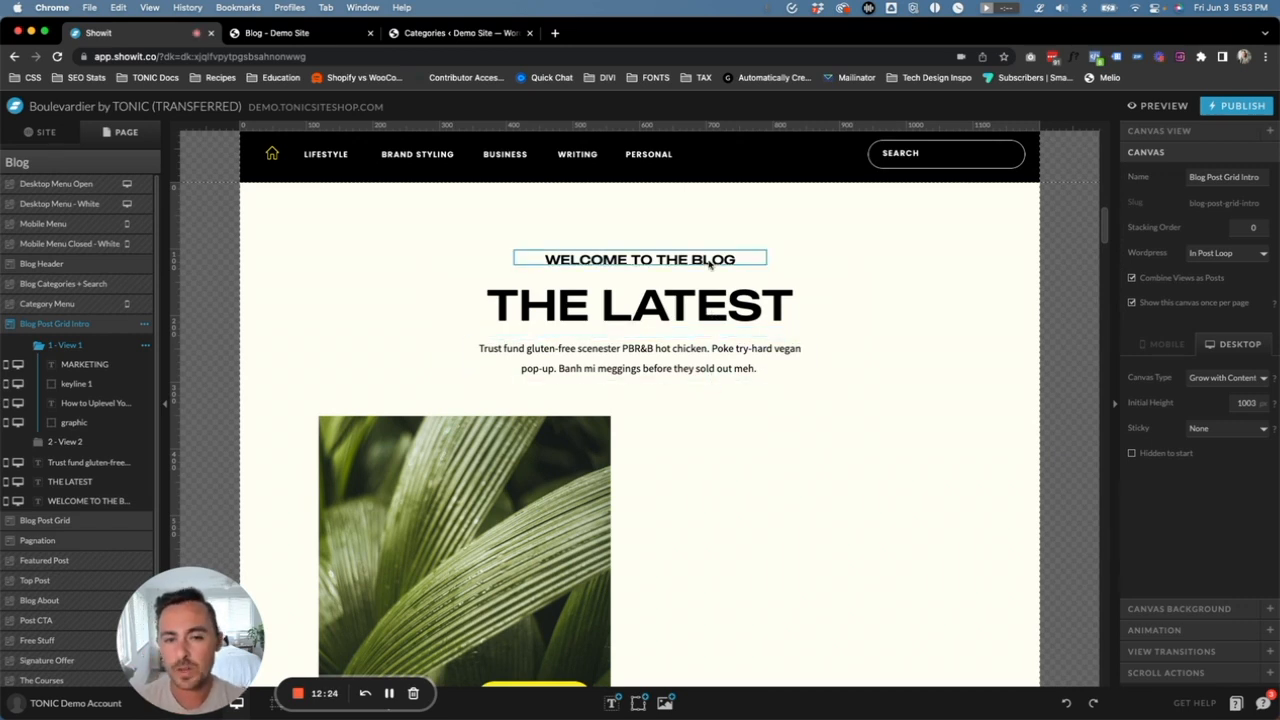
double_click(581, 259)
left_click(768, 262)
double_click(748, 259)
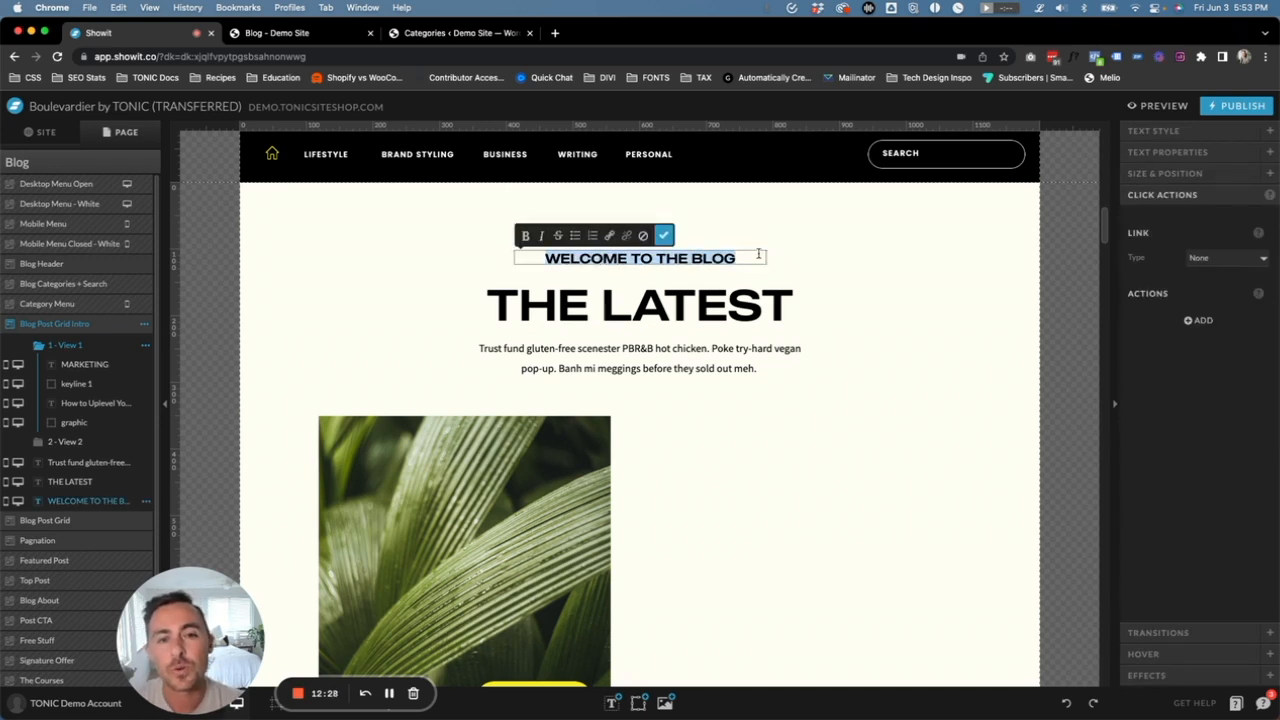
left_click(806, 255)
double_click(648, 310)
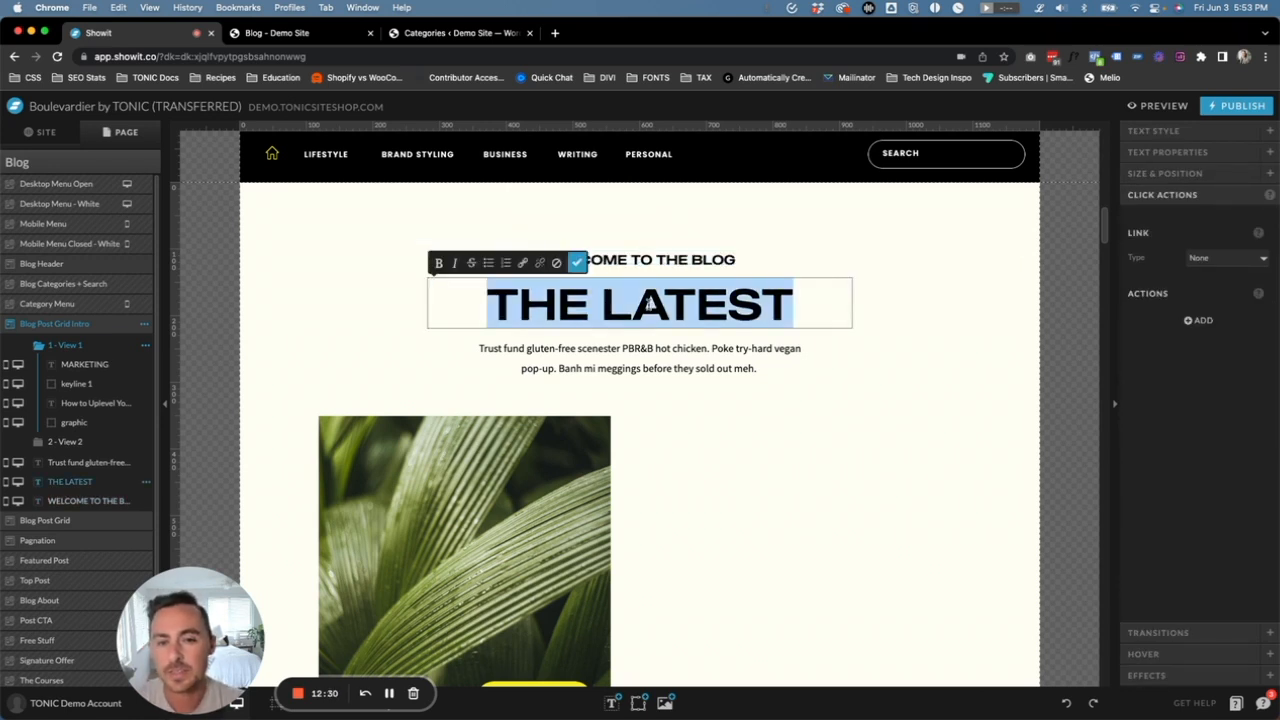
double_click(672, 356)
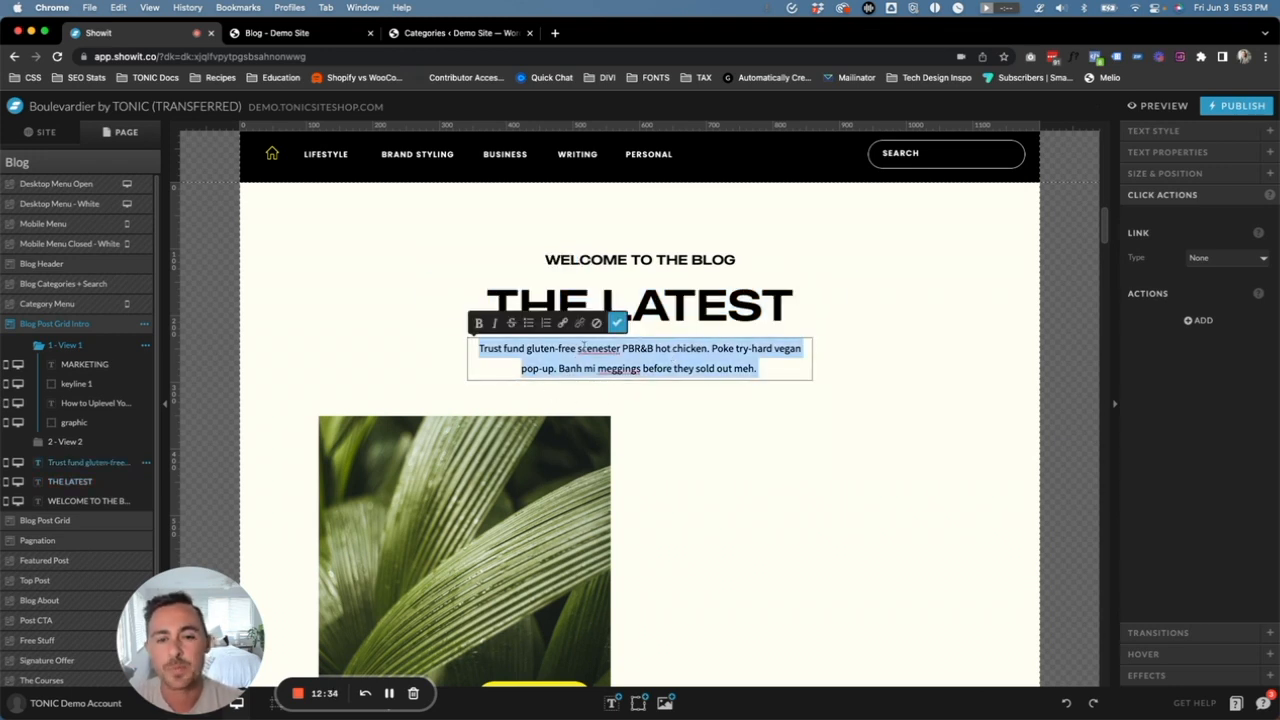
left_click(617, 323)
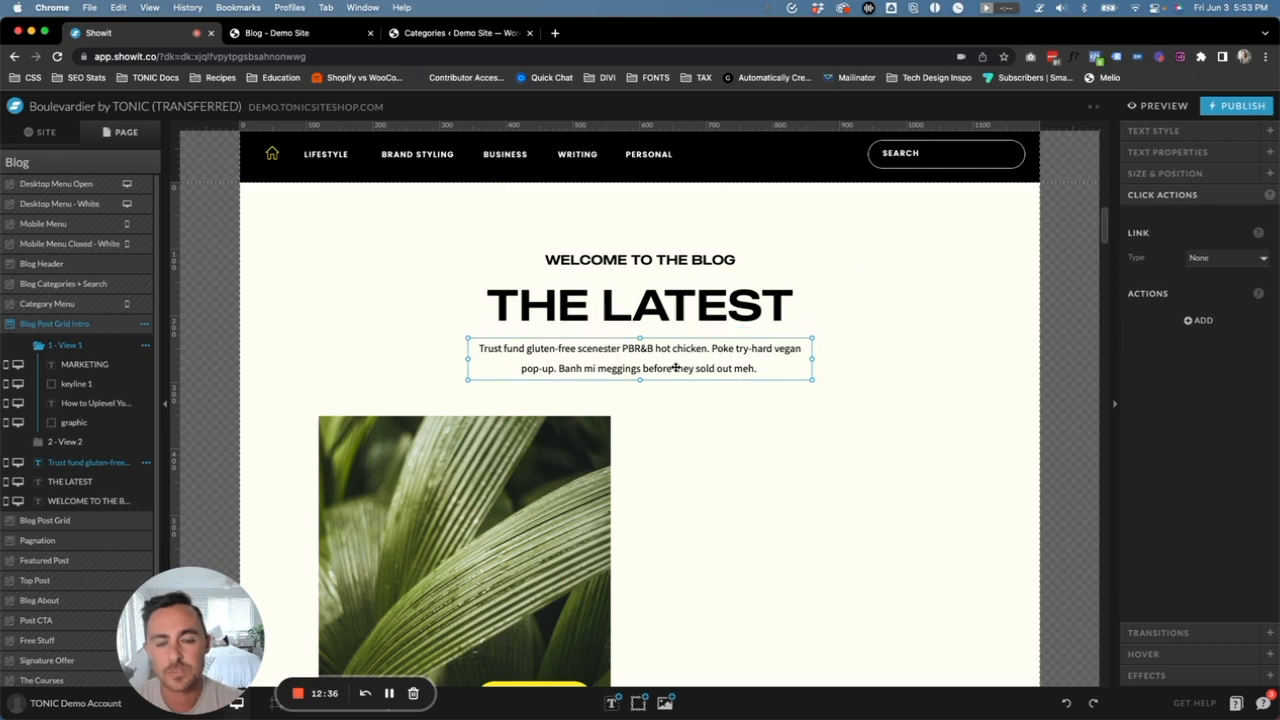
left_click(898, 360)
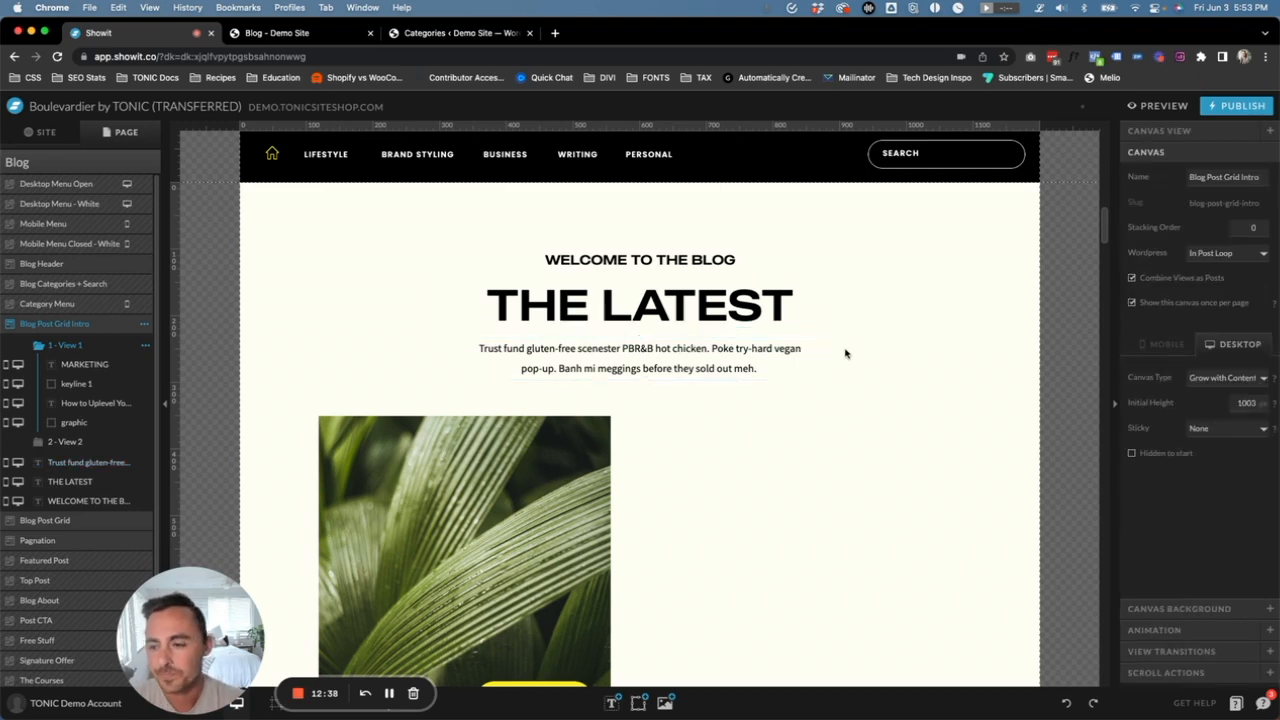
Open the Blog Top Post site canvas from the Blog template and open the first post title for text editing
scroll(853, 349, "down", 5)
scroll(700, 350, "down", 8)
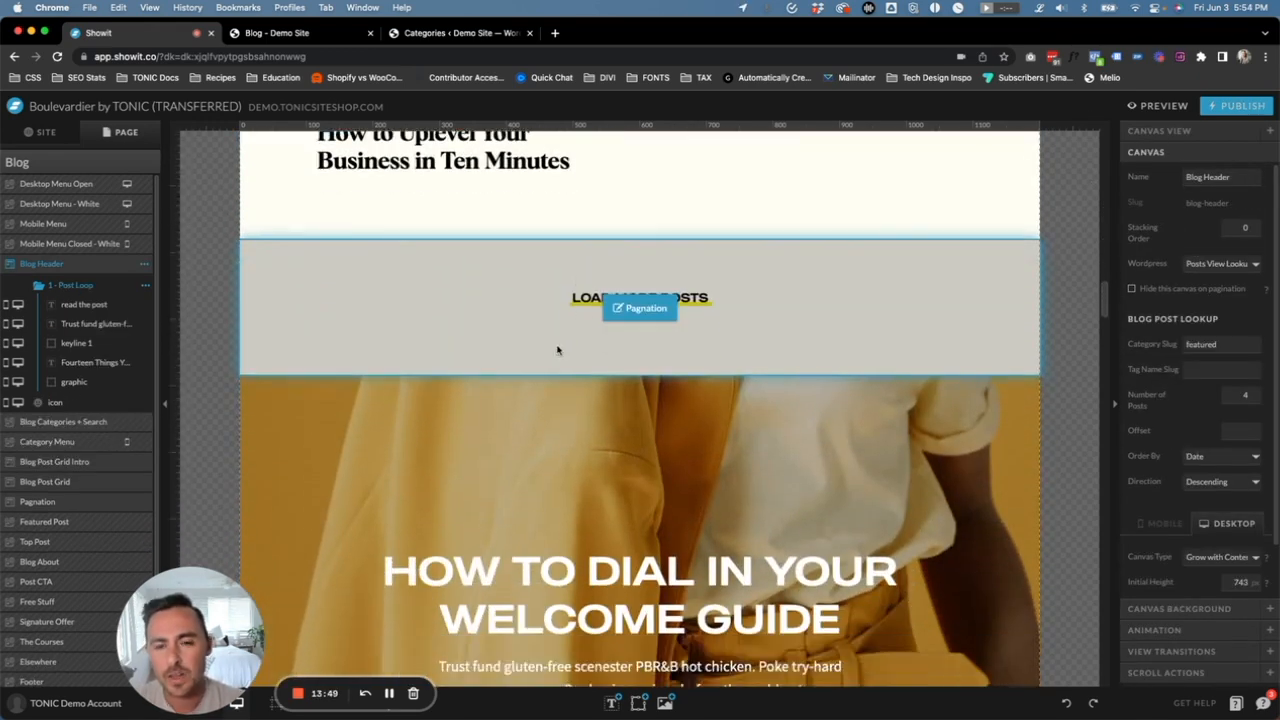
scroll(576, 355, "down", 4)
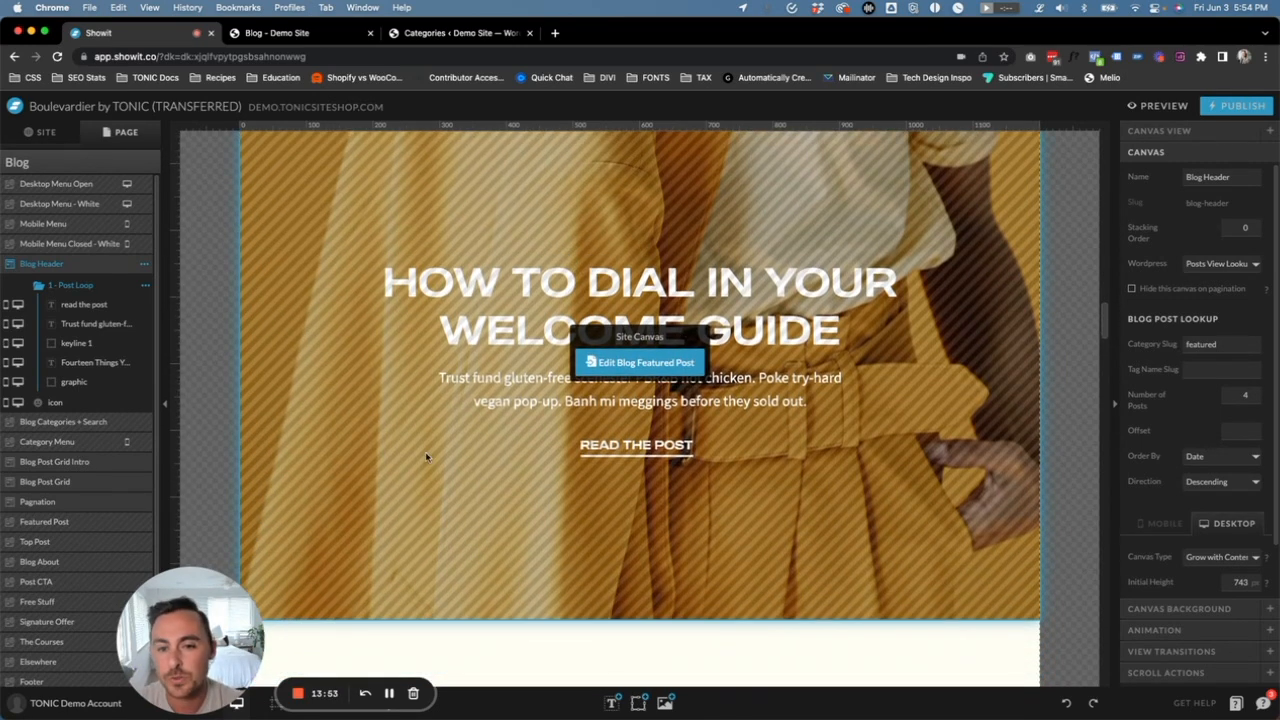
scroll(505, 324, "down", 8)
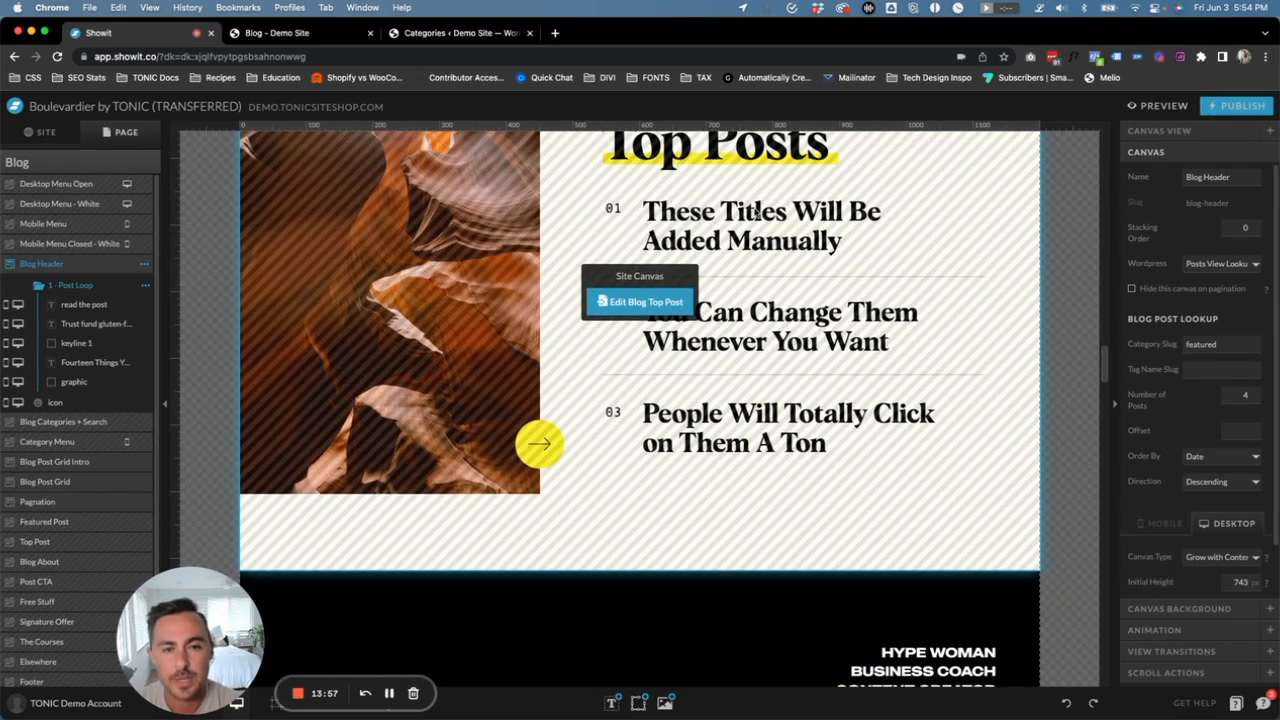
left_click(645, 302)
left_click(738, 294)
left_click(736, 295)
triple_click(736, 297)
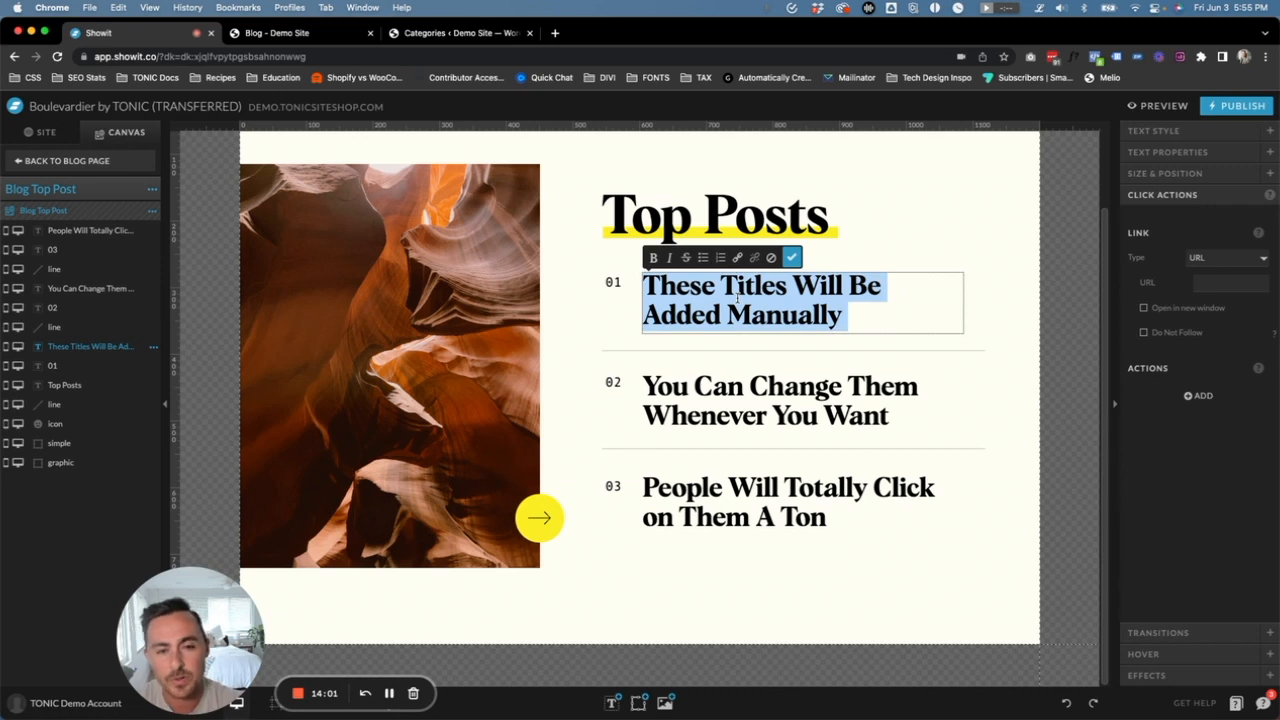
left_click(796, 259)
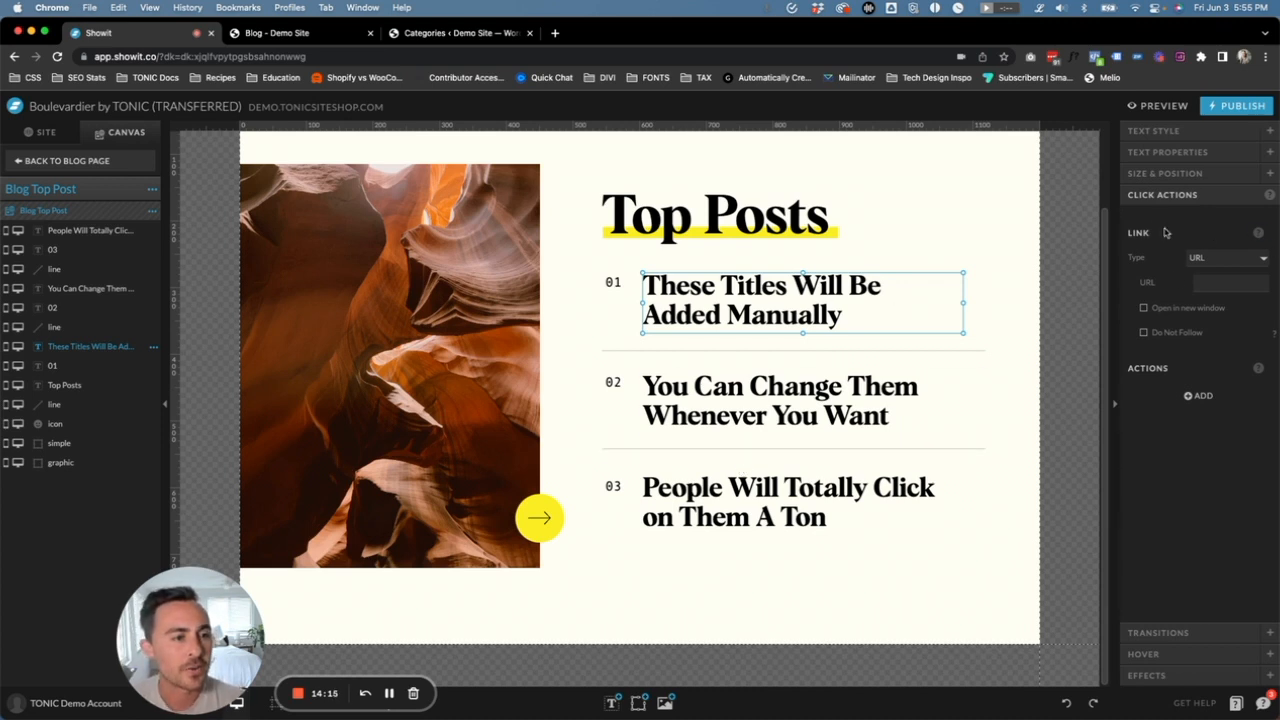
Check the link type choices and the URL field for the first Top Posts title
left_click(1214, 260)
left_click(1214, 260)
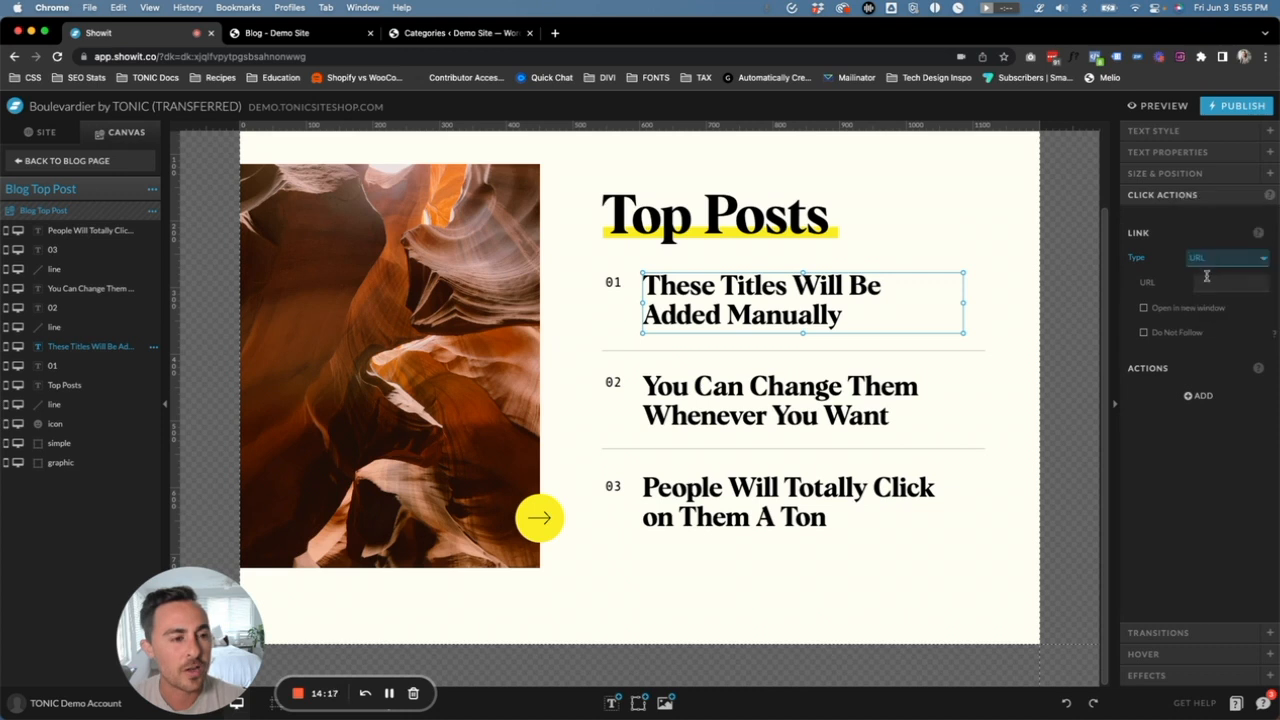
left_click(1216, 285)
left_click(1195, 226)
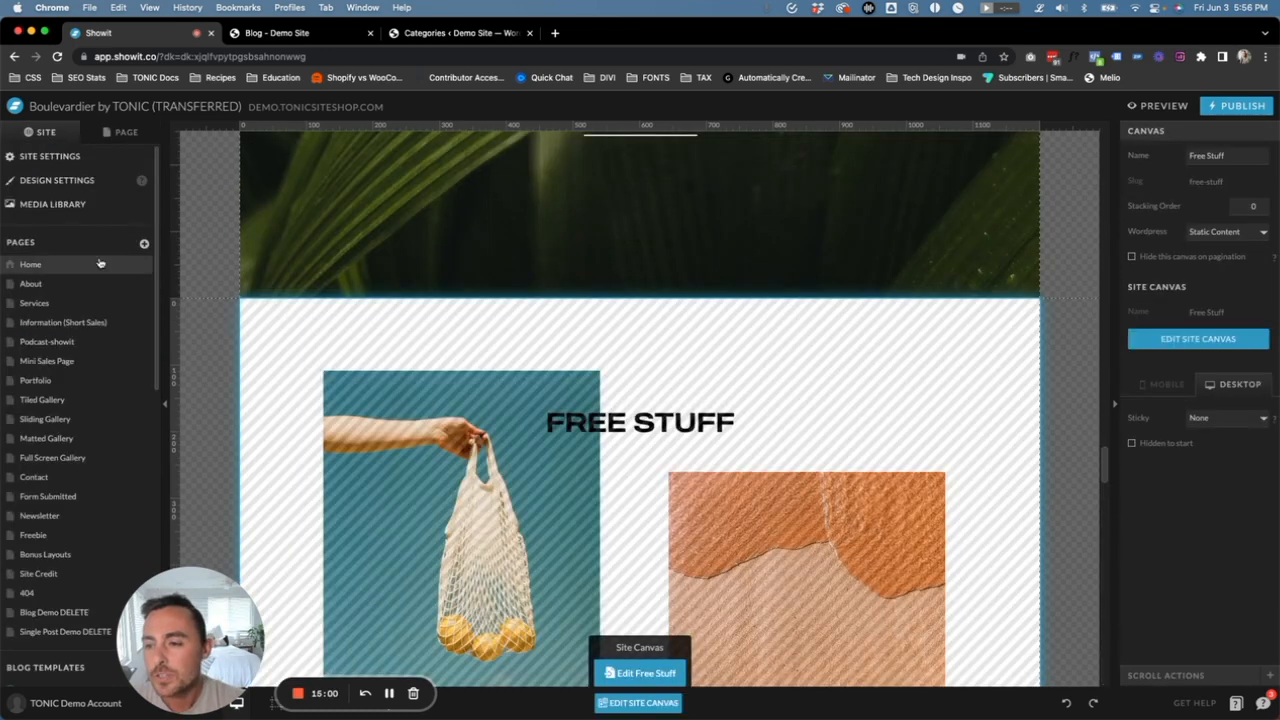
Open the Single Post blog template and review its WordPress Template options, keeping Single Post selected
scroll(92, 284, "down", 8)
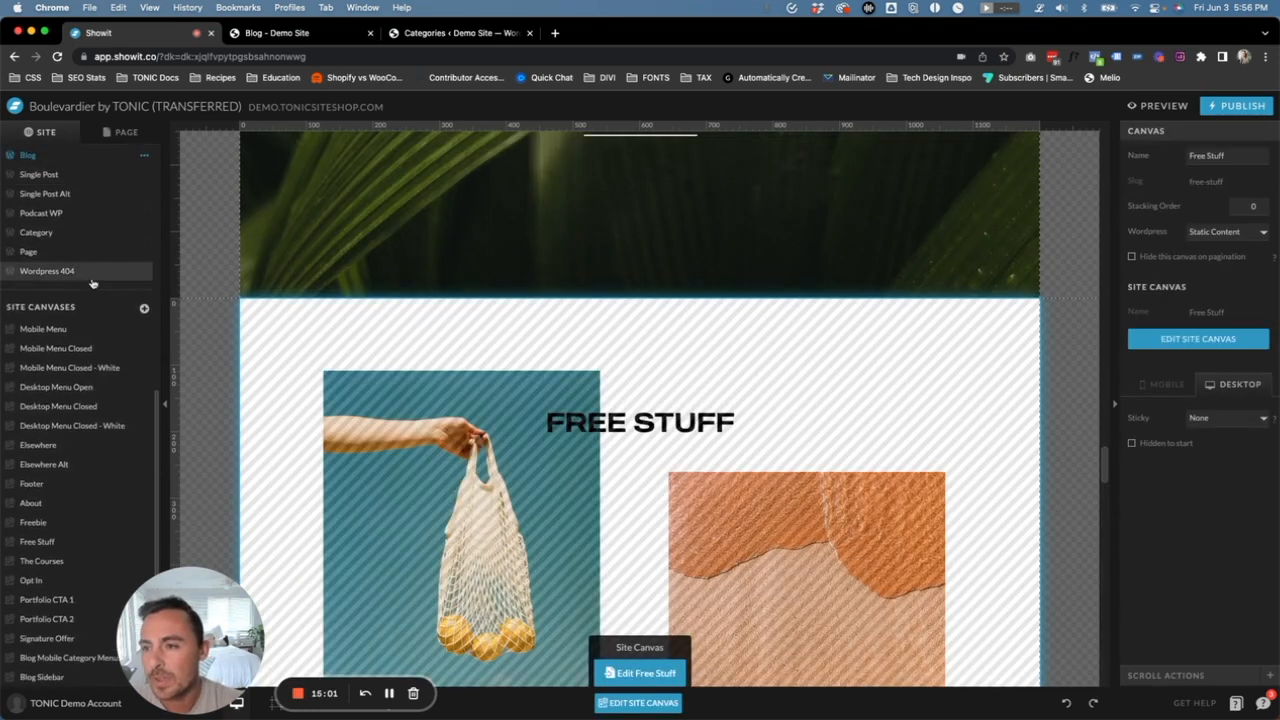
scroll(92, 284, "up", 3)
left_click(45, 303)
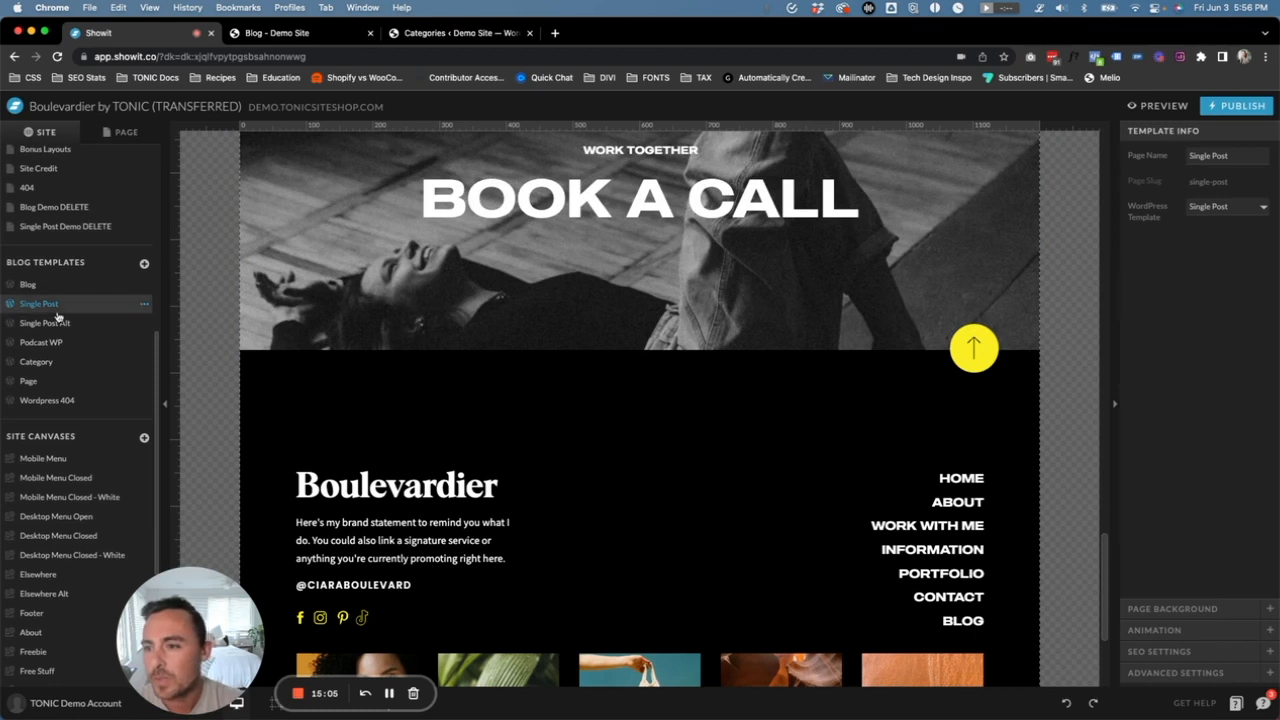
left_click(118, 133)
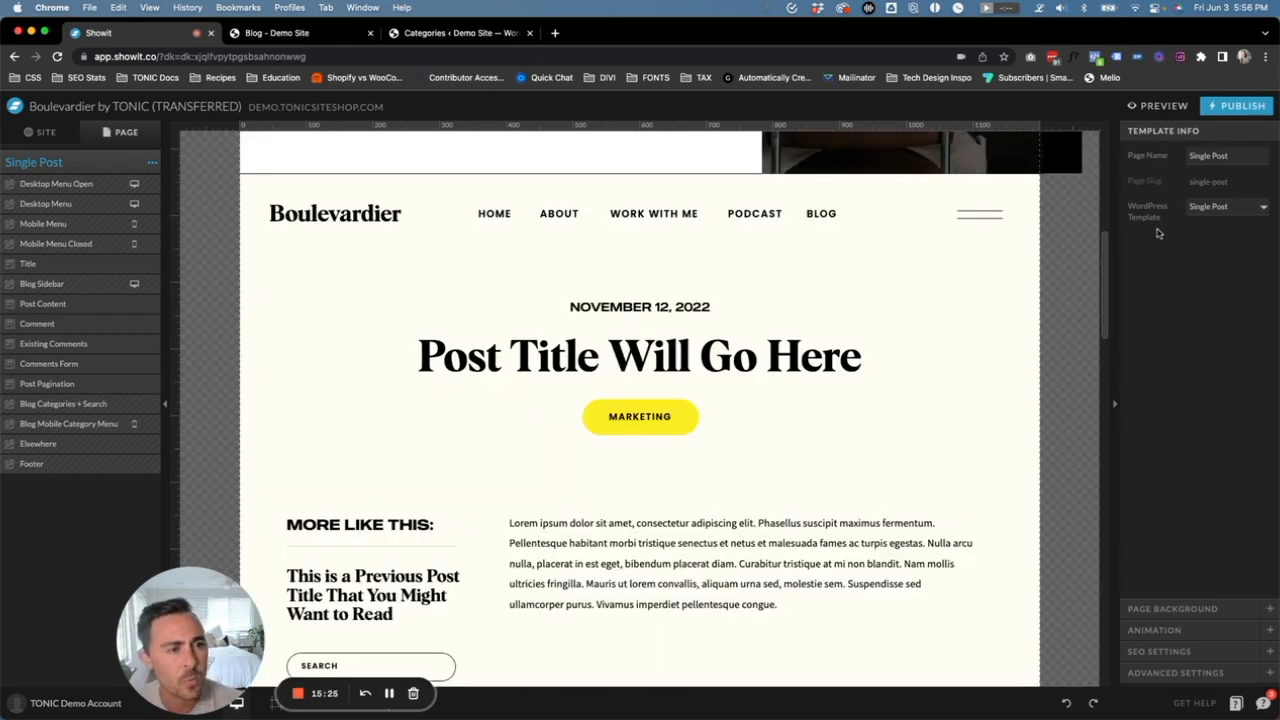
left_click(1237, 209)
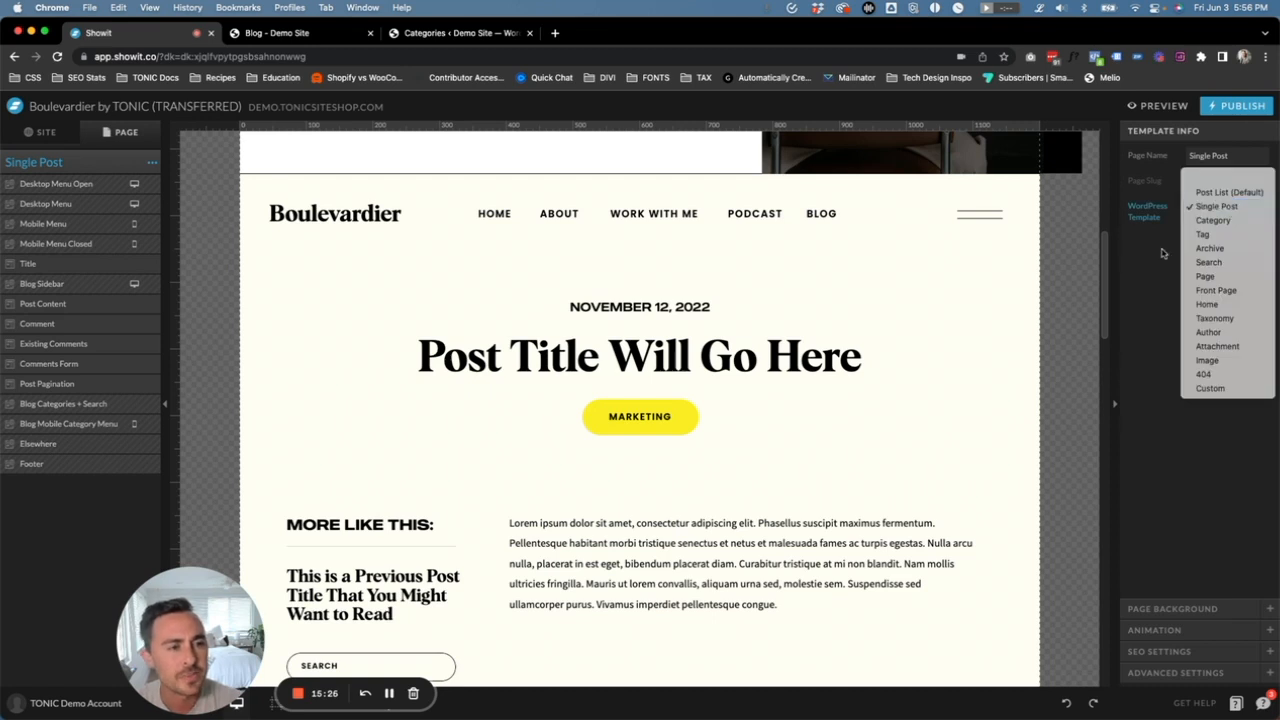
left_click(1229, 207)
Review the WordPress Template options of the Single Post Alt template, keeping the blank choice, and return to the Single Post template
left_click(40, 134)
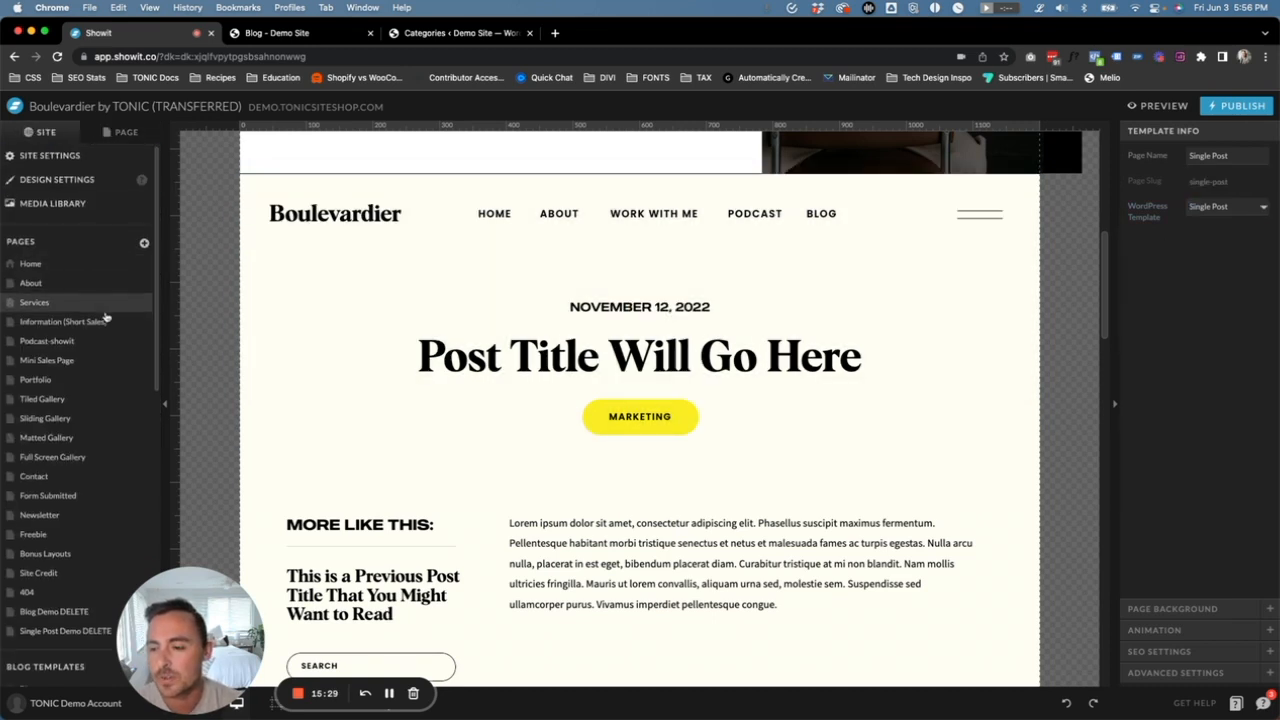
scroll(75, 320, "down", 8)
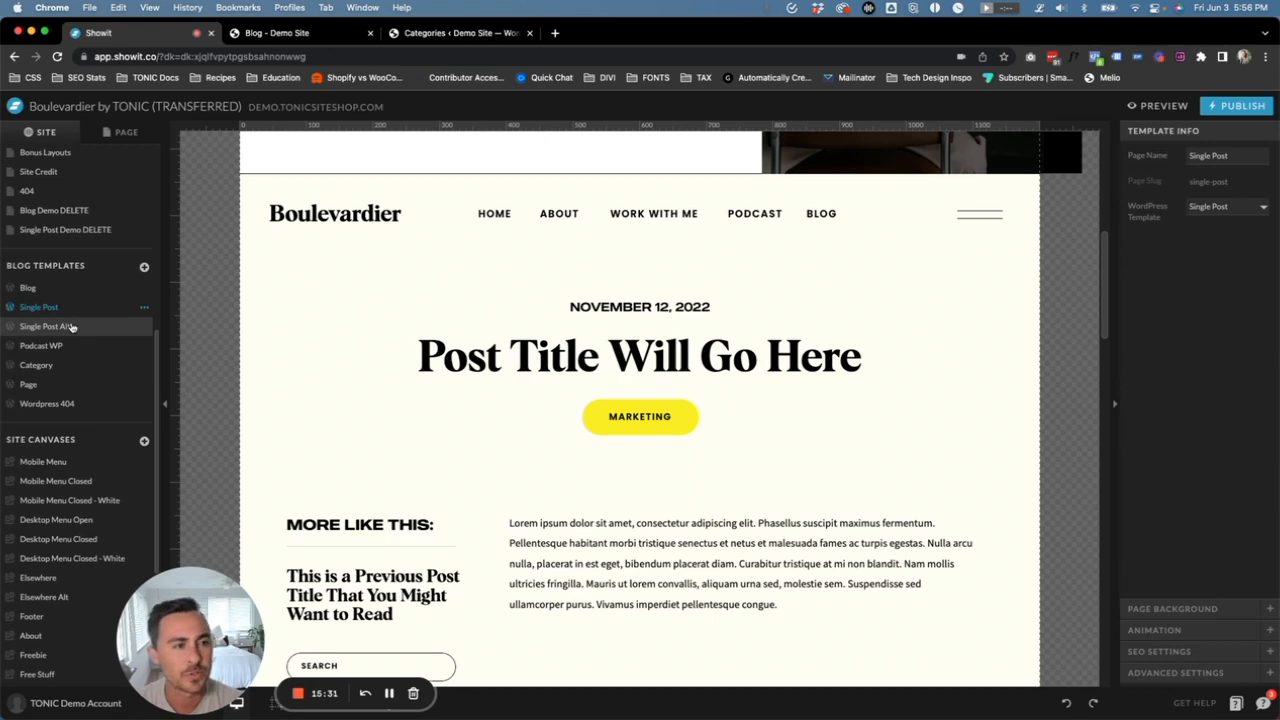
left_click(71, 327)
left_click(1192, 207)
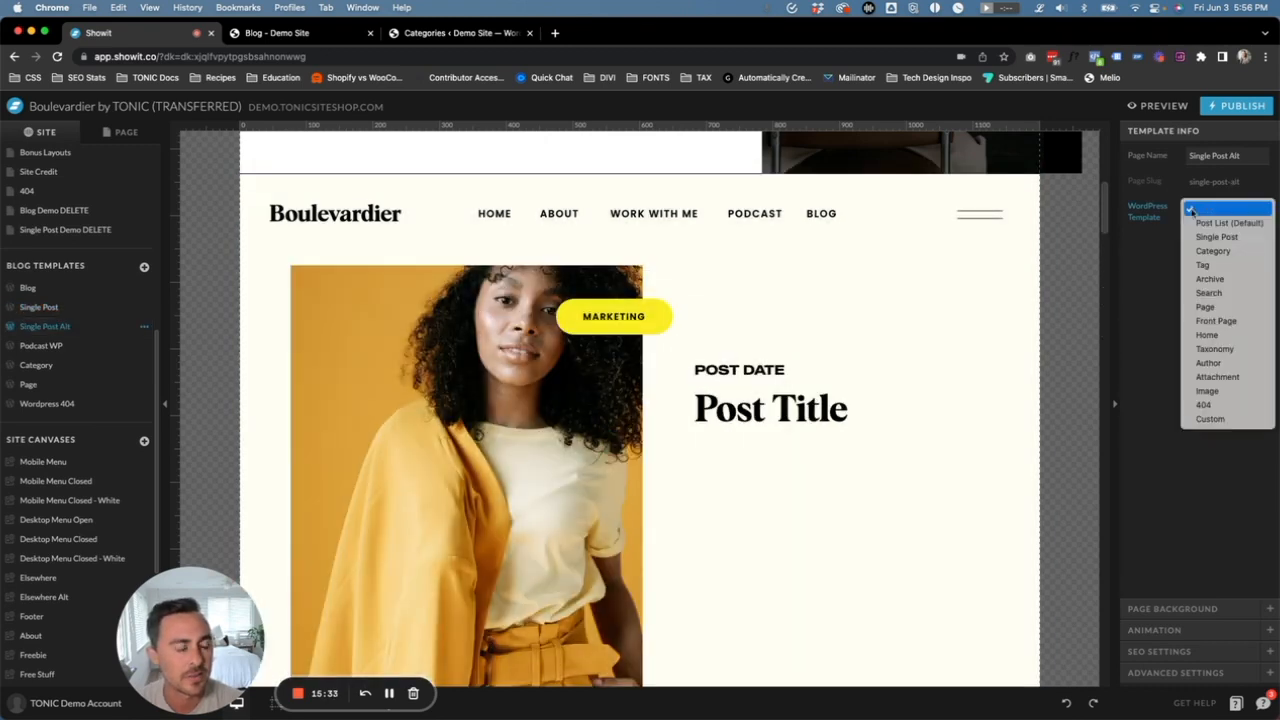
left_click(1205, 209)
left_click(39, 307)
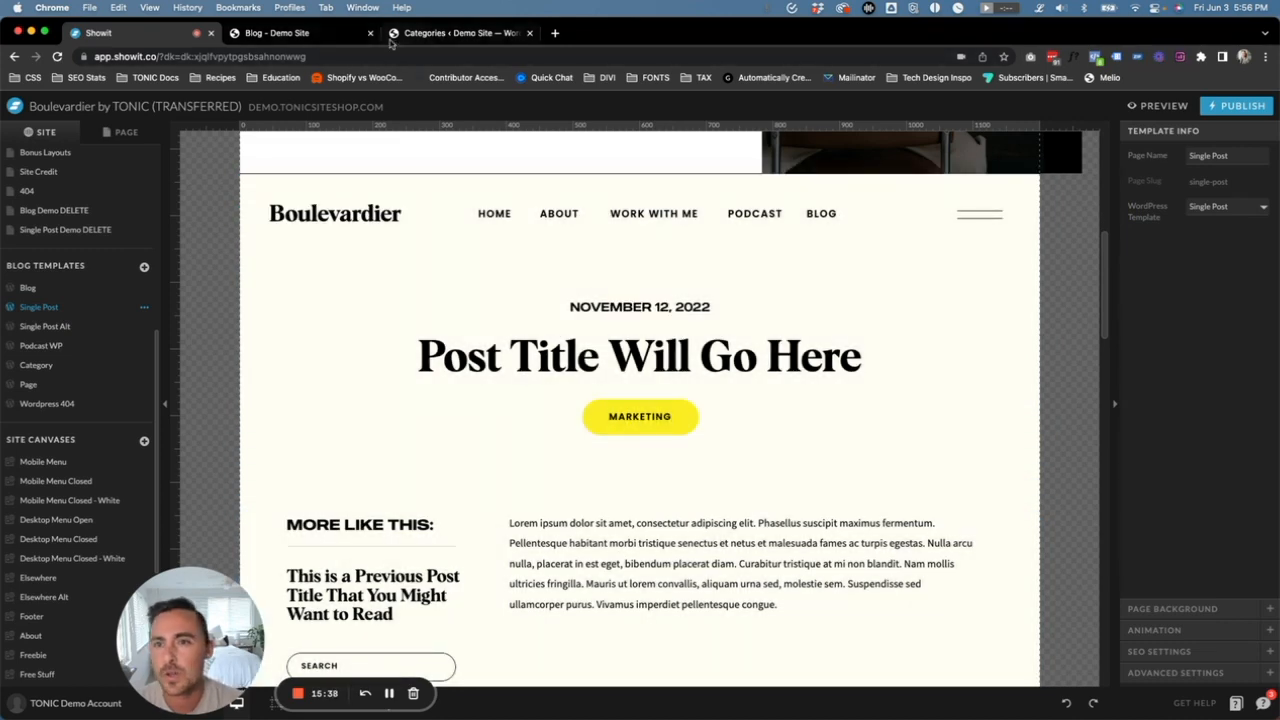
Switch to the live blog, open the 00 Single Post Example post and highlight its publication date
left_click(382, 40)
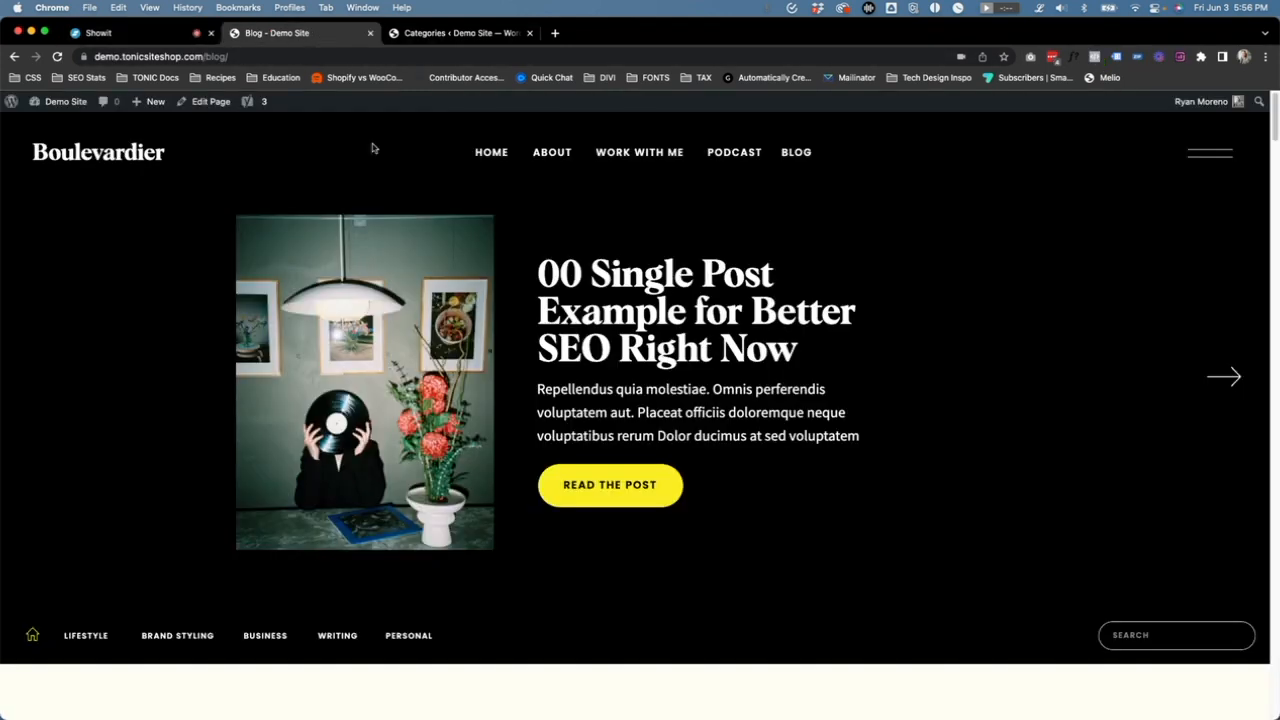
scroll(517, 309, "down", 2)
left_click(638, 198)
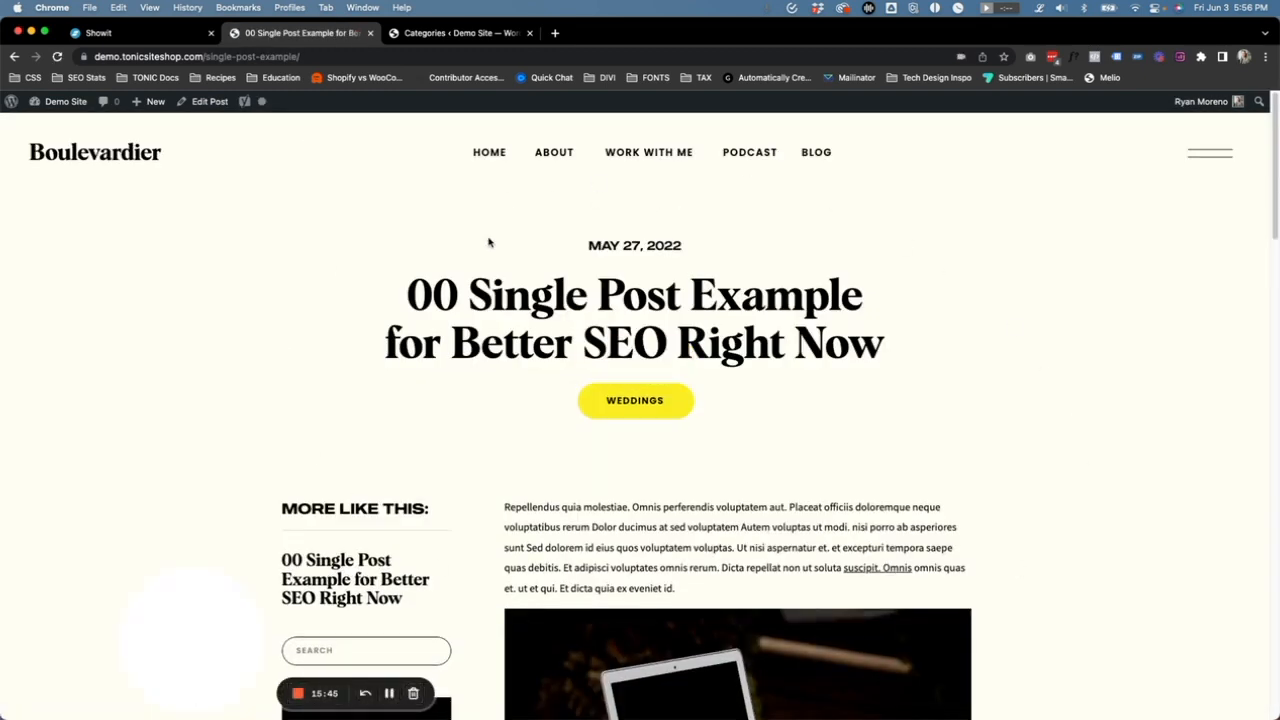
scroll(661, 276, "down", 2)
scroll(661, 276, "up", 2)
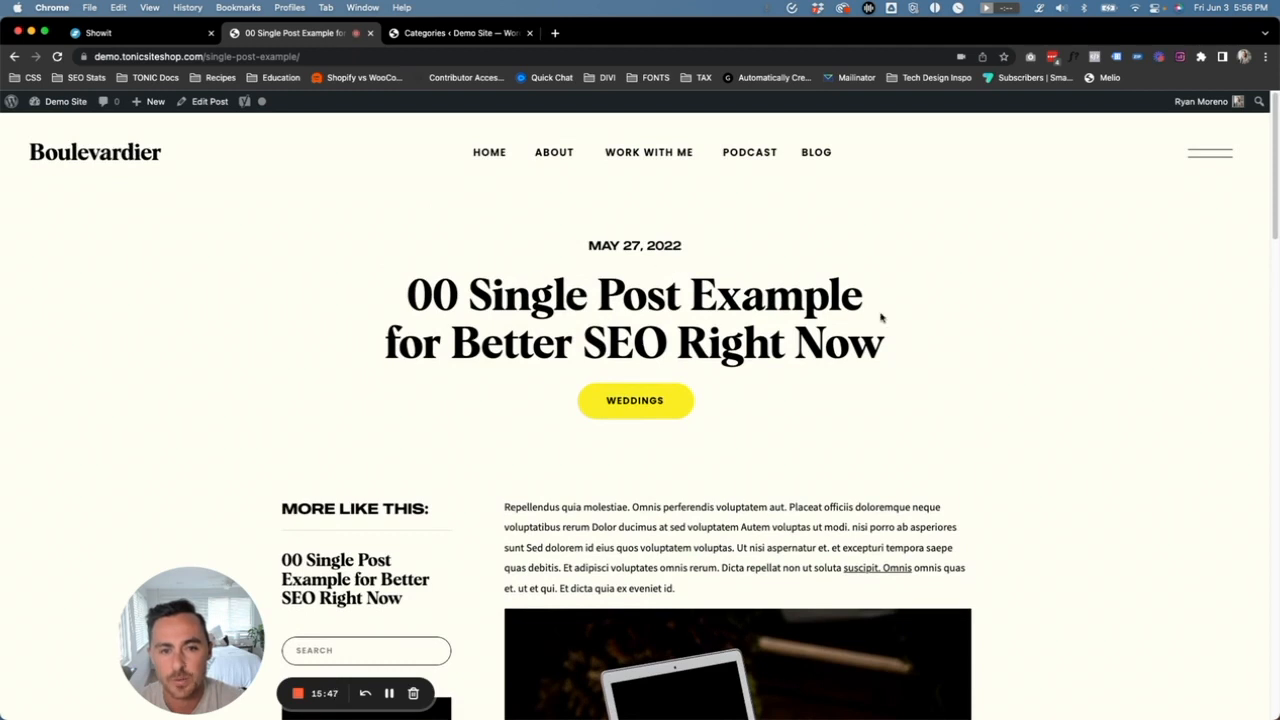
left_click_drag(682, 246, 587, 246)
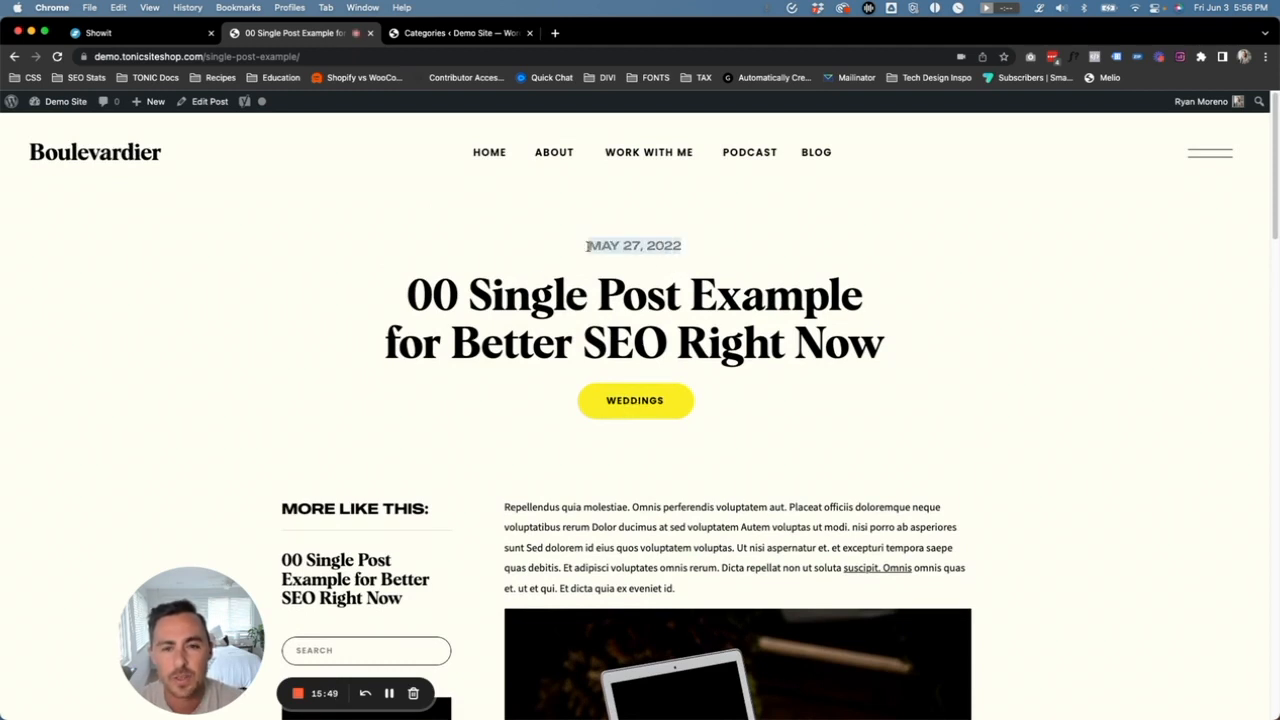
Return from the live post to the Showit editor and clear the WordPress Template setting of the Single Post template
scroll(700, 540, "down", 2)
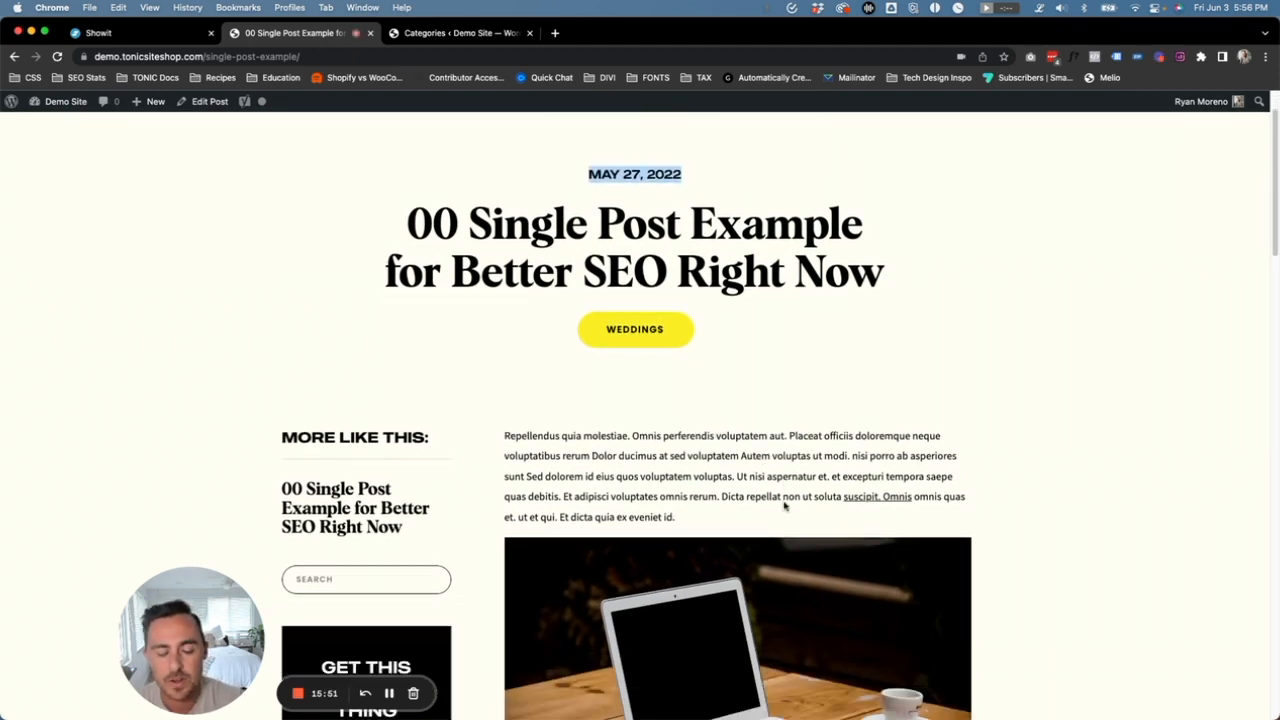
scroll(695, 500, "up", 1)
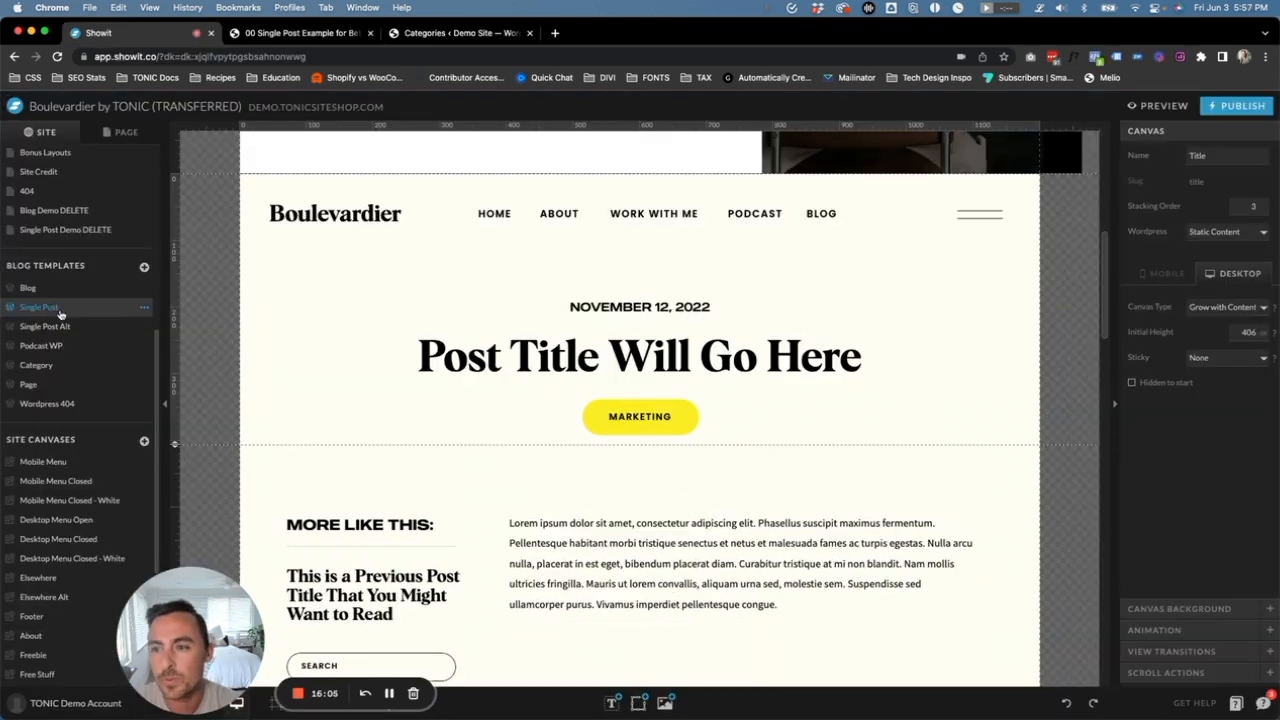
left_click(127, 133)
left_click(50, 164)
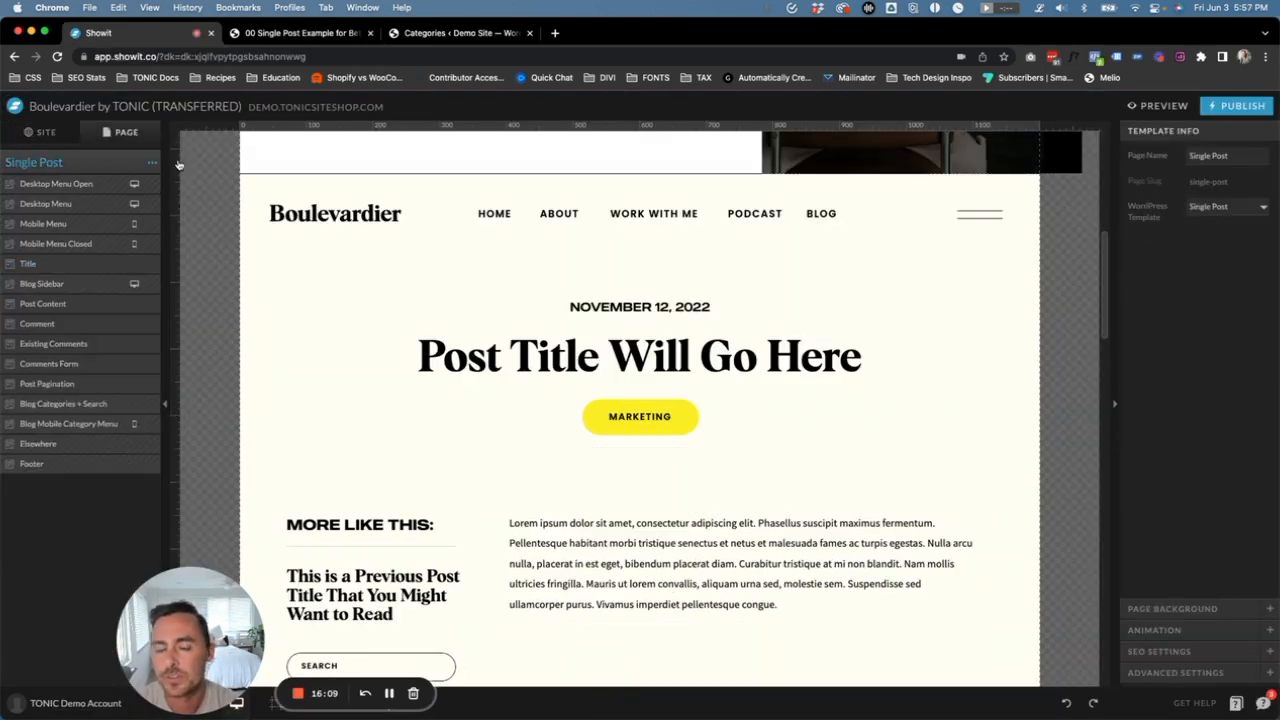
left_click(1214, 205)
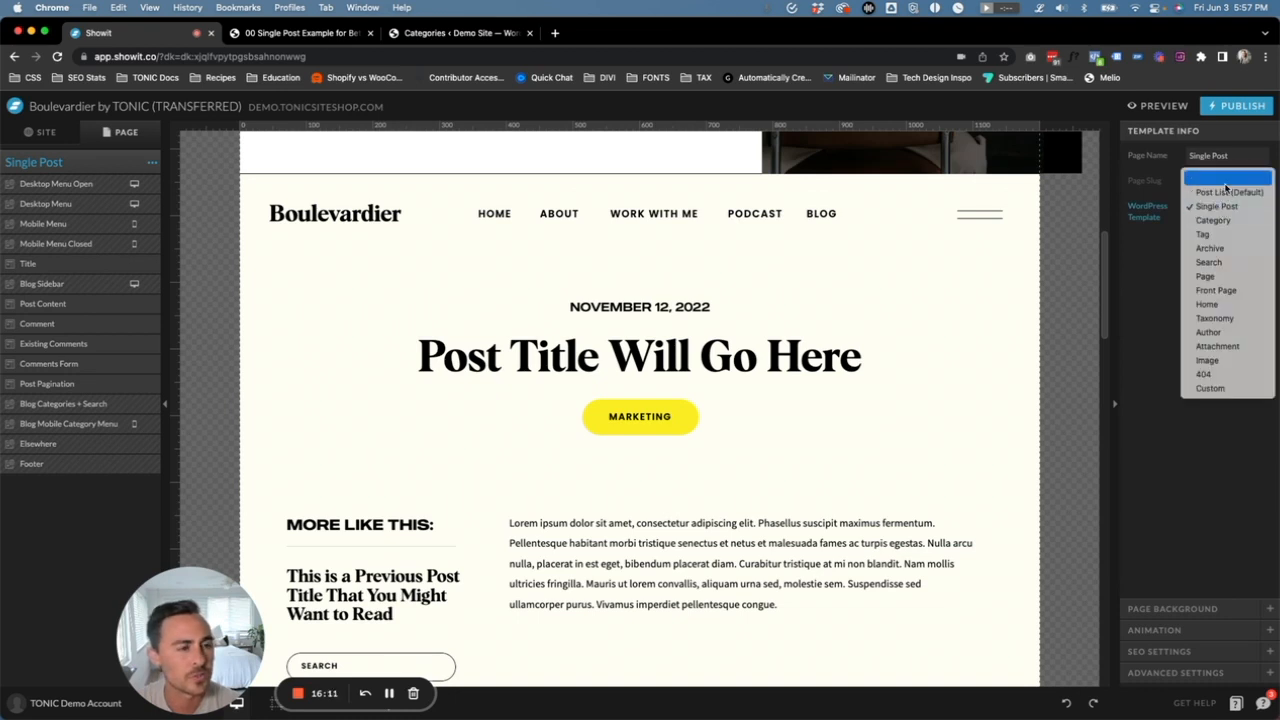
left_click(1225, 179)
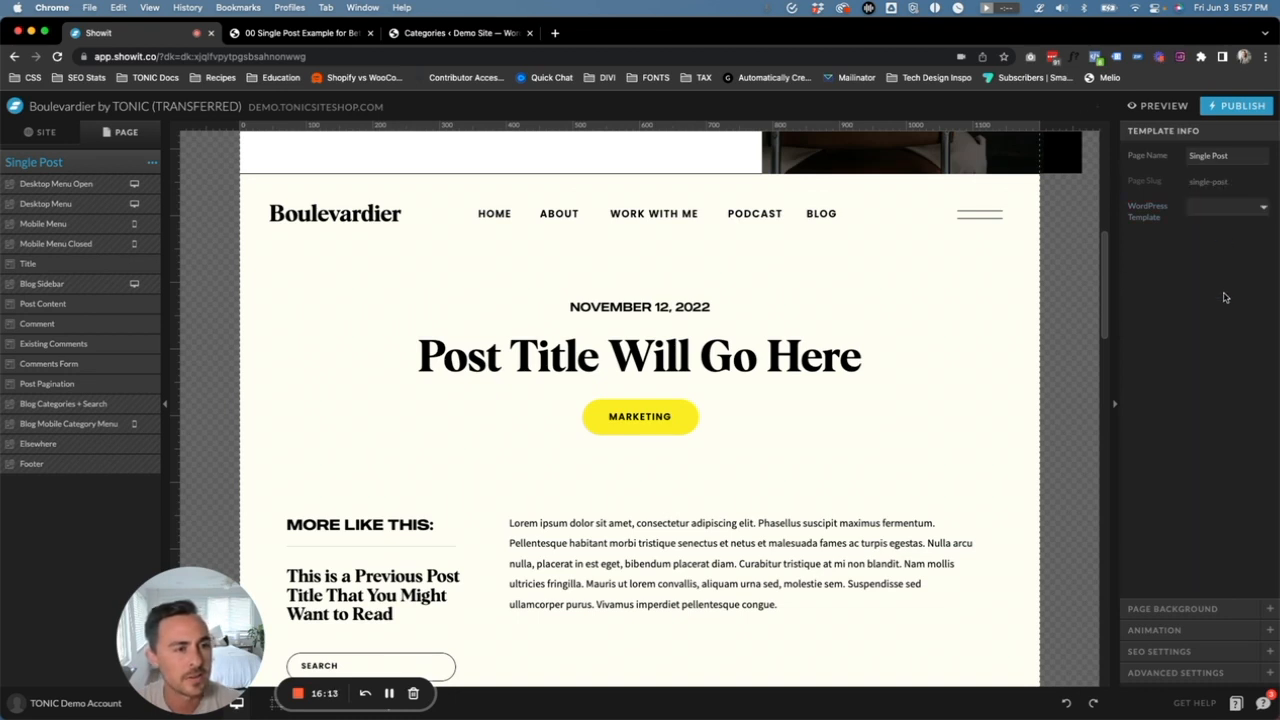
Open the Single Post Alt blog template and set its WordPress Template to Single Post
left_click(40, 132)
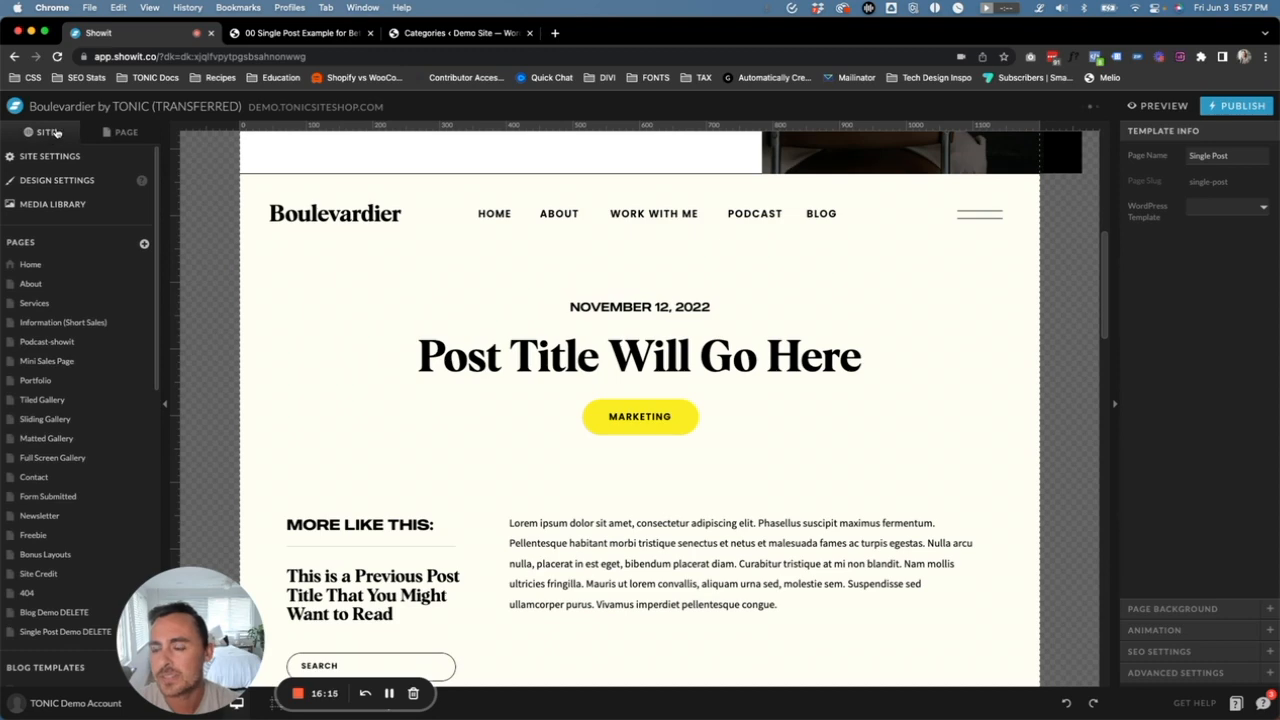
scroll(83, 330, "down", 5)
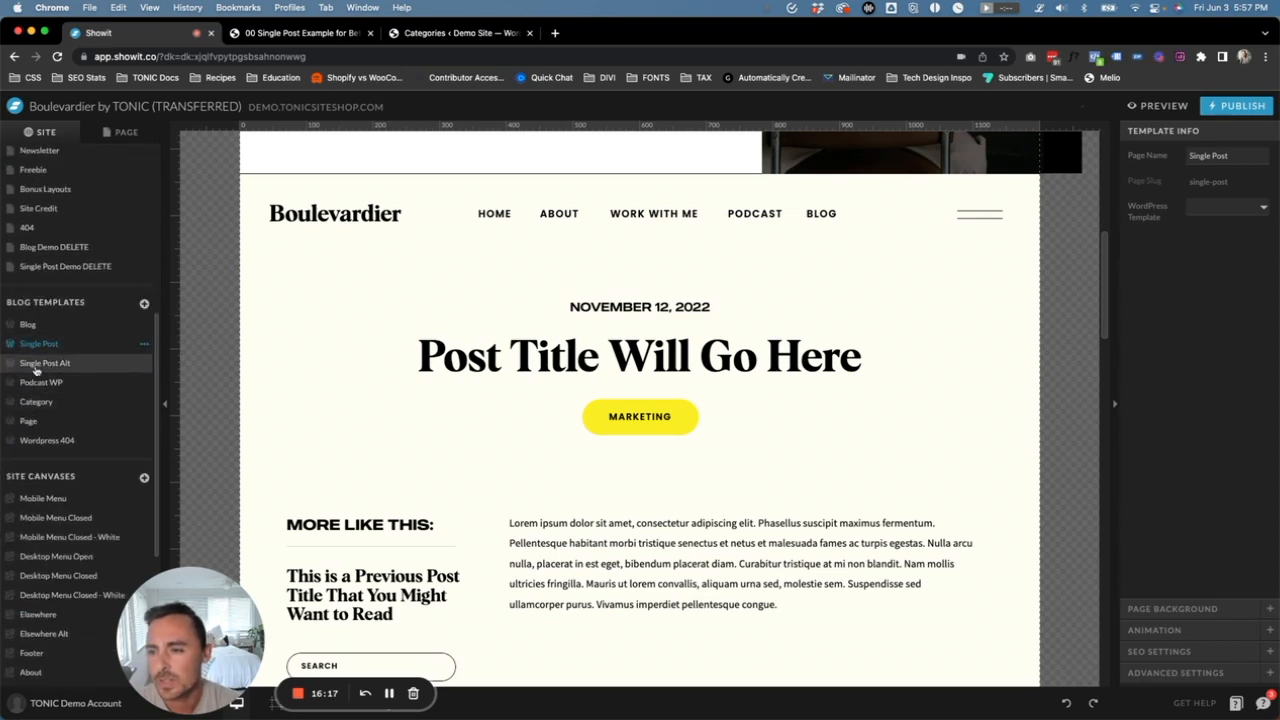
left_click(46, 365)
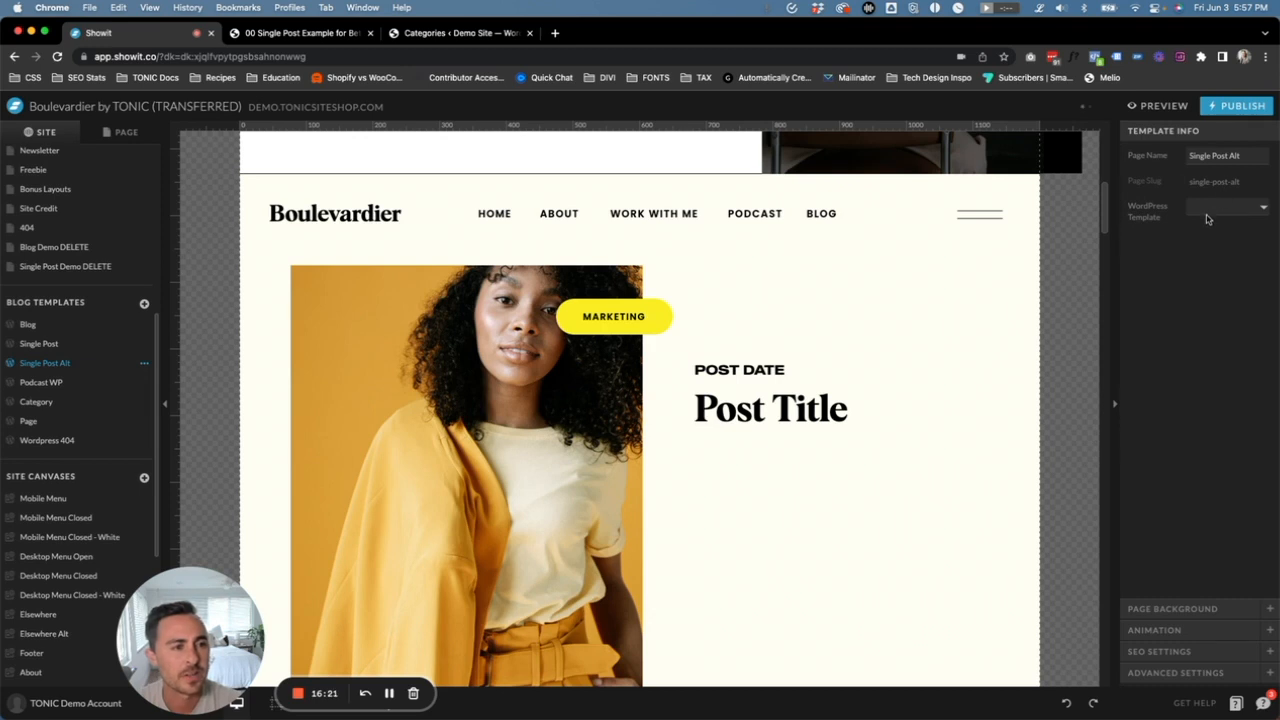
left_click(1214, 216)
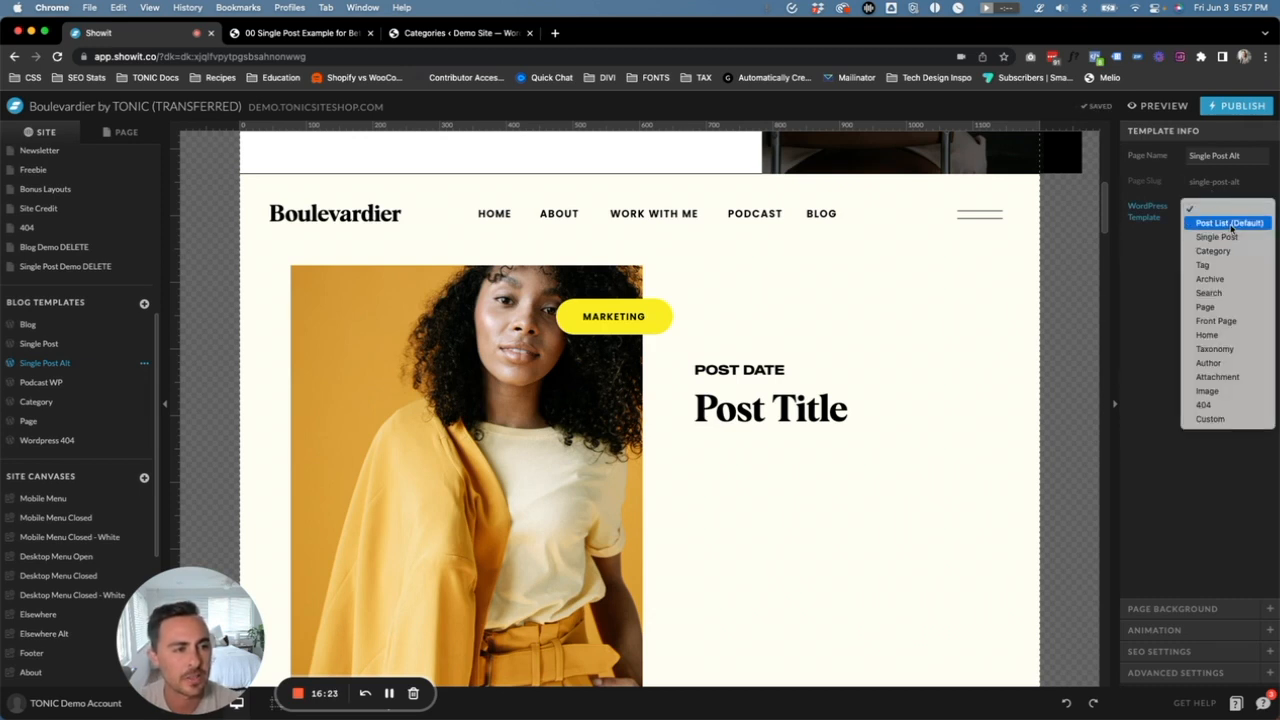
left_click(1231, 224)
left_click(1222, 214)
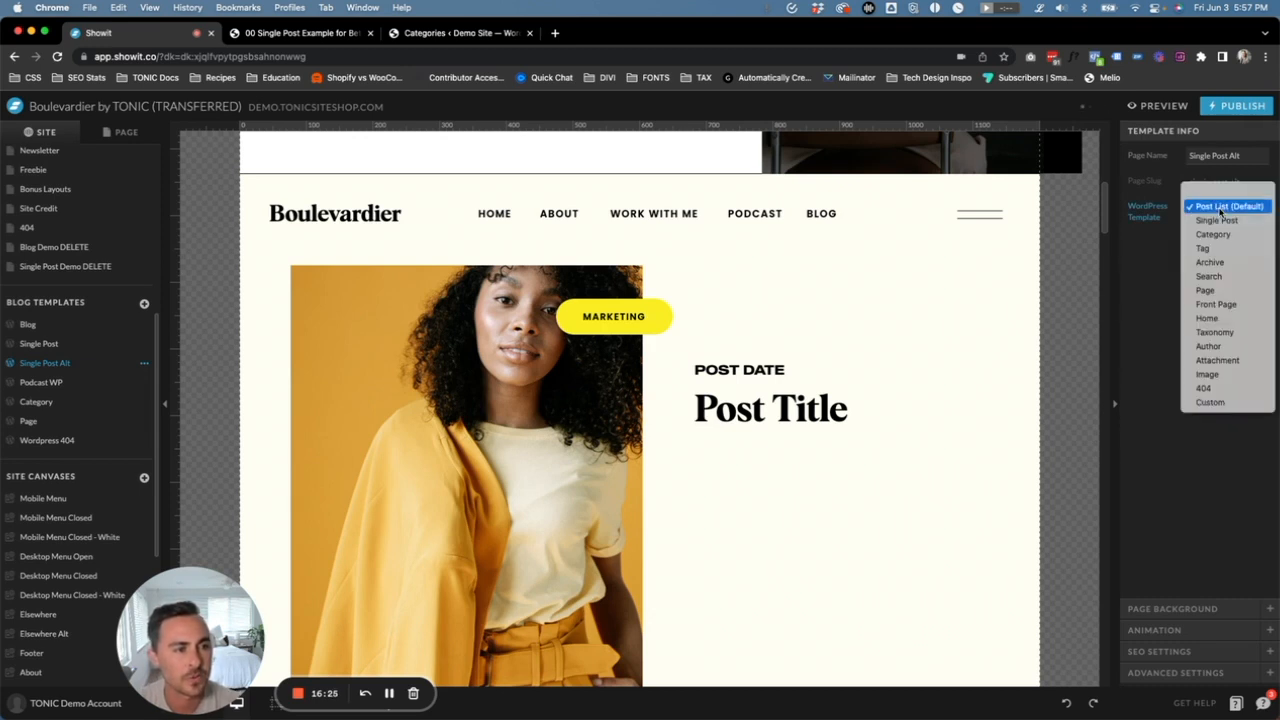
left_click(1224, 221)
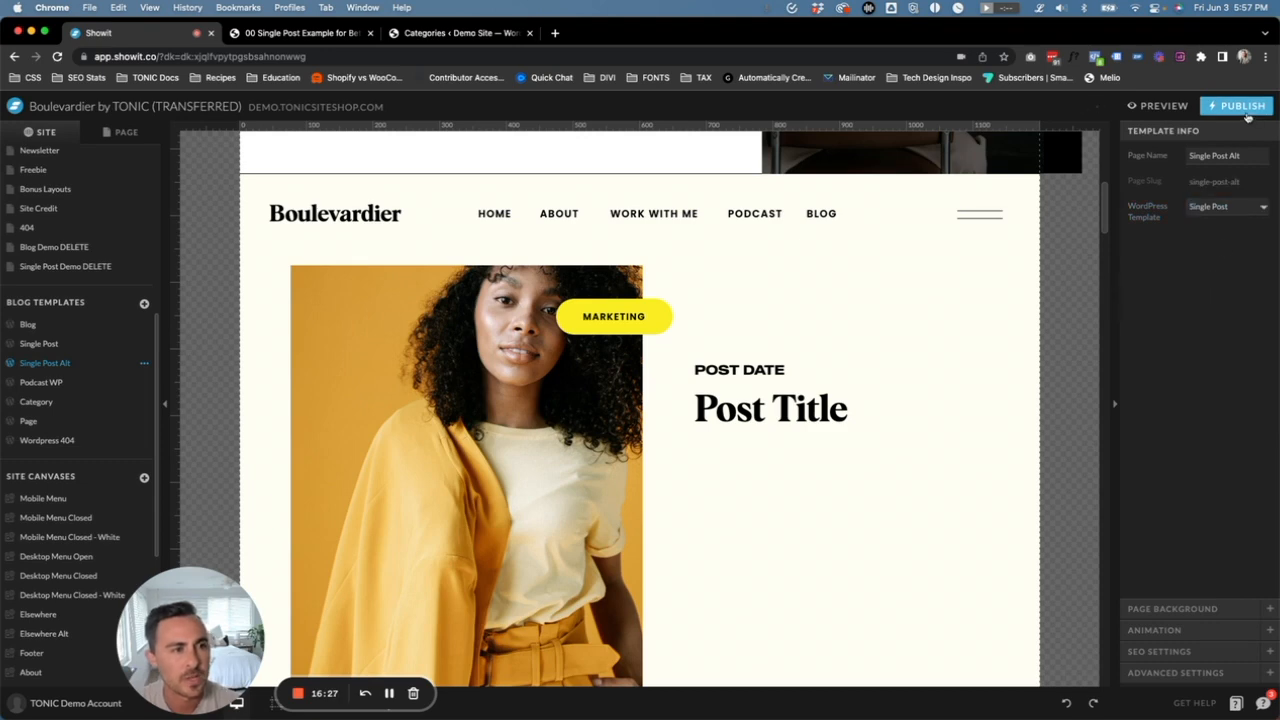
Publish the site together with its blog design and reload the live 00 Single Post Example page
left_click(1237, 105)
left_click(788, 348)
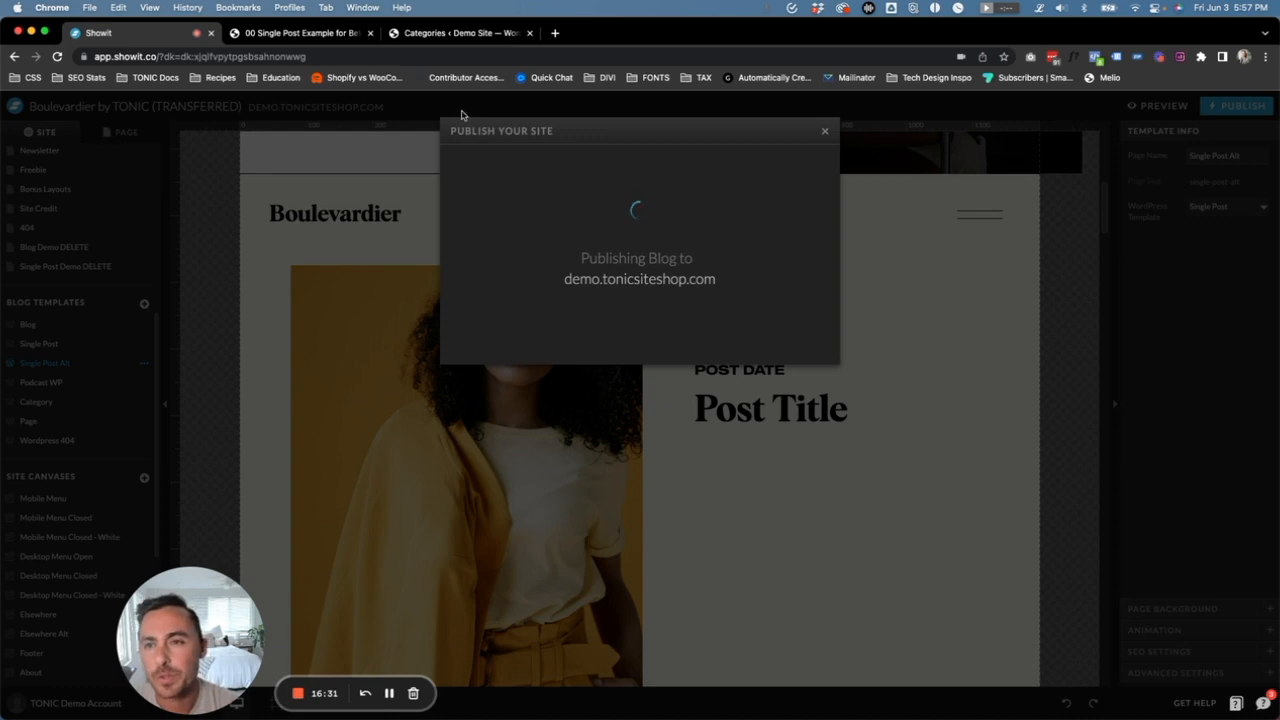
left_click(341, 35)
key("super+r")
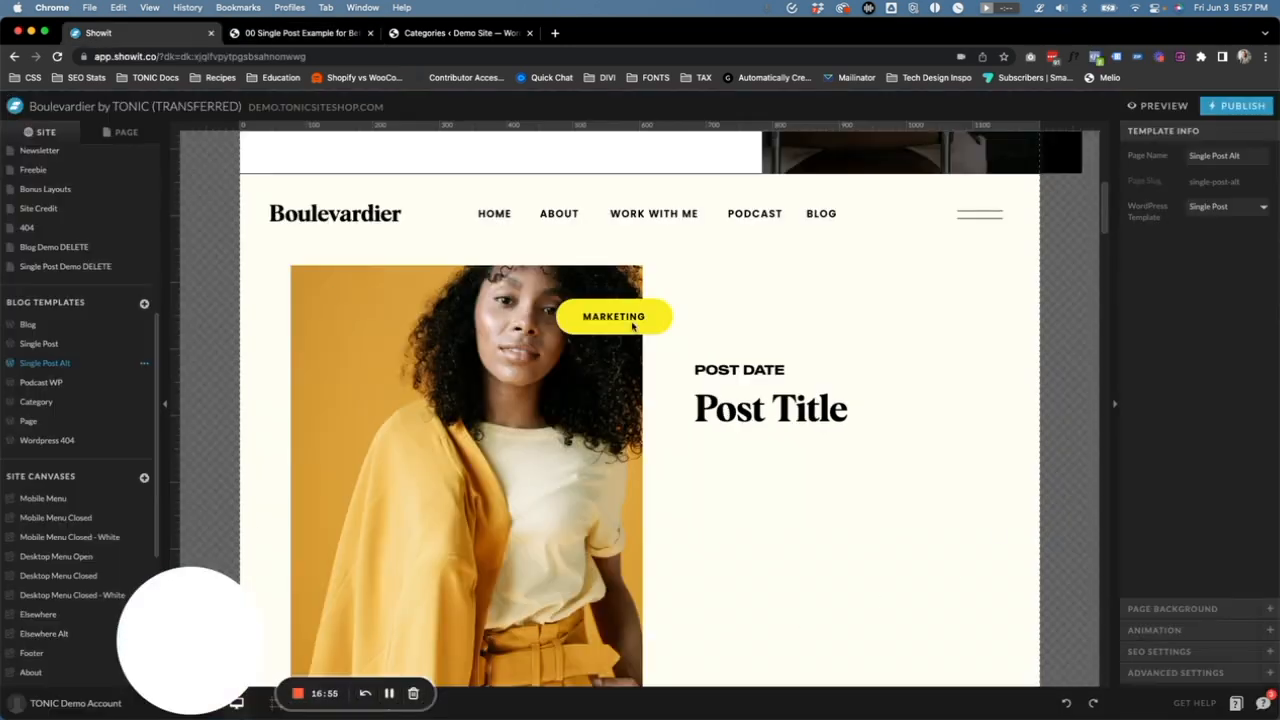
Open the Podcast WP blog template and examine both parts of its Custom Template Name, category and podcast
left_click(58, 383)
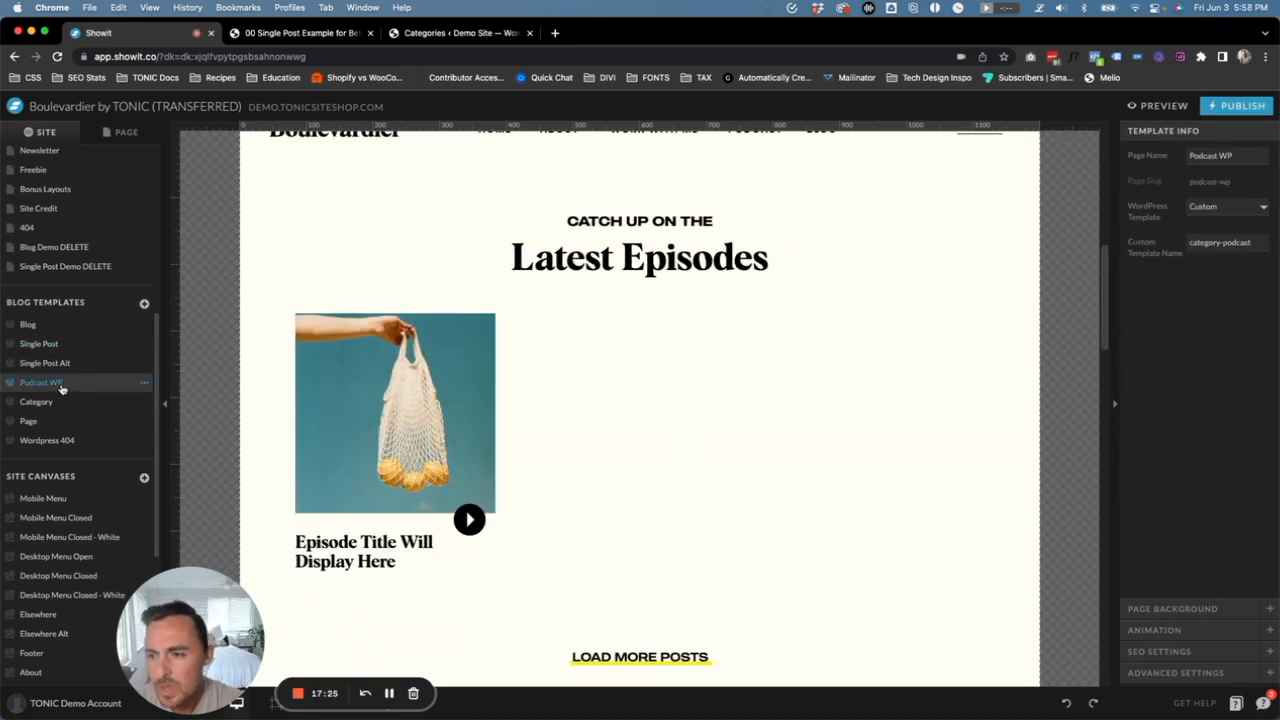
double_click(1201, 242)
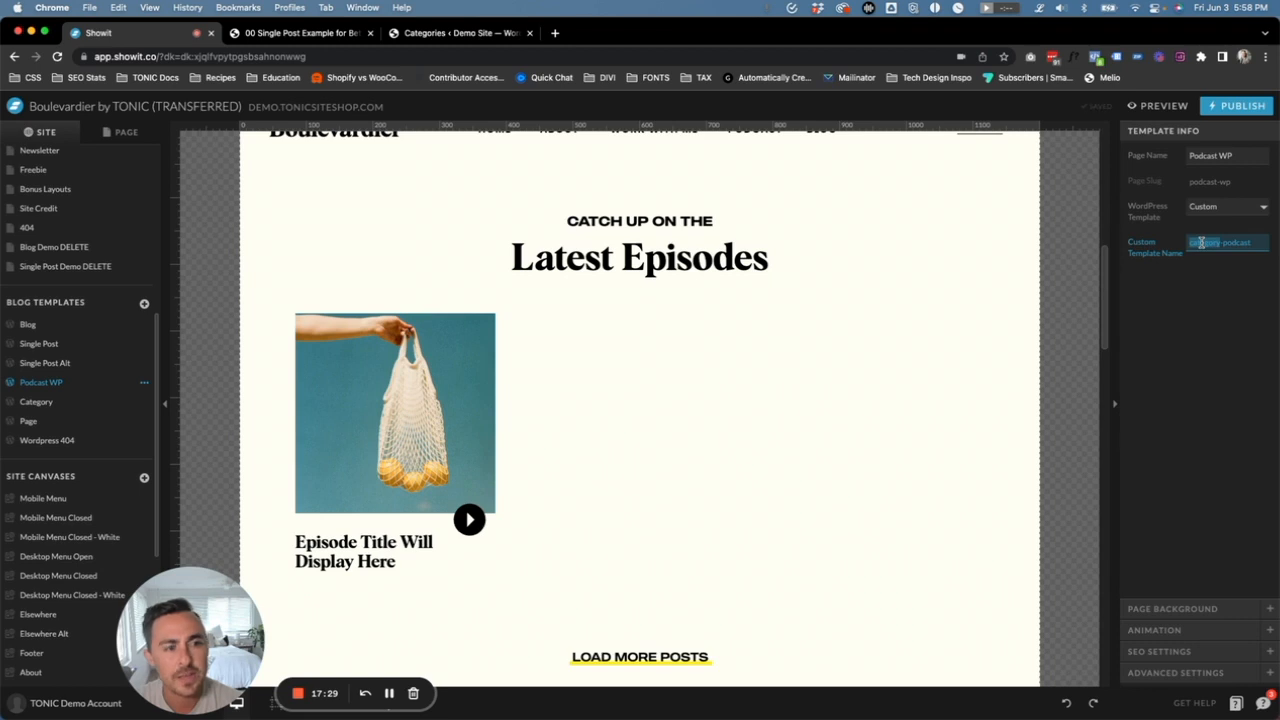
left_click(1203, 294)
left_click_drag(1256, 242, 1222, 242)
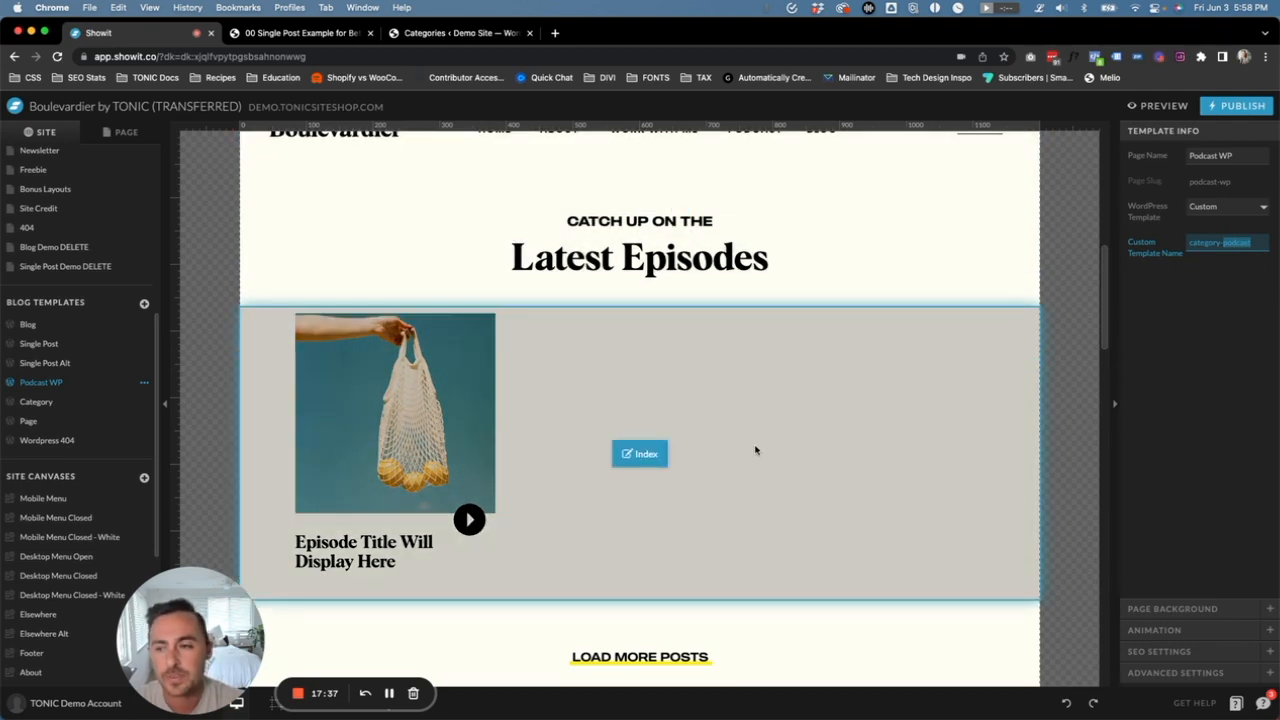
left_click(755, 450)
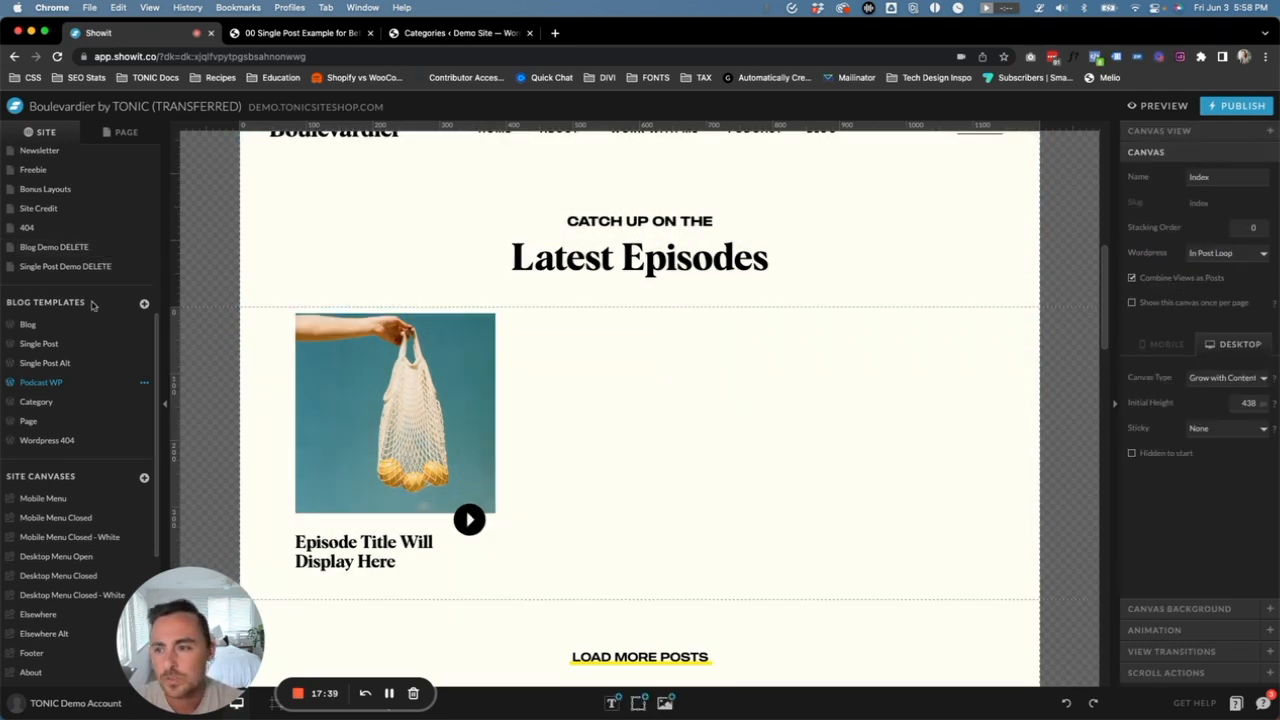
left_click(61, 382)
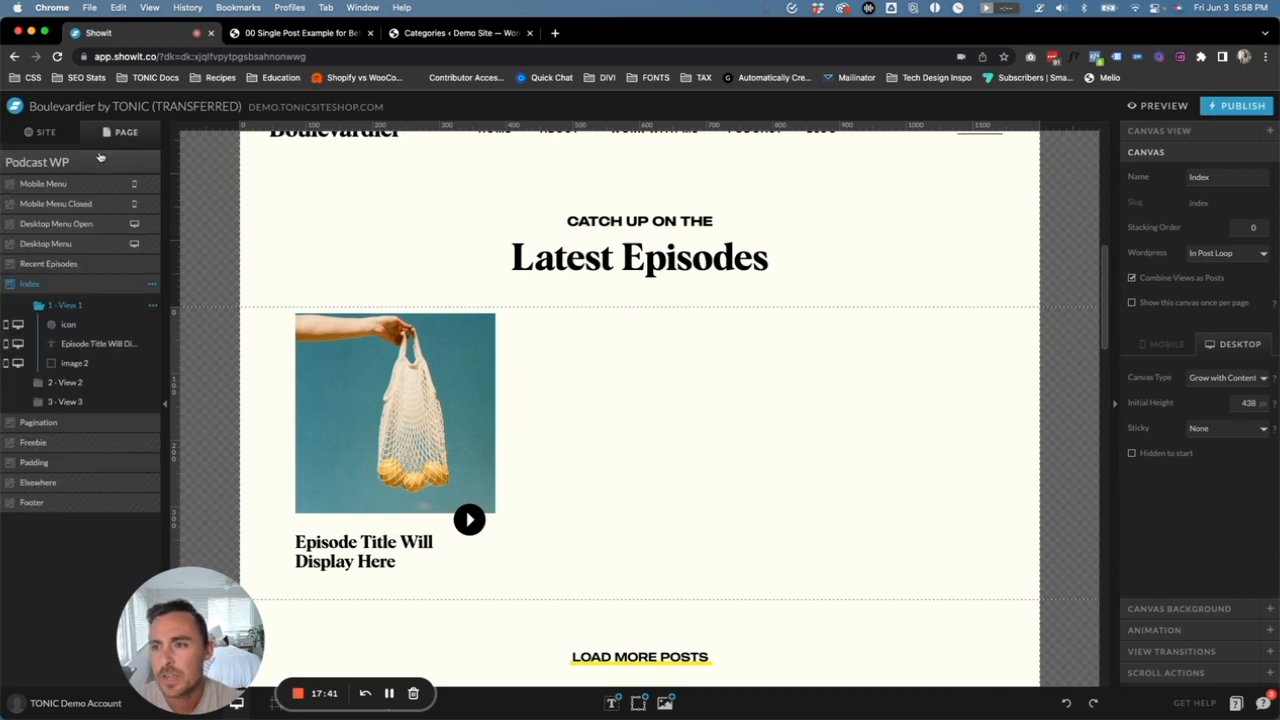
double_click(1240, 242)
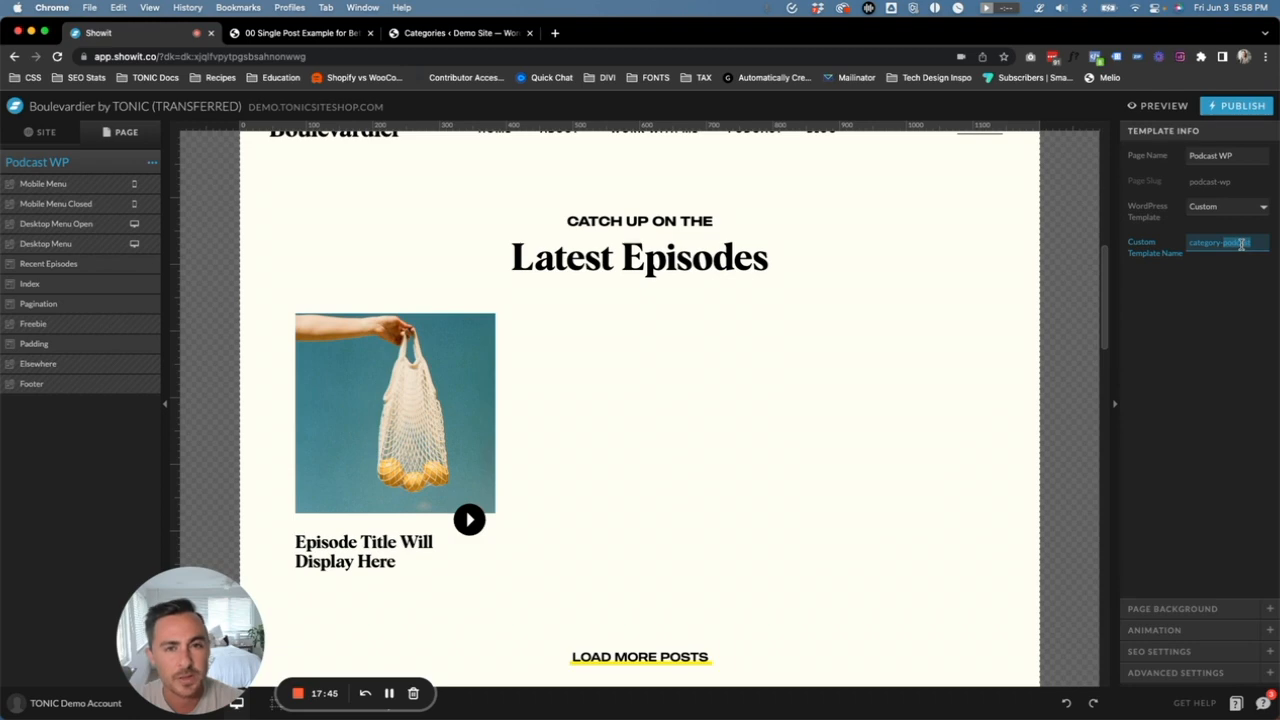
Switch to the WordPress Categories page, open quick editing for the Podcast category and highlight its slug
left_click(463, 33)
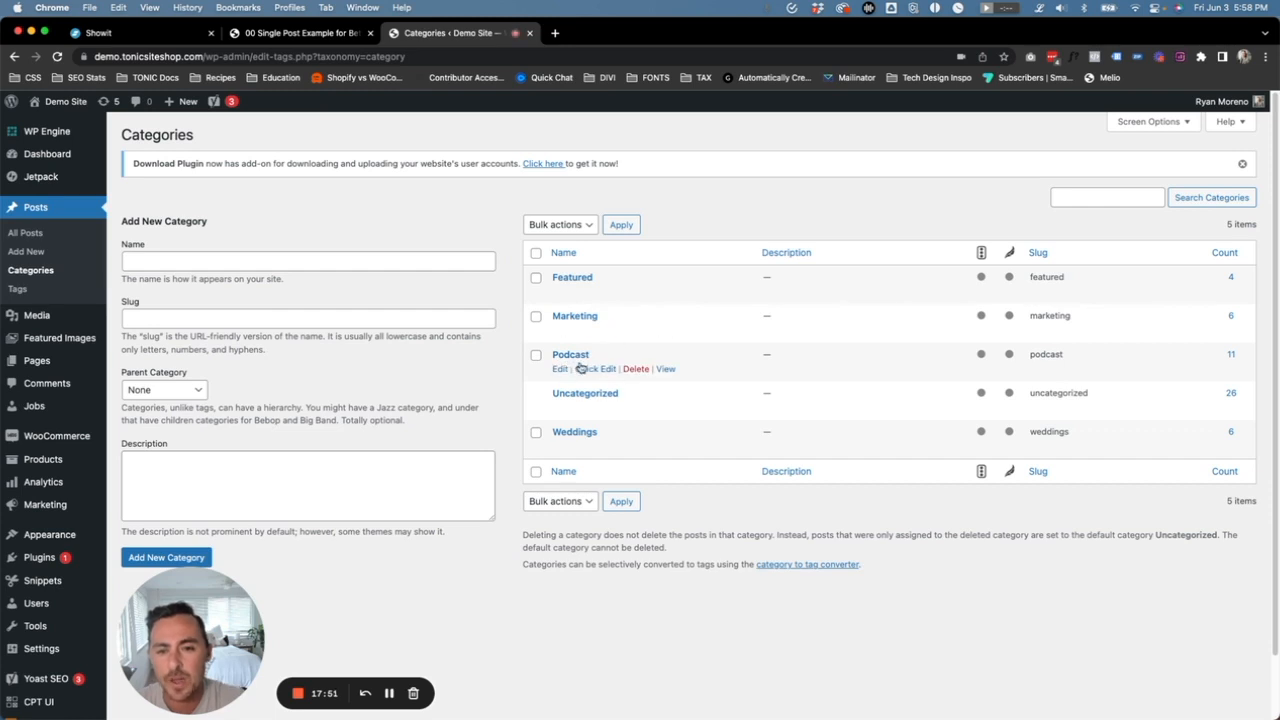
left_click(190, 260)
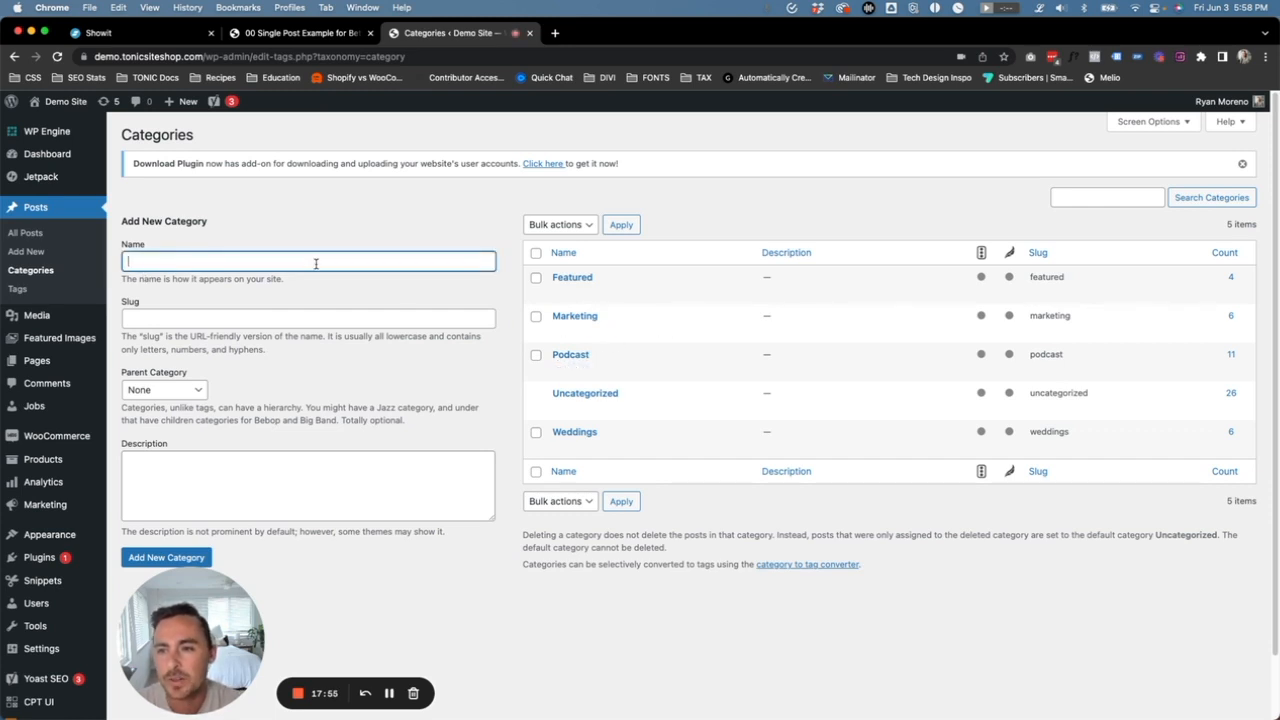
mouse_move(586, 366)
left_click(596, 369)
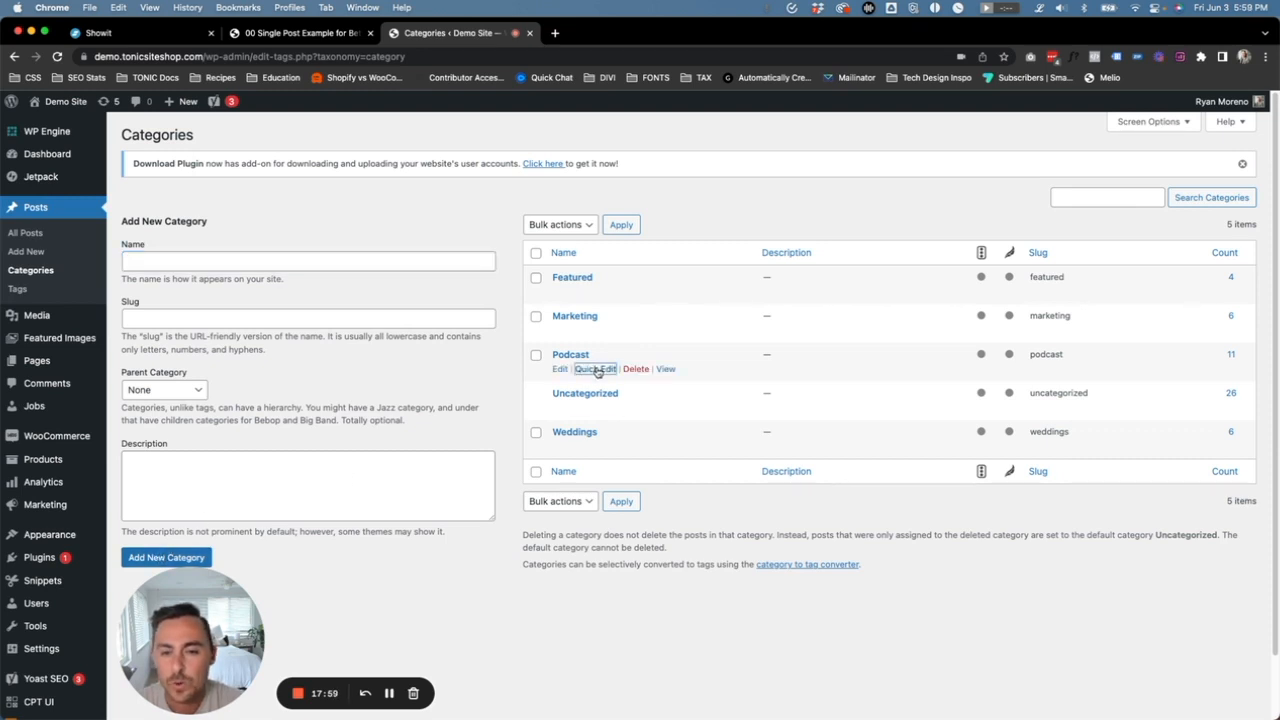
left_click_drag(635, 401, 582, 398)
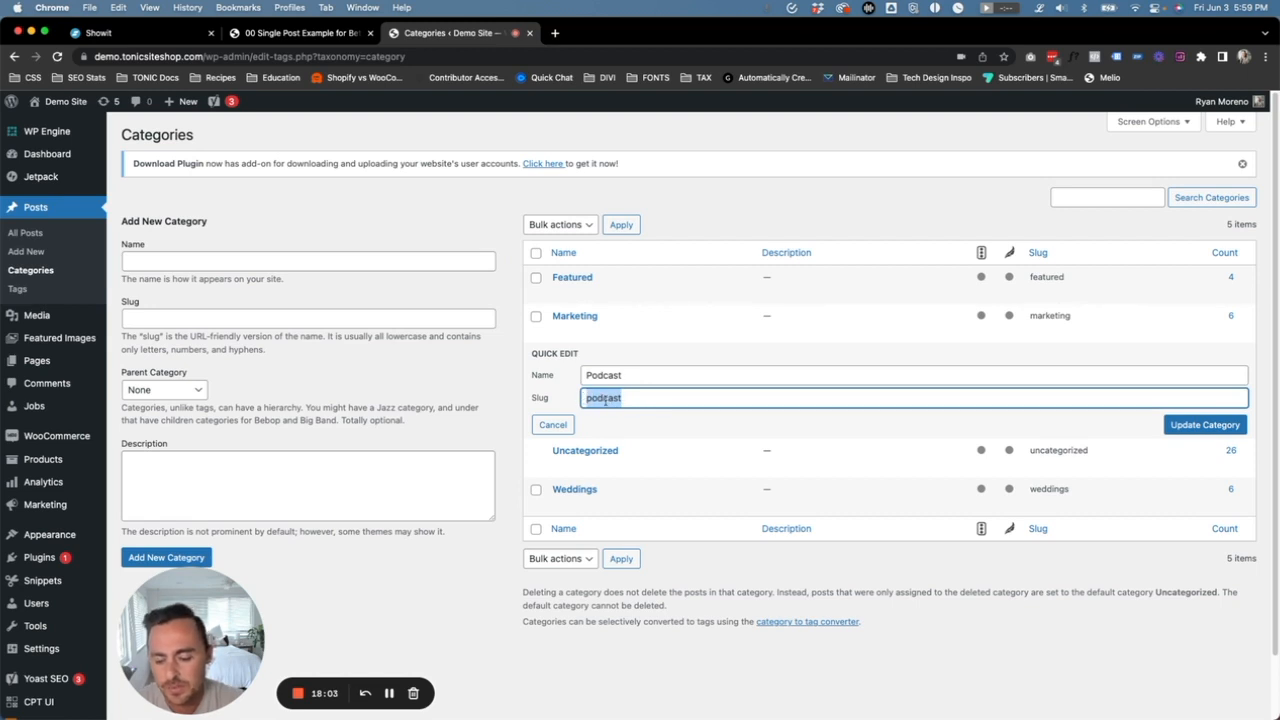
Return to Showit and compare the category slug with the podcast part of the Podcast WP template's custom name
left_click(110, 32)
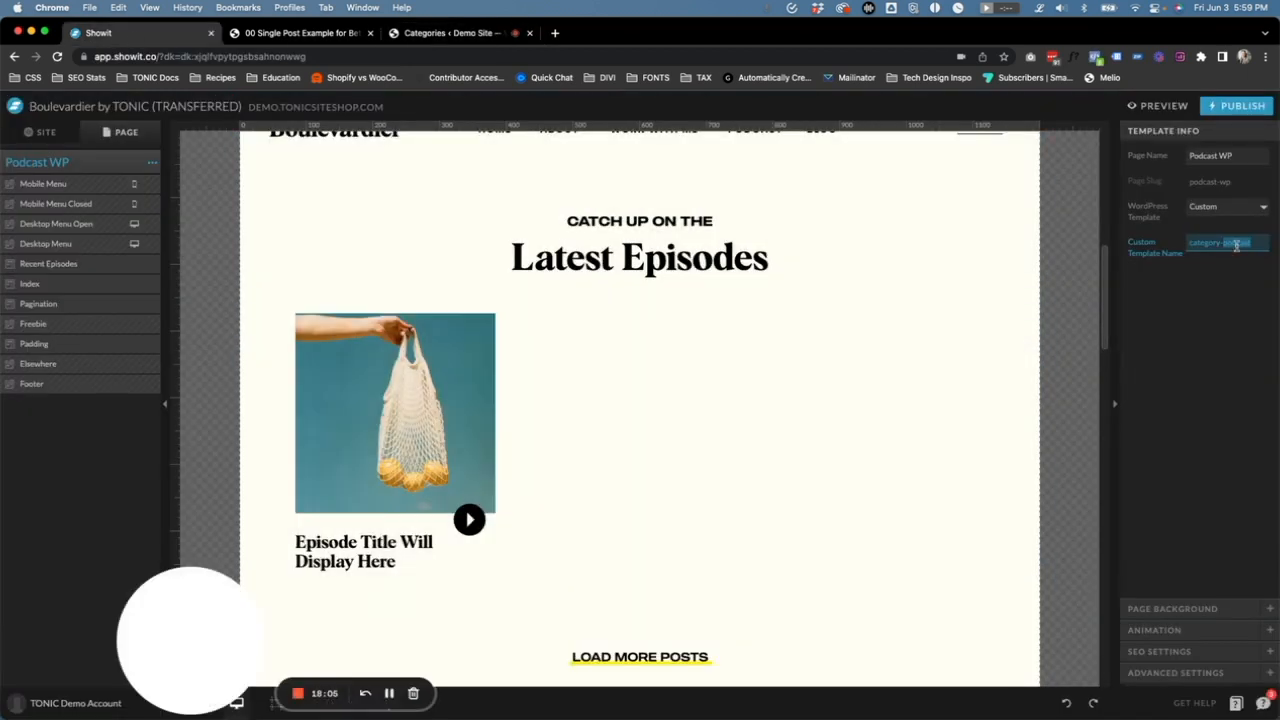
left_click(1215, 303)
double_click(1243, 243)
left_click(1231, 287)
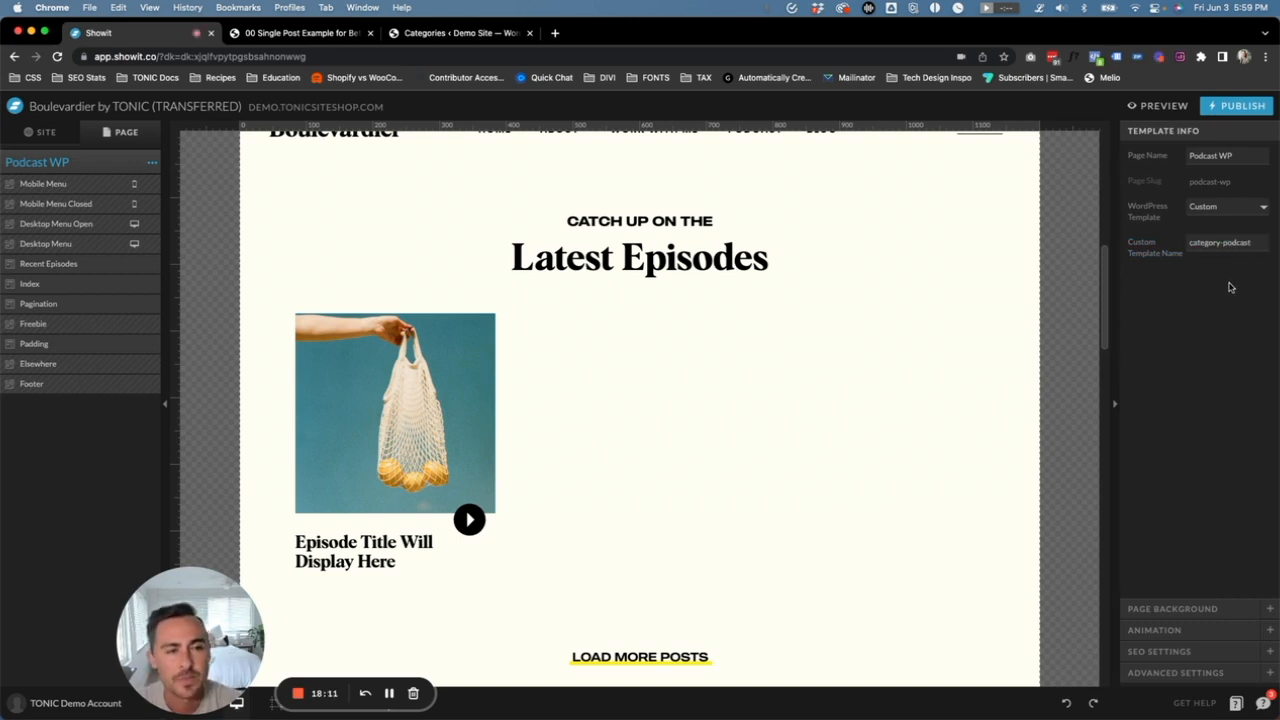
scroll(758, 285, "up", 3)
scroll(534, 420, "down", 3)
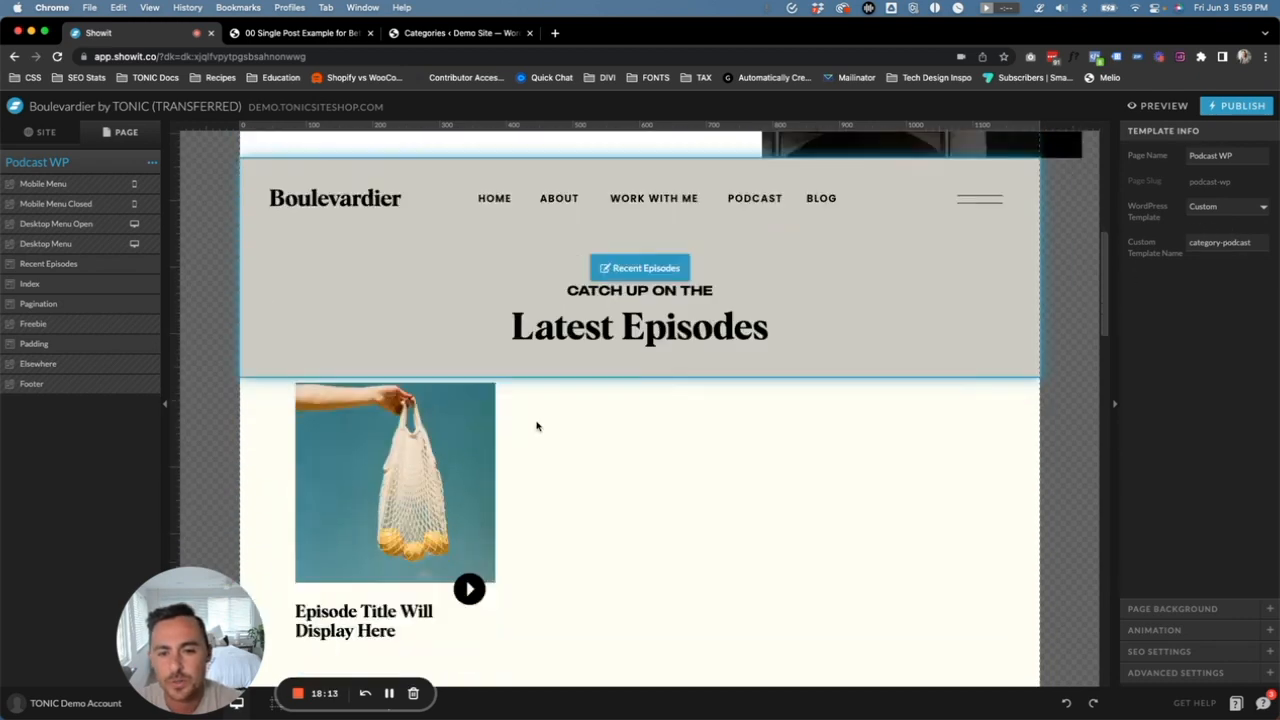
Publish the site and blog again, and review the layout of the 00 Single Post Example post on the live blog
left_click(1237, 105)
left_click(785, 348)
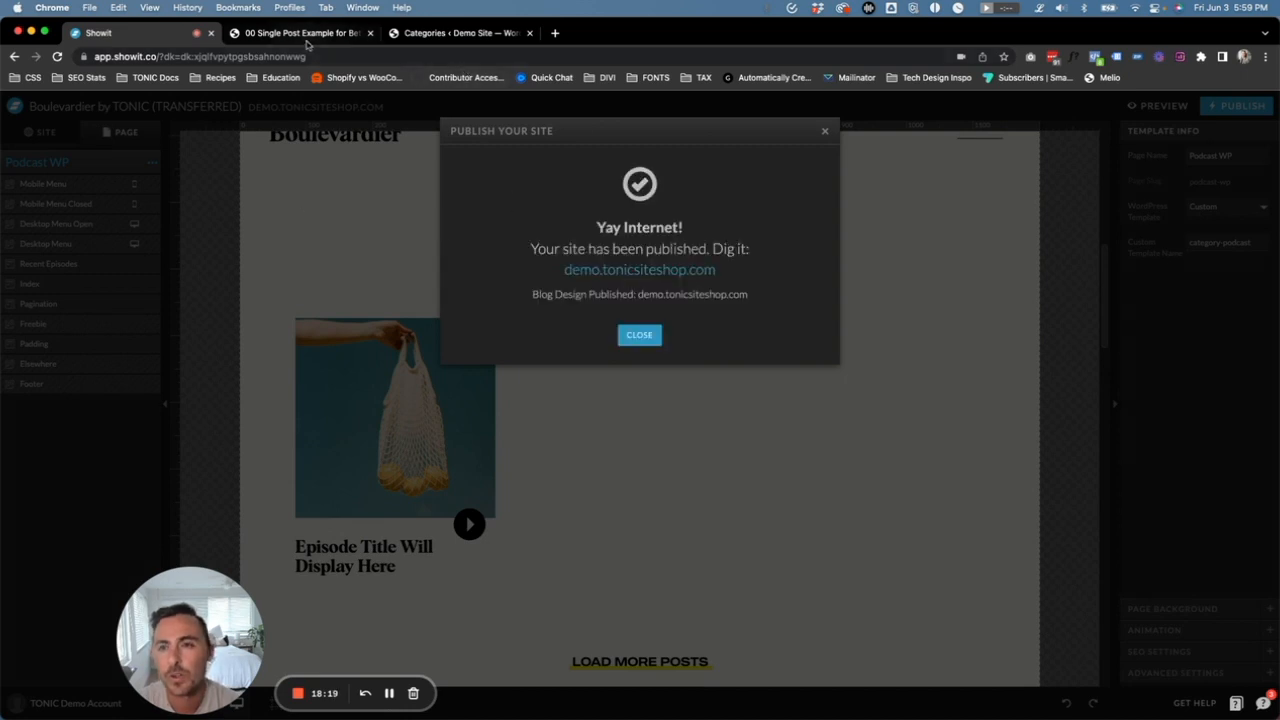
left_click(316, 37)
scroll(517, 244, "up", 2)
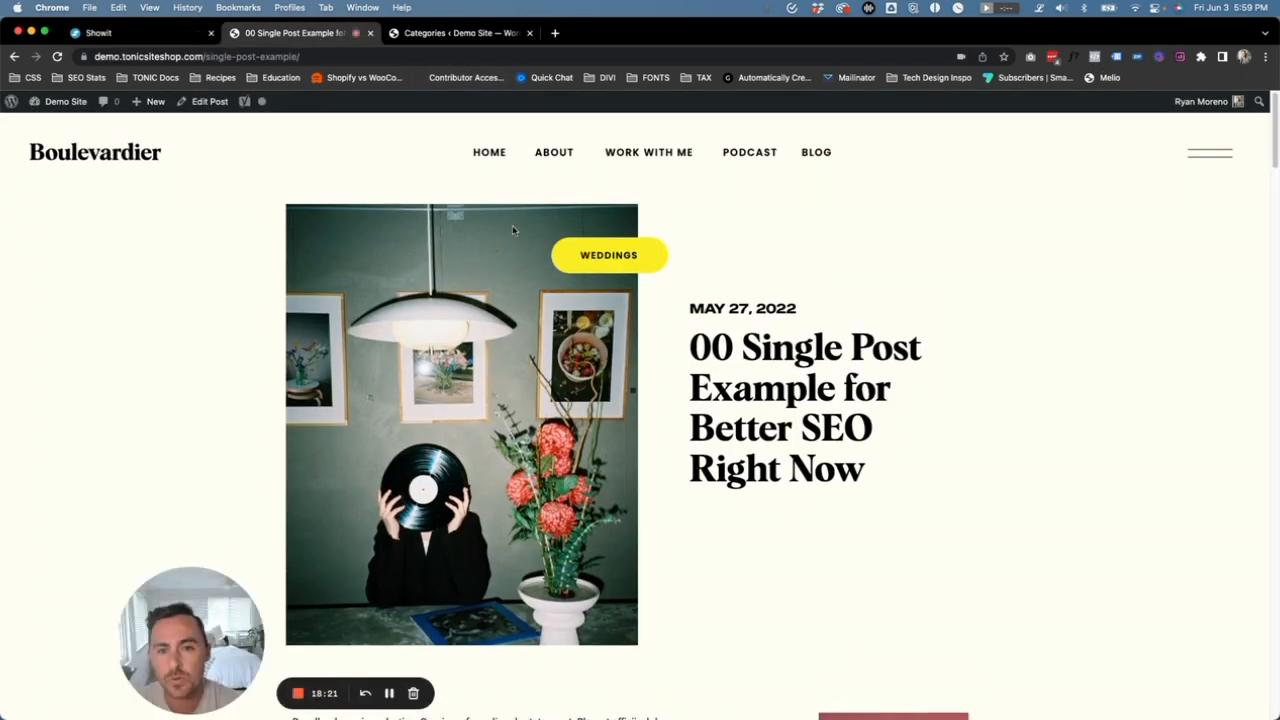
scroll(512, 225, "down", 3)
scroll(515, 237, "up", 2)
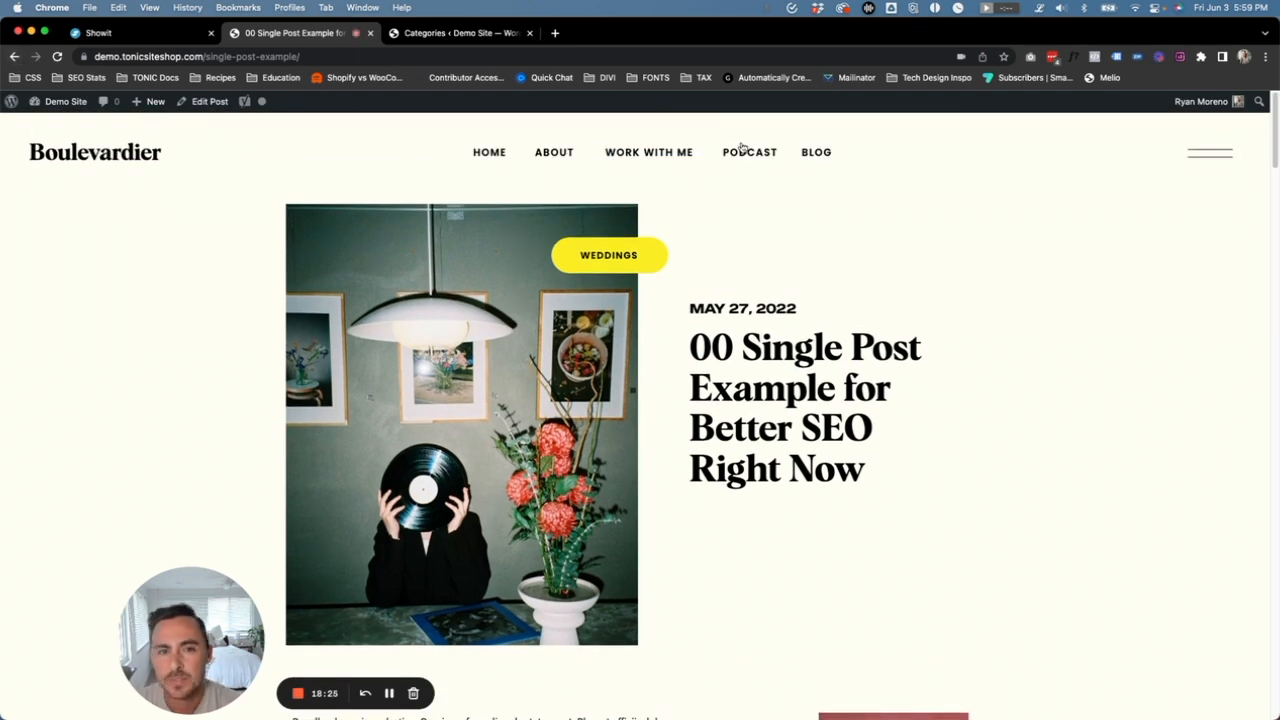
Replace the post slug in the live site's address with blog and load that page
left_click_drag(302, 57, 224, 57)
left_click_drag(208, 57, 207, 59)
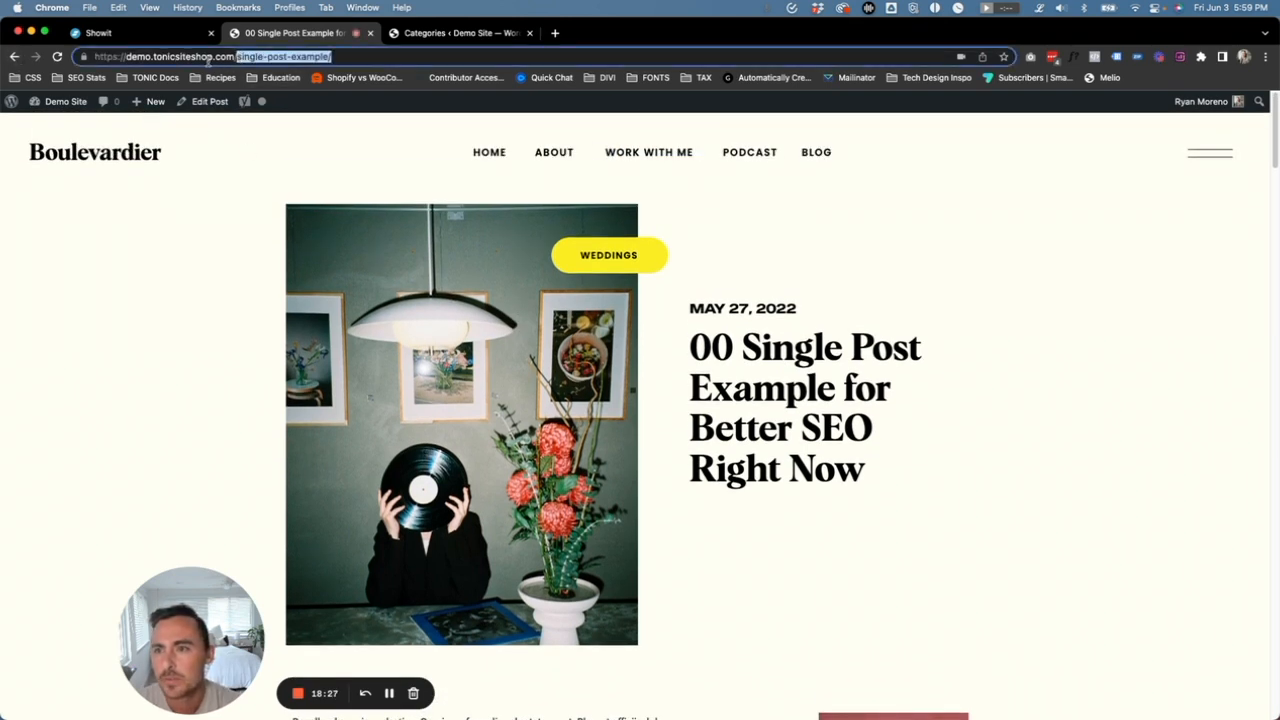
type("blog")
key("Return")
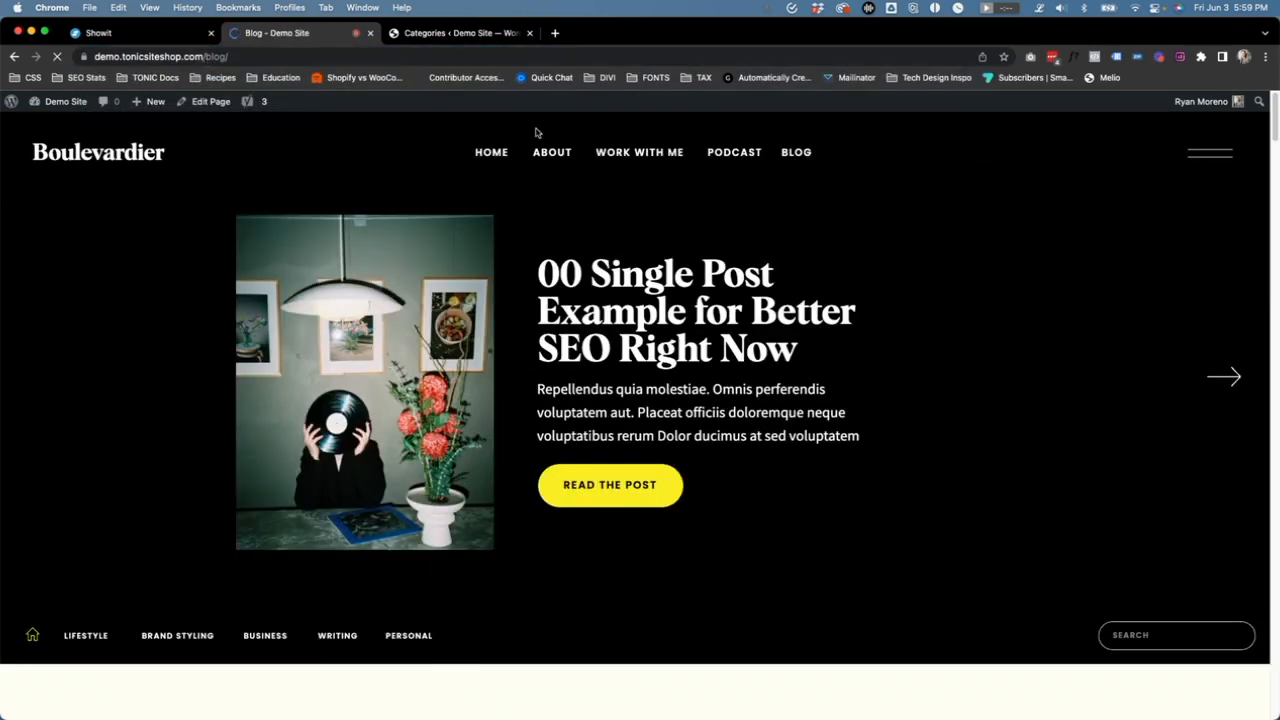
Look through the blog's post list, open the Podcast category from a post's label and highlight the Latest Episodes heading
scroll(698, 296, "down", 4)
scroll(720, 303, "down", 6)
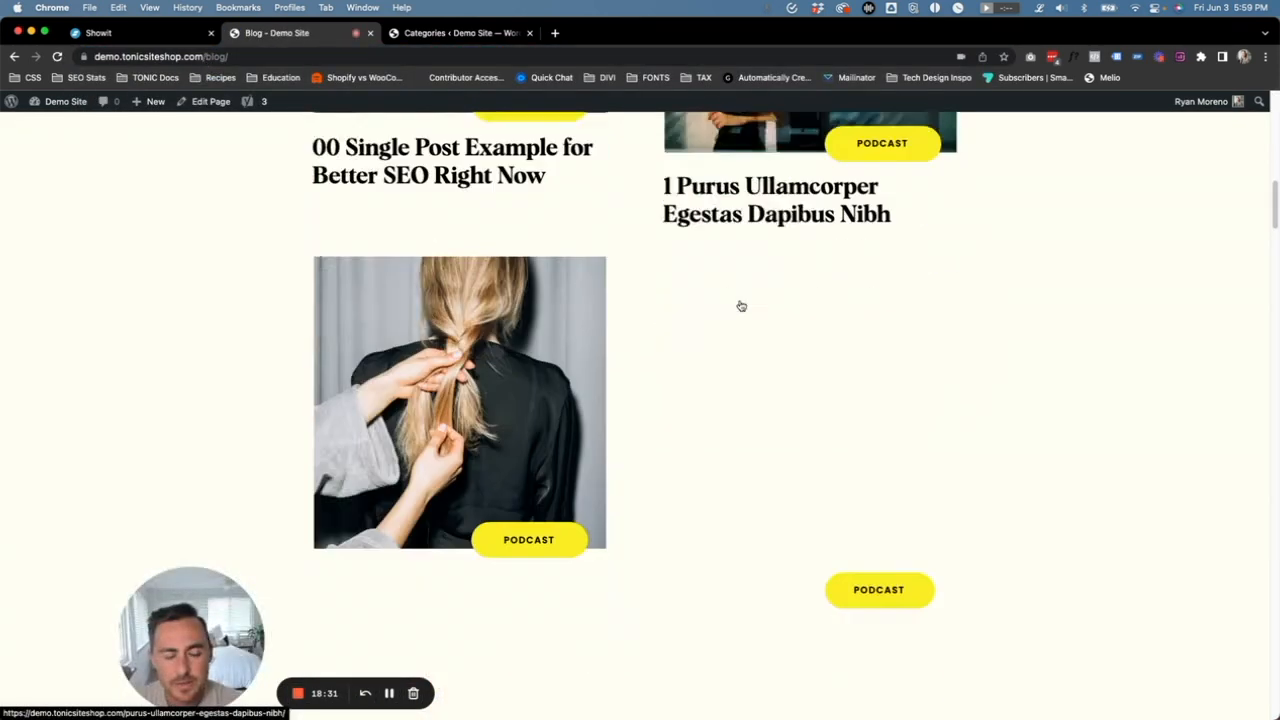
scroll(941, 490, "up", 3)
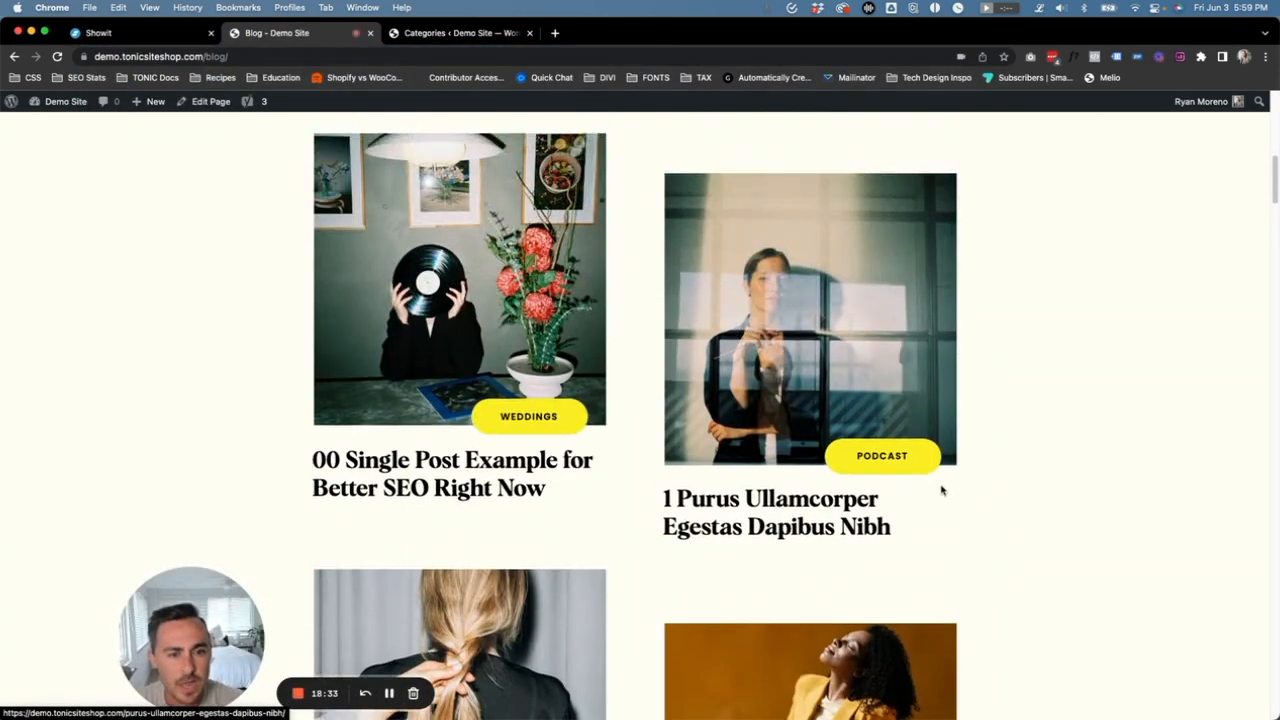
left_click(882, 456)
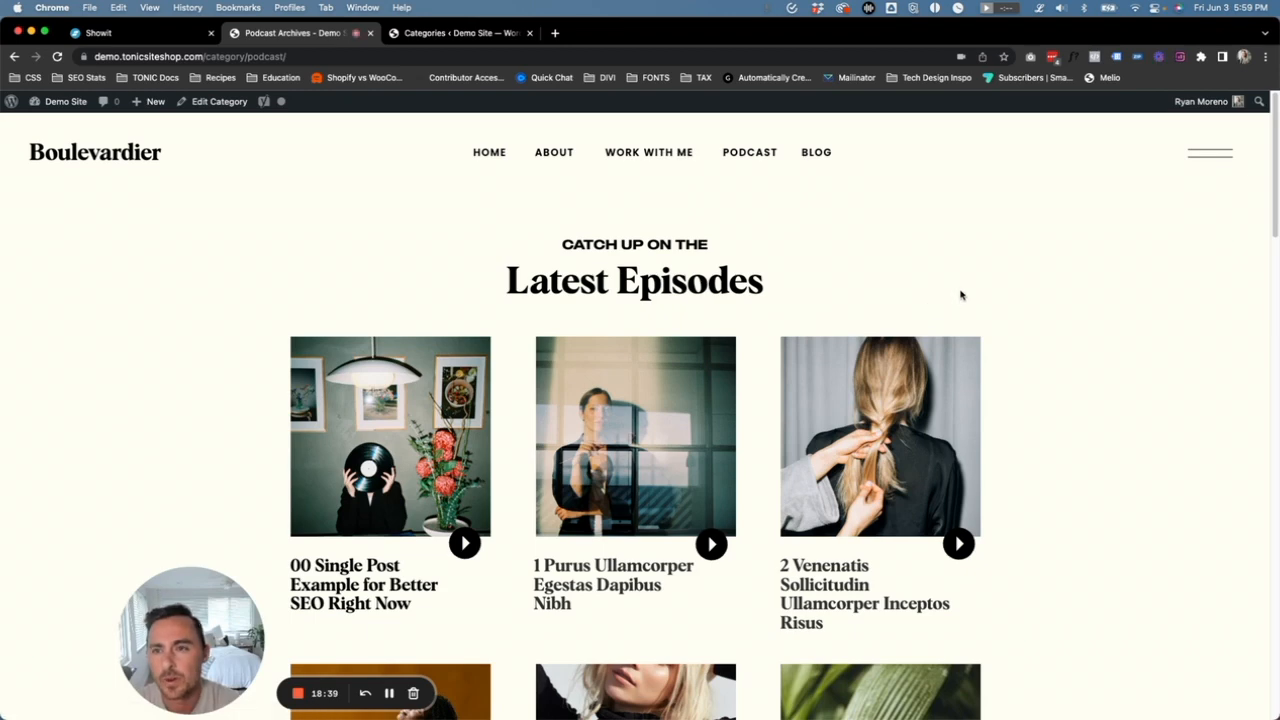
left_click_drag(562, 244, 507, 282)
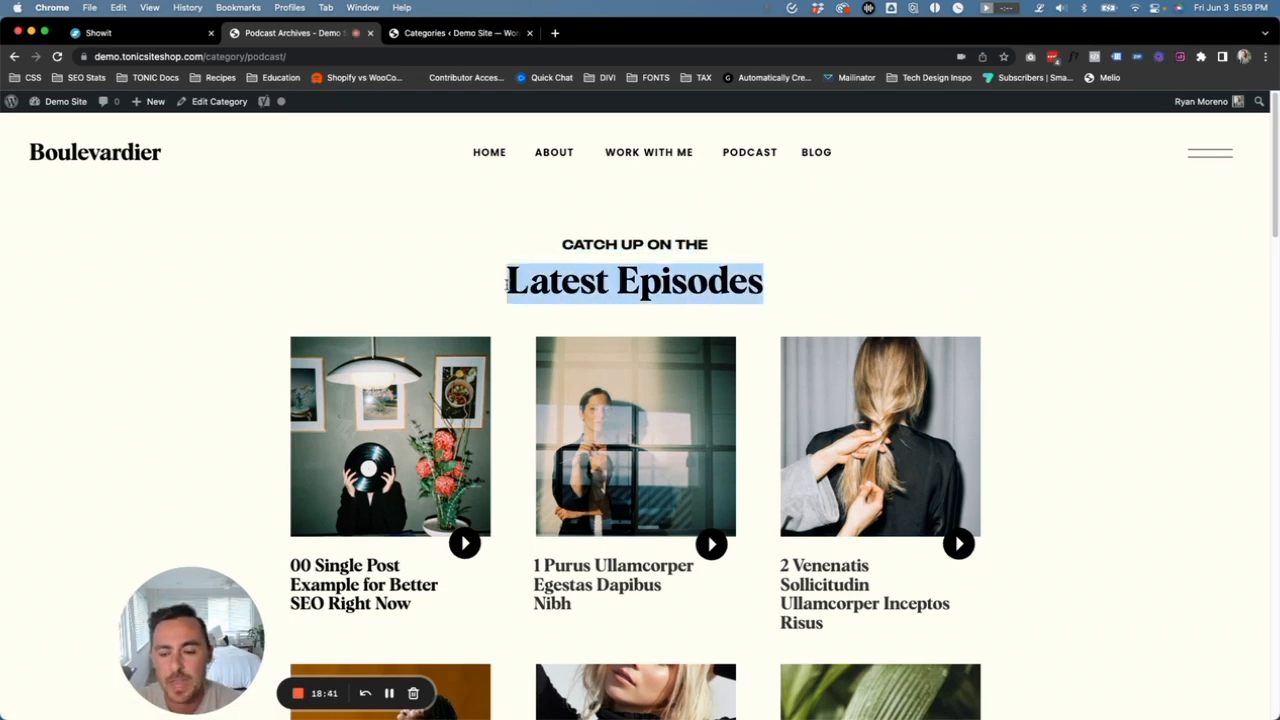
Look through the live Podcast category page from the episode grid down to the video series and PDF guide offers
scroll(538, 278, "down", 3)
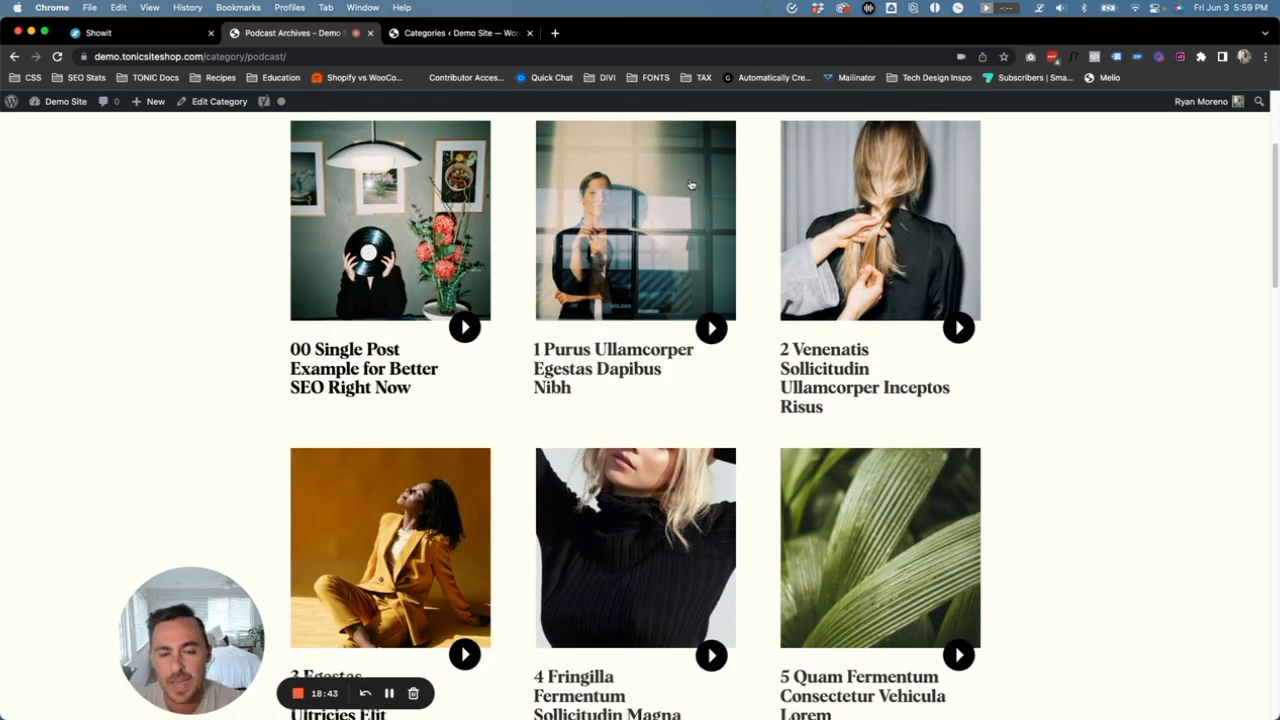
scroll(405, 487, "down", 10)
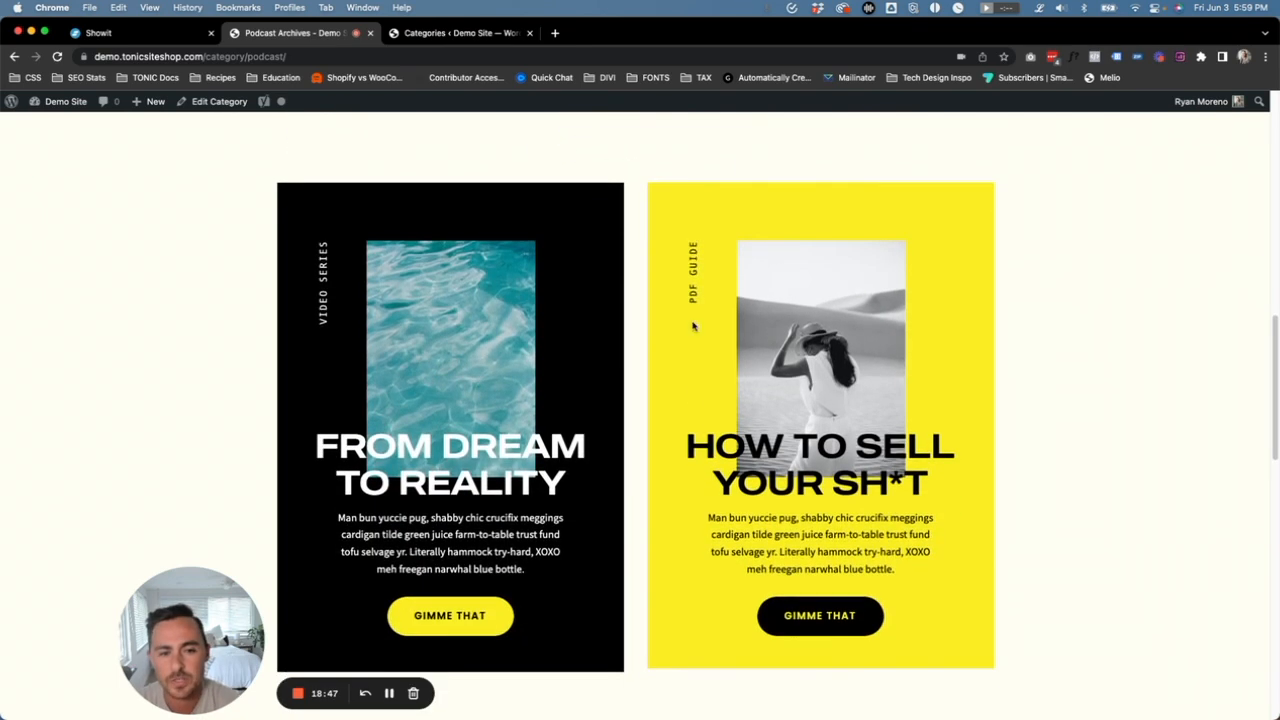
scroll(793, 383, "down", 5)
scroll(593, 320, "up", 5)
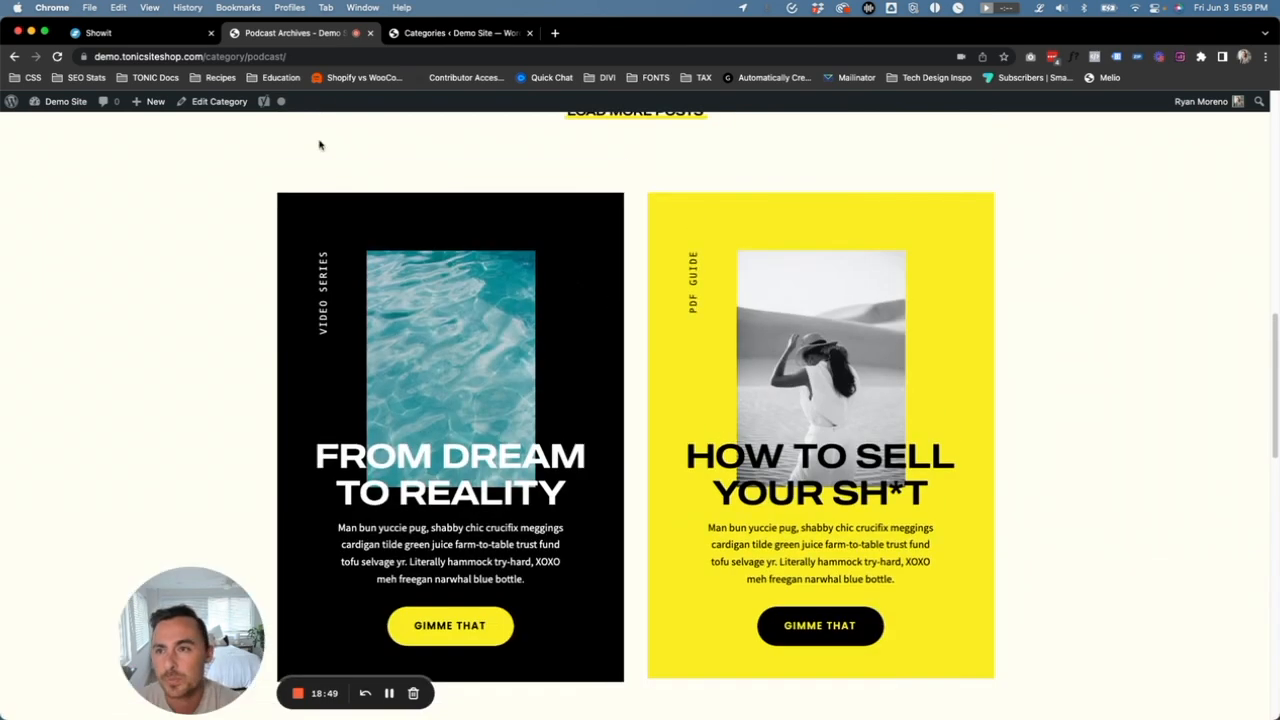
Return to Showit and open the Category blog template from the site's template list
left_click(148, 33)
left_click(639, 335)
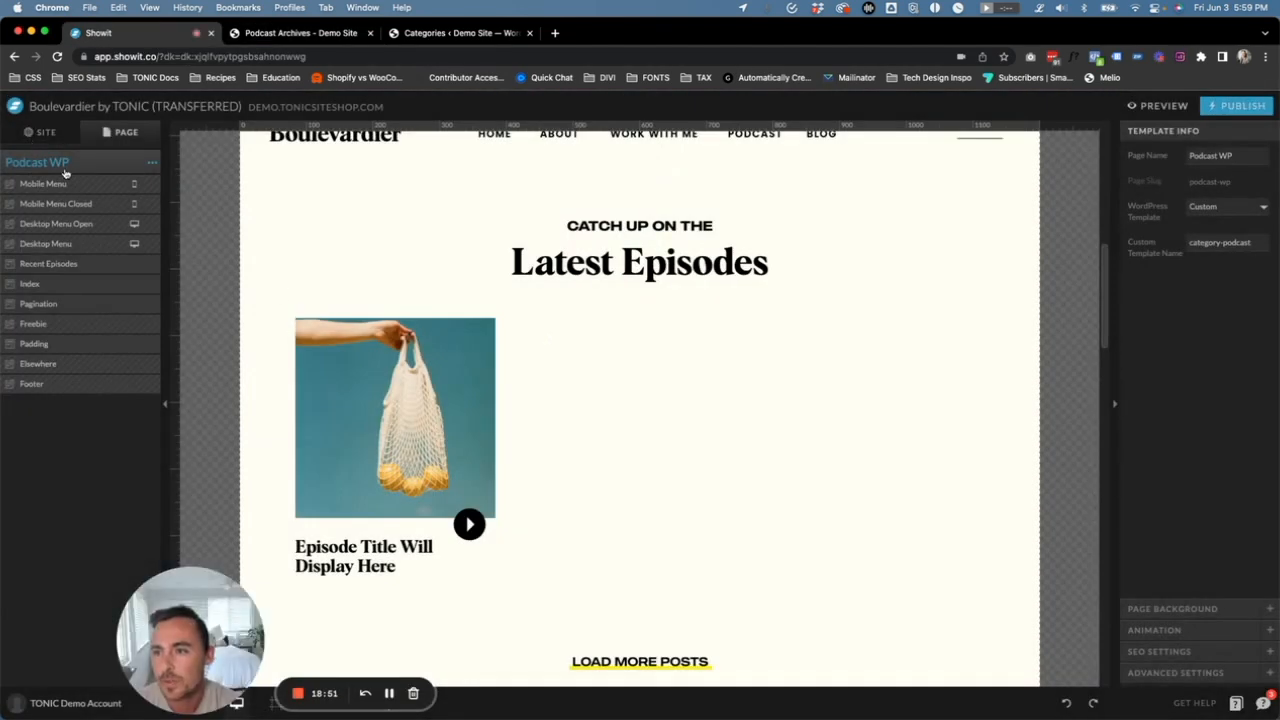
left_click(46, 136)
scroll(40, 334, "down", 8)
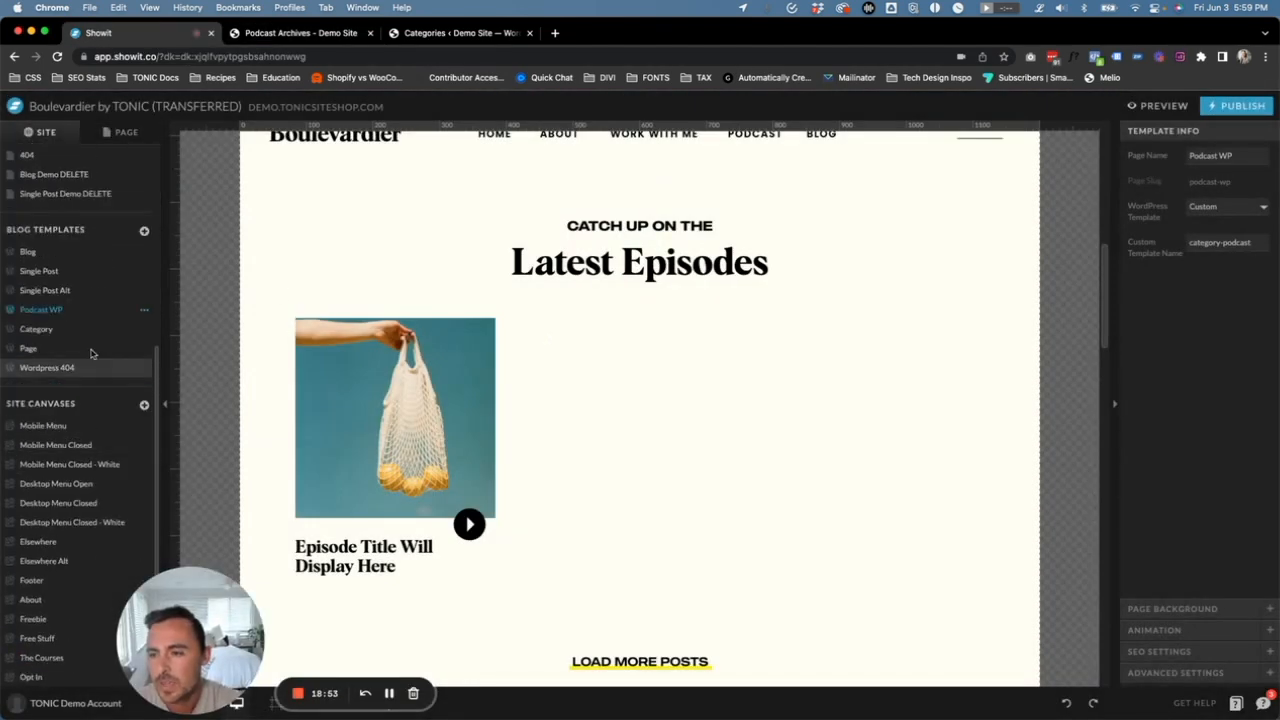
left_click(38, 332)
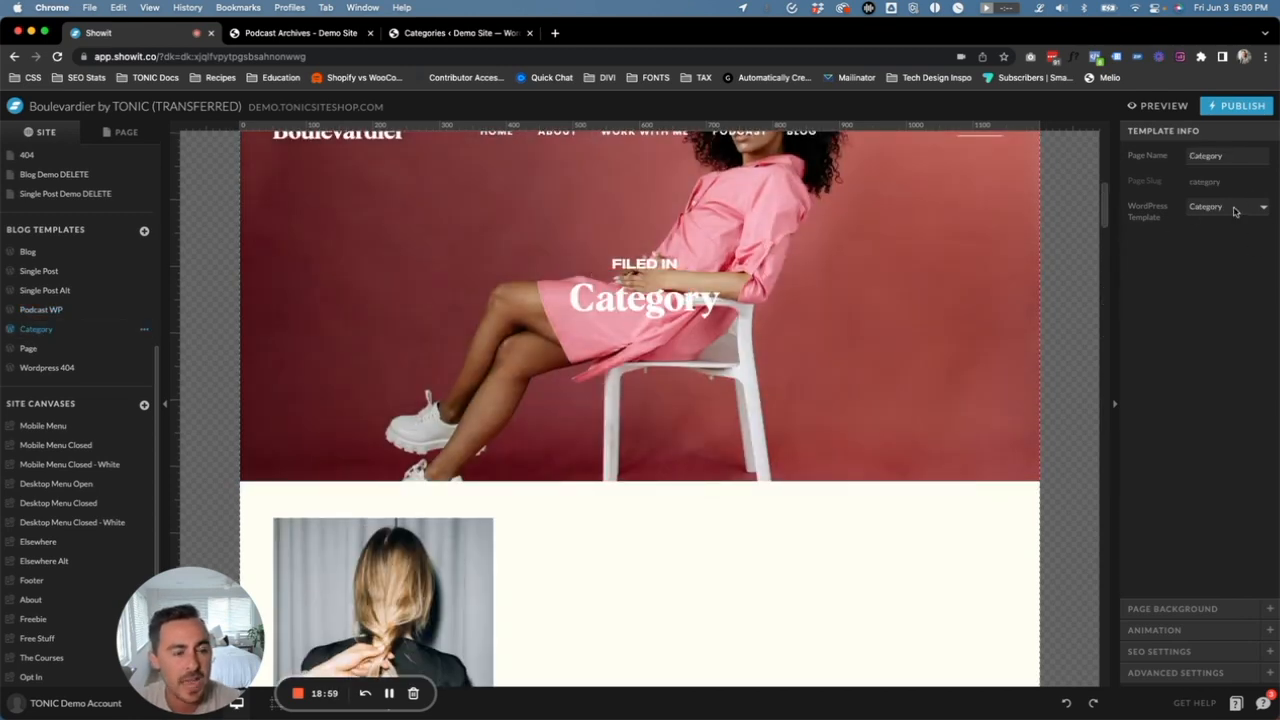
Compare the live Podcast category page with the Podcast WP and Category templates in Showit
left_click(290, 35)
scroll(522, 246, "up", 10)
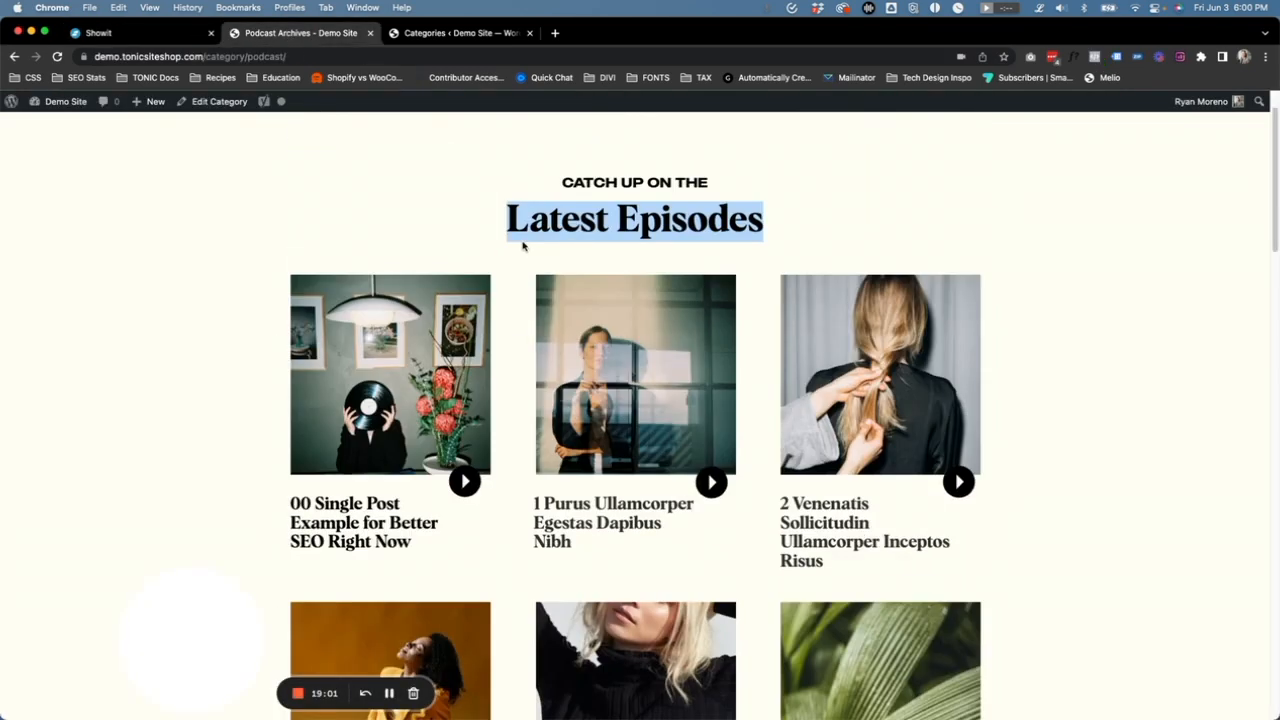
scroll(522, 246, "up", 1)
left_click(184, 219)
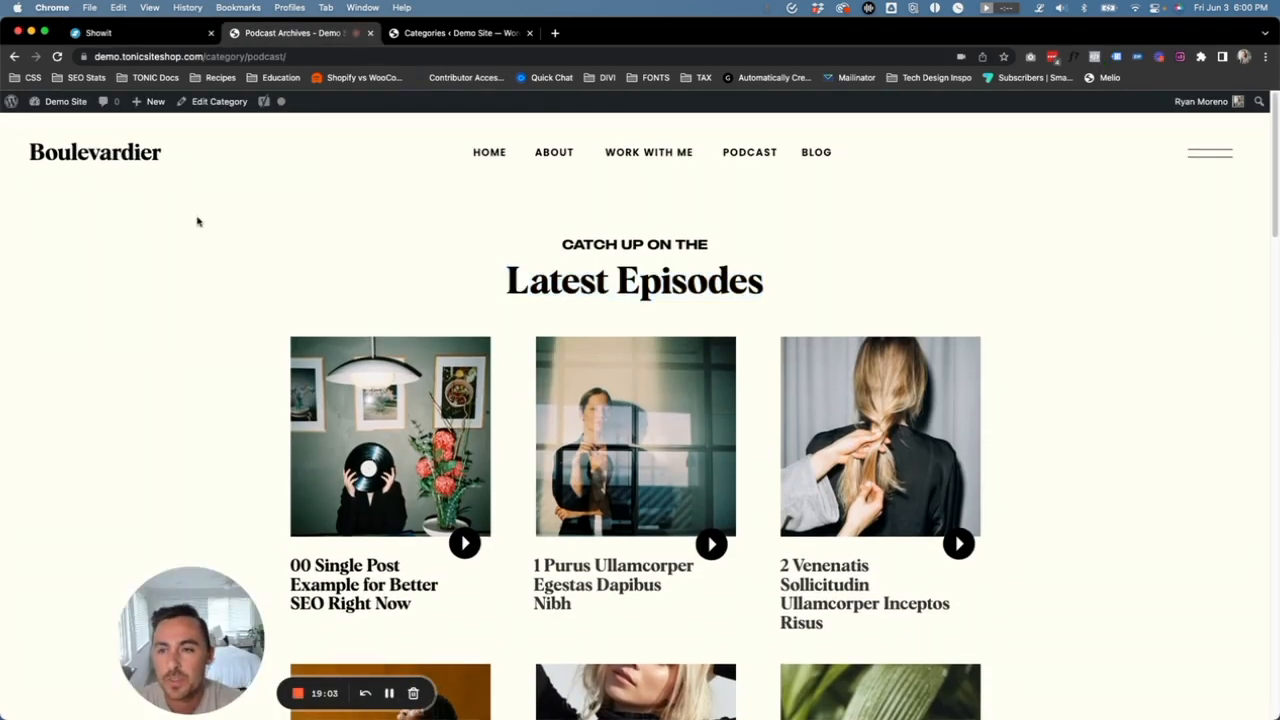
left_click(114, 33)
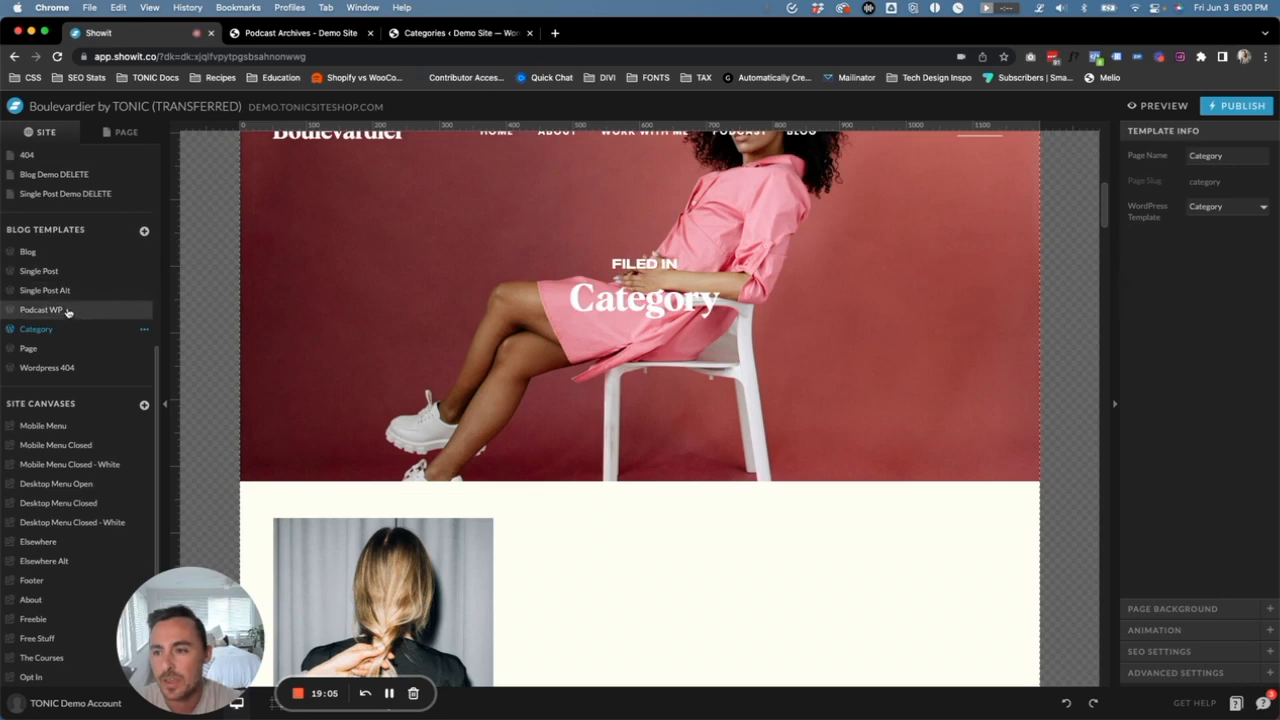
left_click(40, 310)
left_click(40, 329)
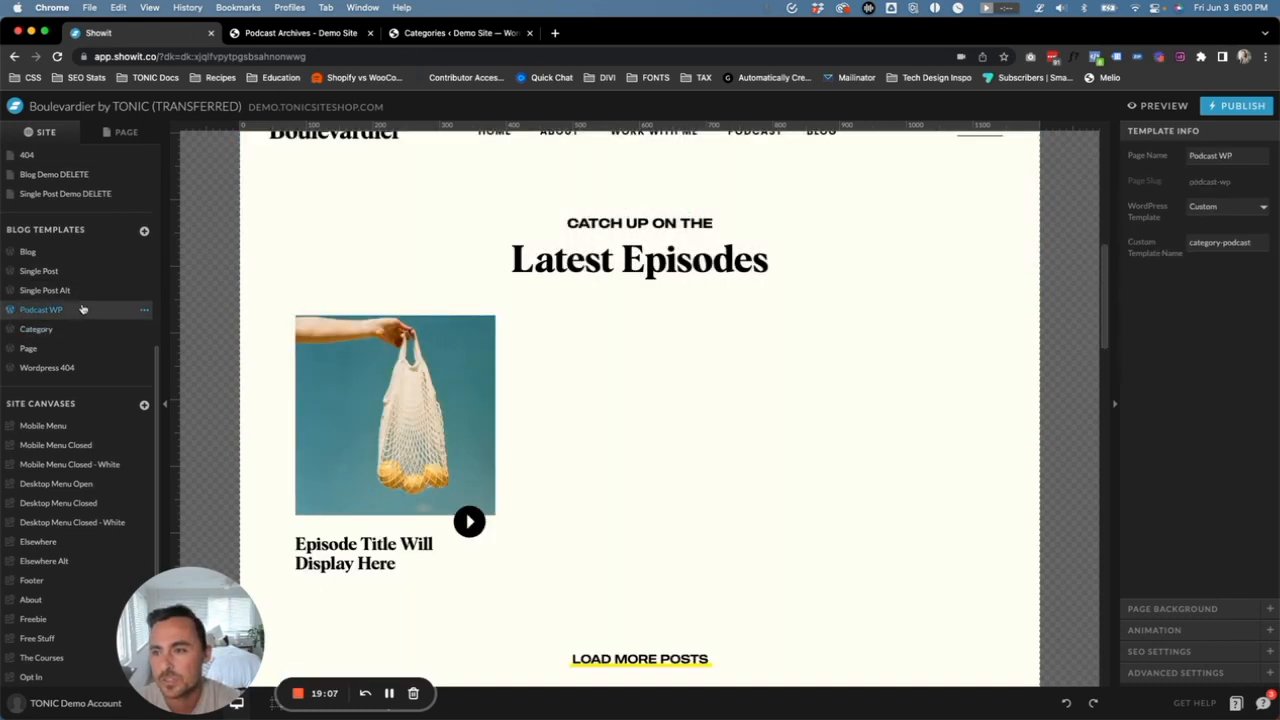
Go back to the live blog's post list, open the Weddings category from a post's label and highlight the Weddings heading
left_click(338, 33)
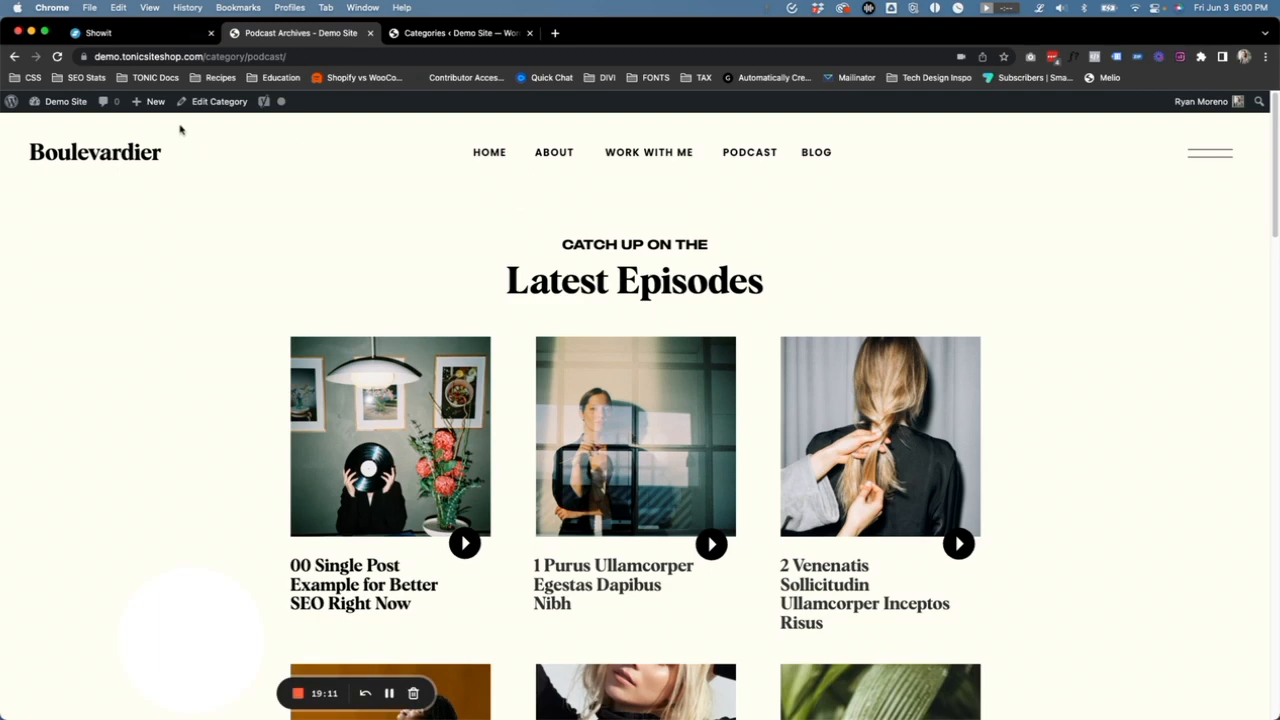
left_click(14, 56)
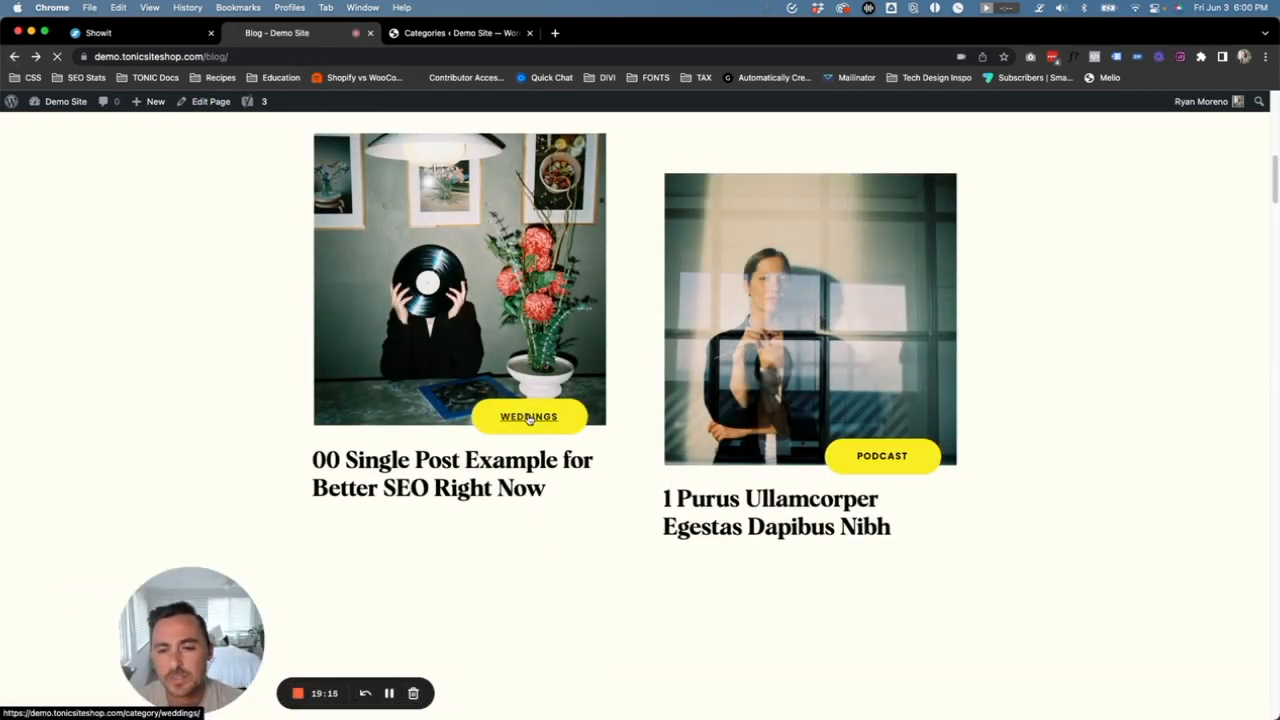
left_click(529, 417)
left_click_drag(563, 306, 716, 317)
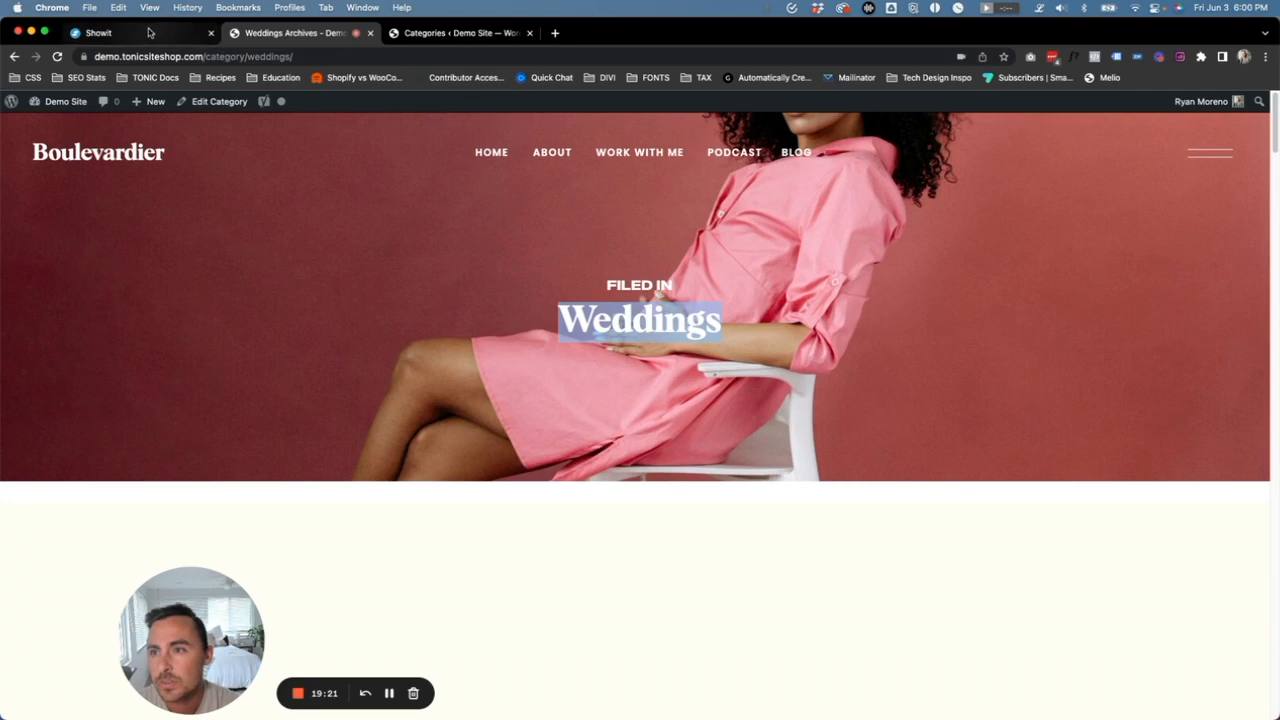
Check the Category template's header in Showit against the live Weddings category page and look through that page's posts
left_click(180, 33)
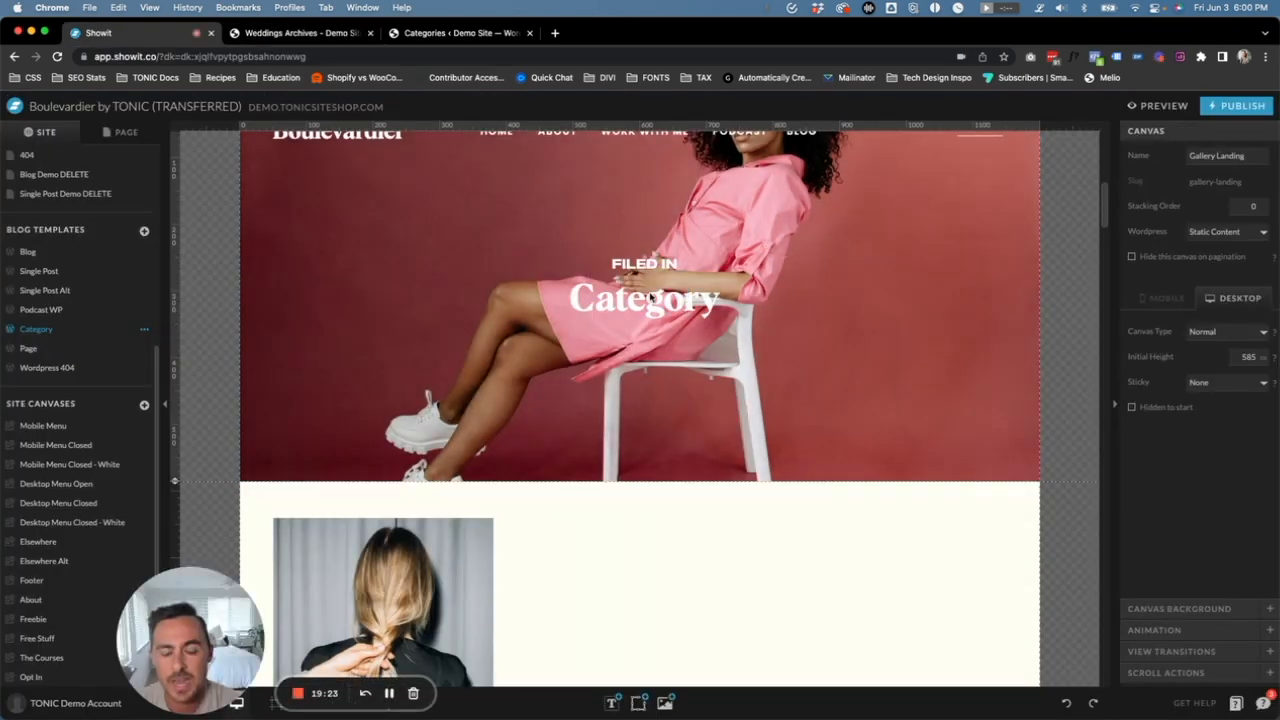
left_click(290, 38)
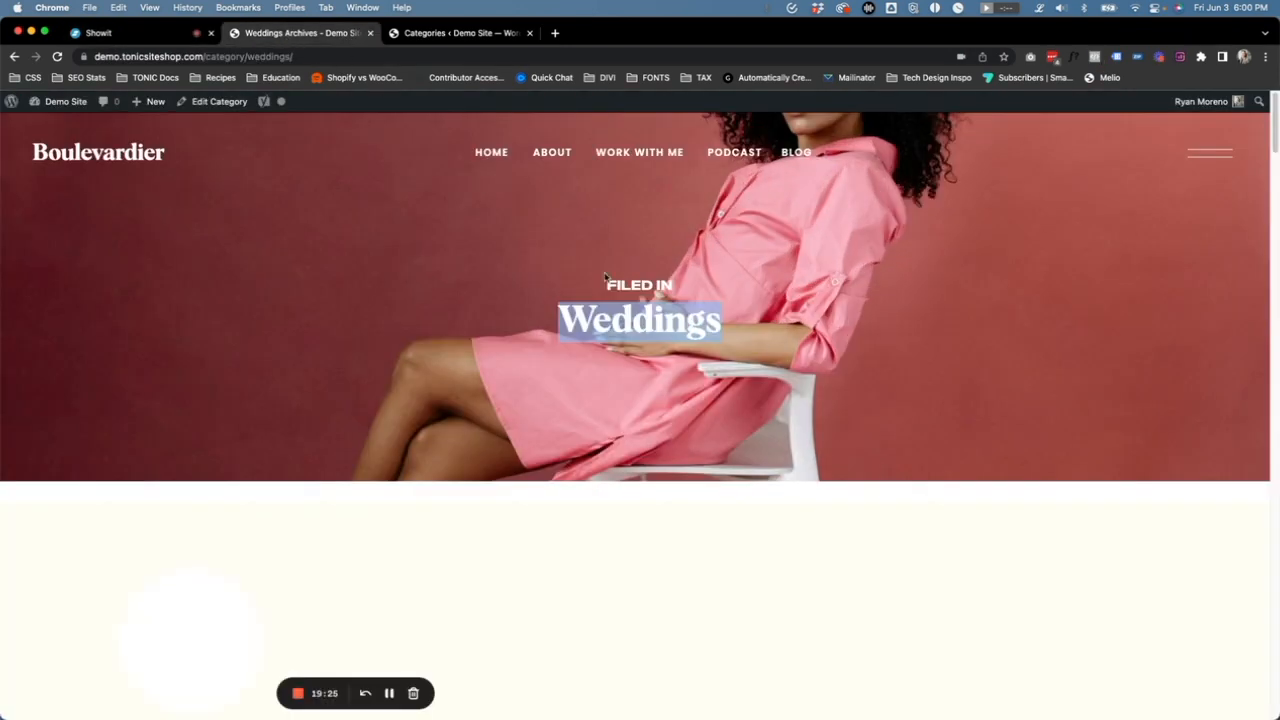
scroll(648, 323, "down", 5)
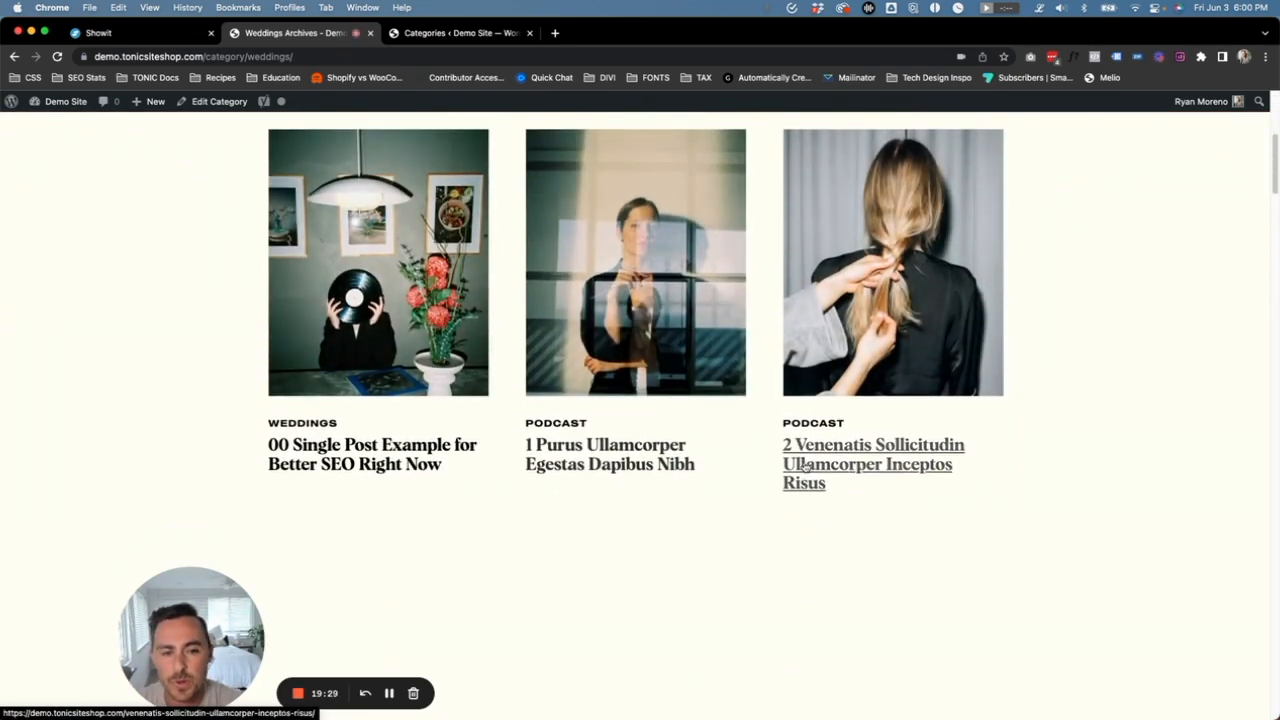
scroll(471, 297, "down", 3)
scroll(471, 297, "down", 3)
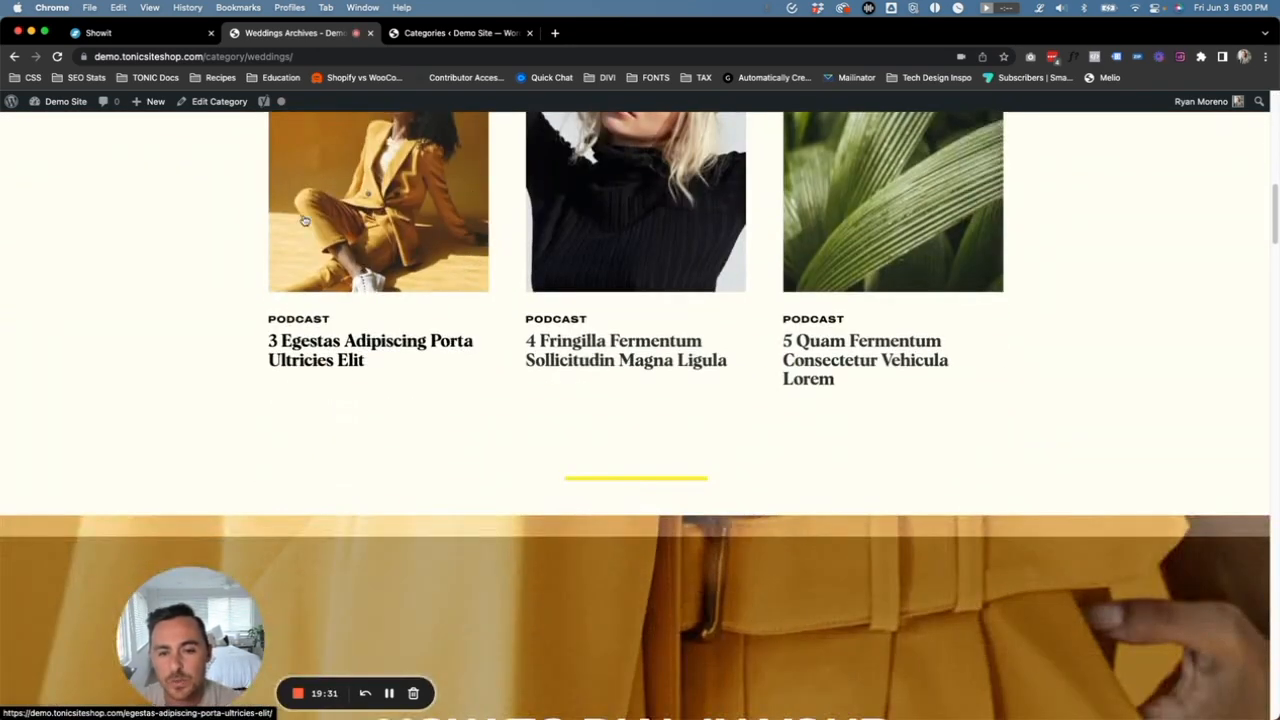
scroll(787, 280, "up", 6)
scroll(787, 280, "up", 3)
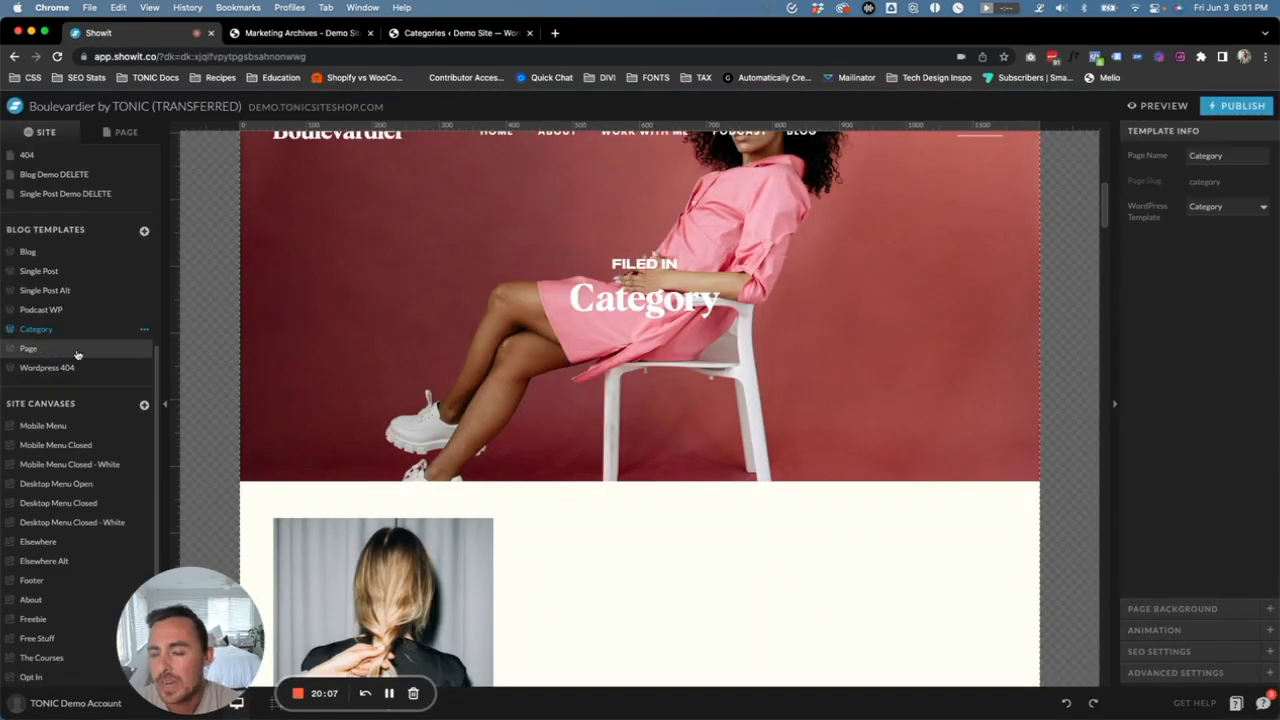
Open the Page blog template in Showit, and view the Lorem Euismod Justo page from the WordPress pages list
left_click(77, 354)
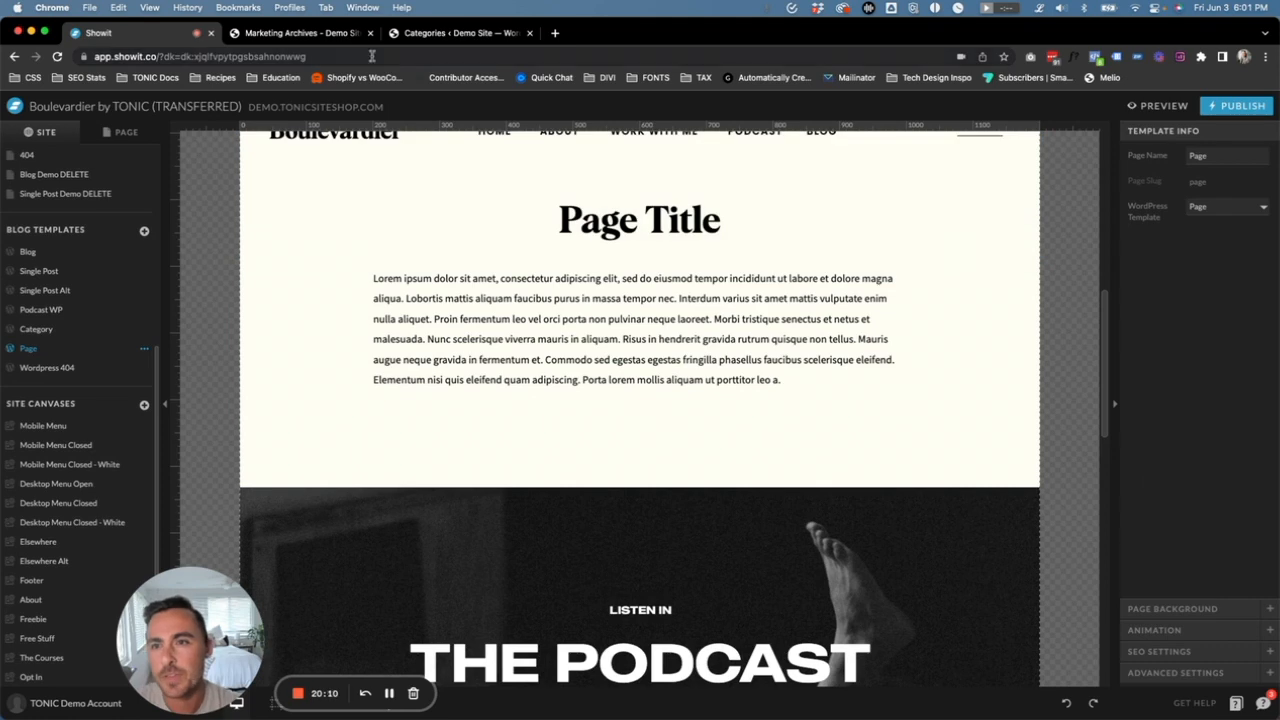
left_click(274, 31)
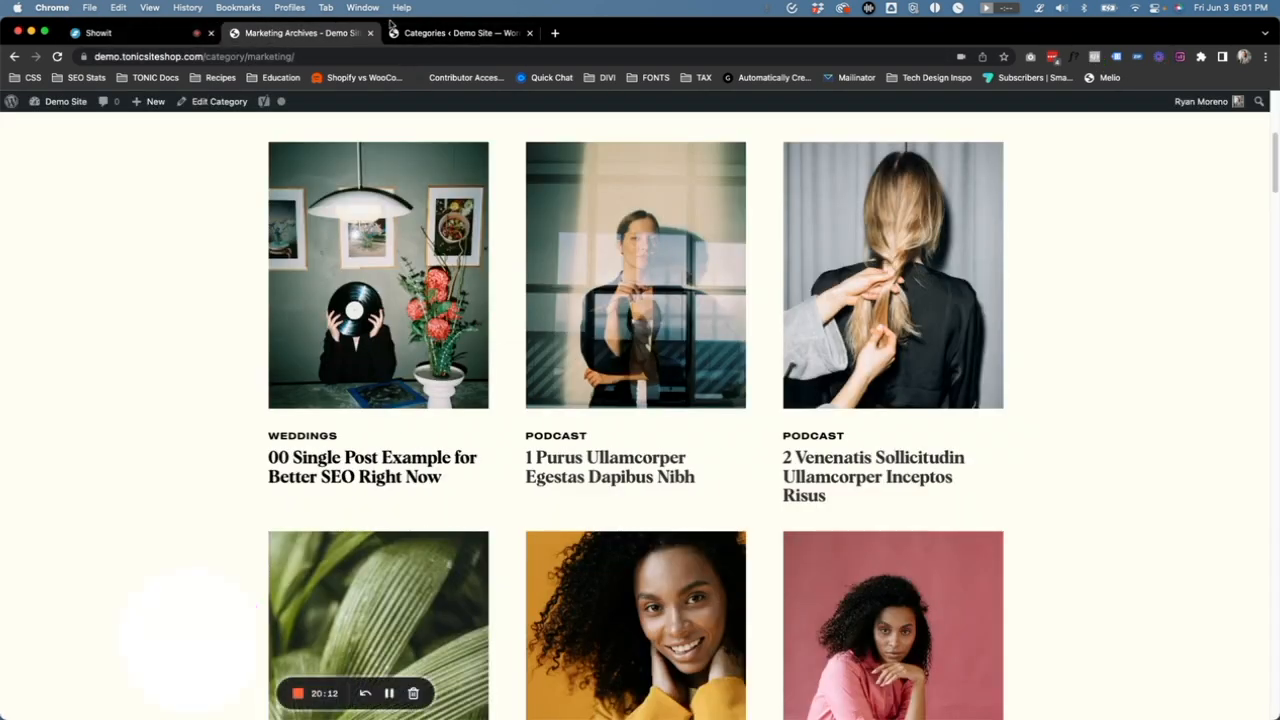
left_click(460, 32)
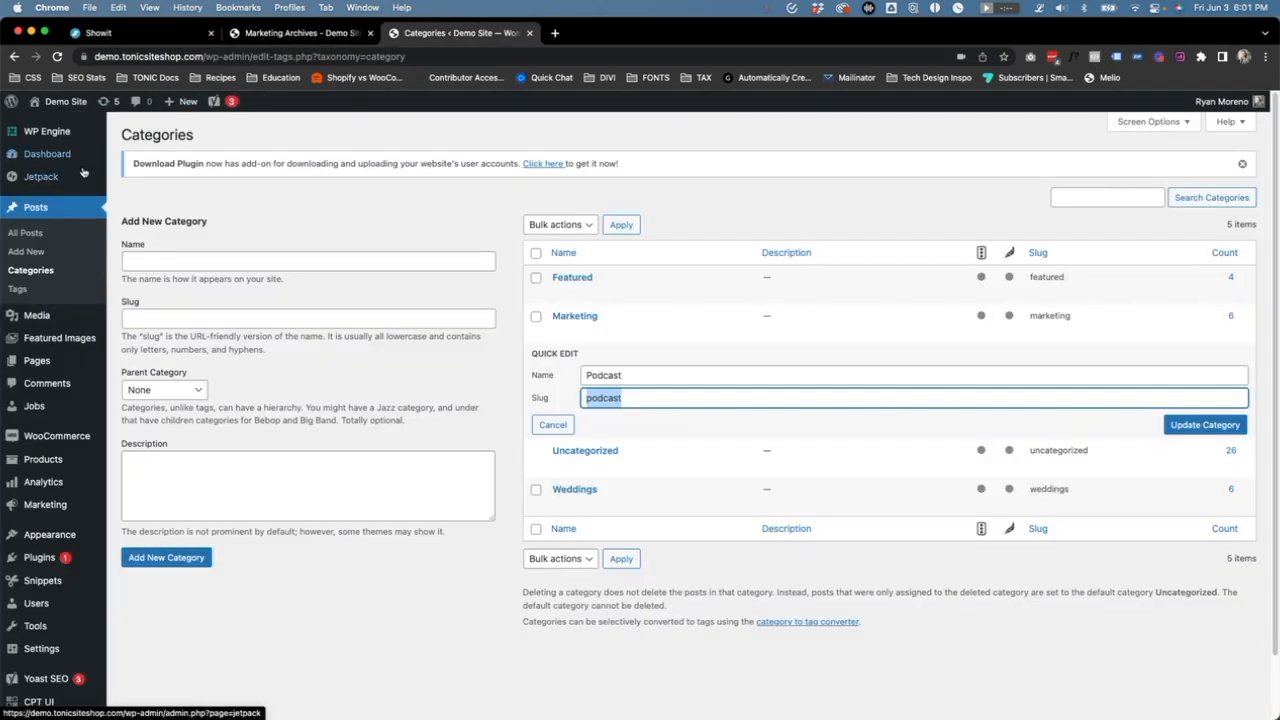
left_click(20, 368)
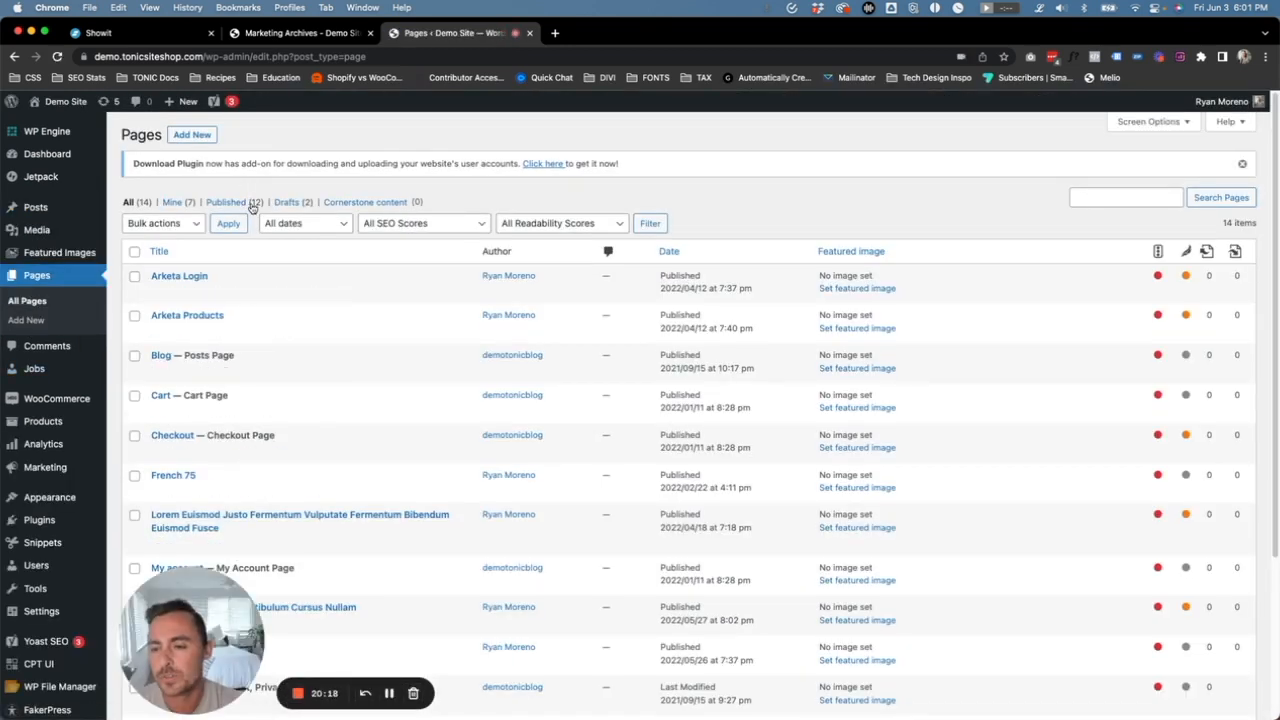
scroll(324, 314, "down", 3)
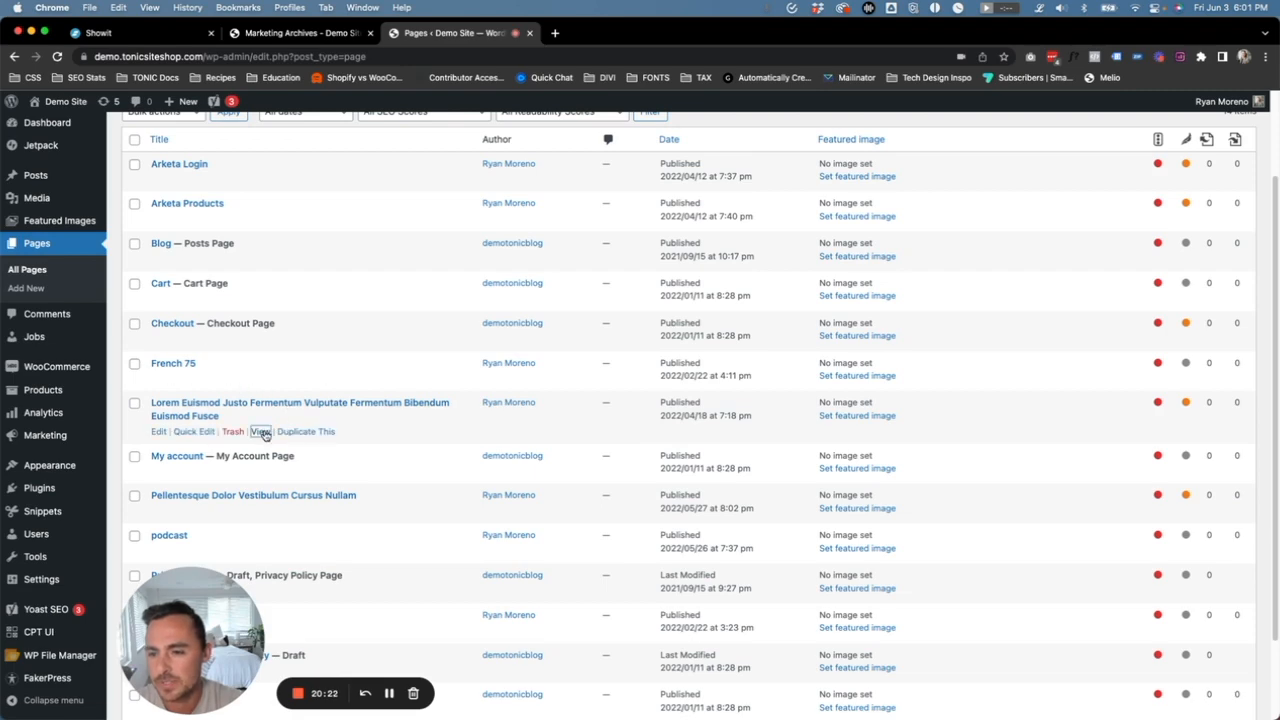
left_click(263, 434)
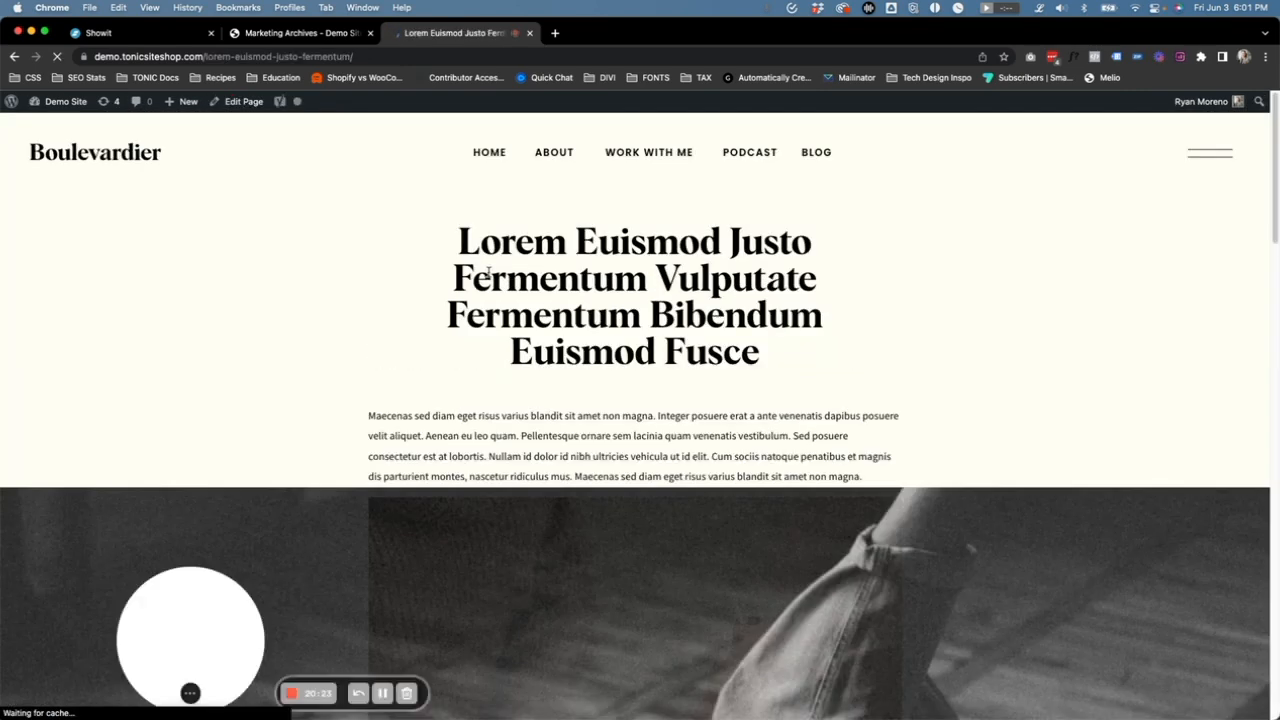
Review the live Lorem Euismod Justo page's title, body content and closing links section, highlighting the title
scroll(340, 275, "down", 2)
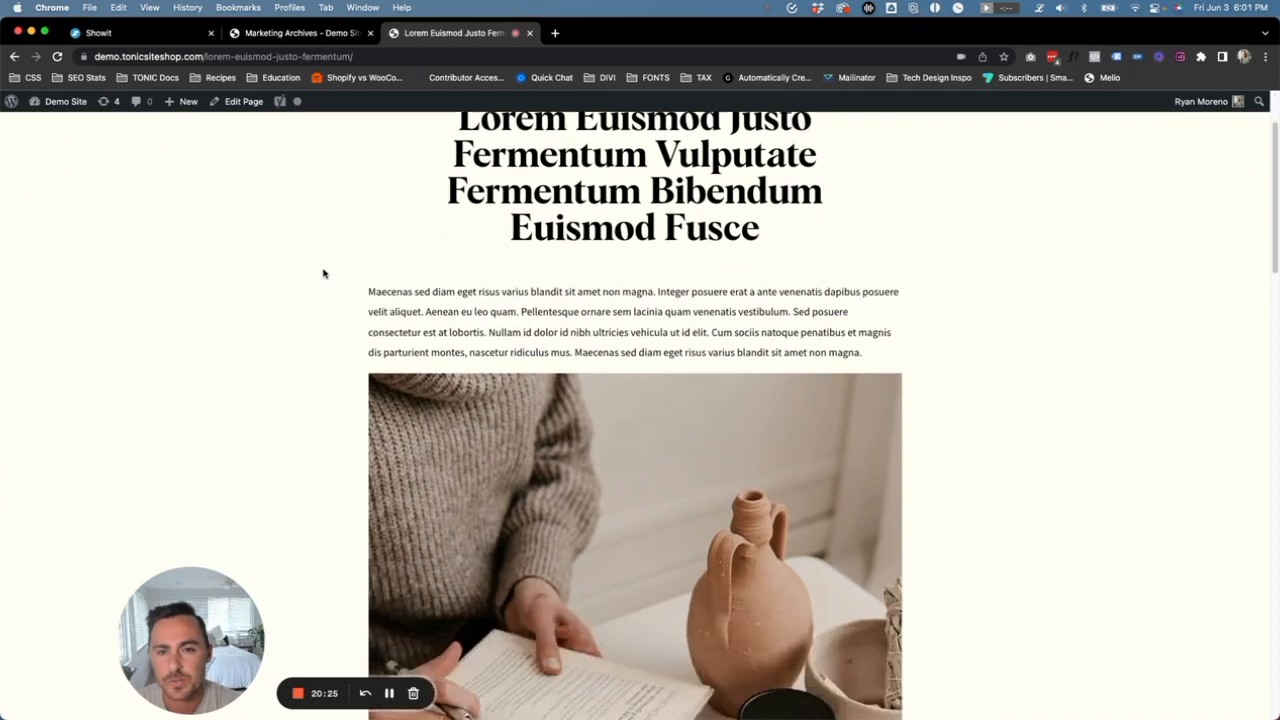
scroll(324, 274, "down", 5)
scroll(328, 275, "up", 7)
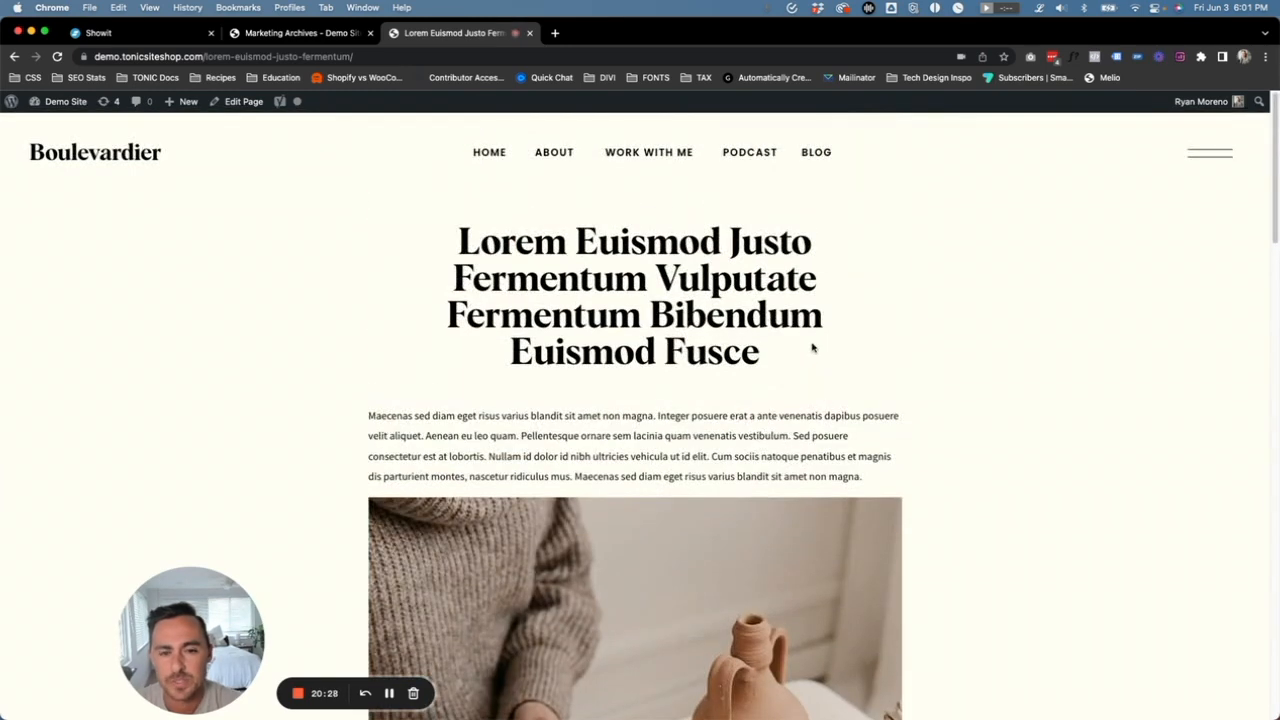
left_click_drag(812, 348, 420, 262)
scroll(381, 338, "down", 5)
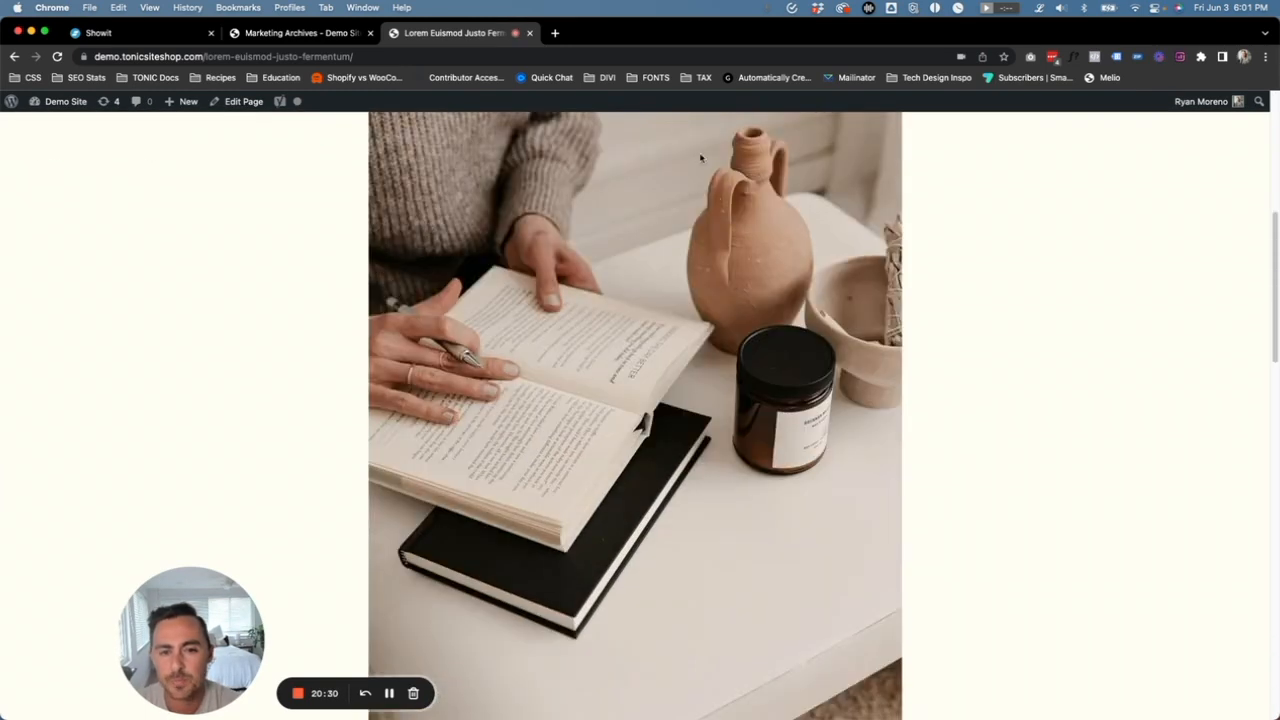
scroll(634, 296, "down", 10)
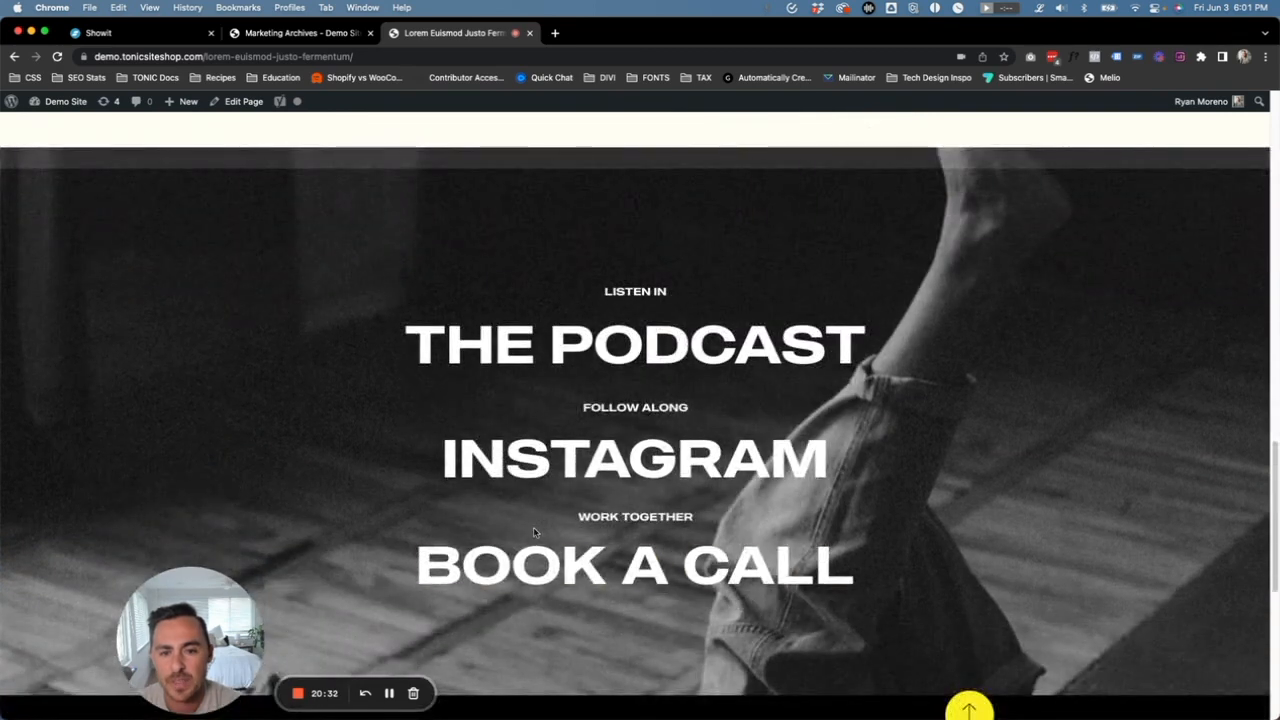
Return to Showit and review the Page template's title, post content and closing links canvases
left_click(98, 32)
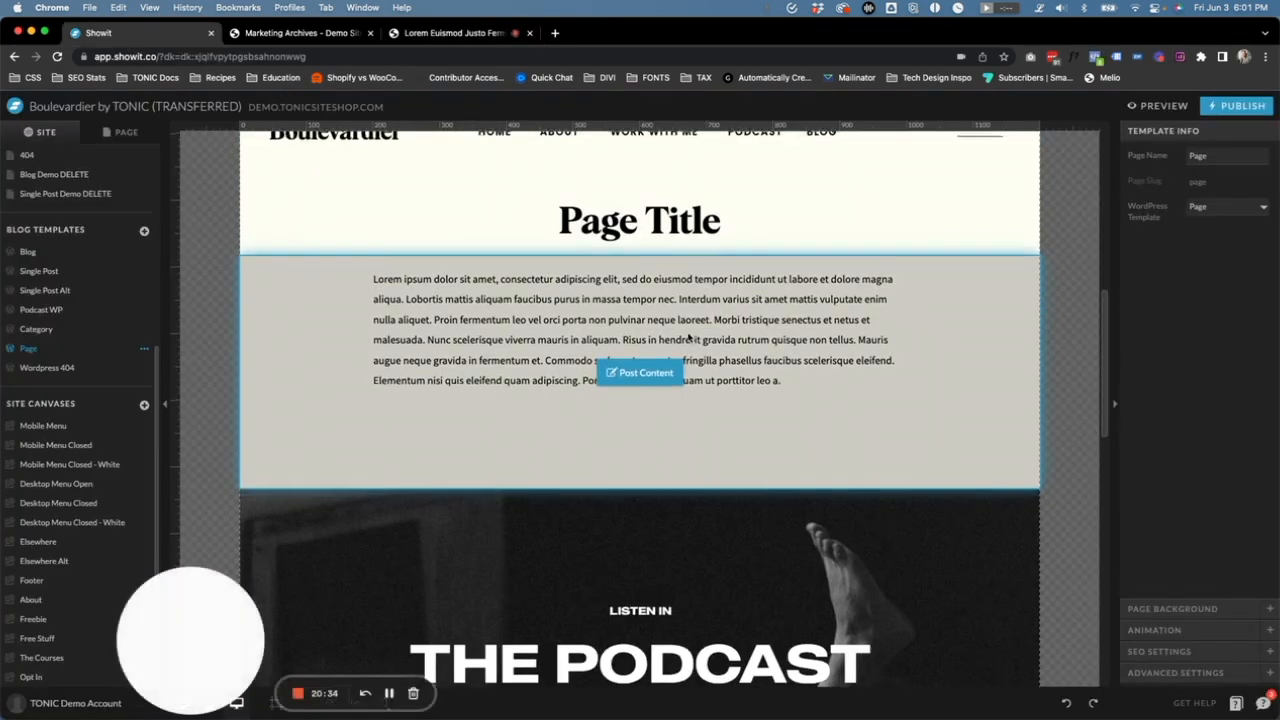
scroll(770, 325, "up", 2)
left_click(623, 337)
scroll(502, 386, "down", 5)
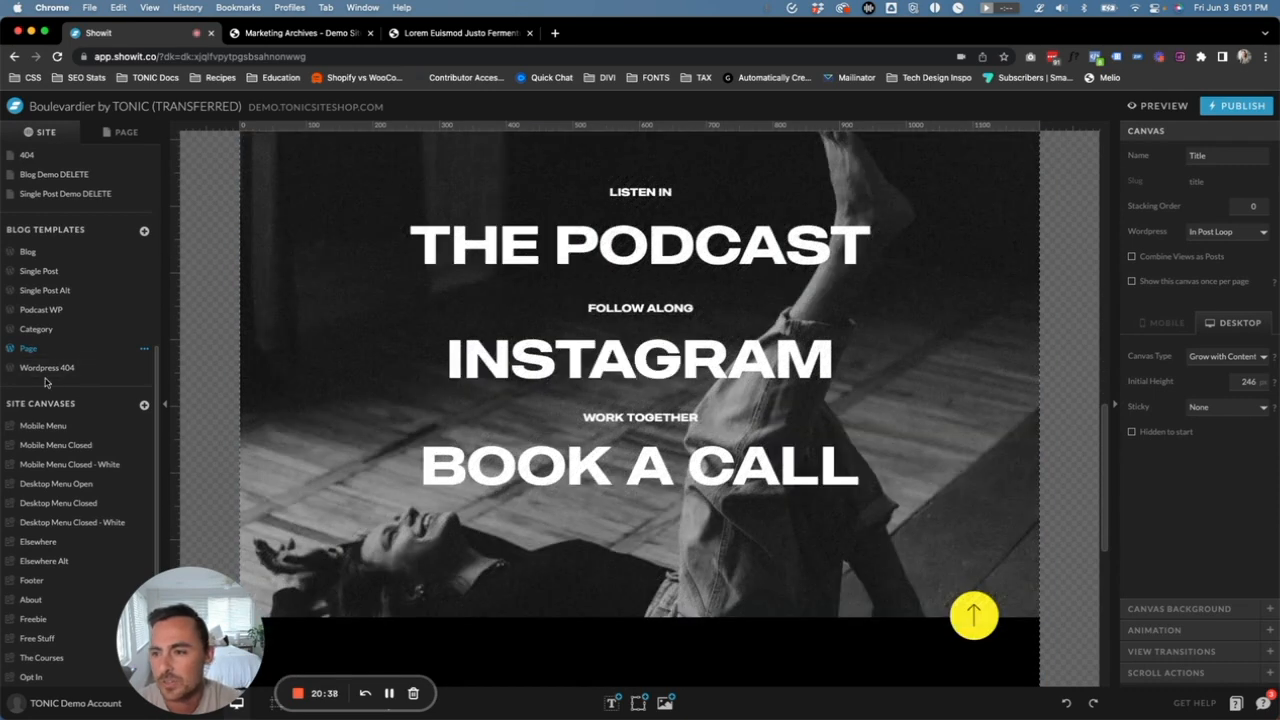
Open the Wordpress 404 template, and test it by loading the live site's address with the category path replaced by abc123
left_click(47, 368)
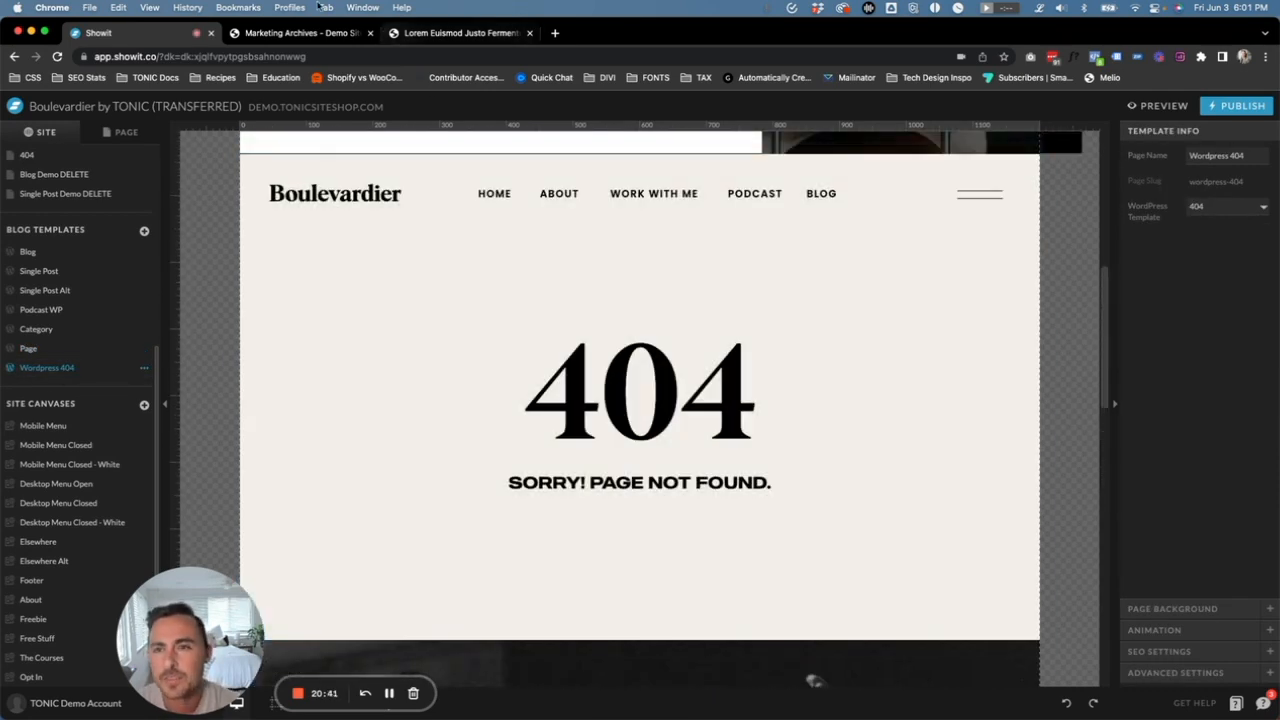
left_click(300, 33)
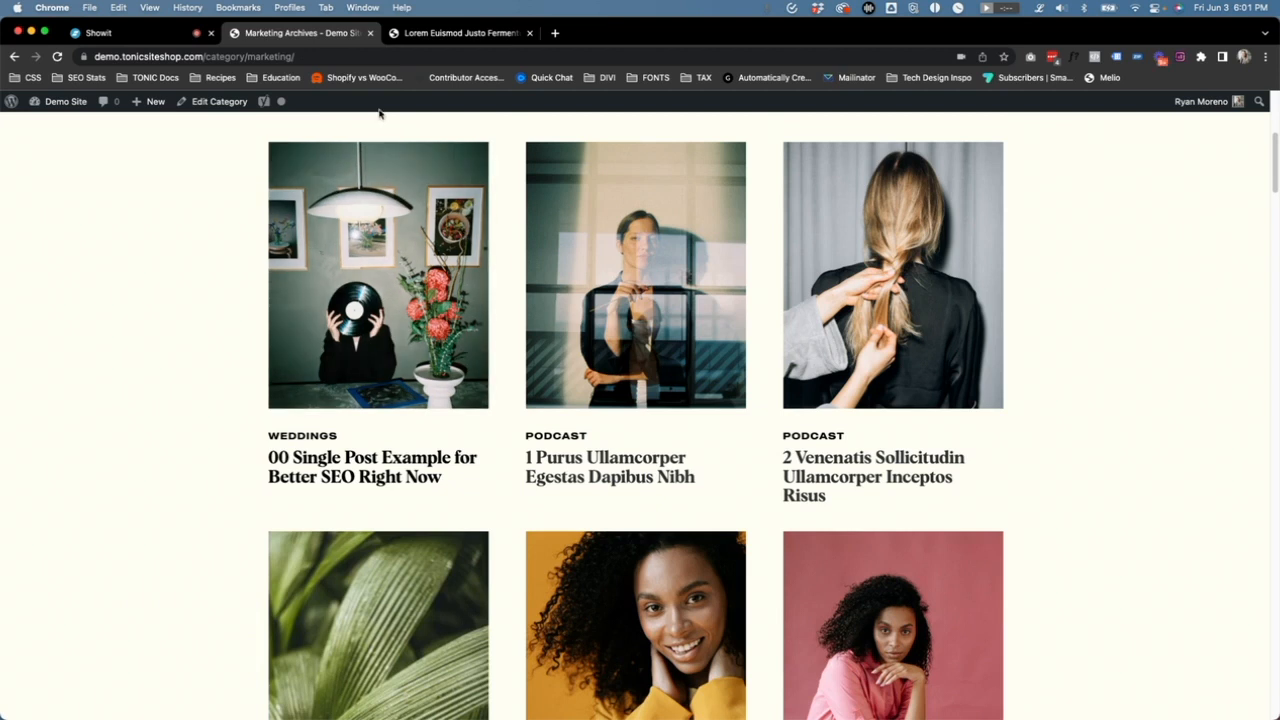
left_click_drag(310, 56, 244, 56)
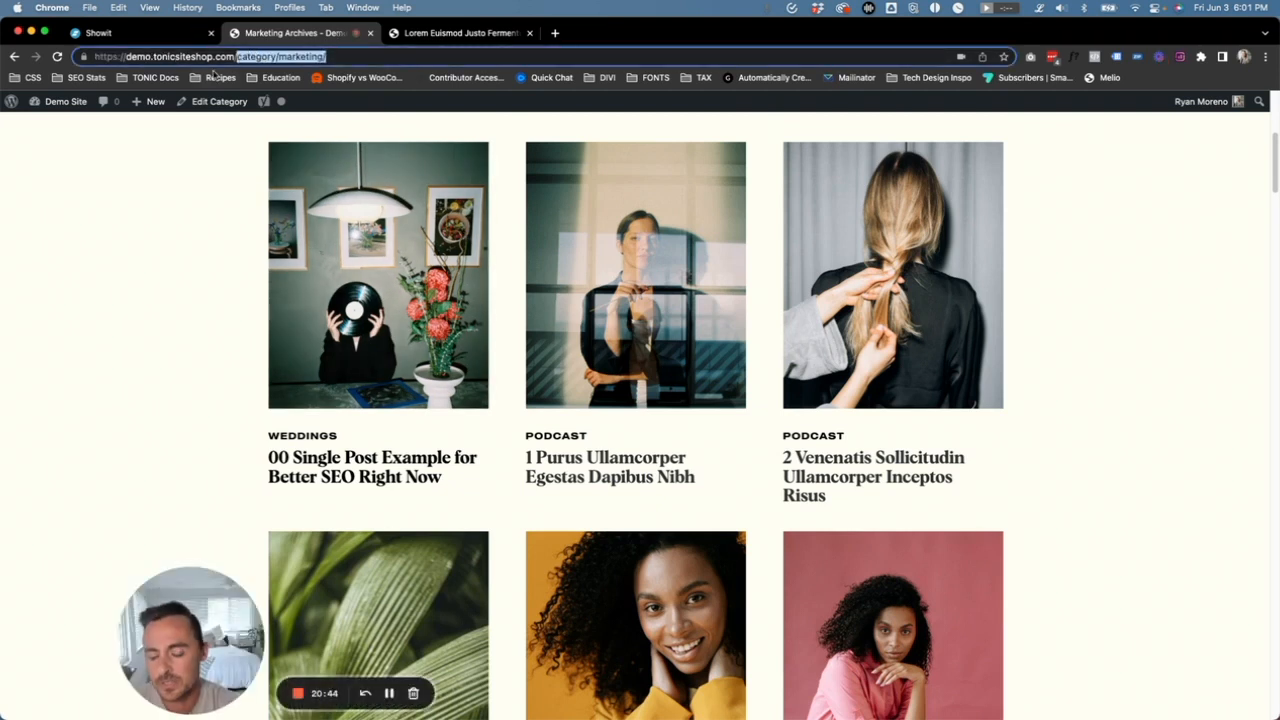
type("abc123")
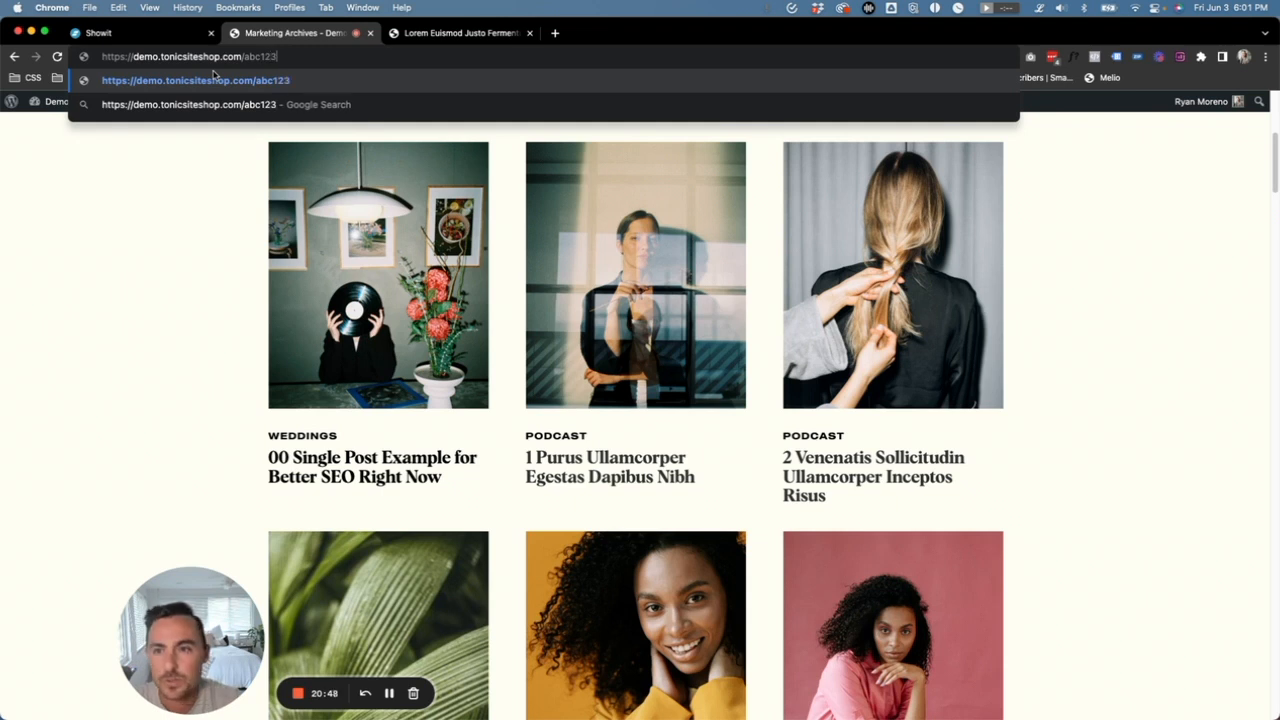
key("Return")
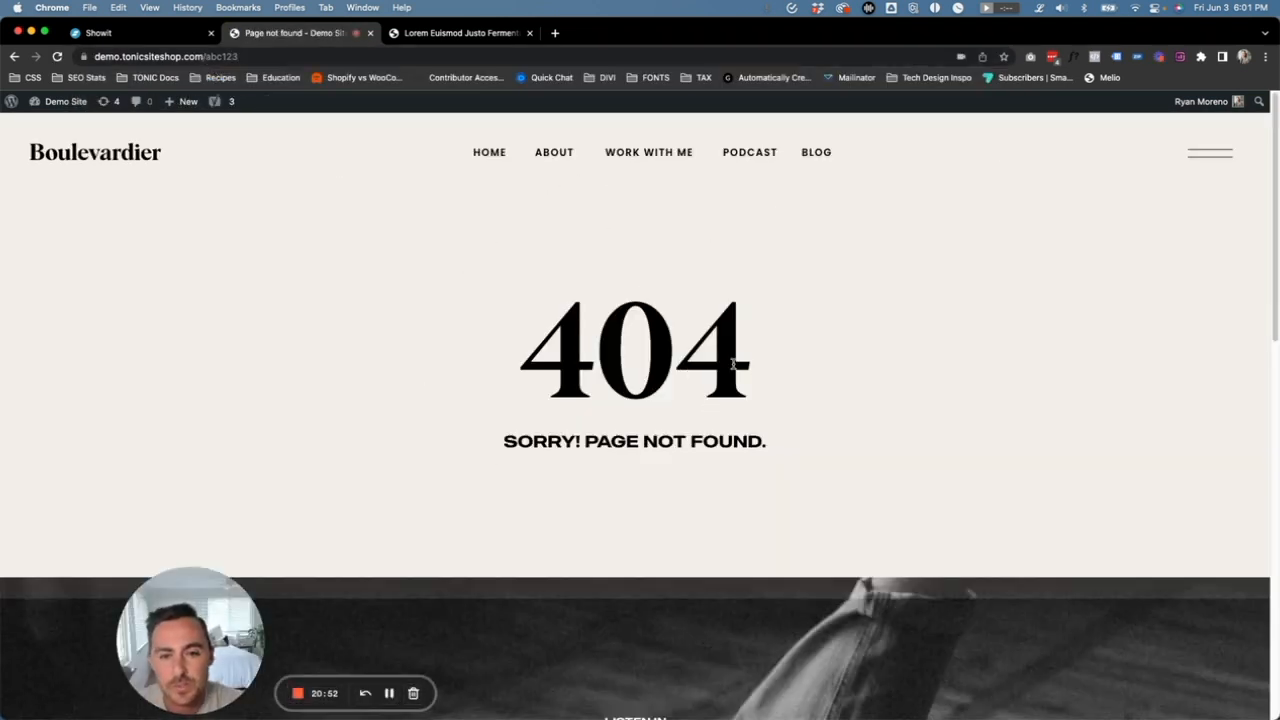
scroll(807, 368, "down", 5)
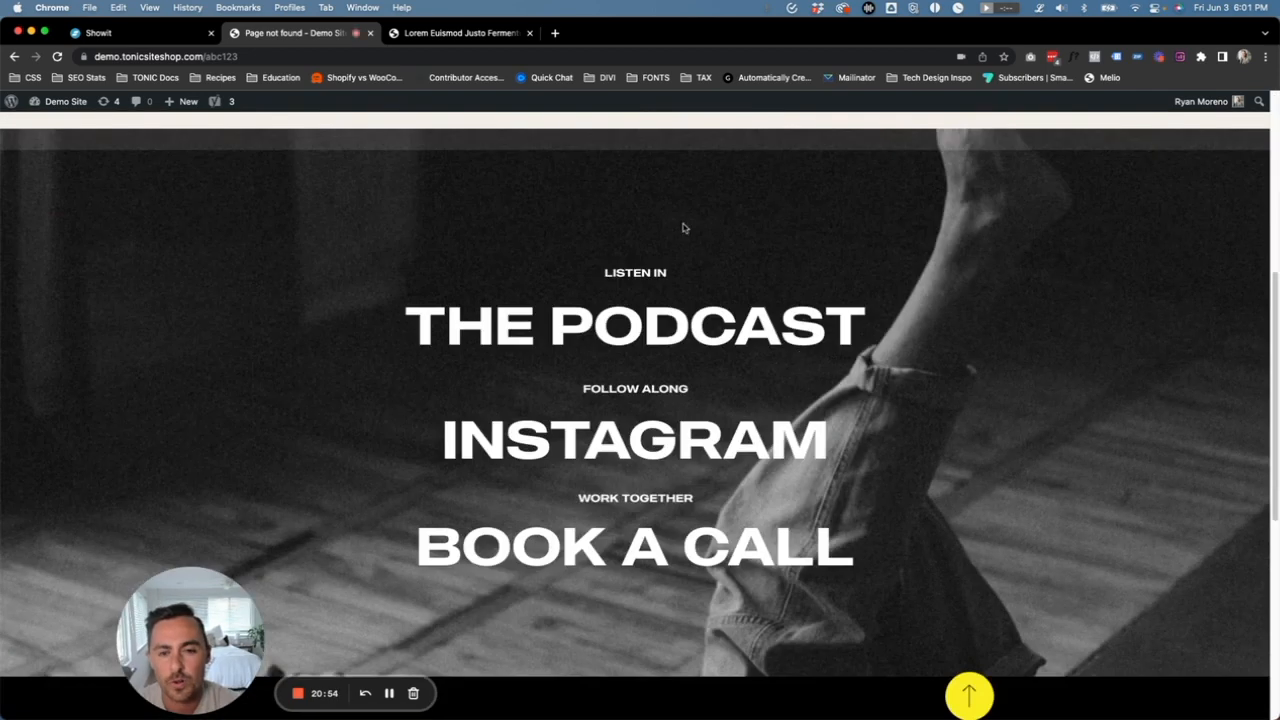
Return to Showit and open the Blog template to review its layout
left_click(110, 32)
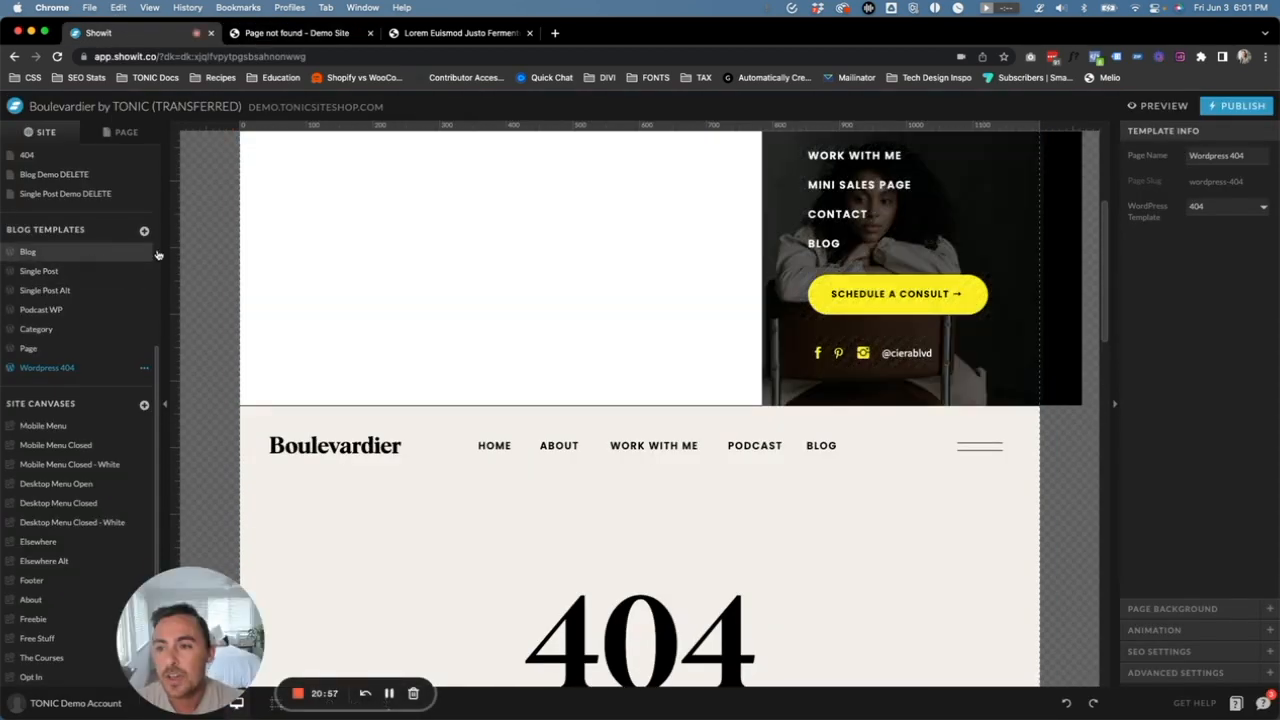
left_click(157, 254)
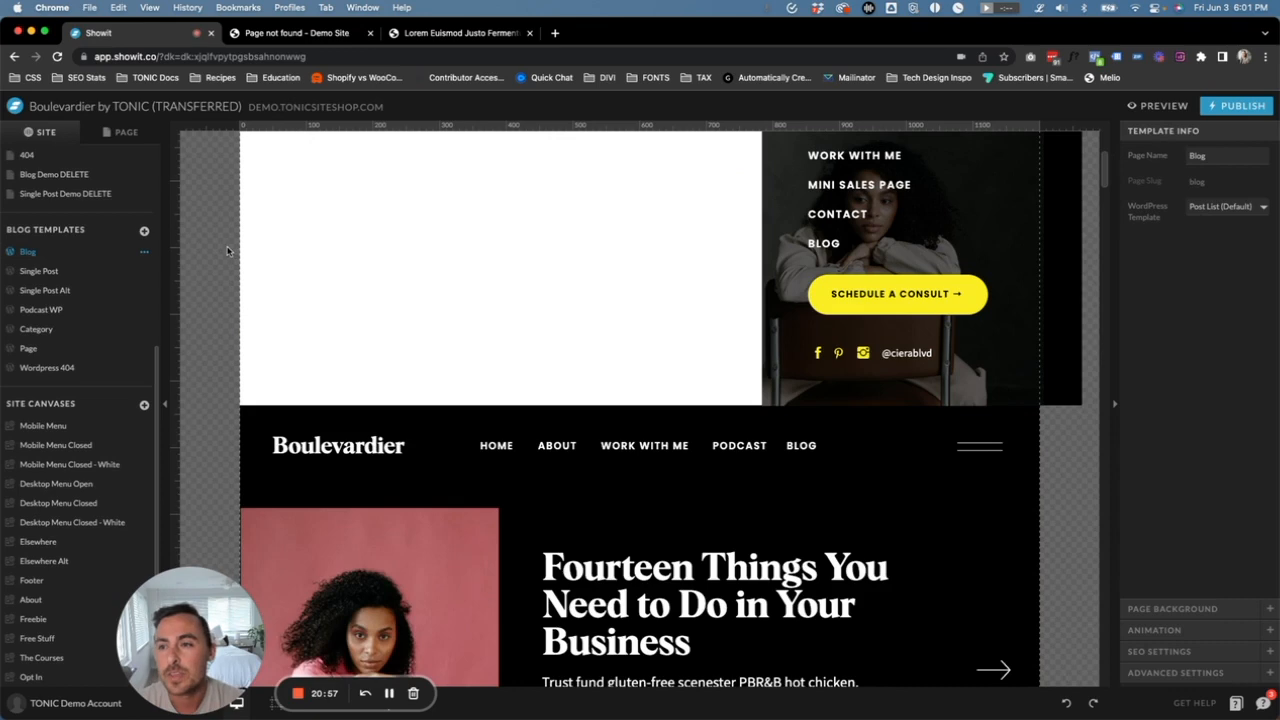
scroll(288, 282, "down", 6)
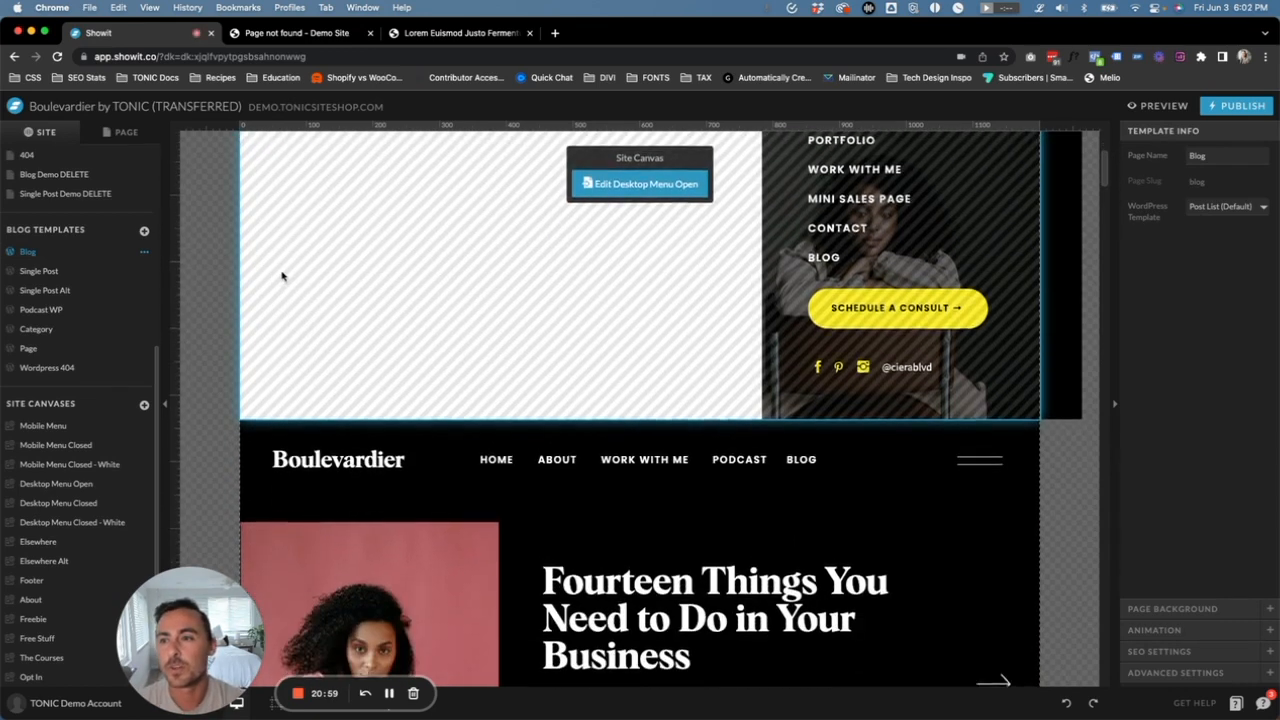